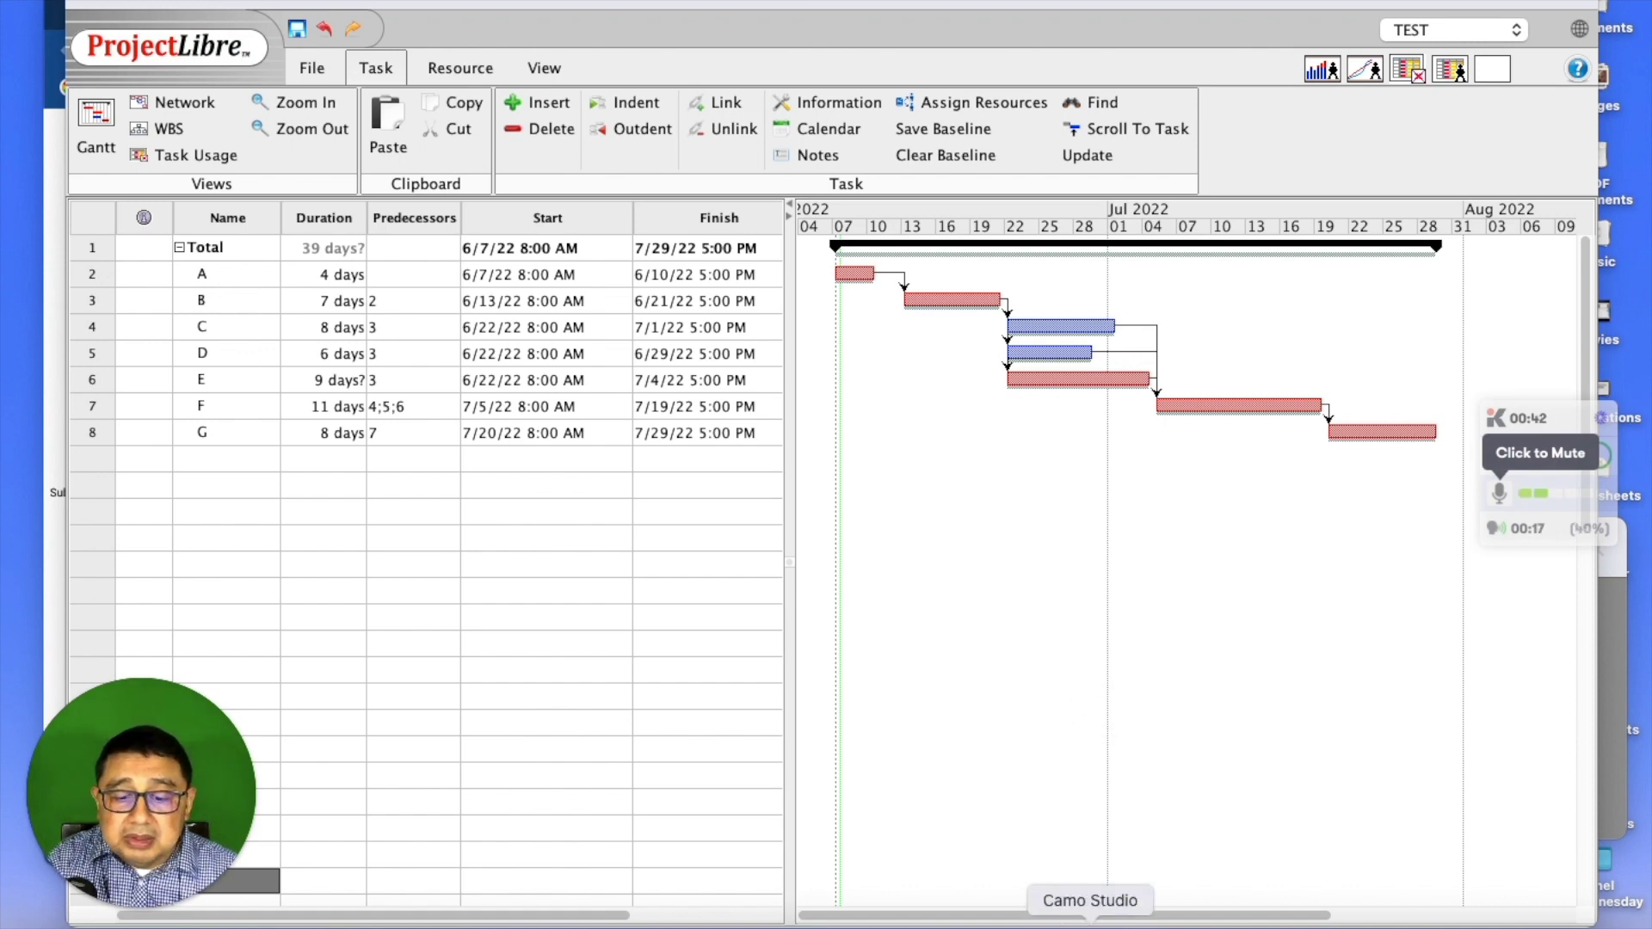
Step: Bring up the reference screenshot of activities, predecessors and times, and place it below the Gantt bars for comparison
left_click(1003, 925)
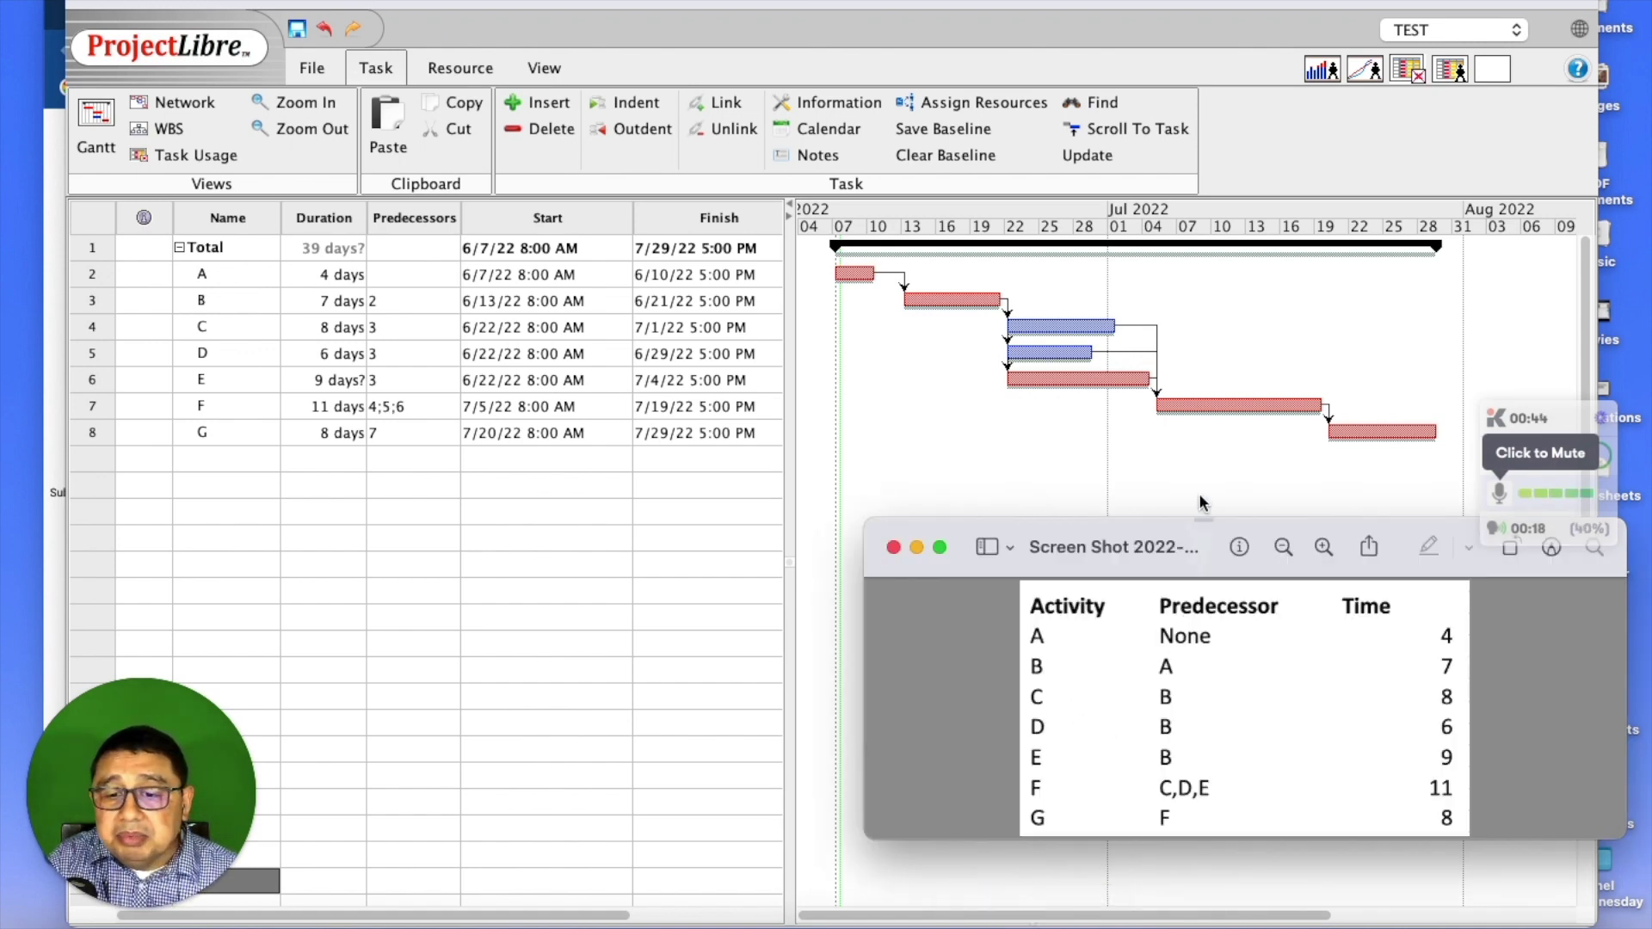
left_click_drag(1201, 535, 1151, 571)
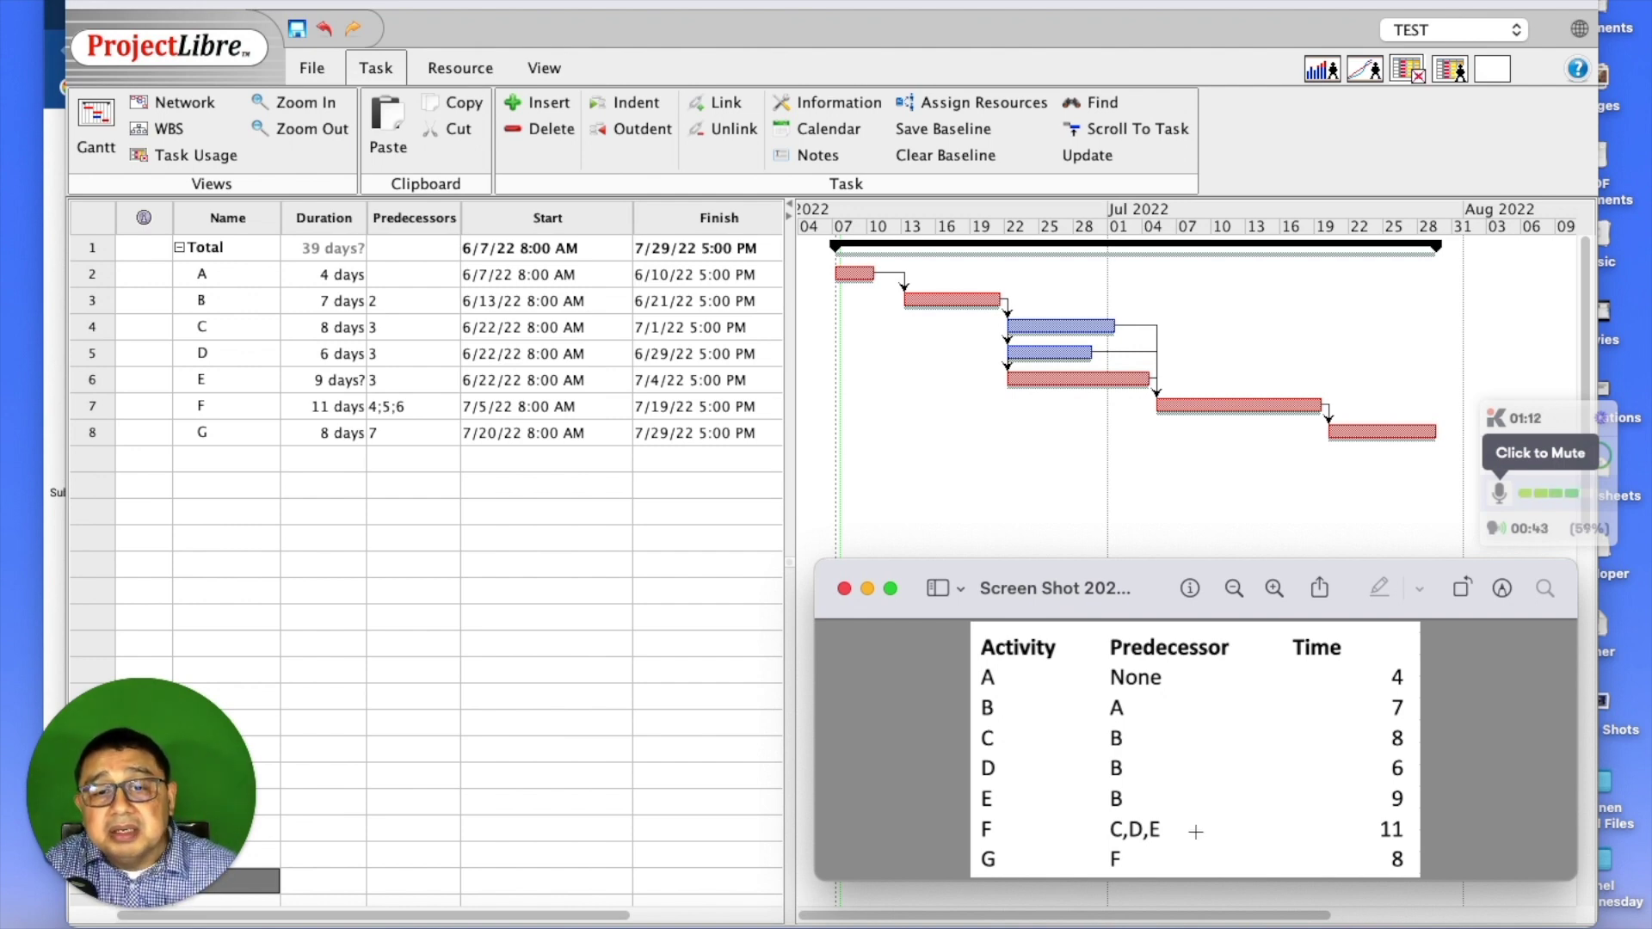
Step: Clear the project's existing baseline and save a new baseline of the current schedule
left_click(930, 155)
left_click(715, 553)
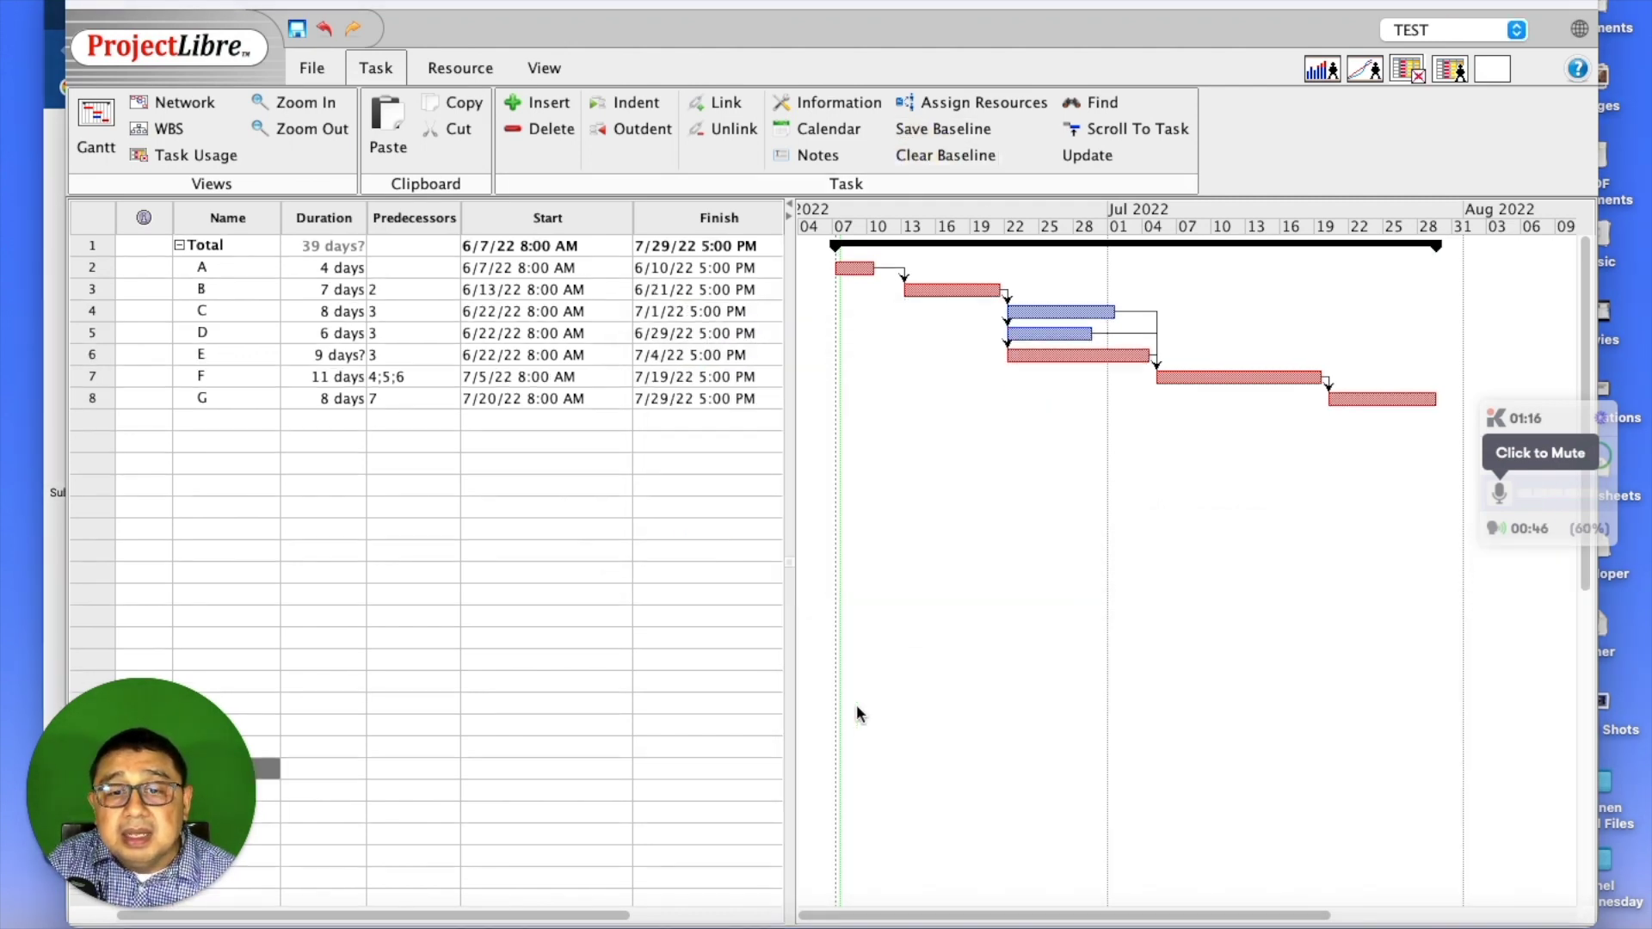
left_click(946, 131)
left_click(735, 555)
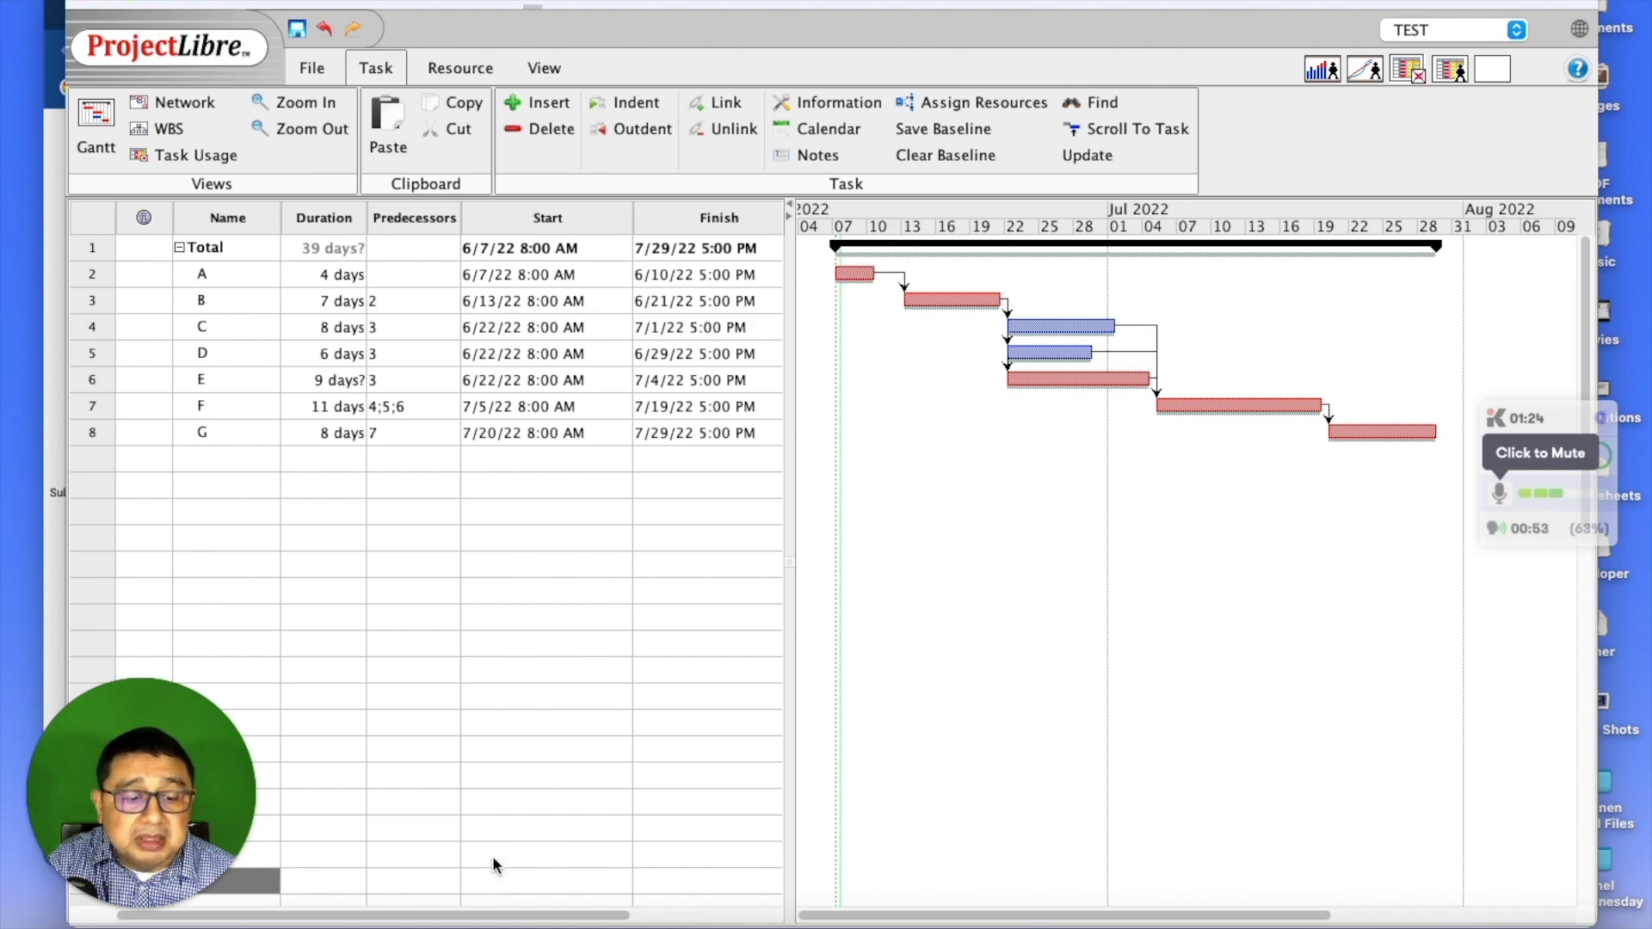
Step: Bring up the reference screenshot listing persons, max units and hourly rates, and place it over the activity table
left_click(1003, 925)
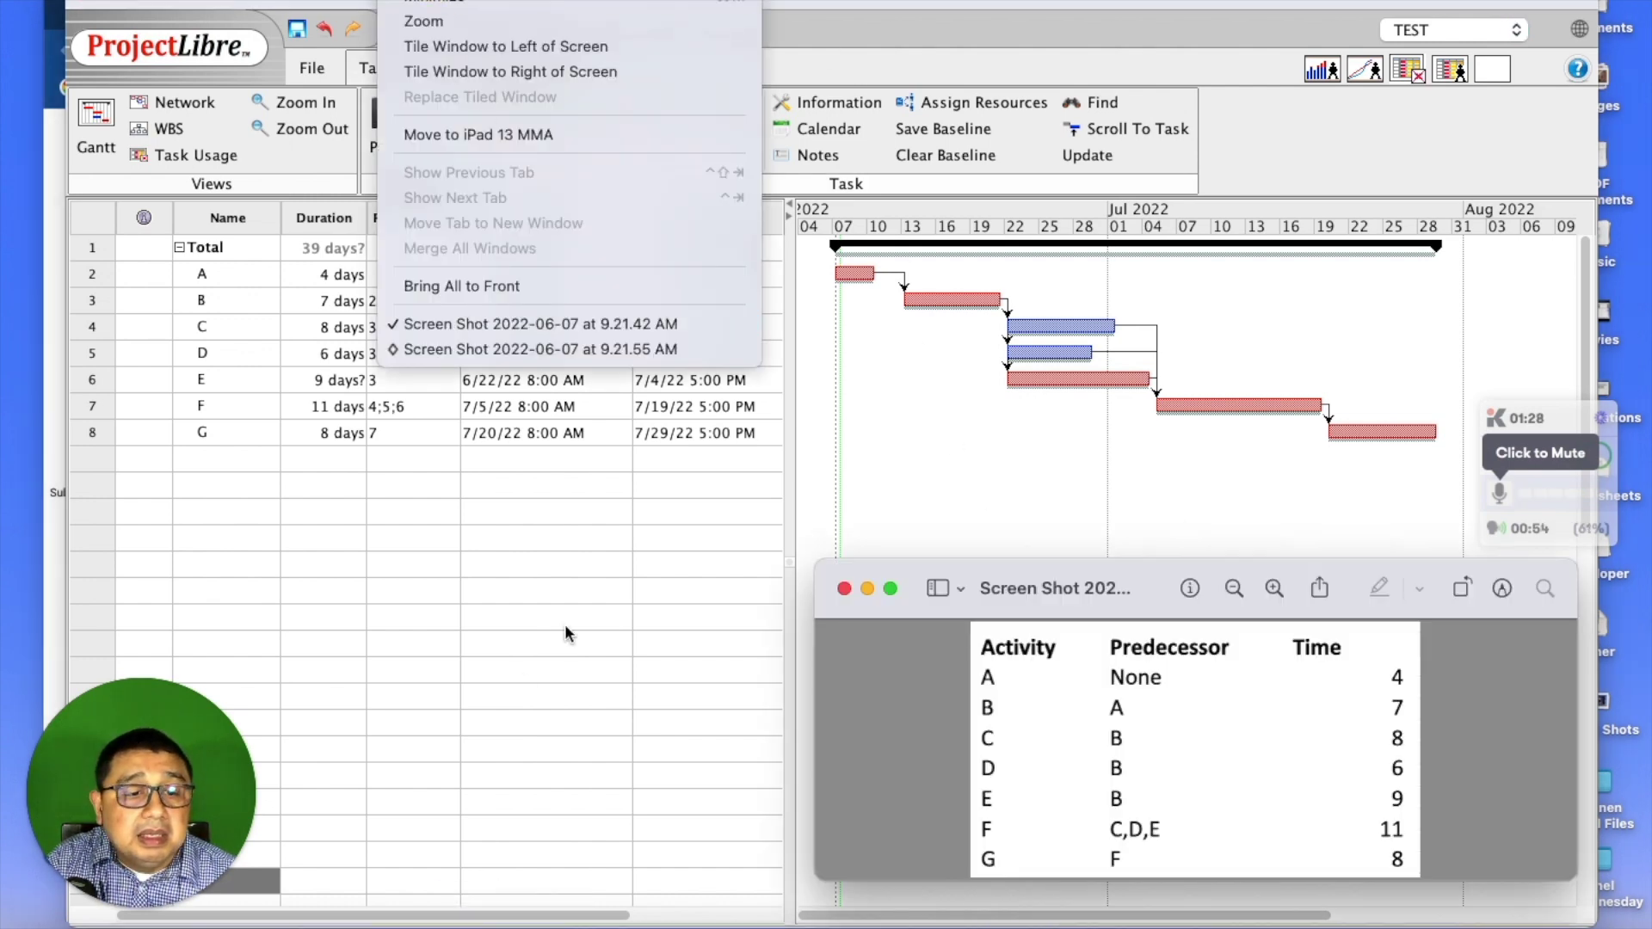
left_click(544, 349)
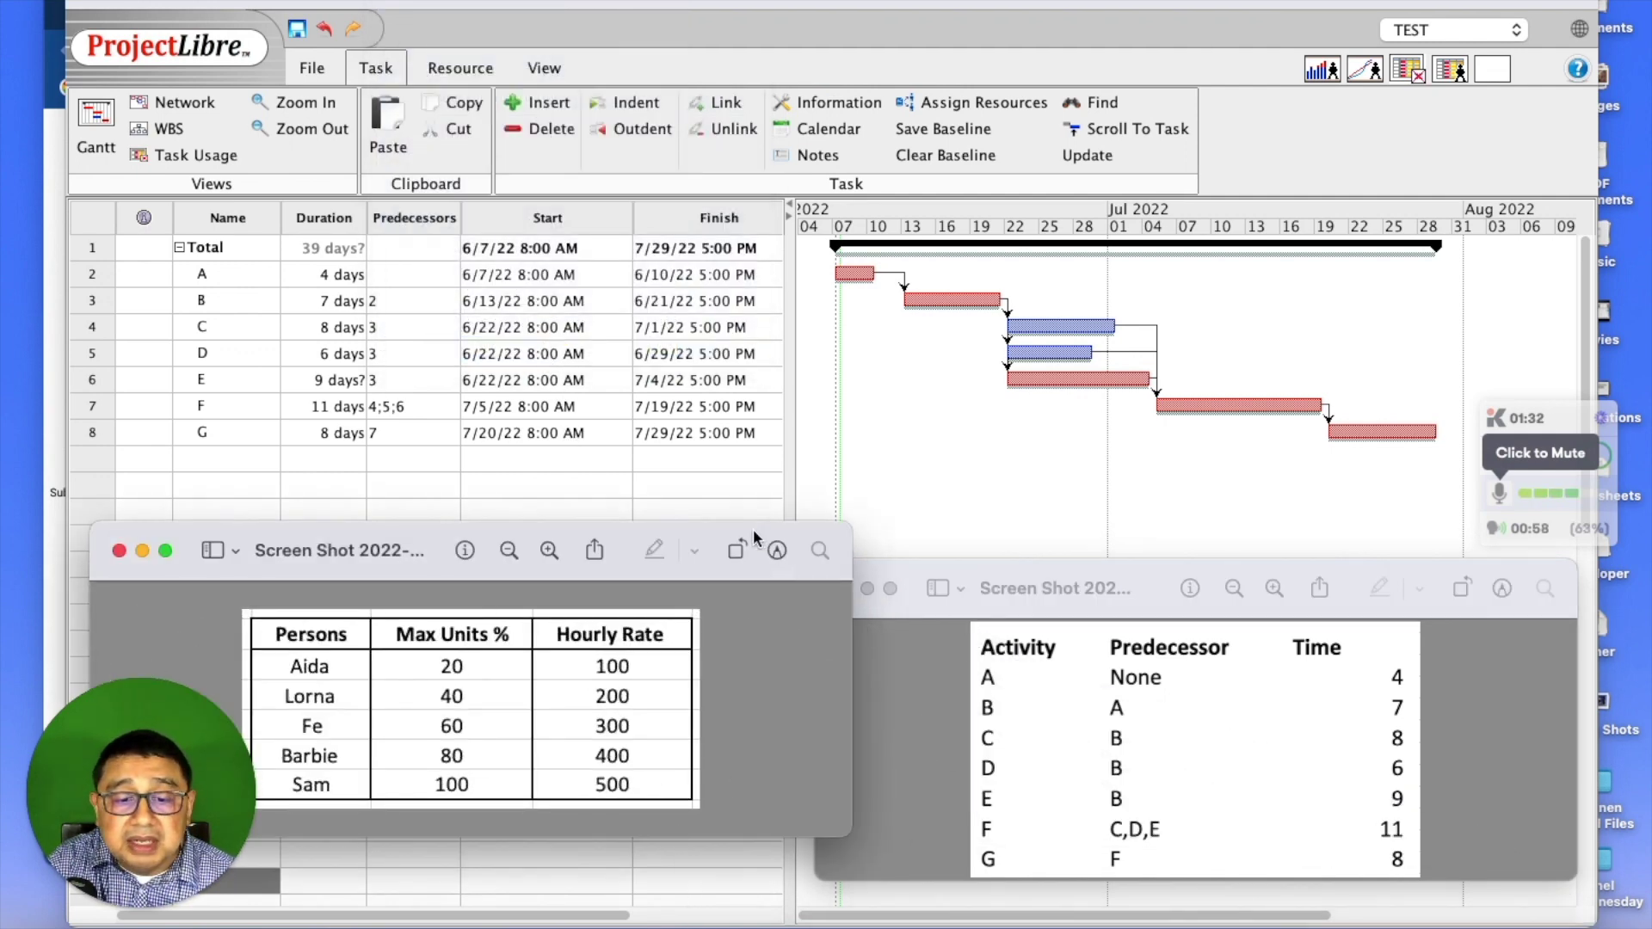
left_click_drag(757, 549, 1451, 567)
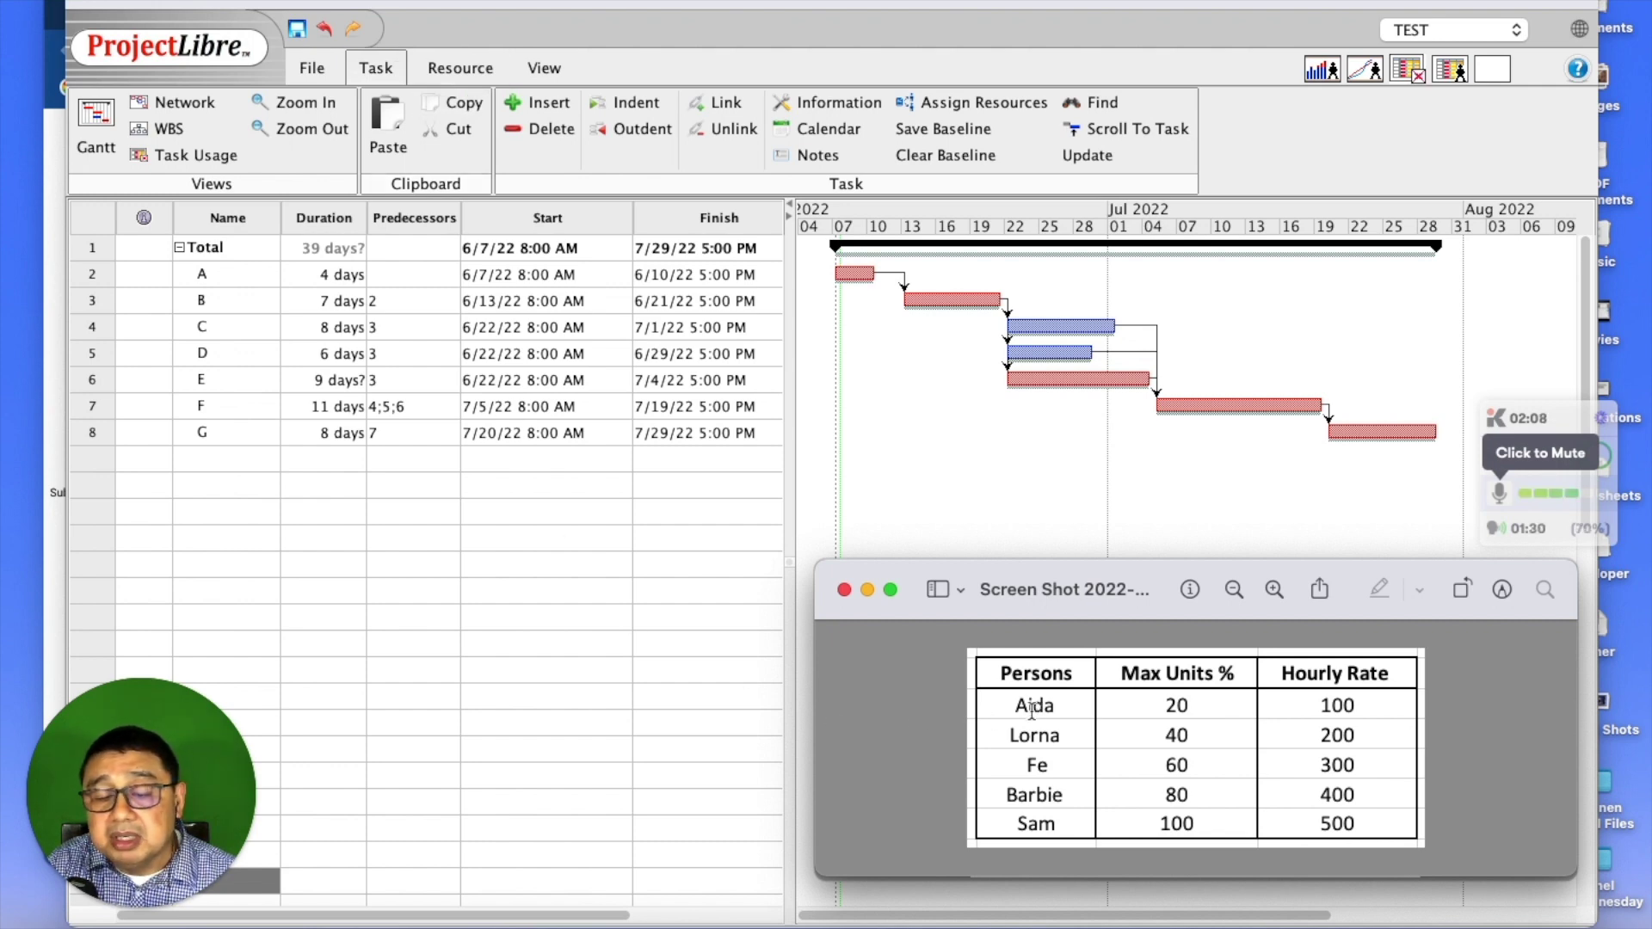
Step: Open the project's resource sheet and bring the persons reference table back up beside it
left_click(467, 76)
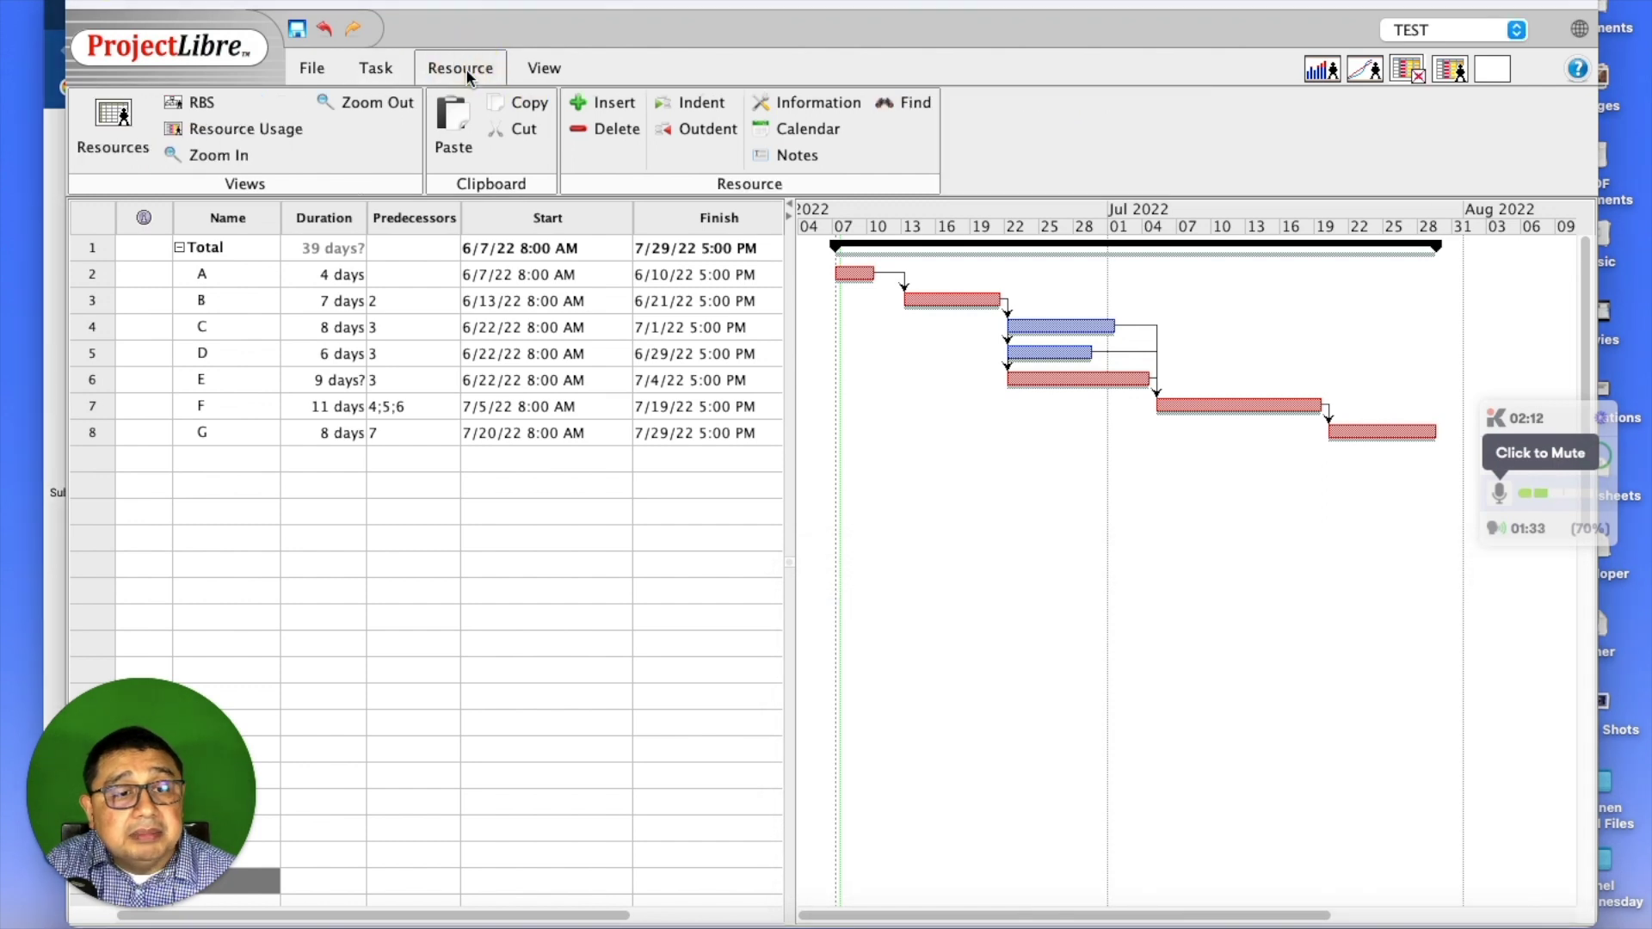
left_click(113, 111)
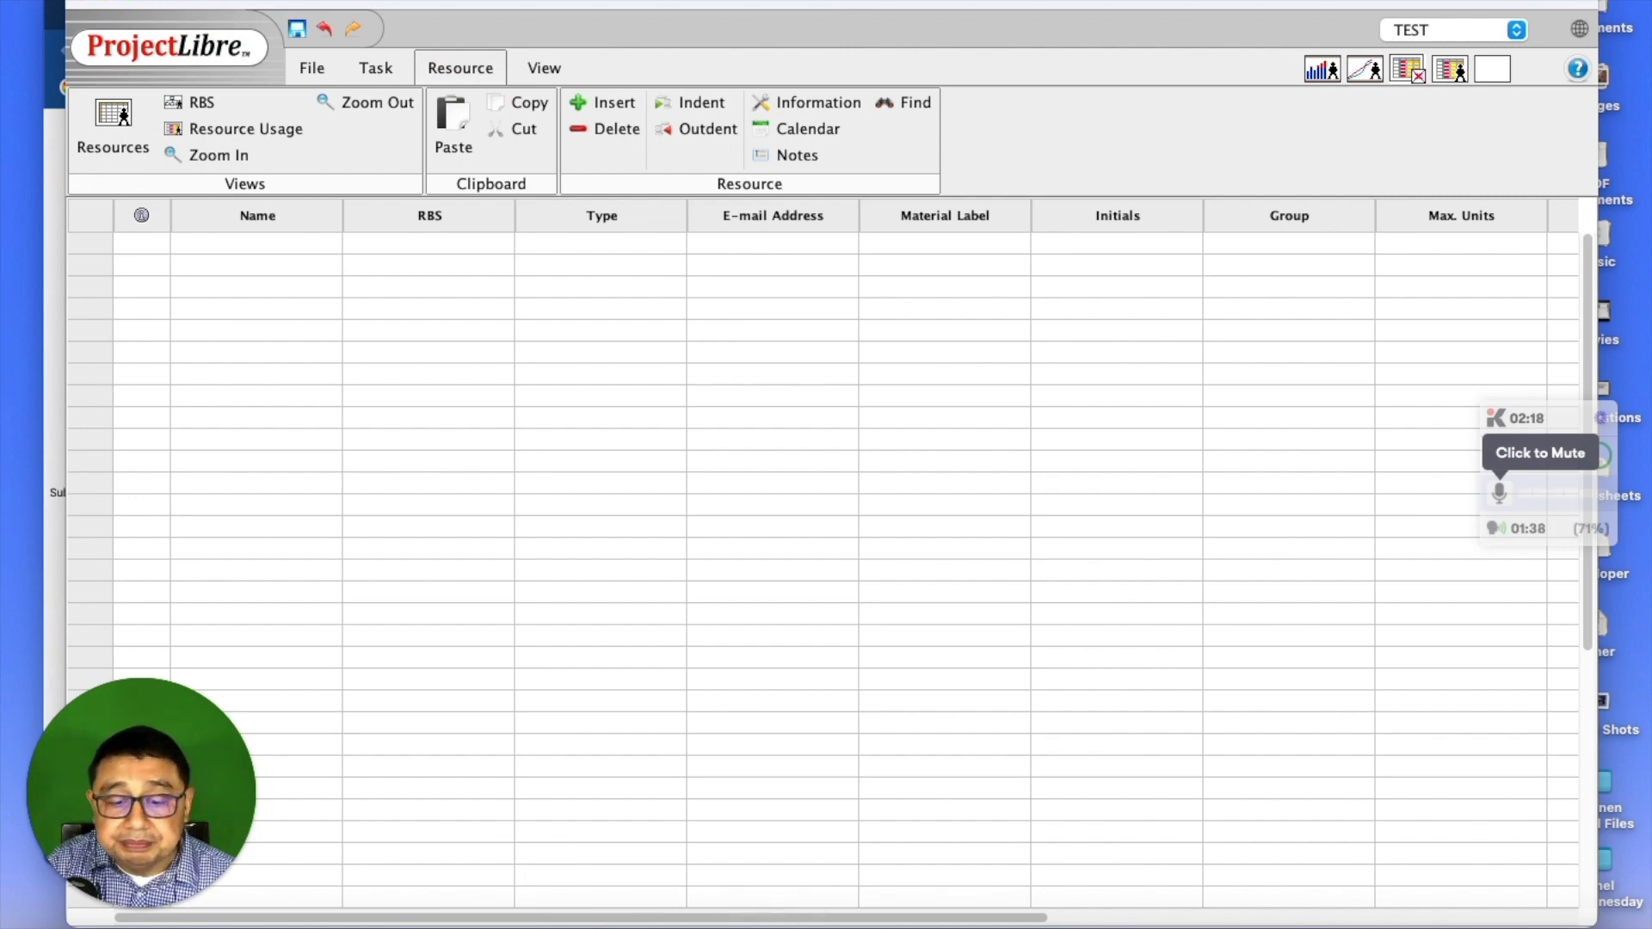
left_click(1020, 922)
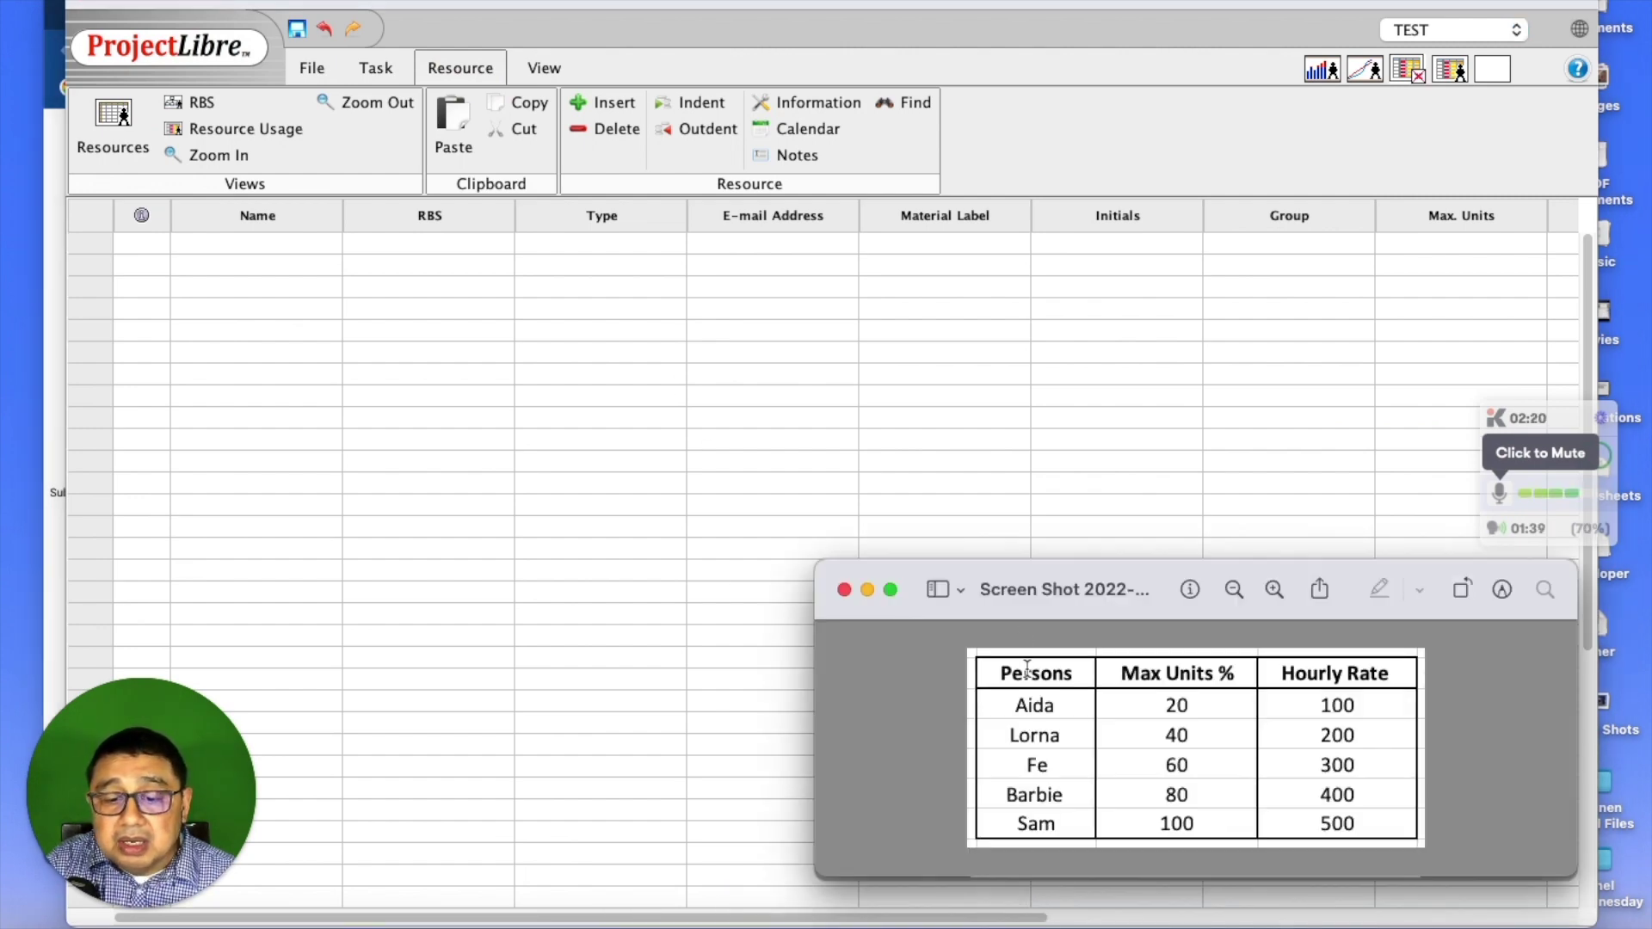
Step: Add the five persons from the reference table as resources, one name per row in the listed order
left_click(261, 243)
type("A")
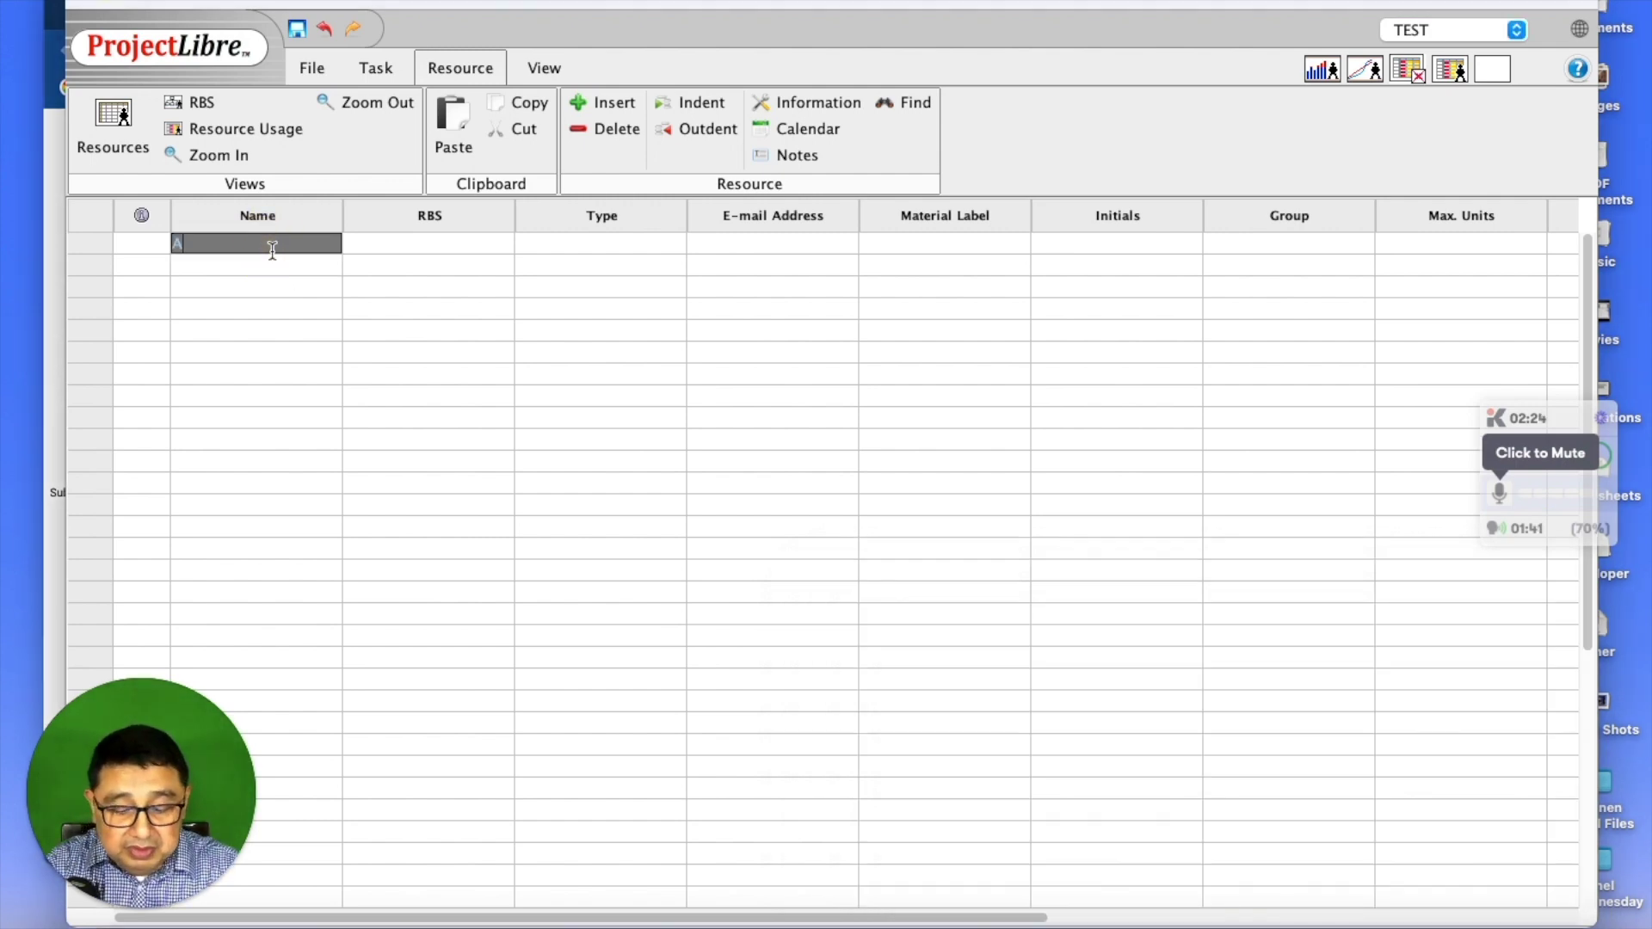
type("ida")
key("Return")
type("Lorna")
key("Return")
type("Fe")
key("Return")
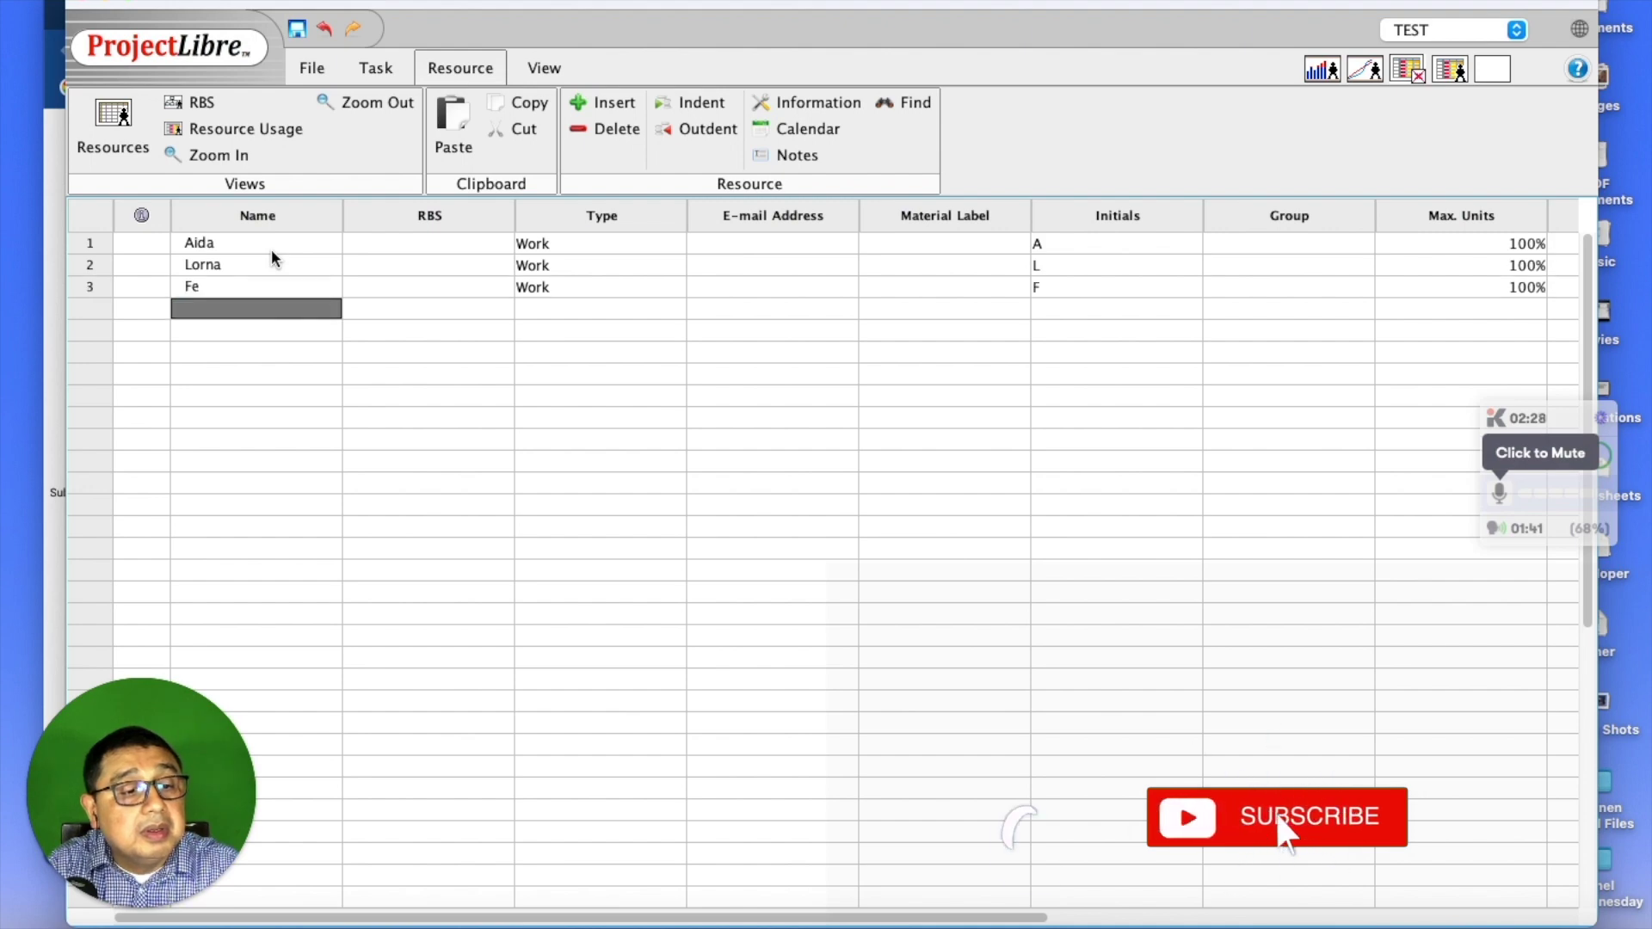
type("Bar")
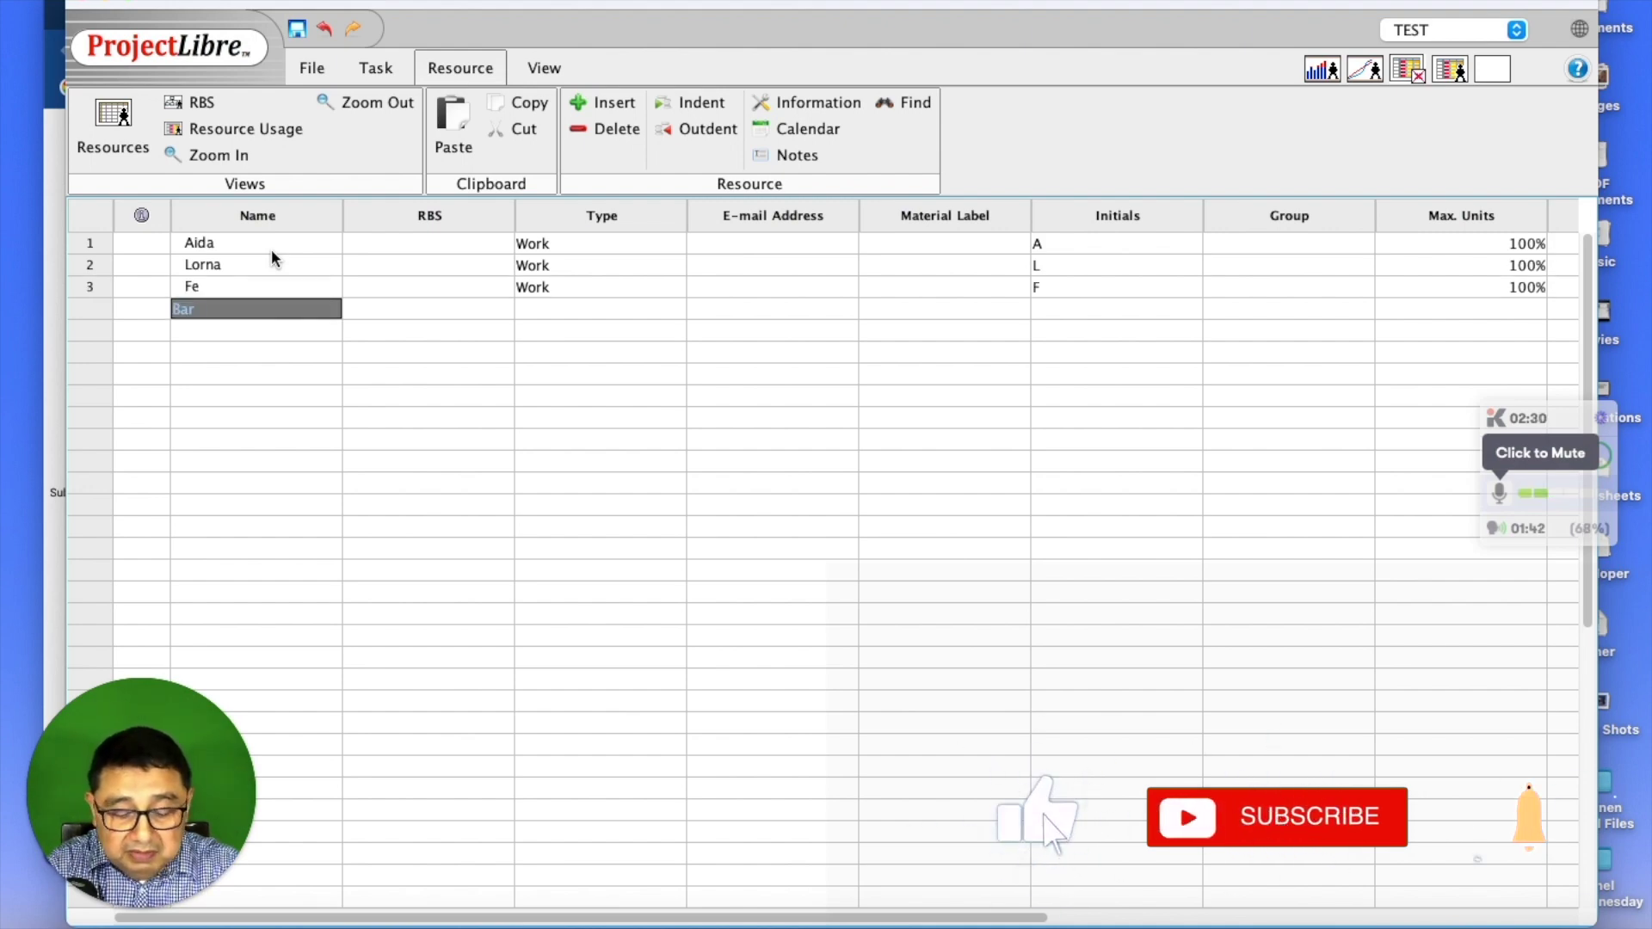
type("bie")
key("Return")
type("Sam")
key("Return")
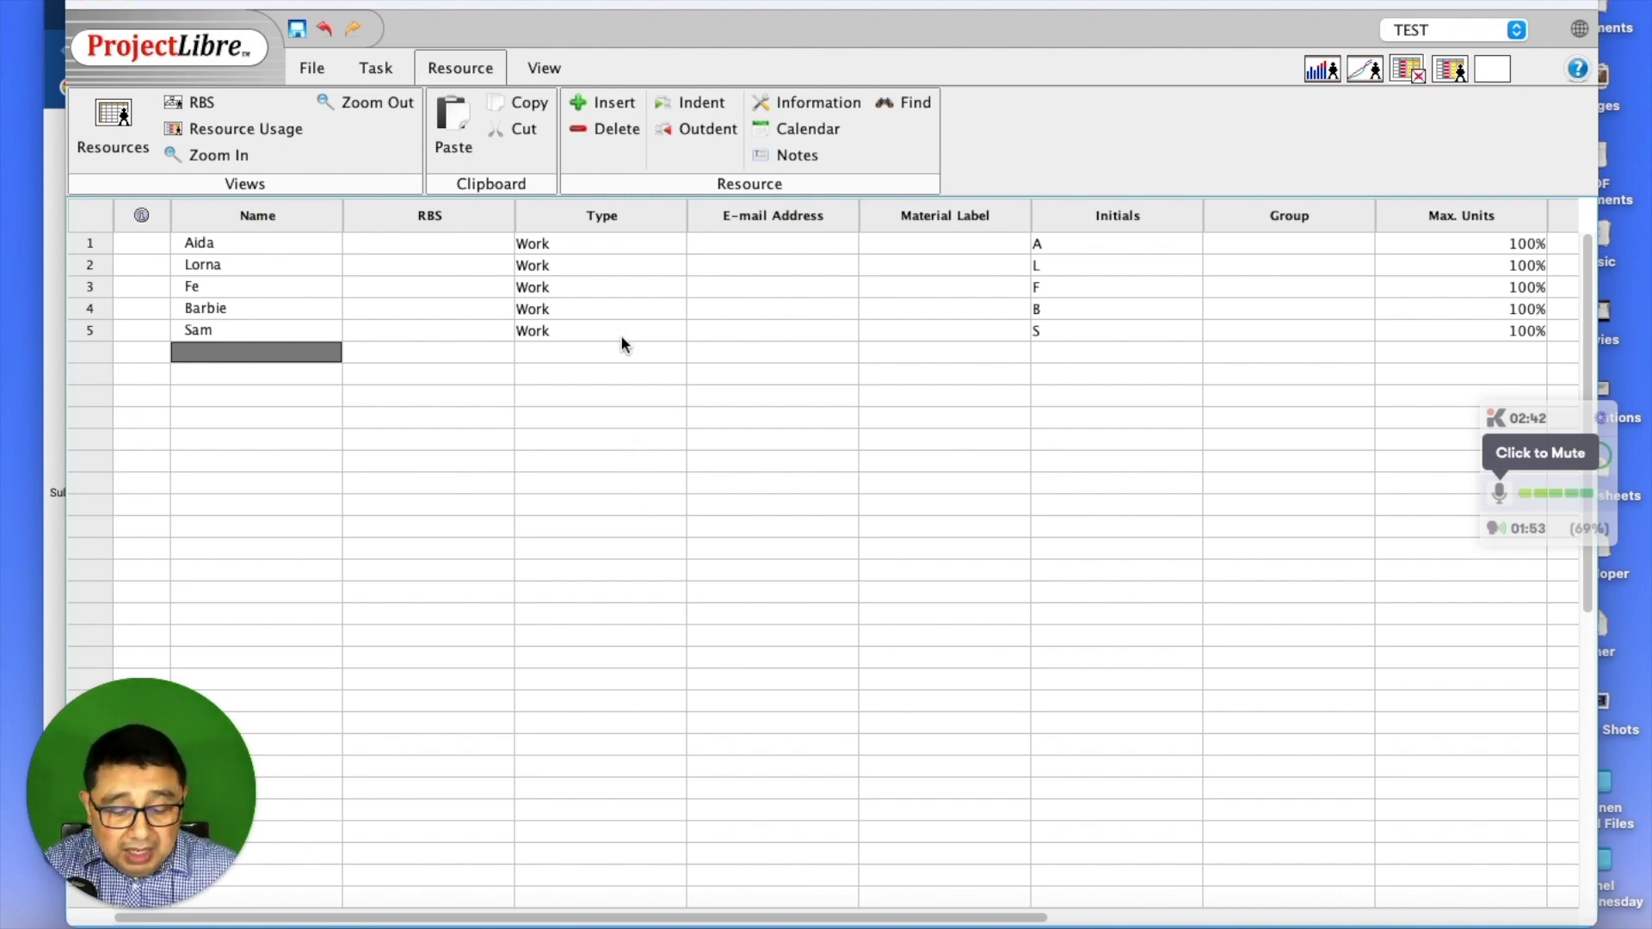
Step: Add a sixth resource named Laptop and set its type to Material
type("Laptop")
key("Return")
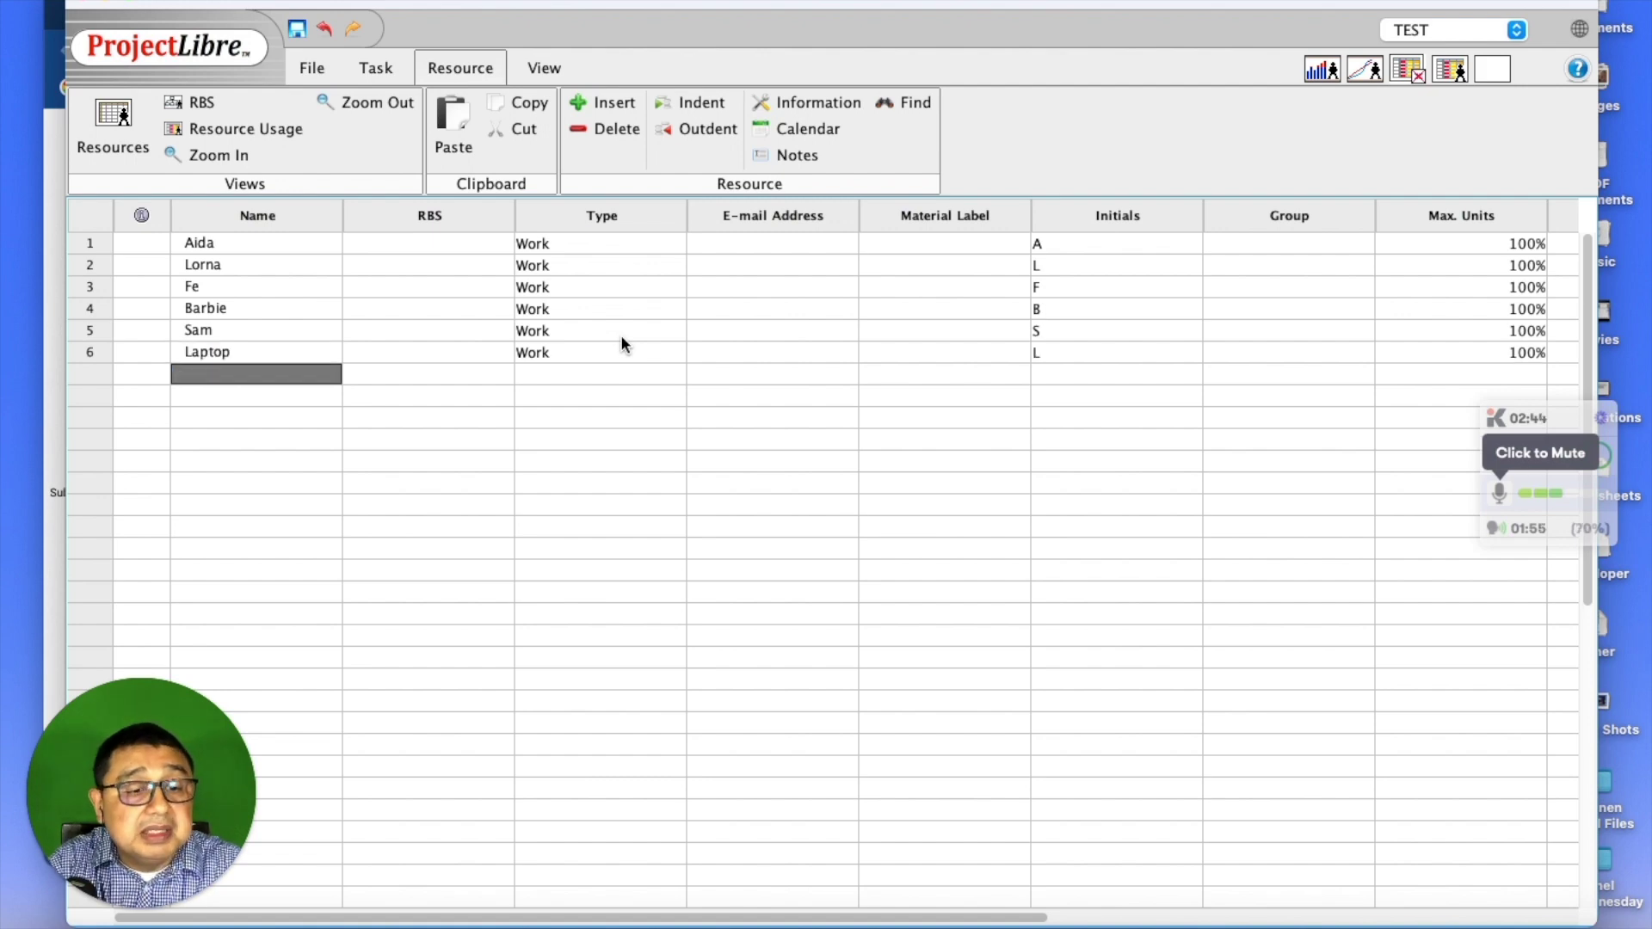
key("Up")
key("Right")
left_click(625, 348)
left_click(665, 358)
left_click(604, 327)
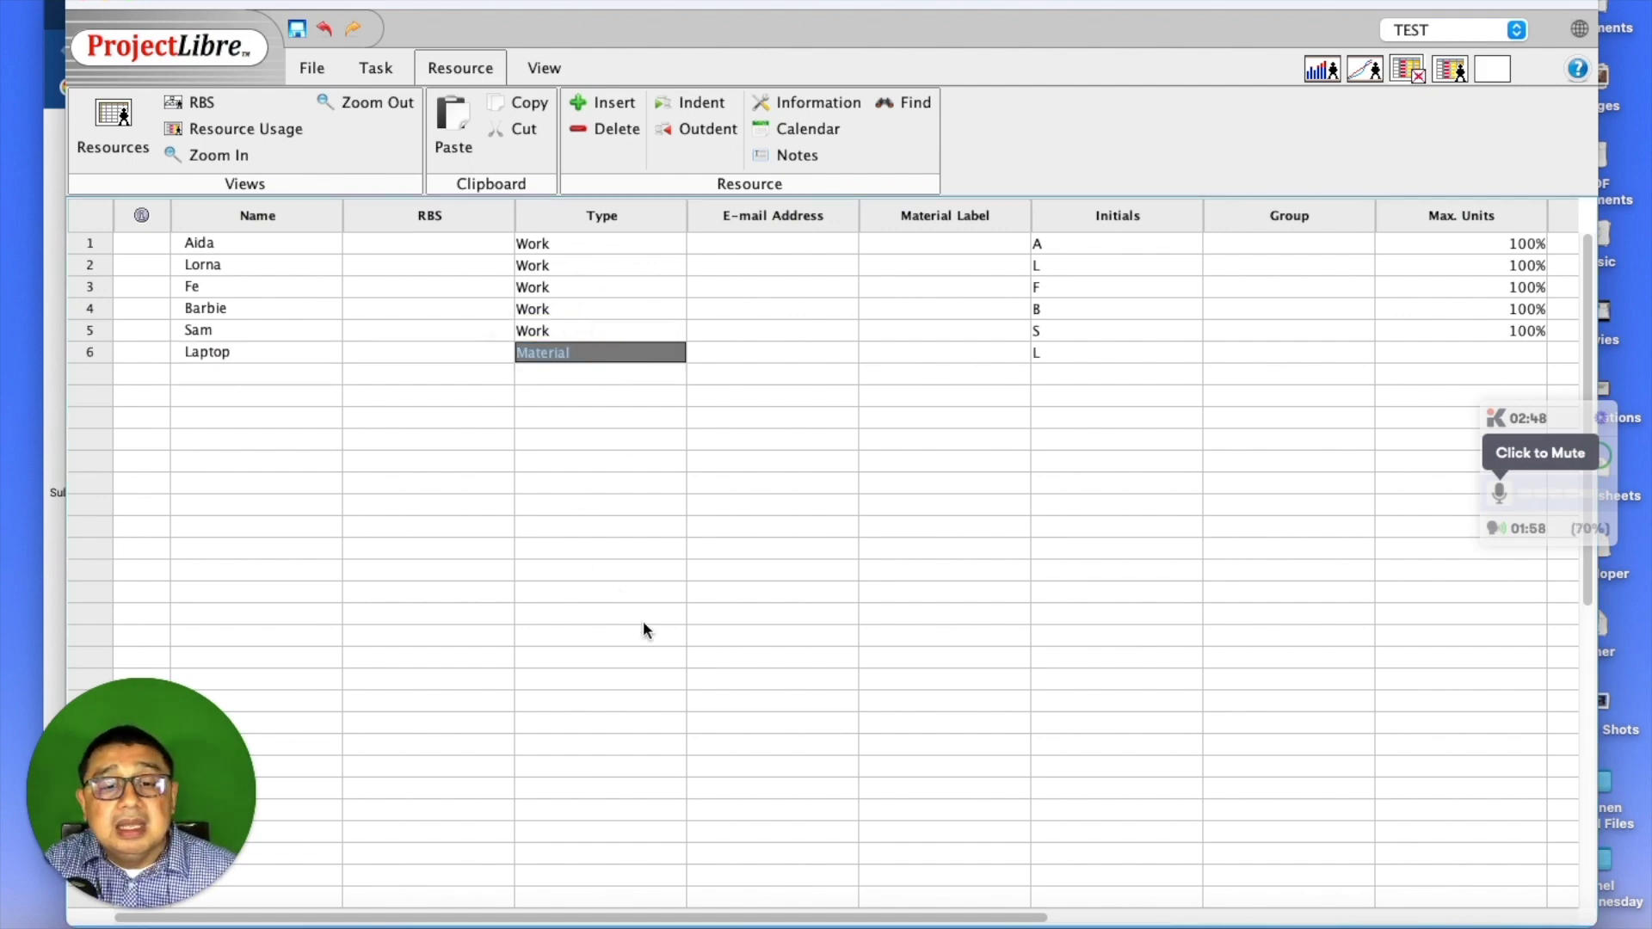
left_click(591, 456)
key("Escape")
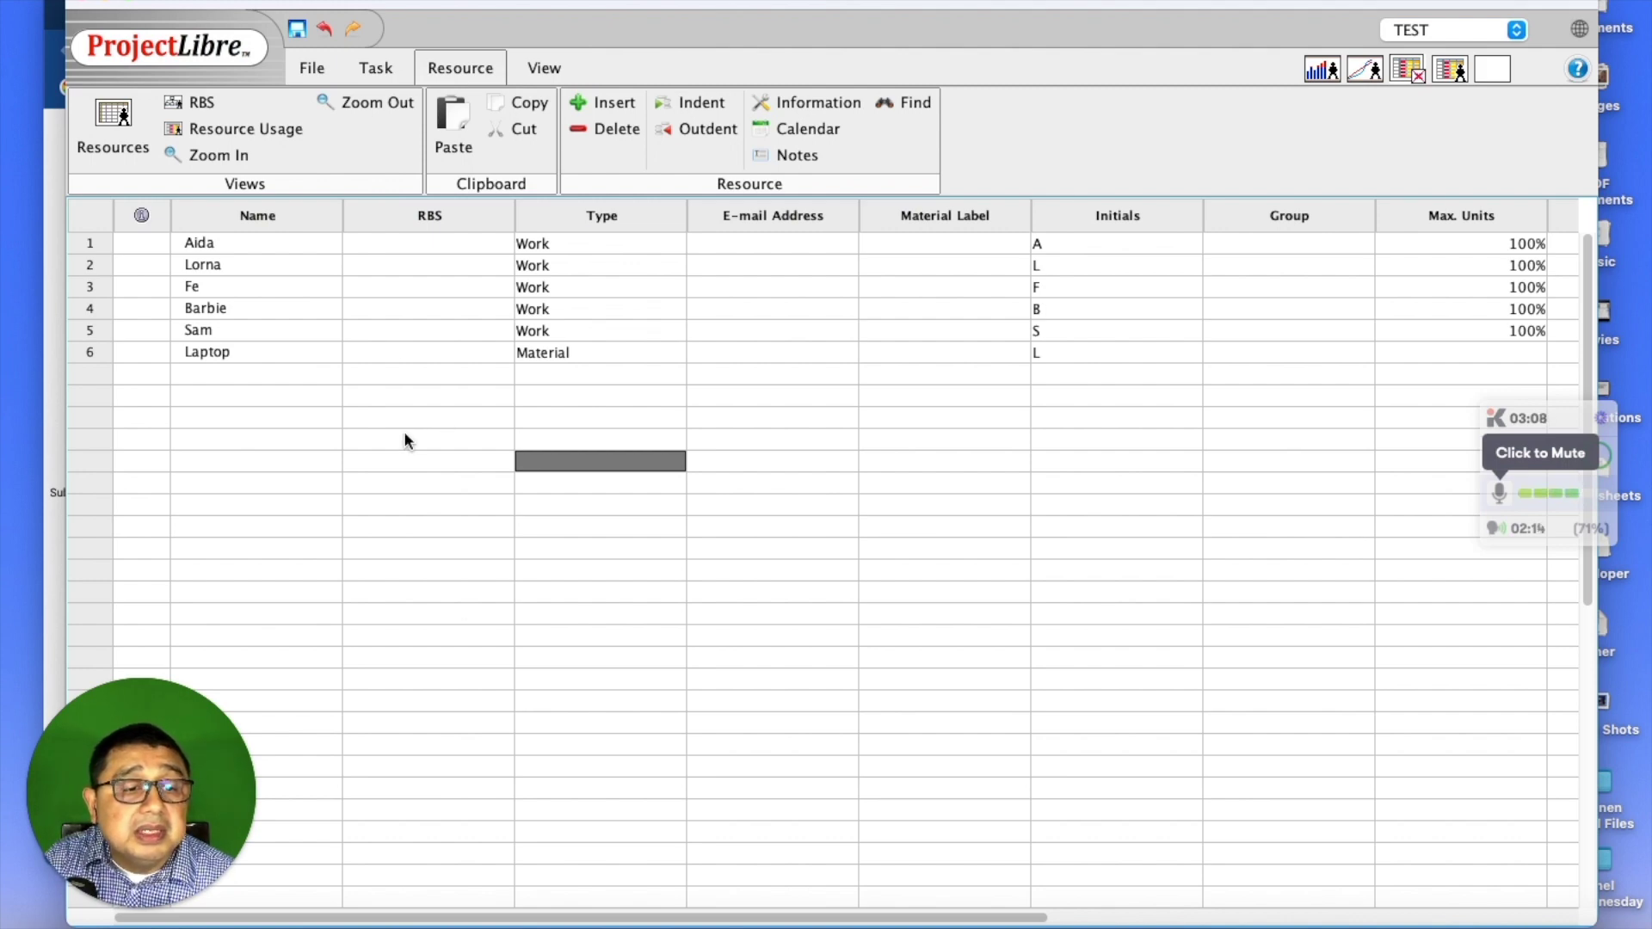
Step: Hide the RBS, Material Label, E-mail Address and Group columns in the resource sheet
right_click(375, 218)
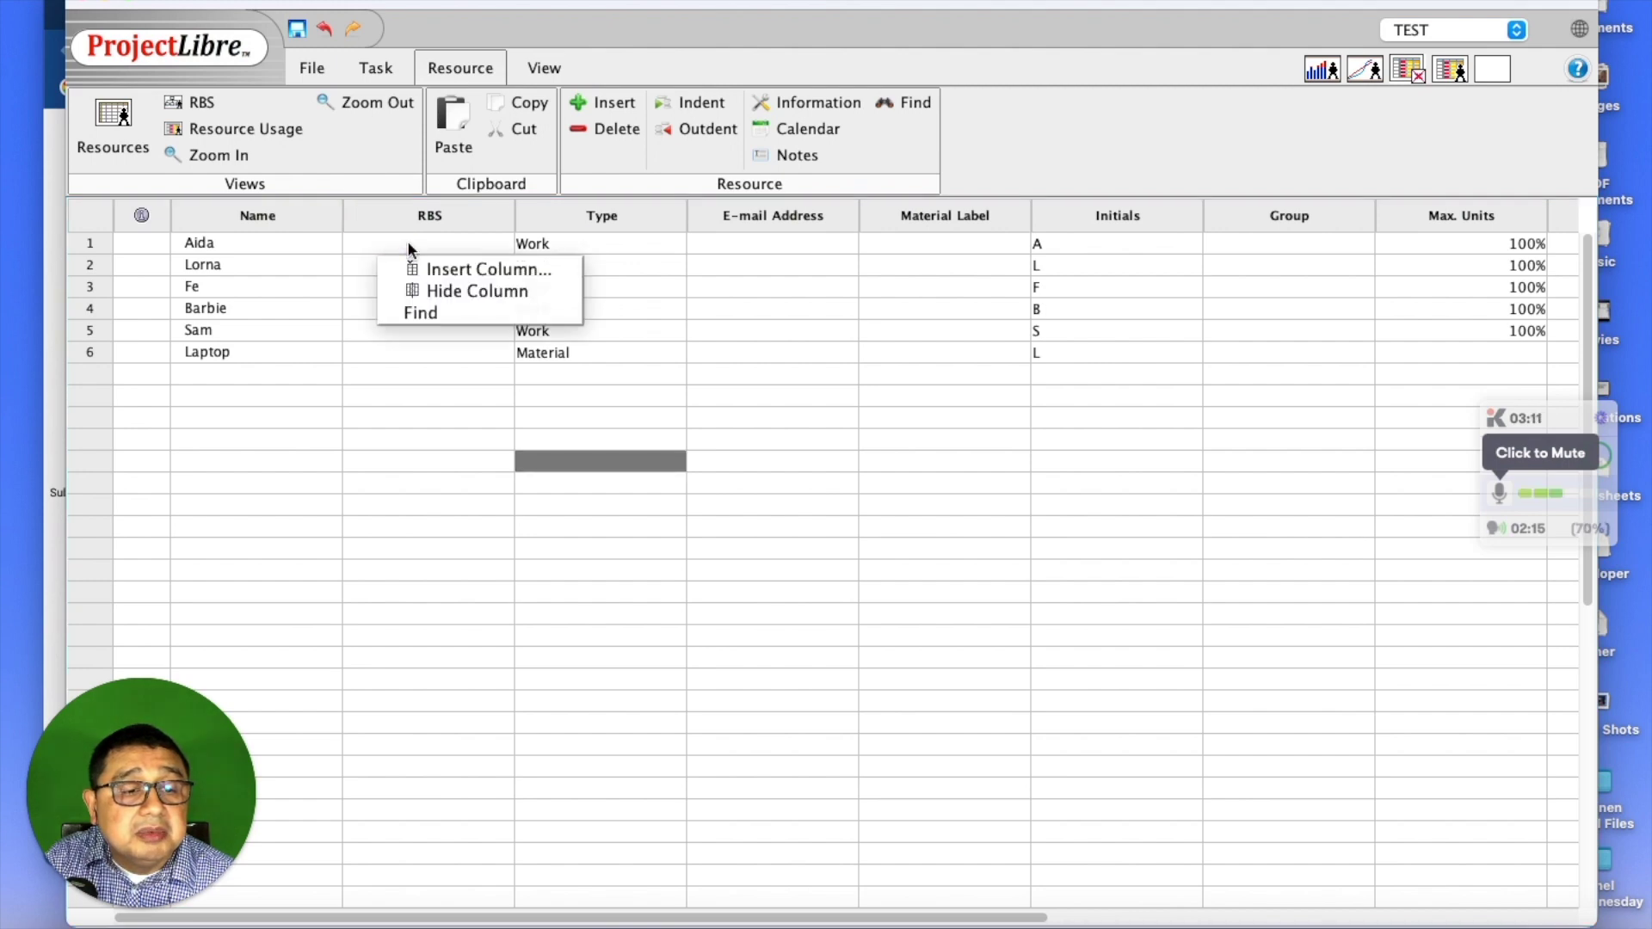
left_click(439, 293)
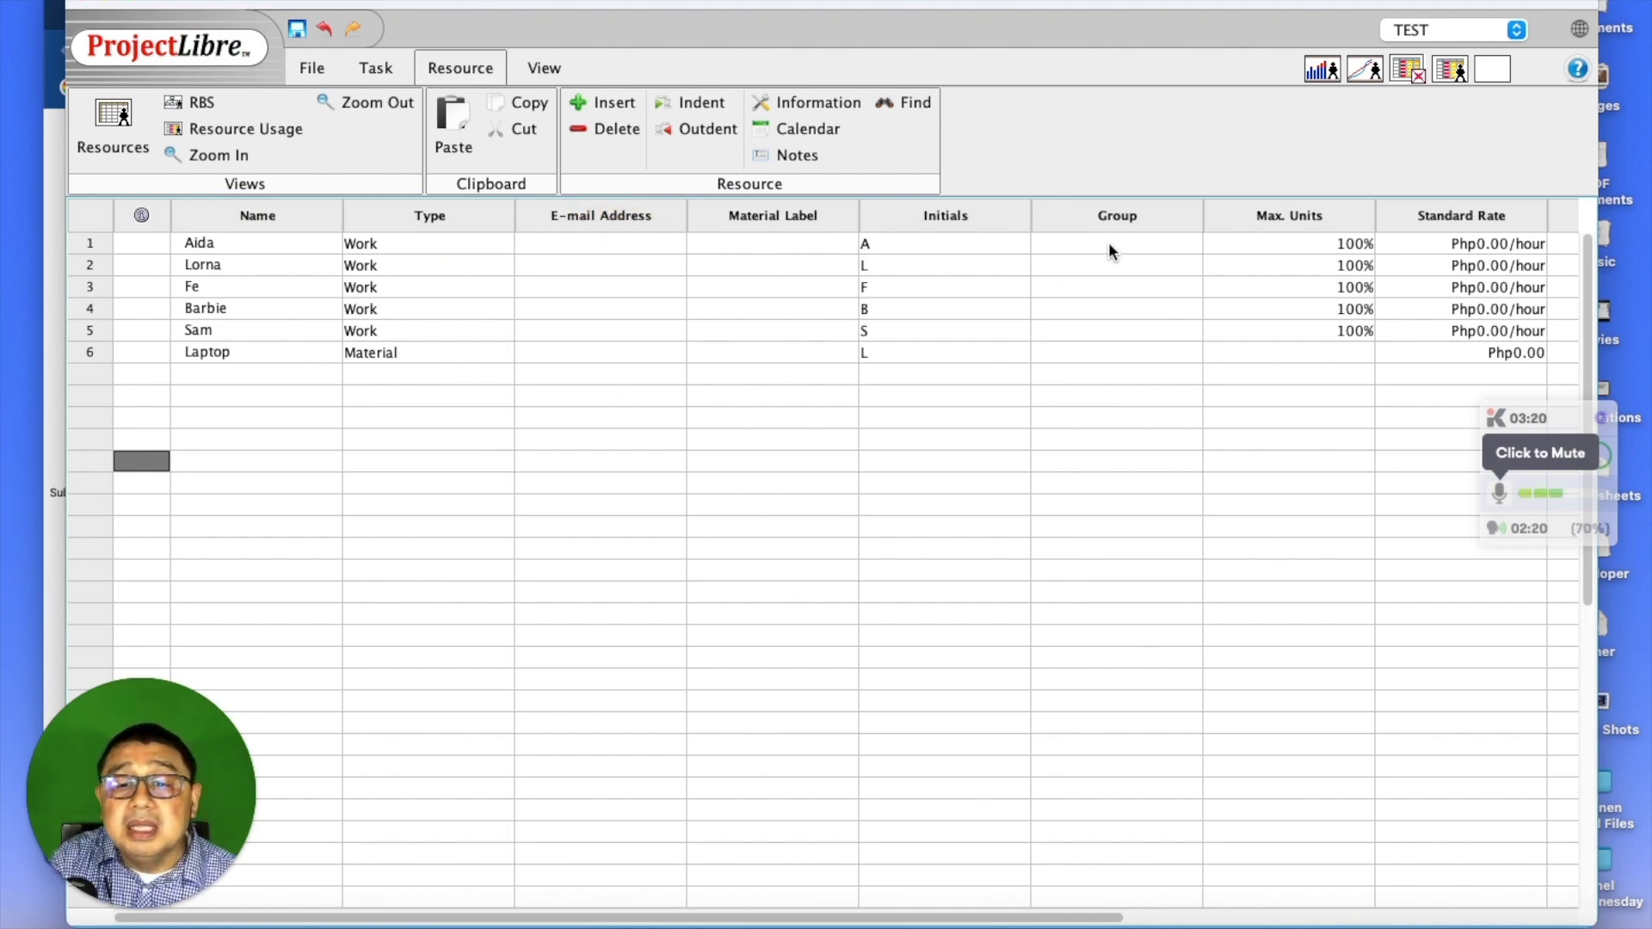
right_click(759, 216)
left_click(833, 293)
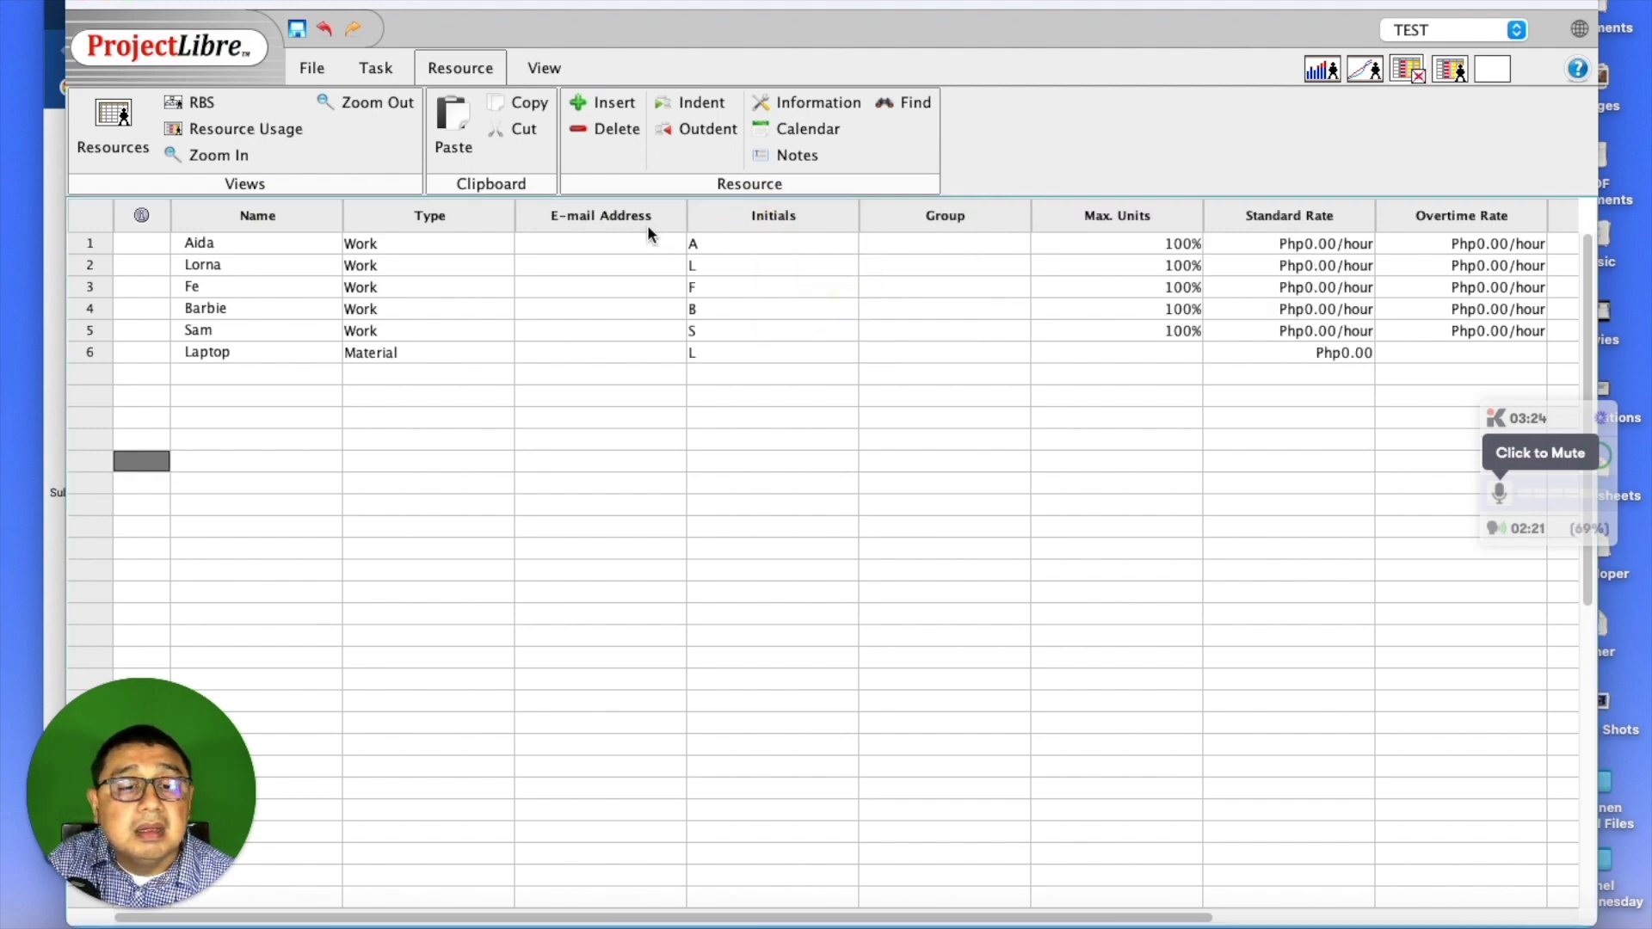
right_click(638, 215)
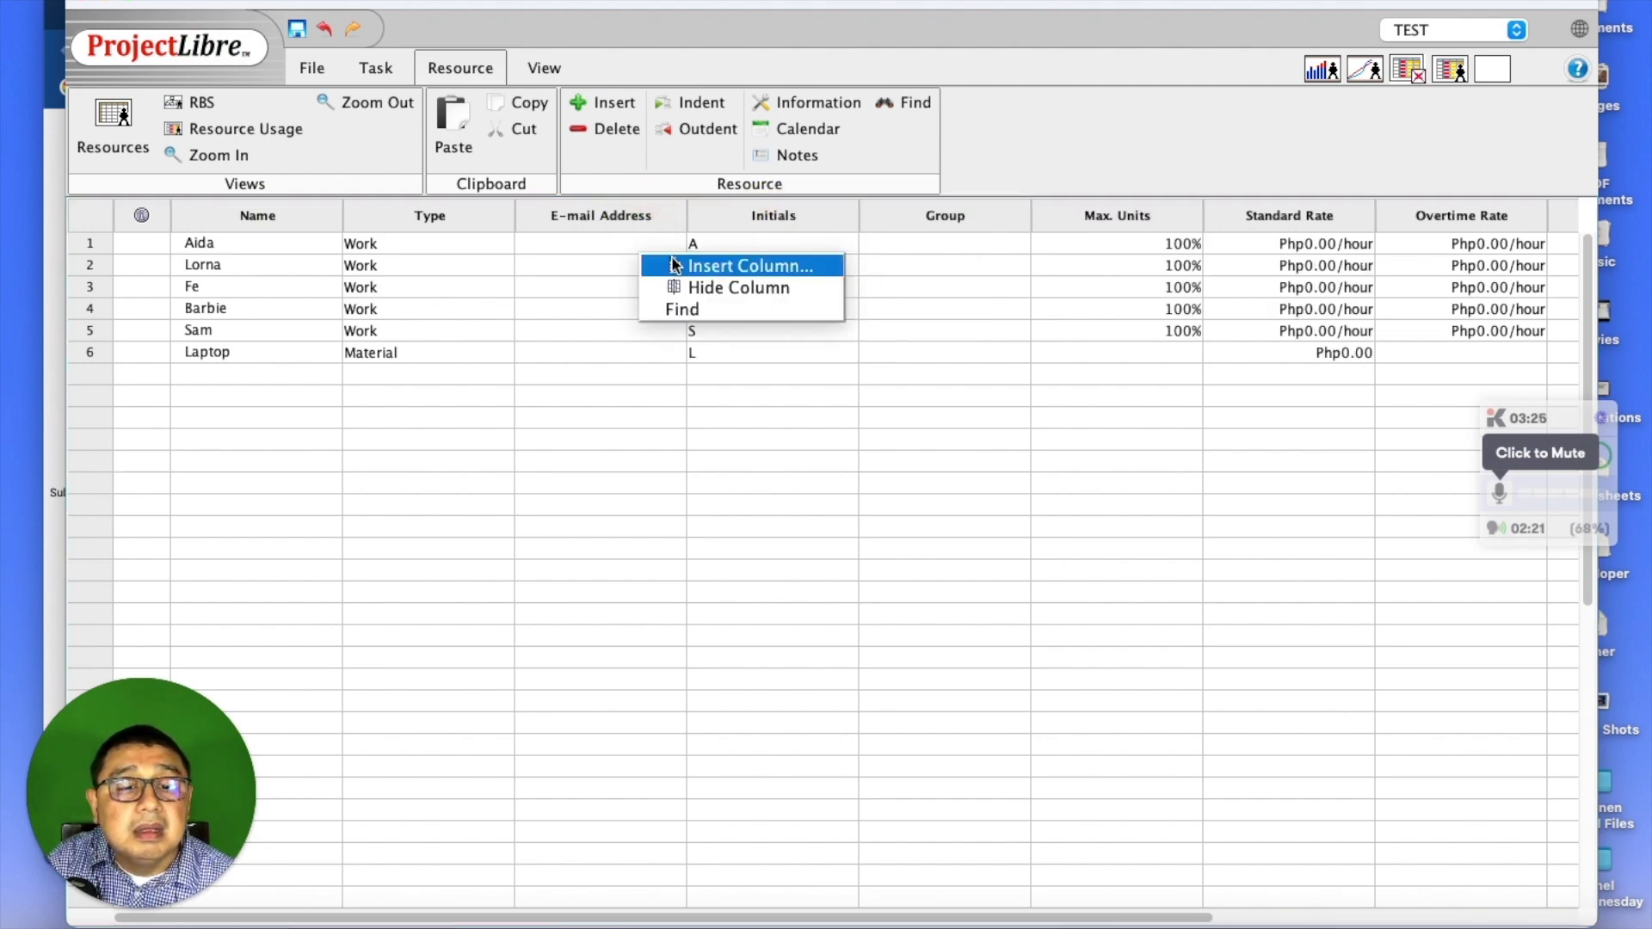
left_click(706, 287)
right_click(774, 215)
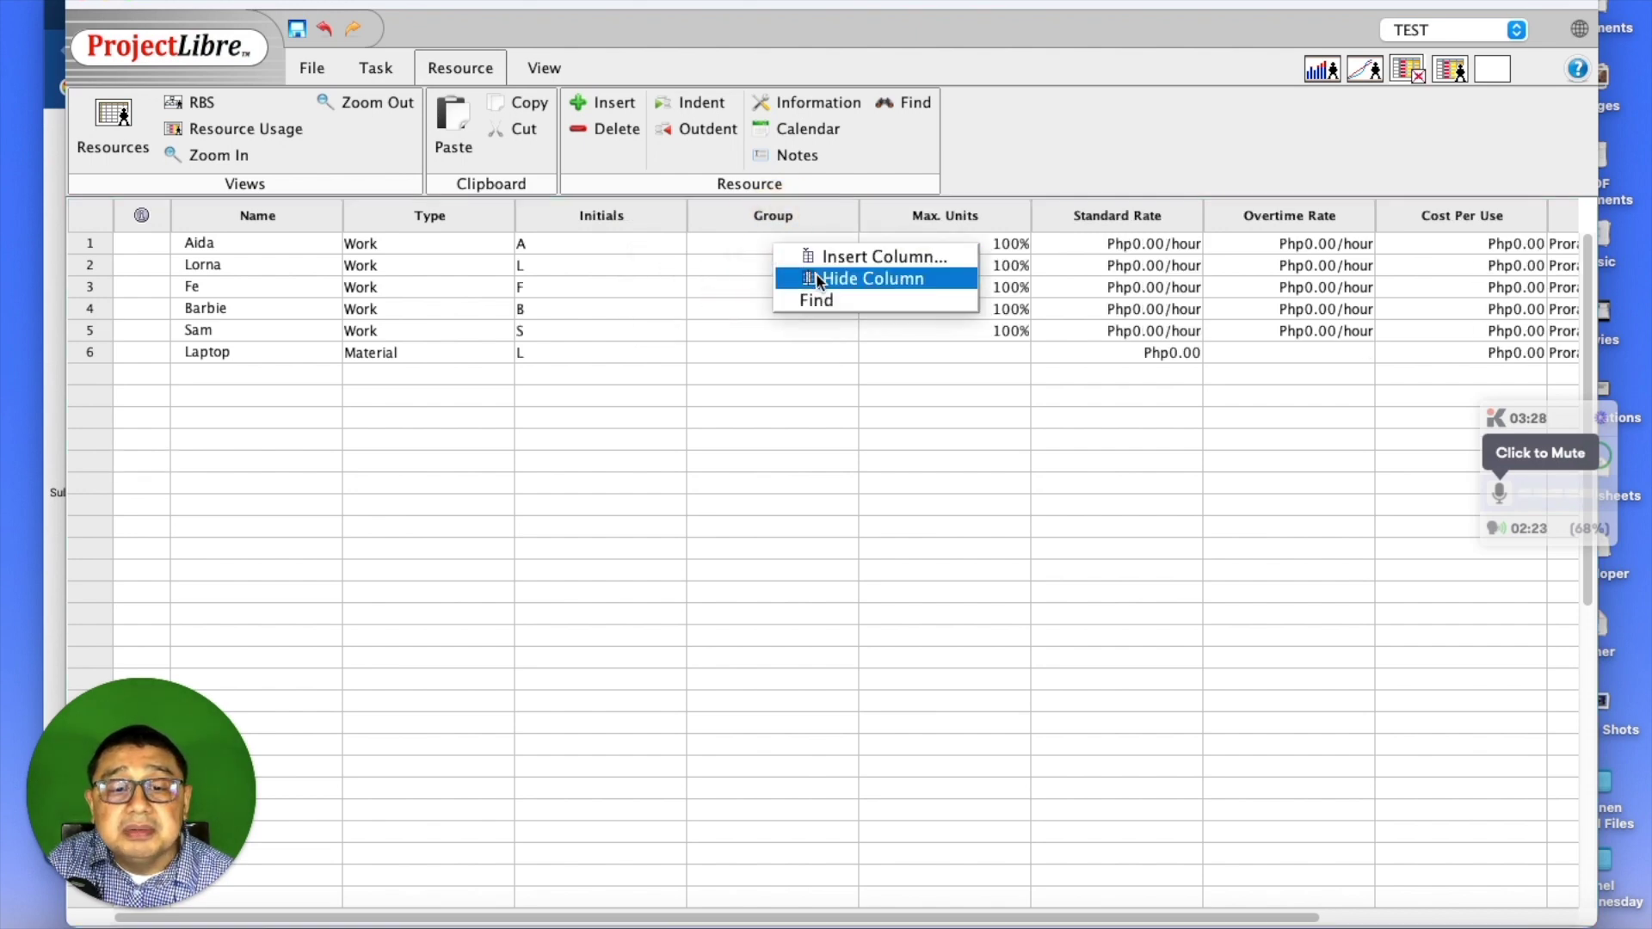
left_click(814, 280)
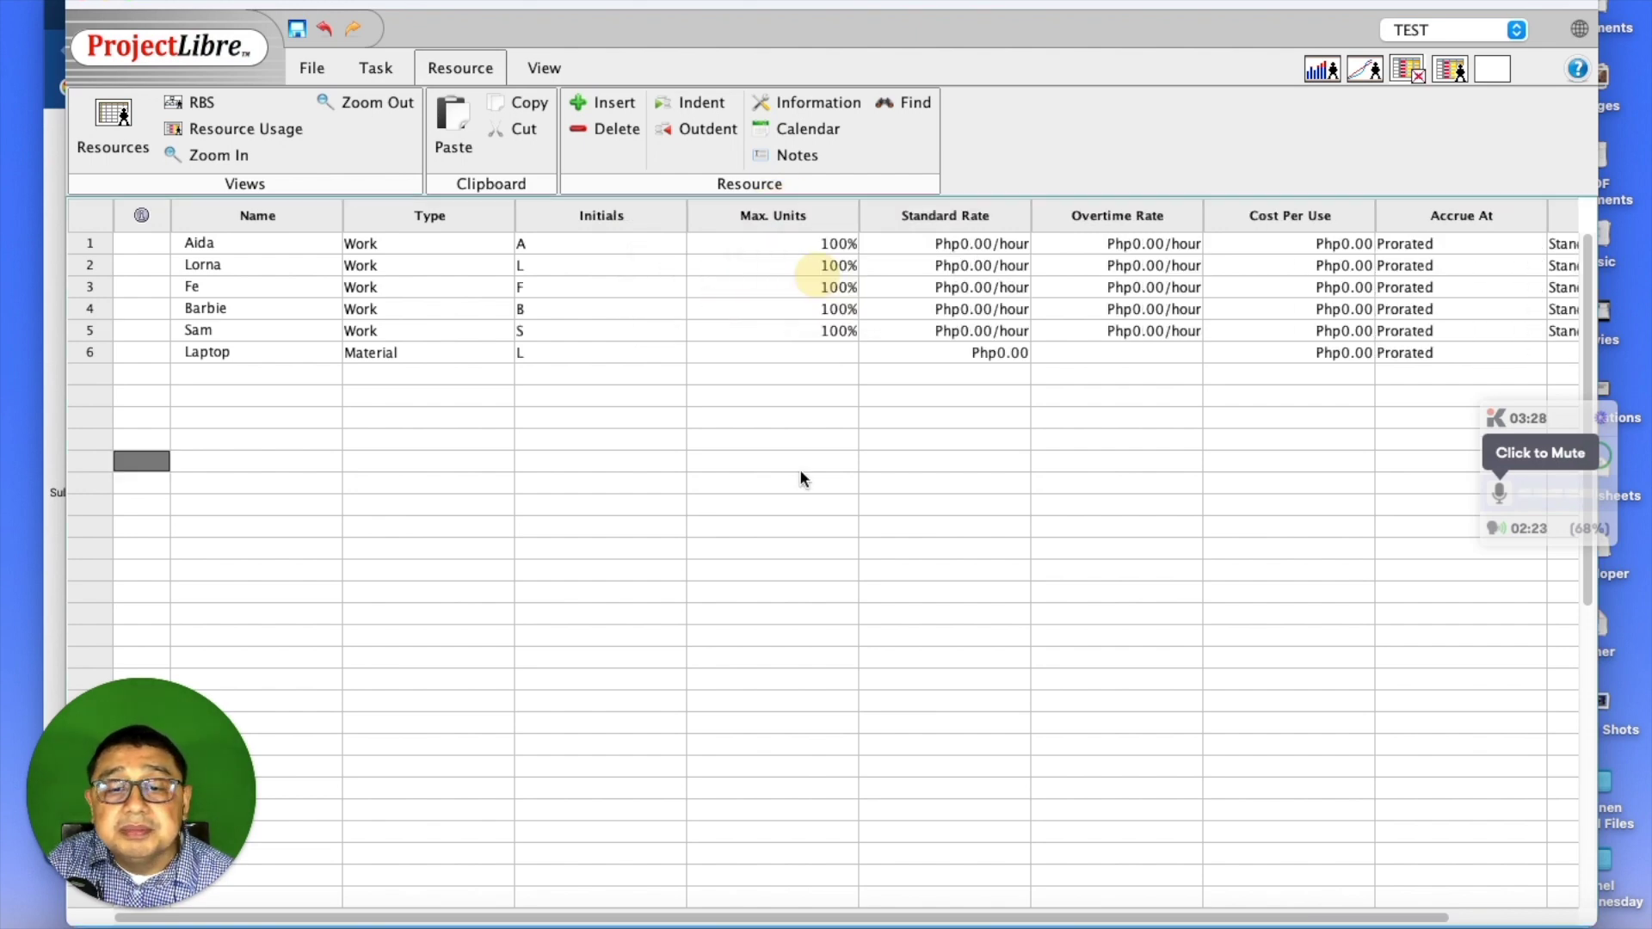
Step: Set the maximum units of the five persons to 20, 40, 60, 80 and 100 percent, in row order
double_click(761, 244)
key("Delete")
key("Delete")
key("Delete")
type("20")
key("Return")
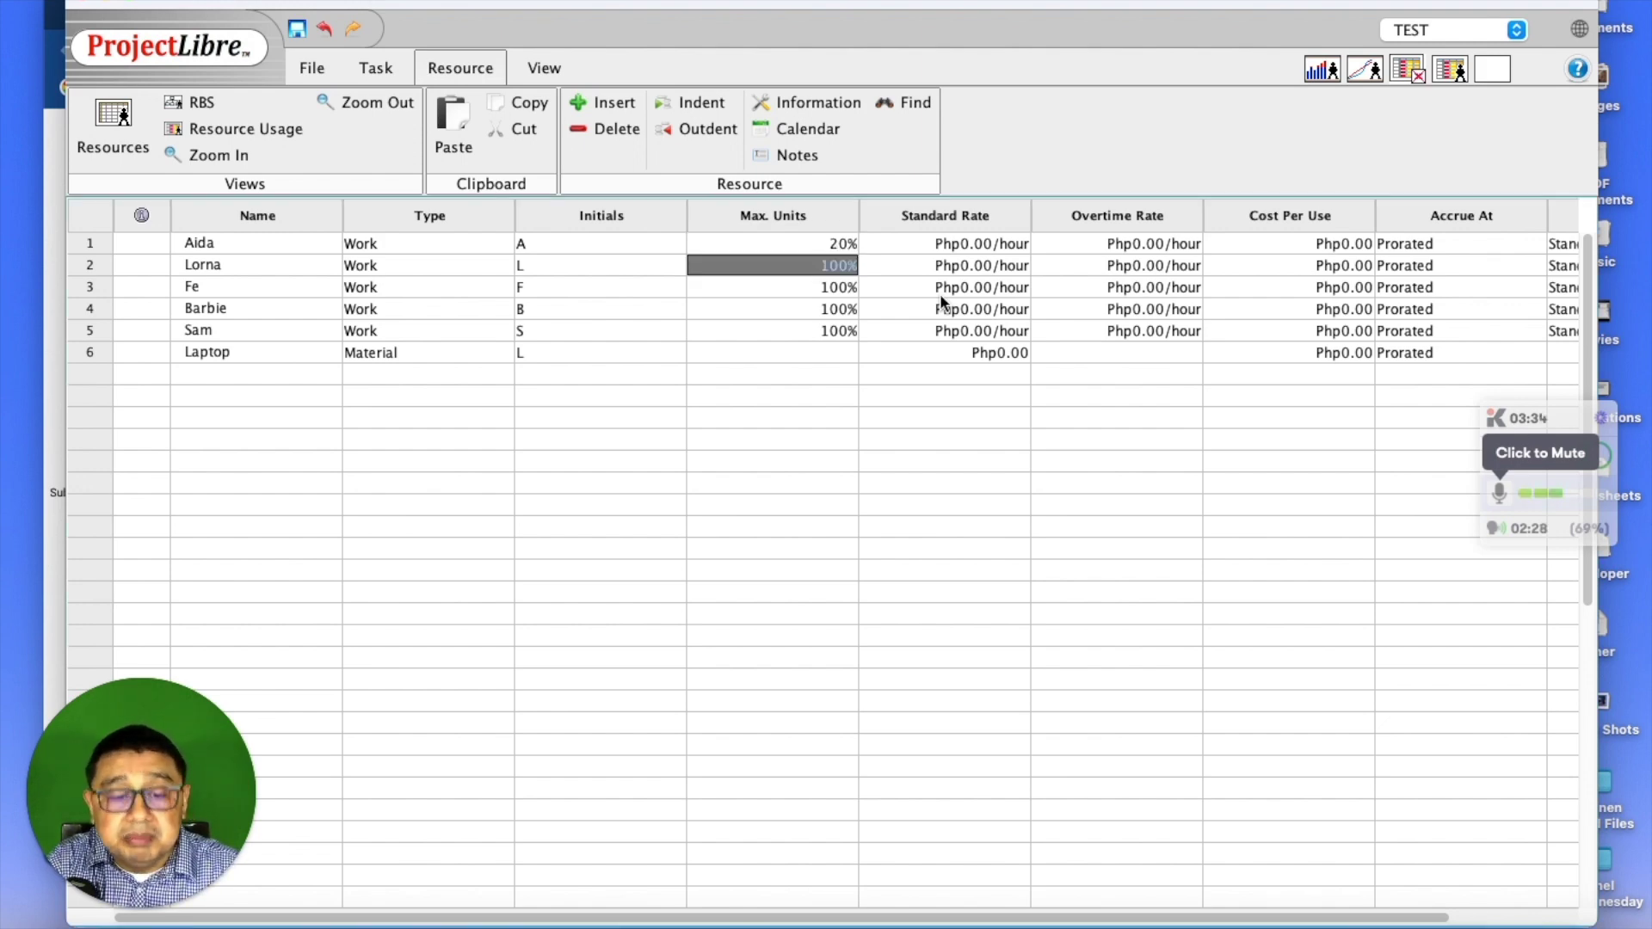
type("40")
key("Return")
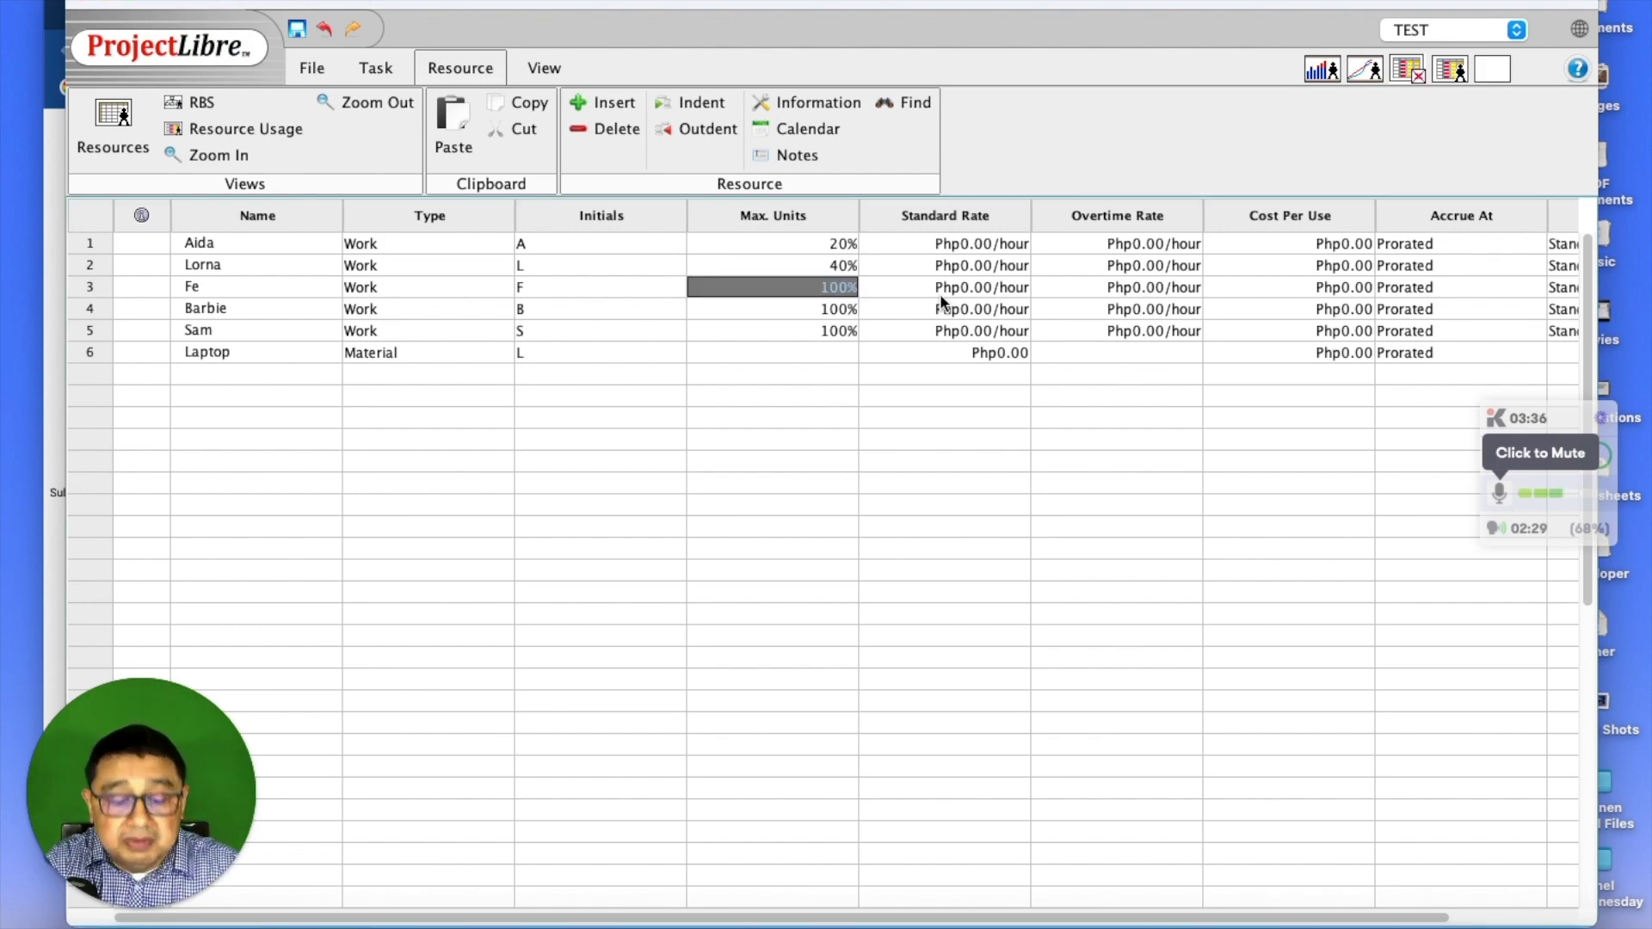
type("60")
key("Return")
type("80")
key("Return")
type("100")
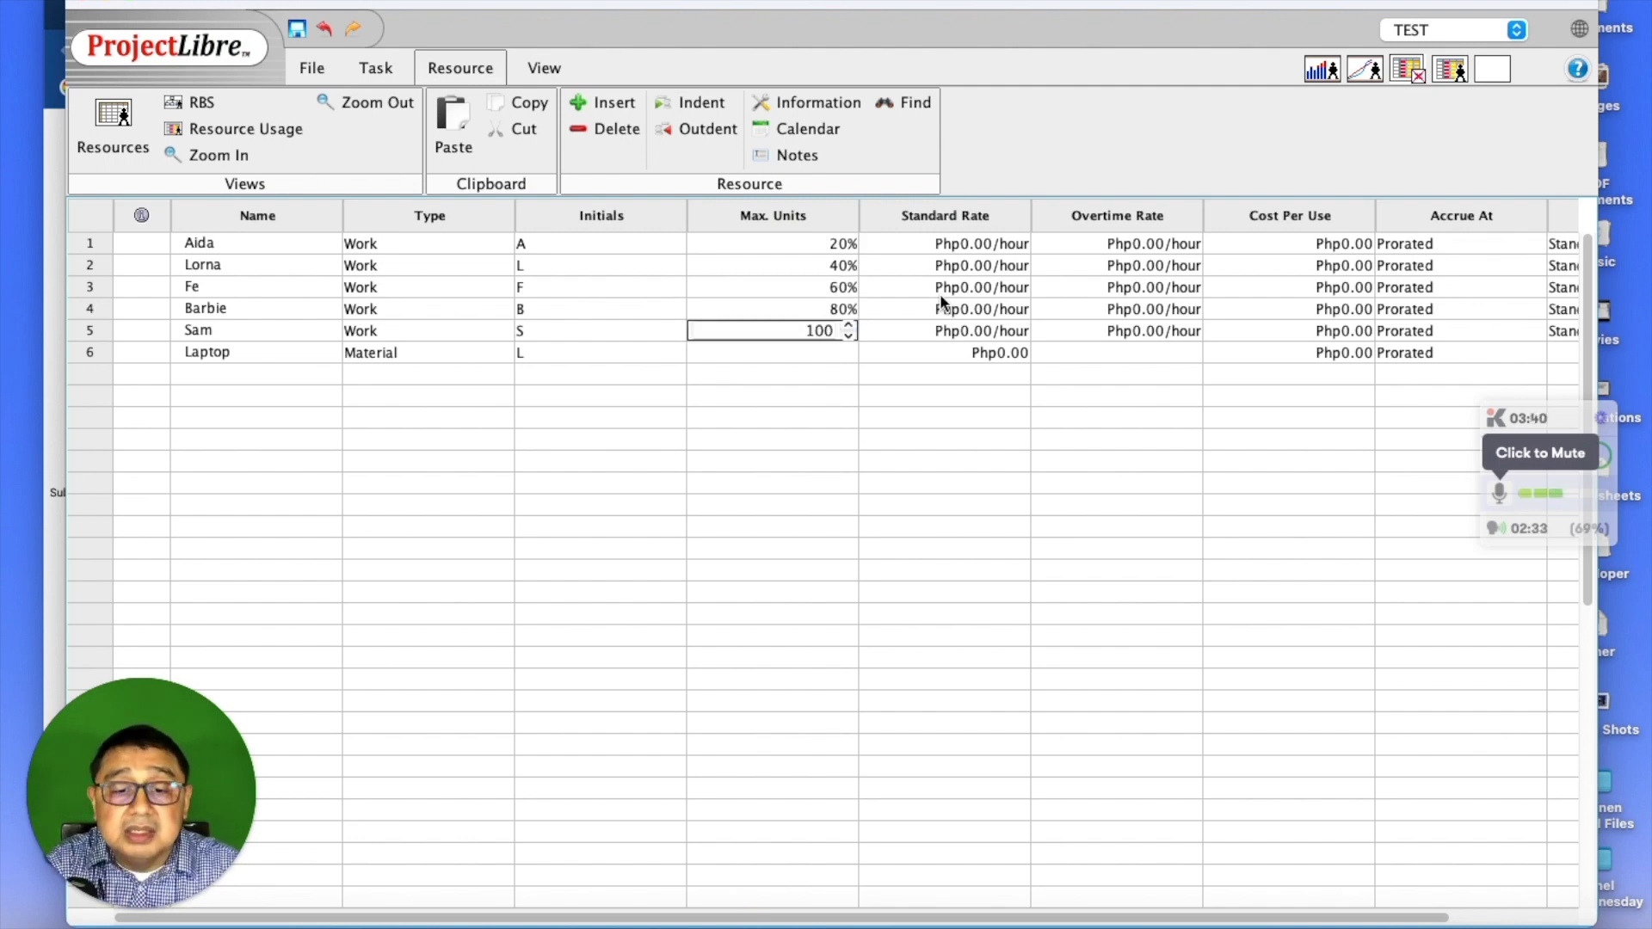
key("Return")
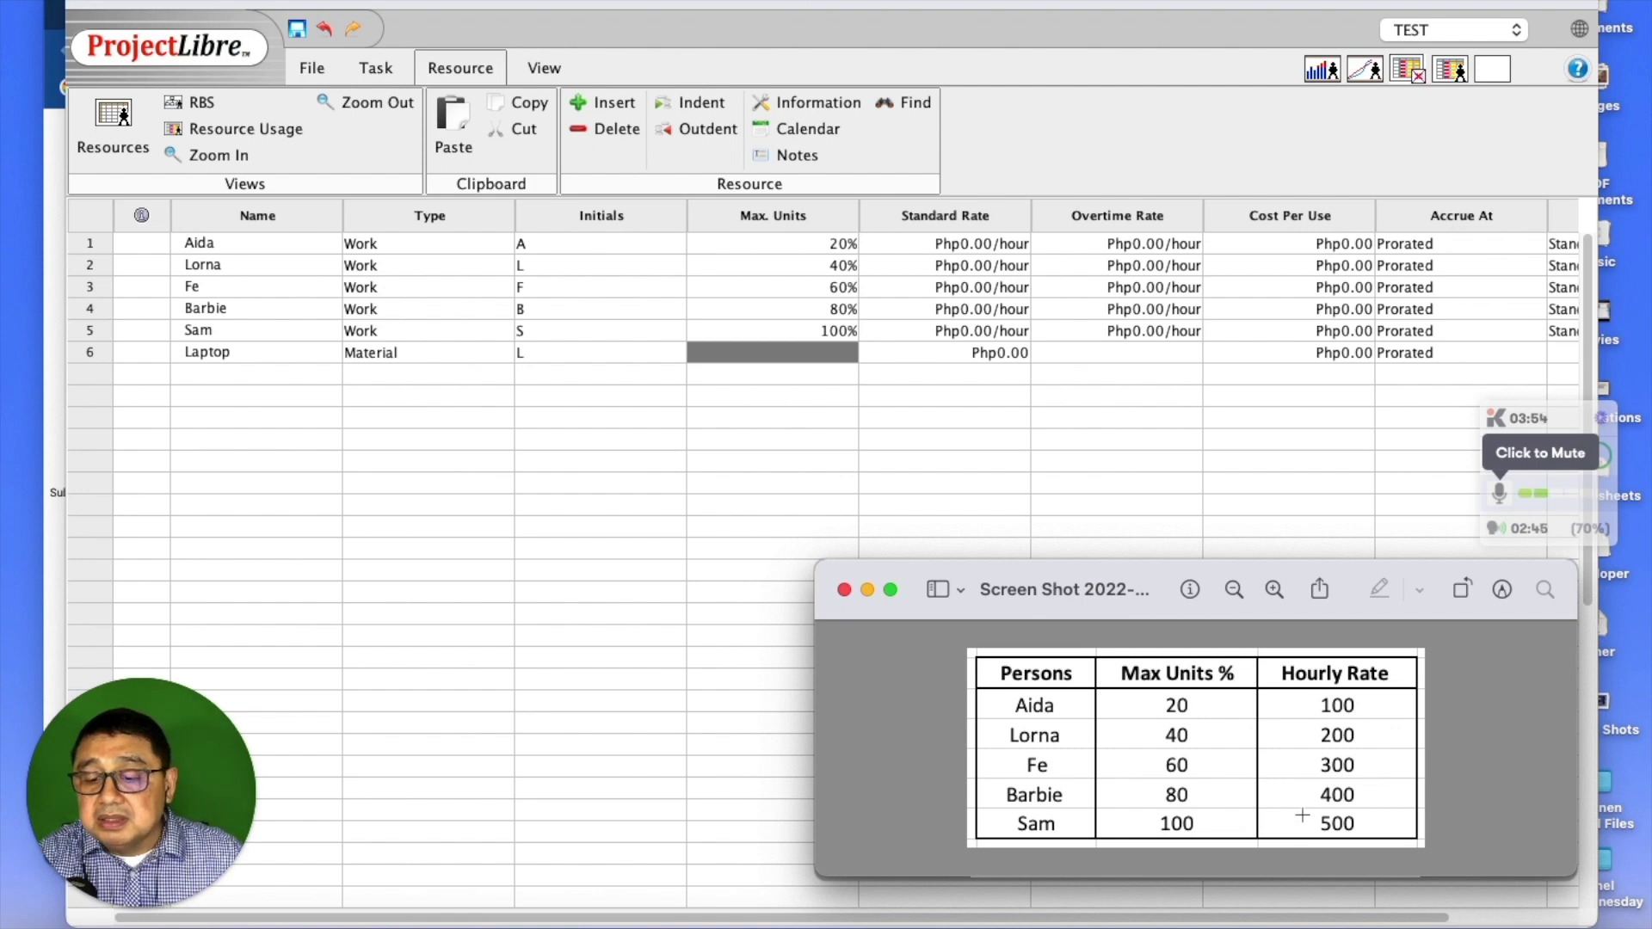
Step: Set the standard rate to 100 per hour for the first resource and 200 per hour for the second
left_click(930, 246)
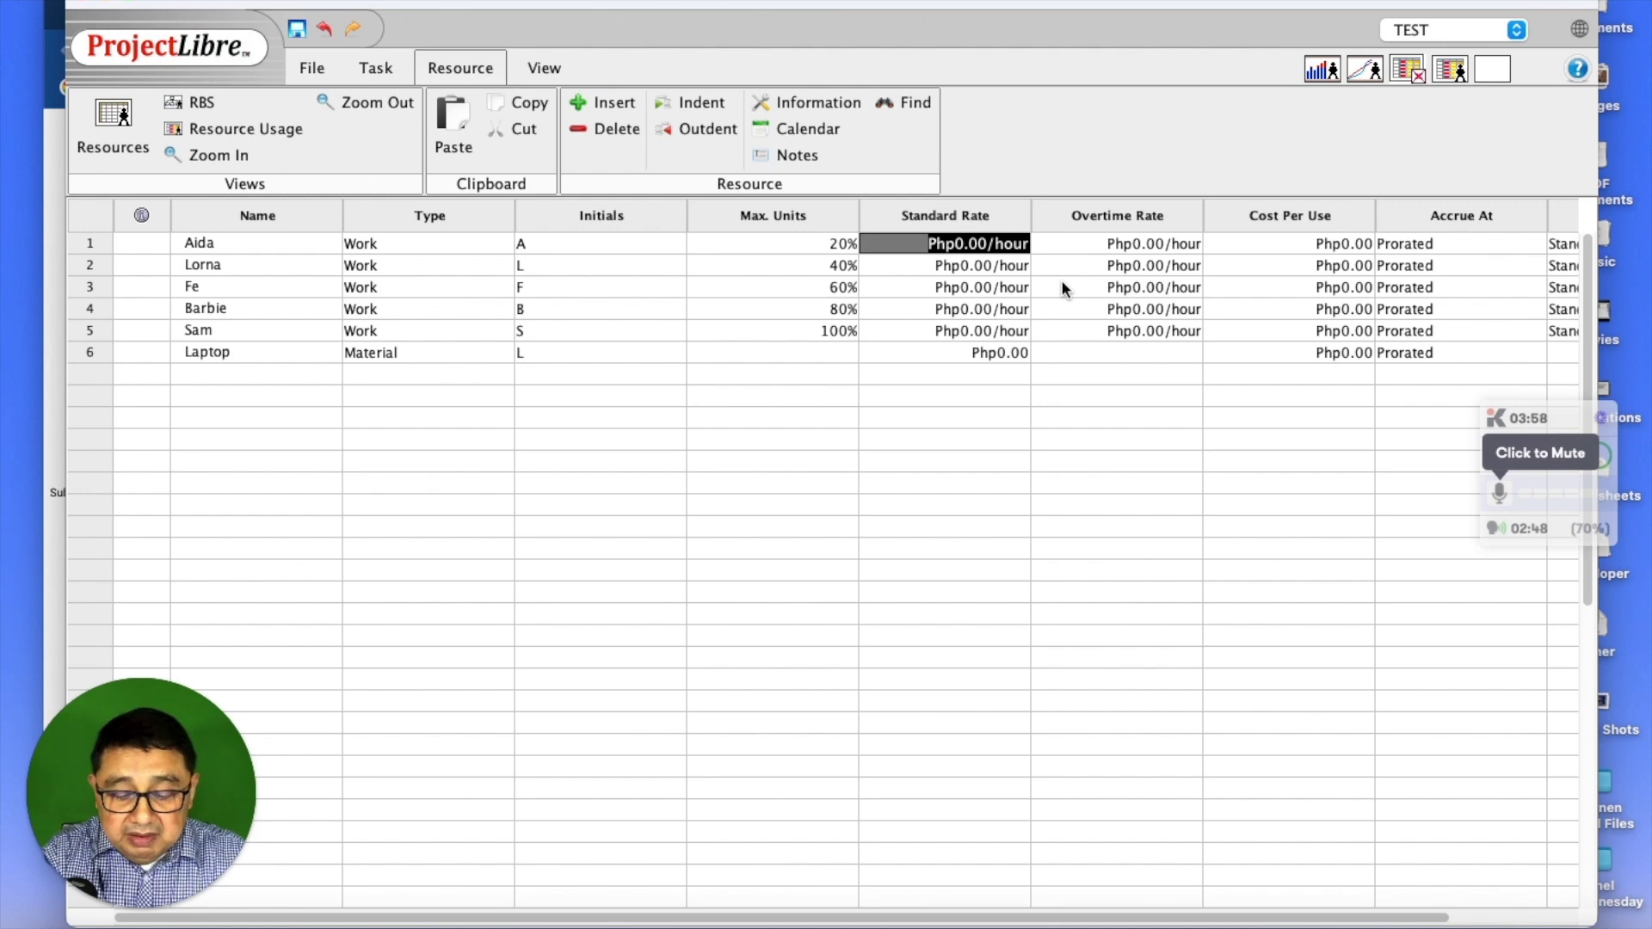
type("100")
key("Return")
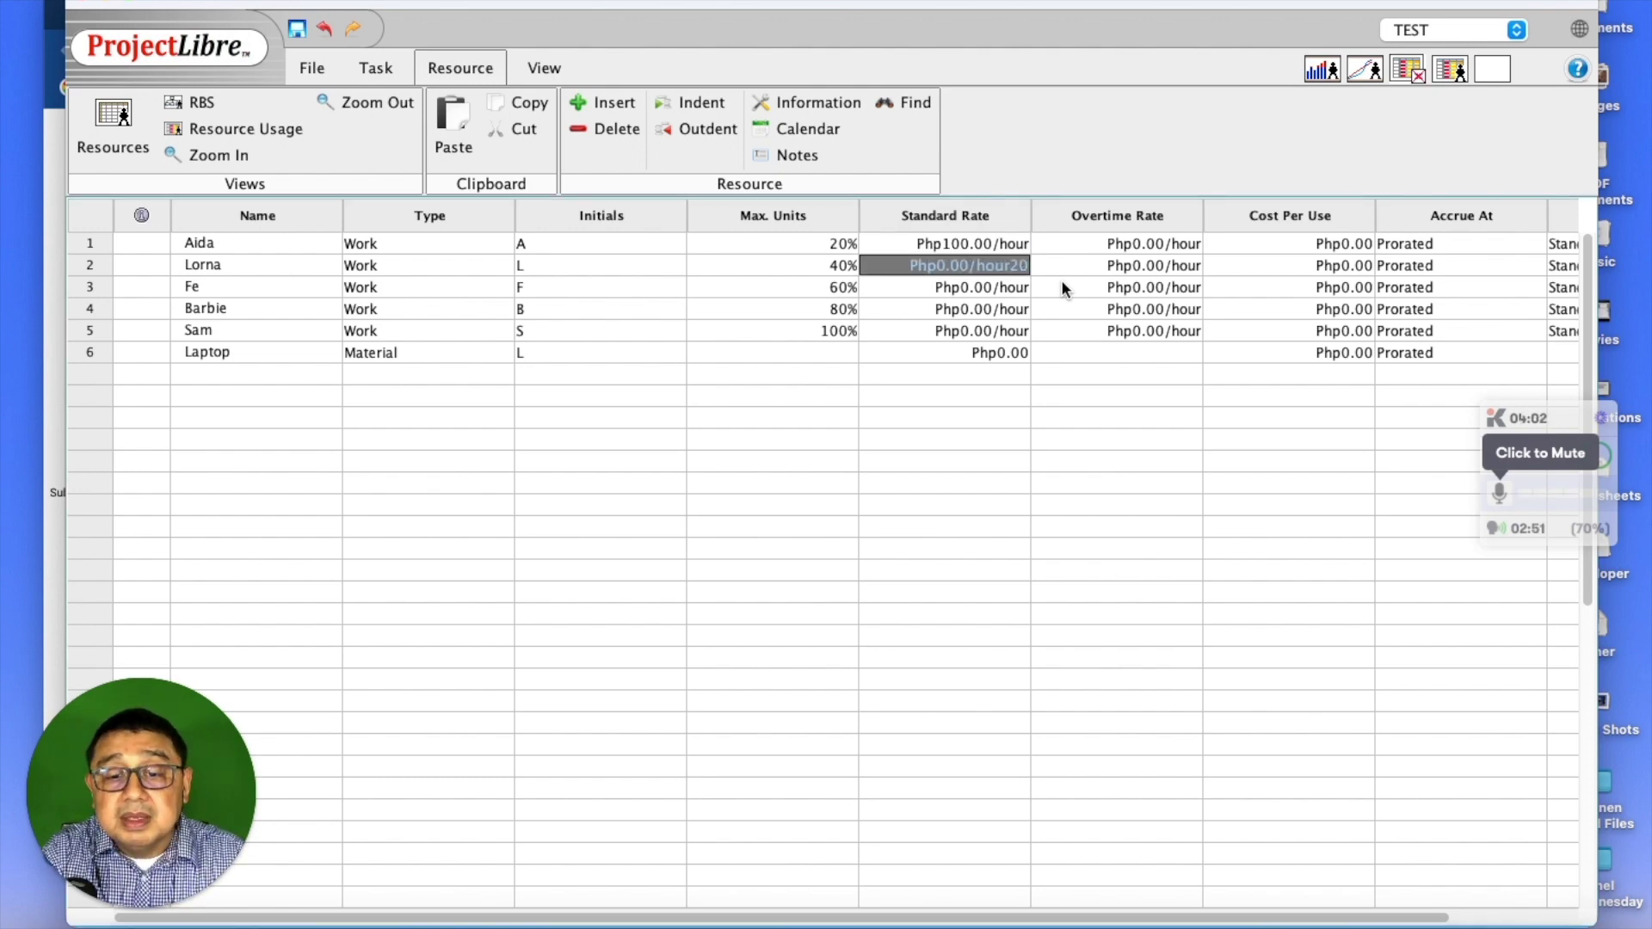
key("BackSpace")
key("BackSpace")
key("BackSpace")
key("BackSpace")
key("BackSpace")
key("BackSpace")
key("BackSpace")
key("BackSpace")
key("BackSpace")
type("200")
key("Return")
Step: Set the third resource's standard rate to 300 per hour
type("300")
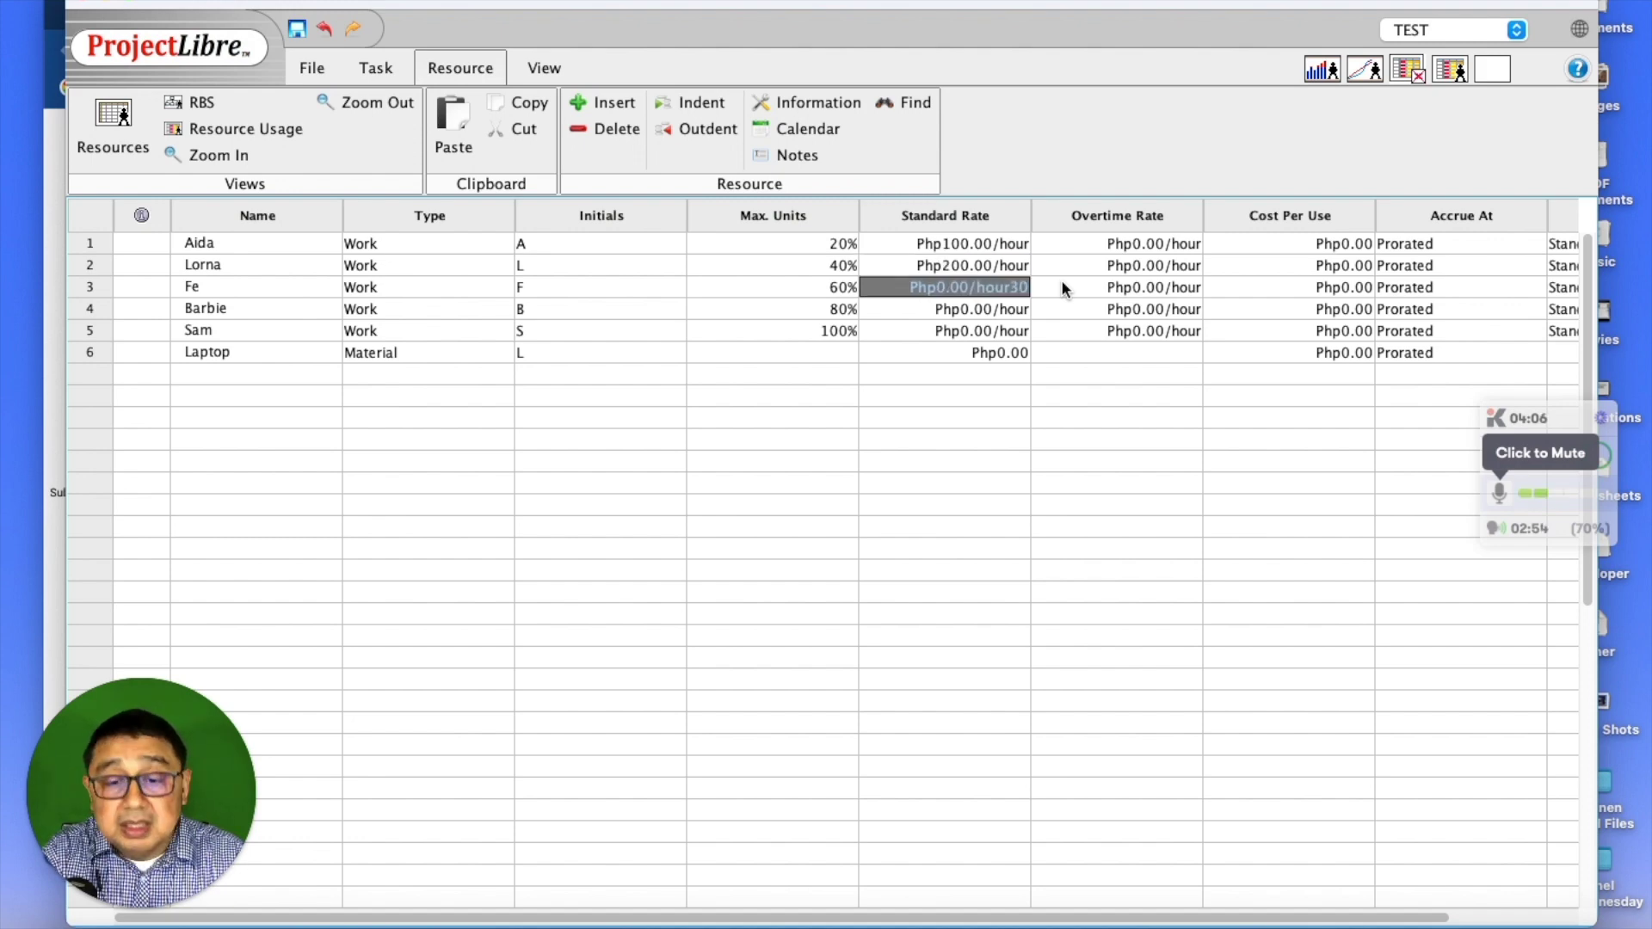
key("BackSpace")
key("BackSpace")
key("BackSpace")
key("BackSpace")
key("BackSpace")
key("BackSpace")
key("BackSpace")
key("BackSpace")
key("BackSpace")
key("BackSpace")
key("BackSpace")
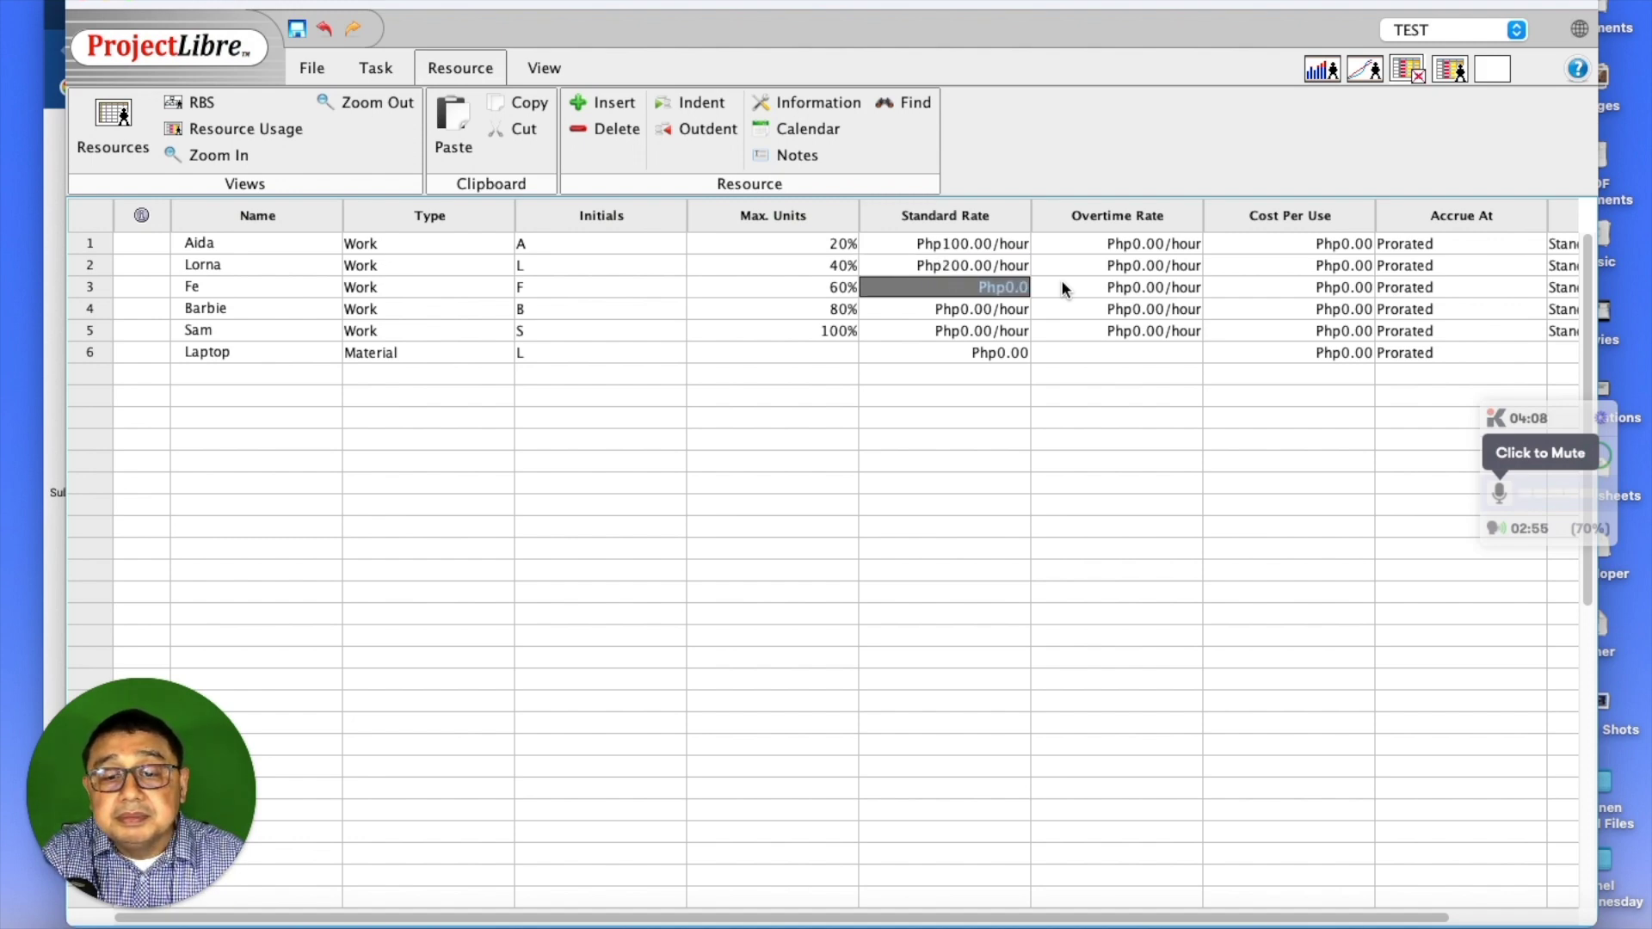
key("BackSpace")
type("300")
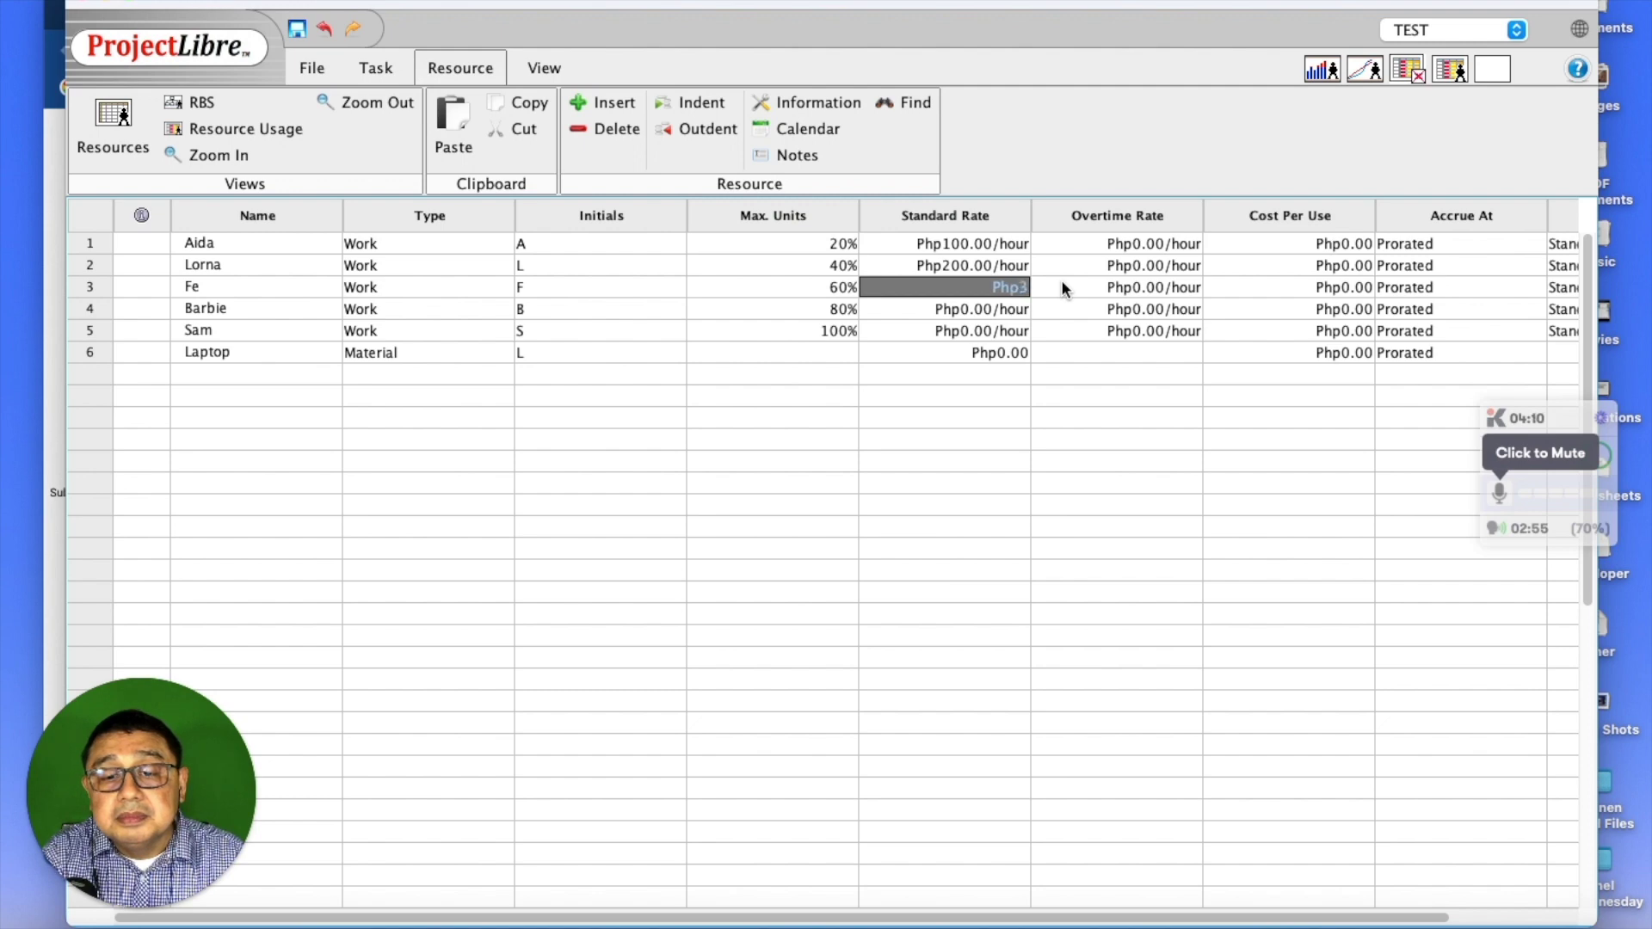
key("Return")
Step: Set the fourth resource's standard rate to 400 per hour
key("BackSpace")
key("BackSpace")
key("BackSpace")
key("BackSpace")
key("BackSpace")
key("BackSpace")
key("BackSpace")
key("BackSpace")
key("BackSpace")
type("400")
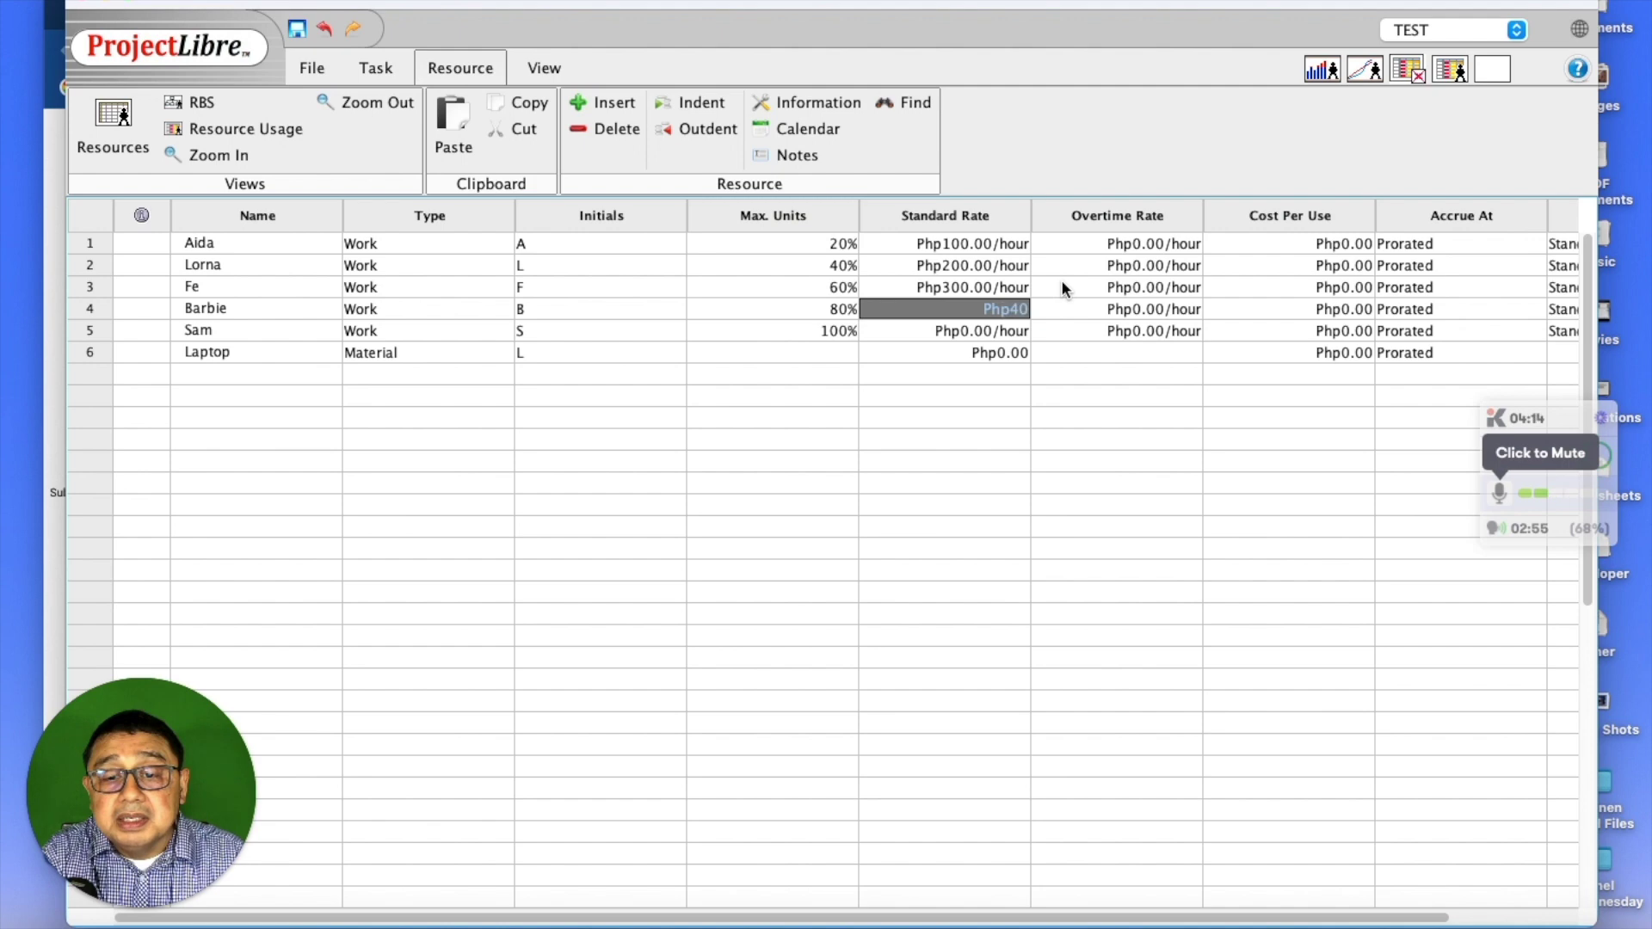
key("Return")
Step: Set the fifth resource's standard rate to 500 per hour
key("BackSpace")
key("BackSpace")
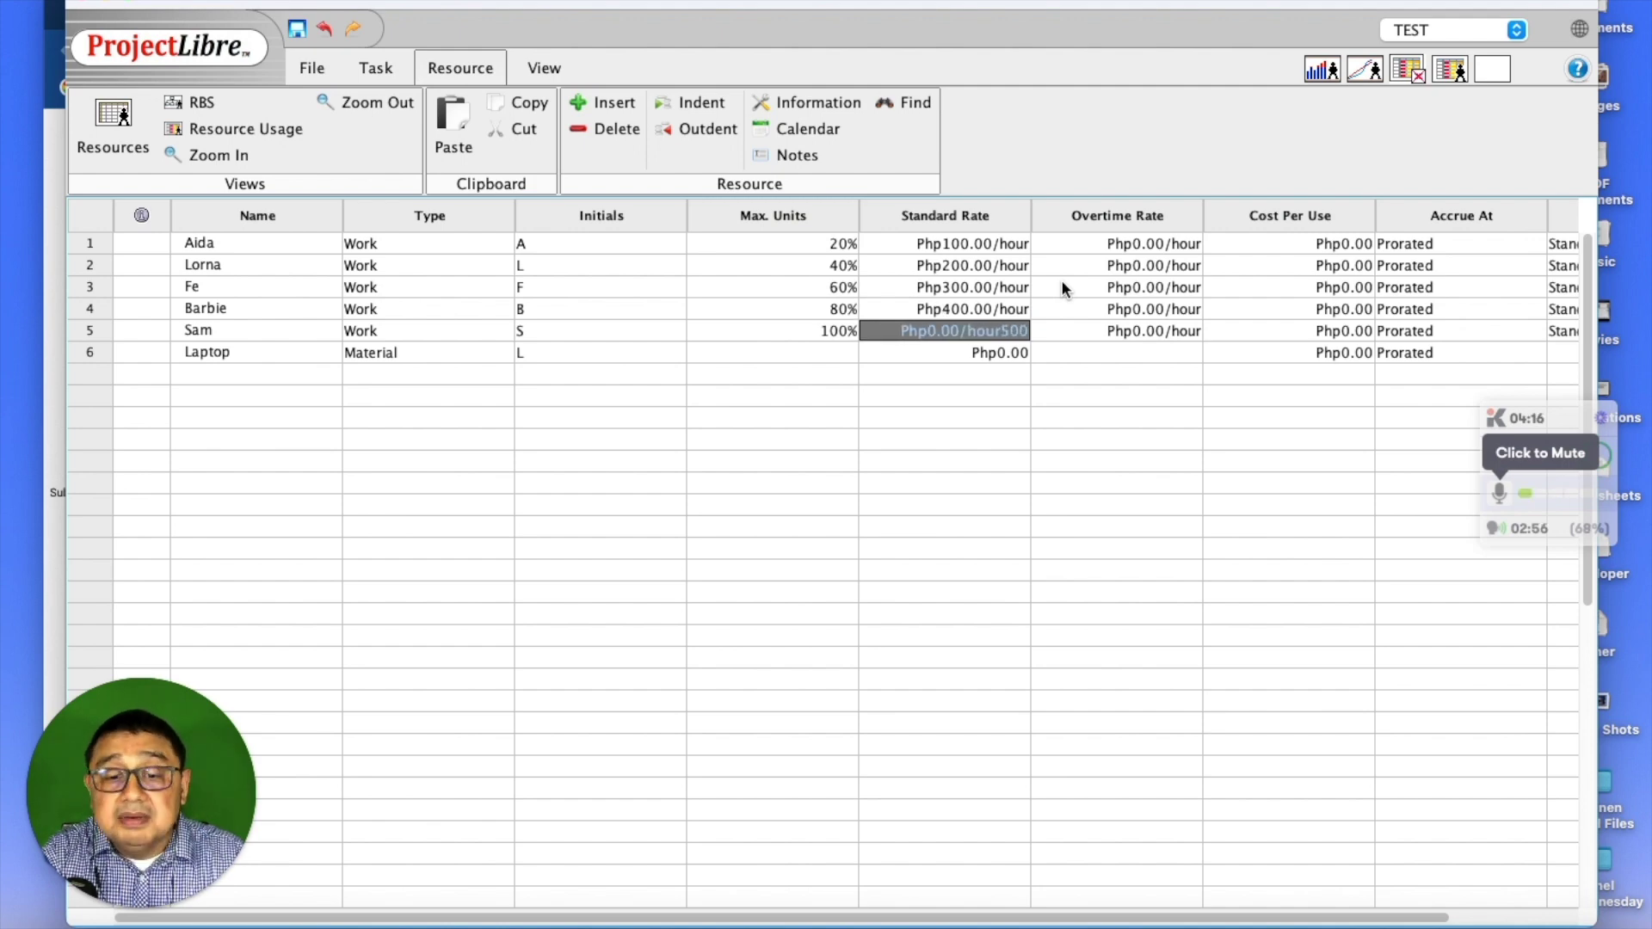
key("BackSpace")
key("BackSpace")
key("BackSpace")
key("BackSpace")
key("BackSpace")
key("BackSpace")
key("BackSpace")
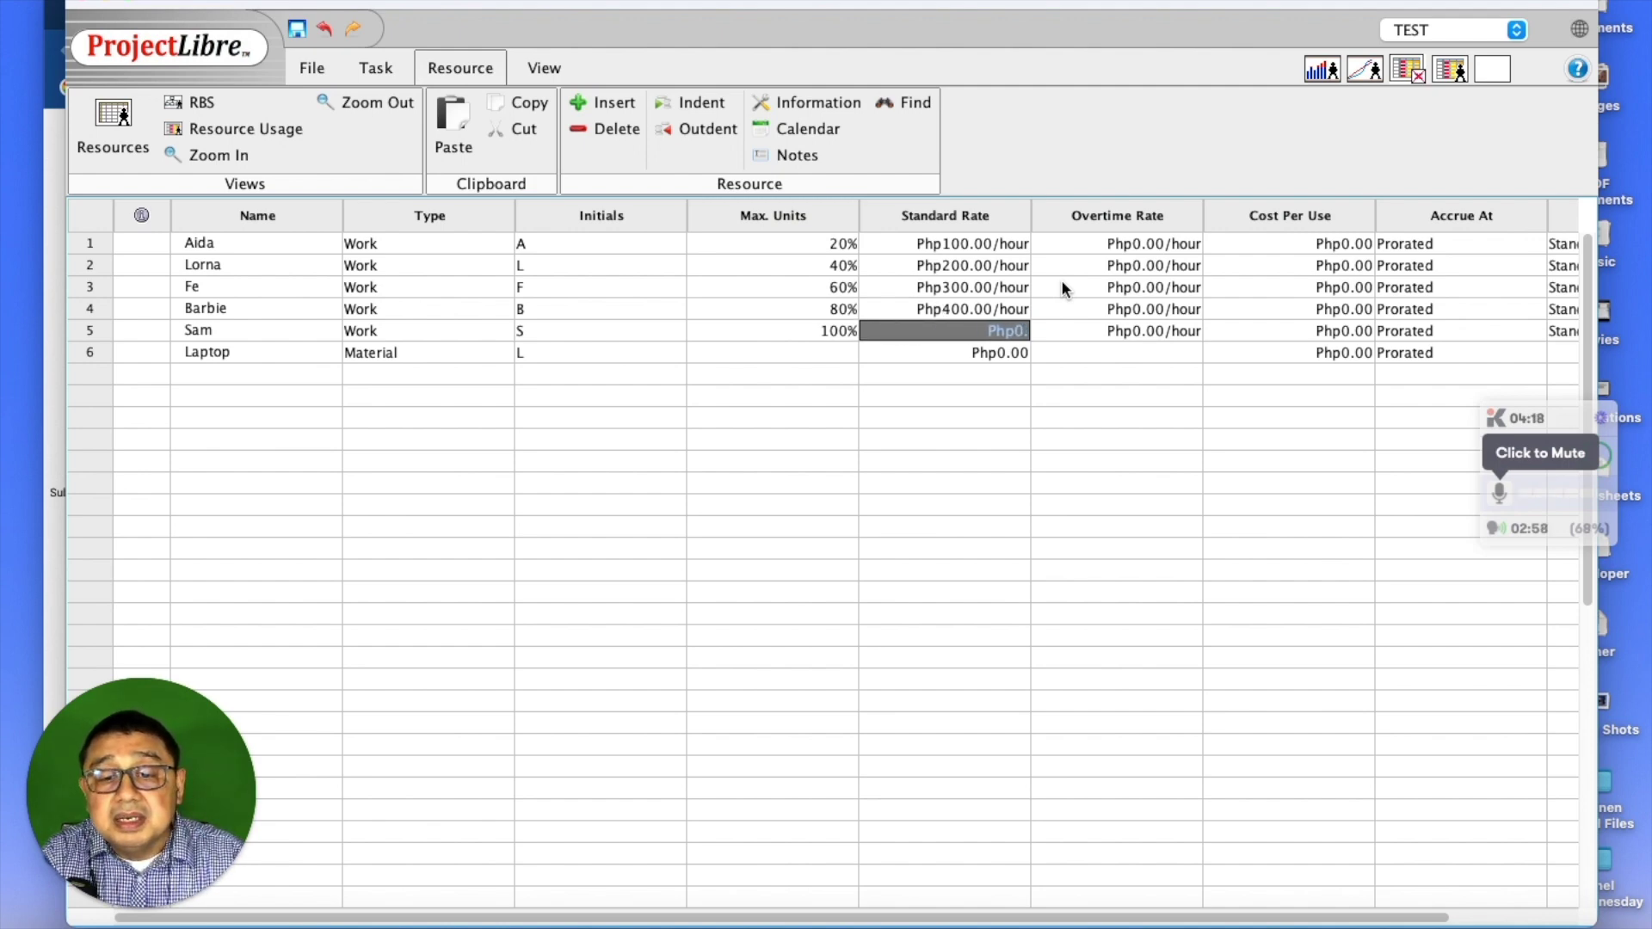
type("500")
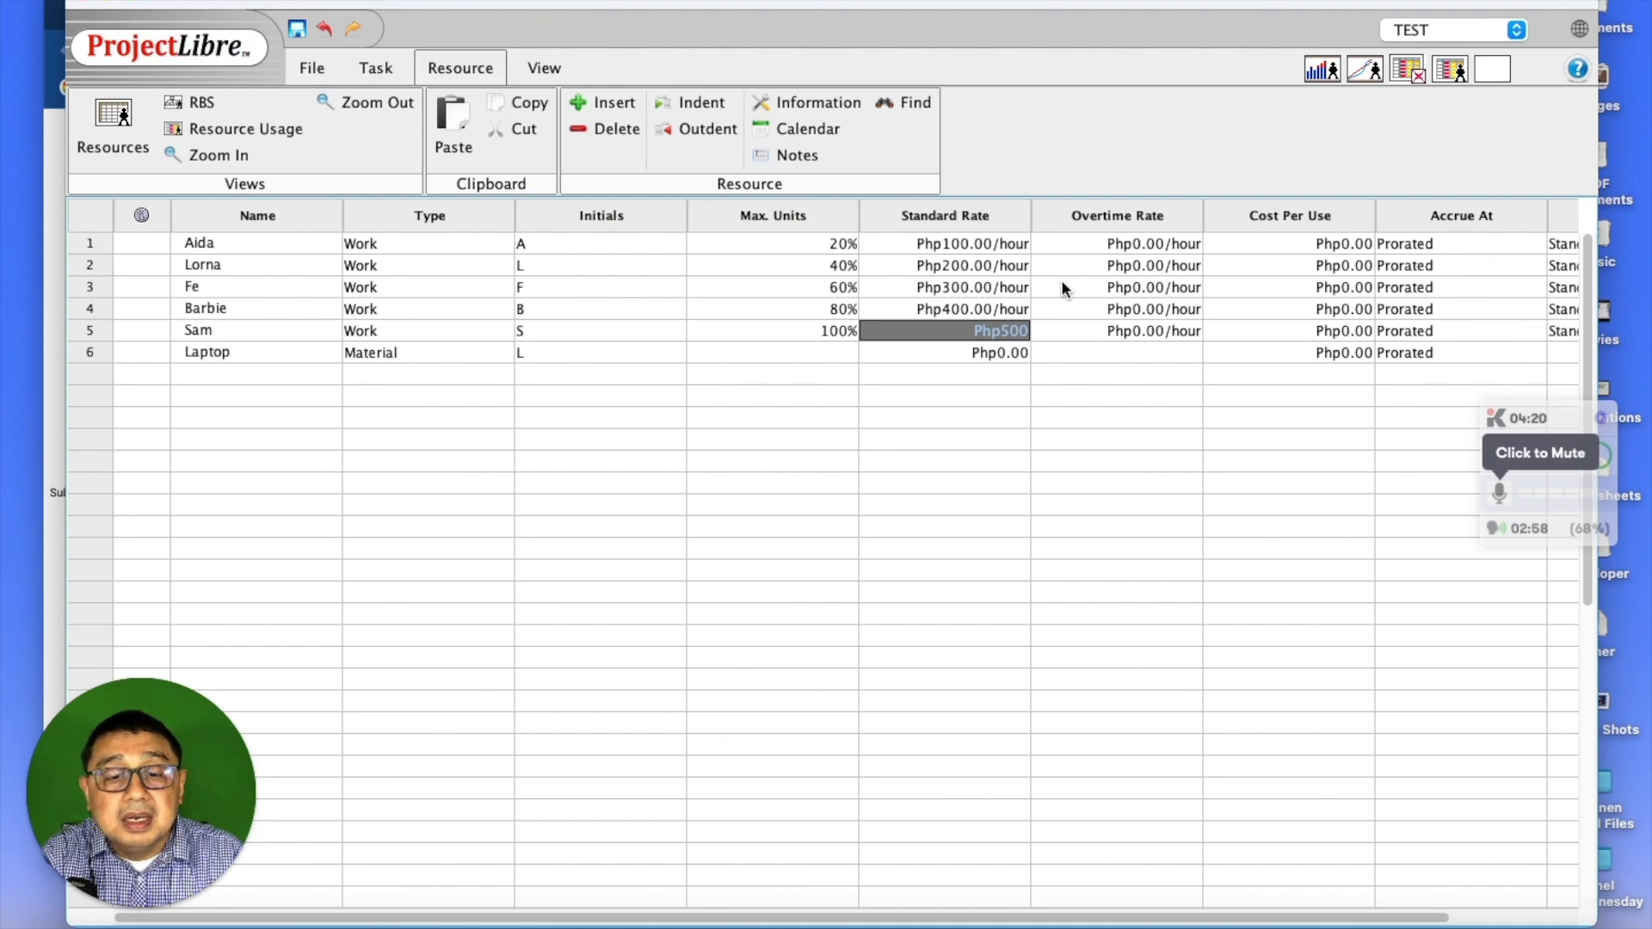
key("Return")
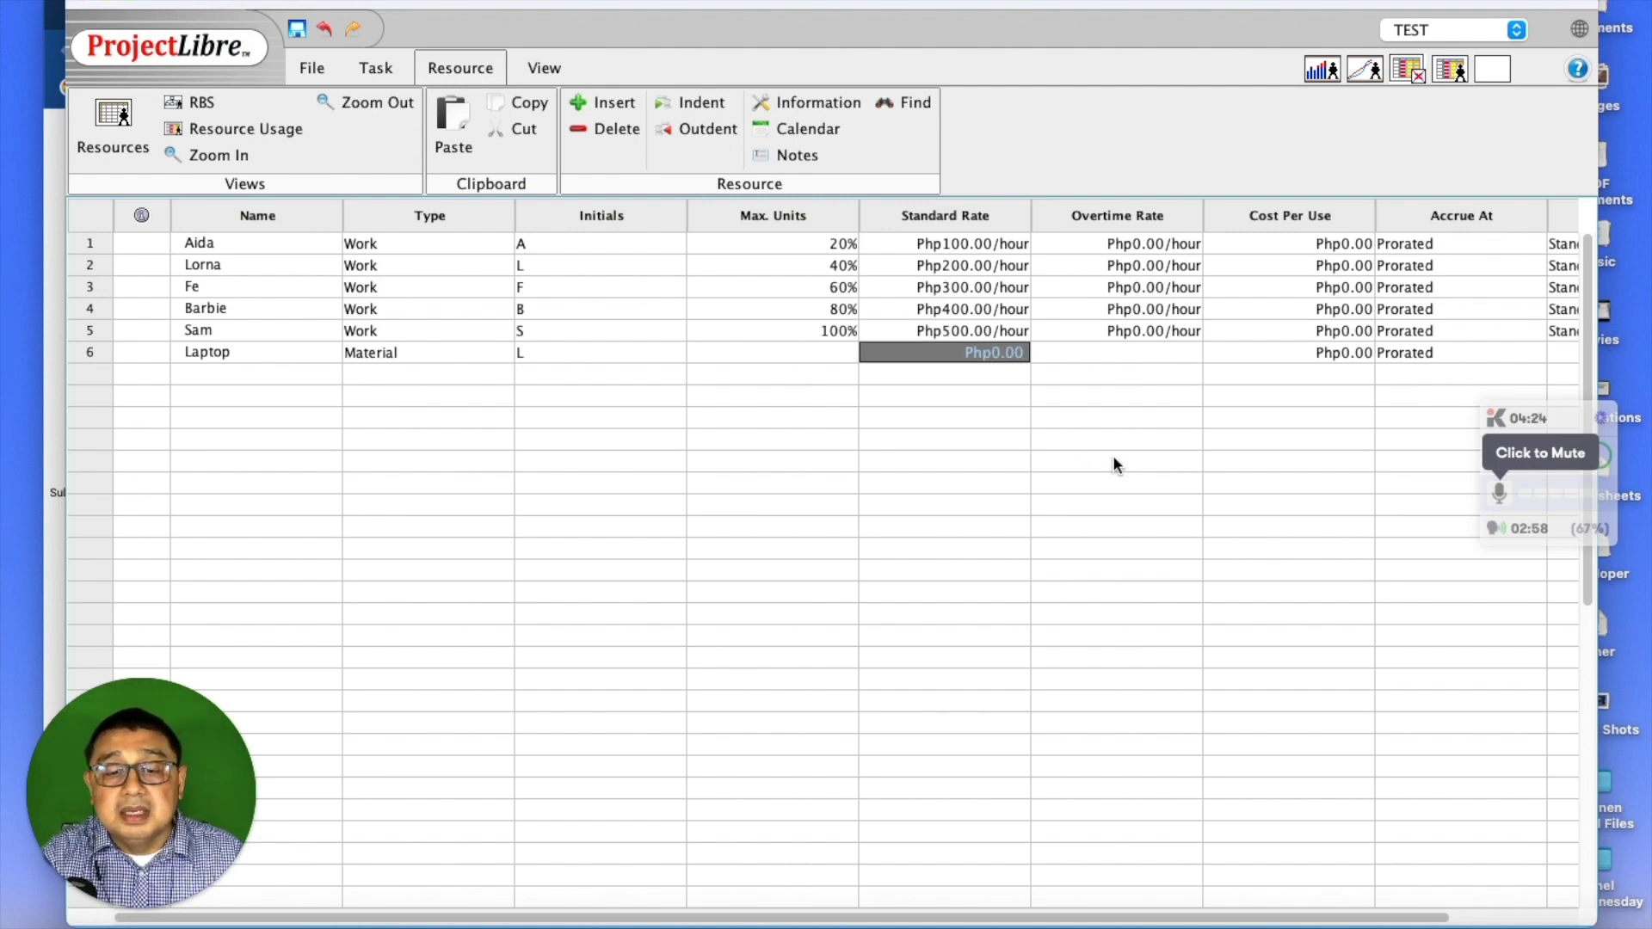
Step: Set the standard rate of the Laptop material resource to 1000
key("BackSpace")
key("BackSpace")
key("BackSpace")
key("BackSpace")
key("BackSpace")
key("BackSpace")
key("BackSpace")
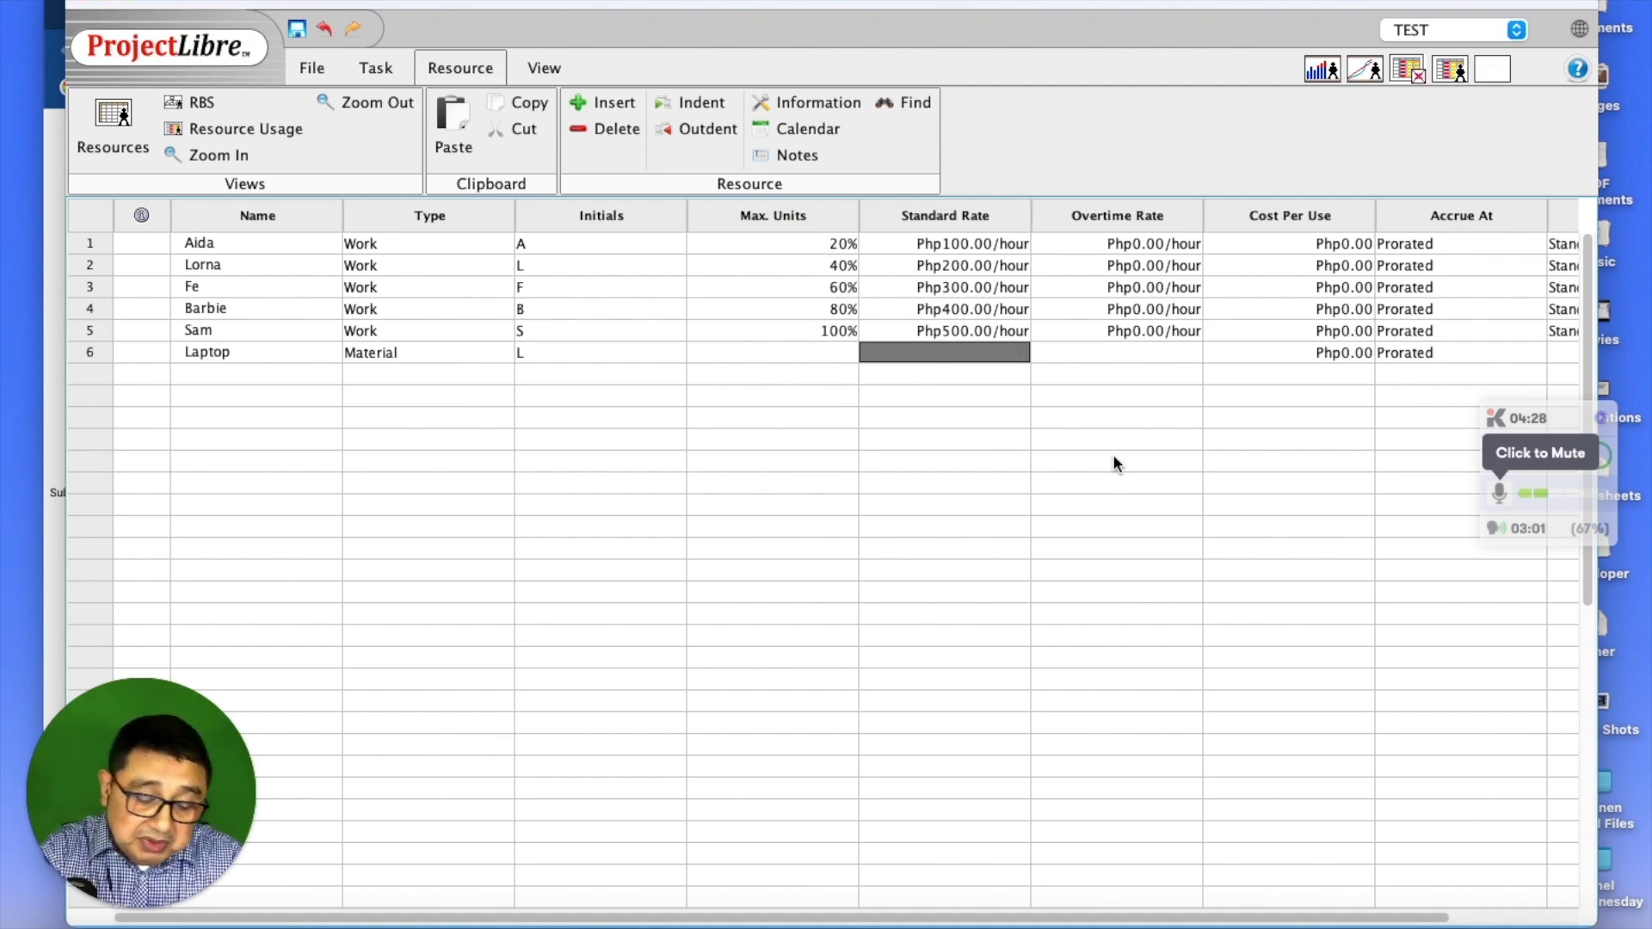
type("25")
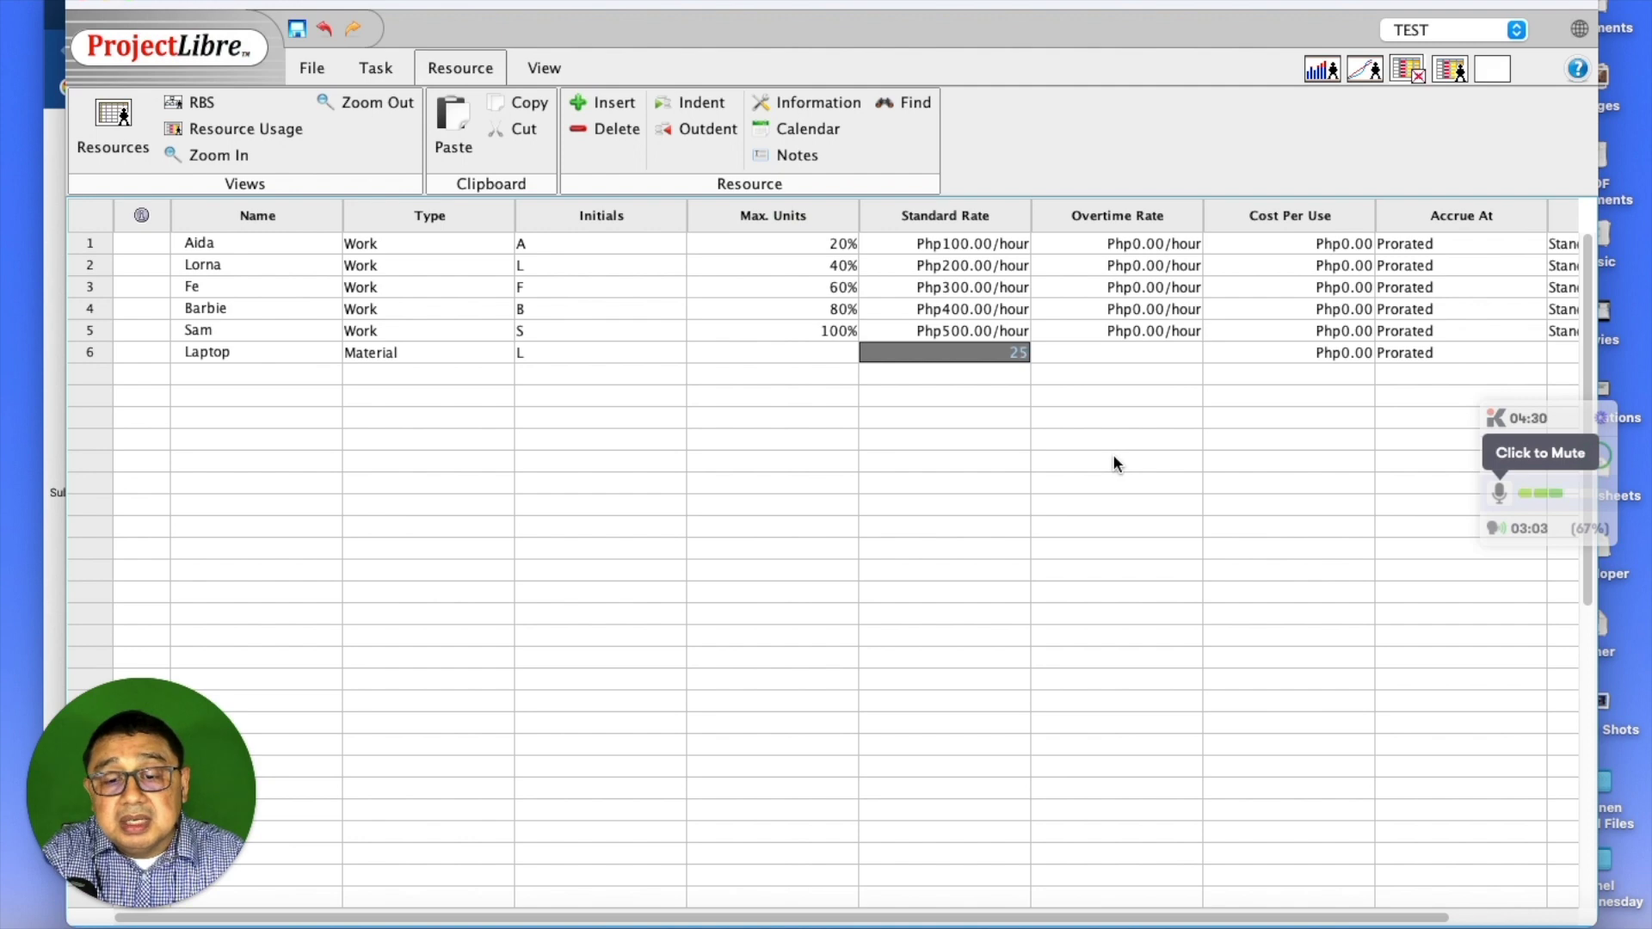
key("BackSpace")
key("BackSpace")
type("1000")
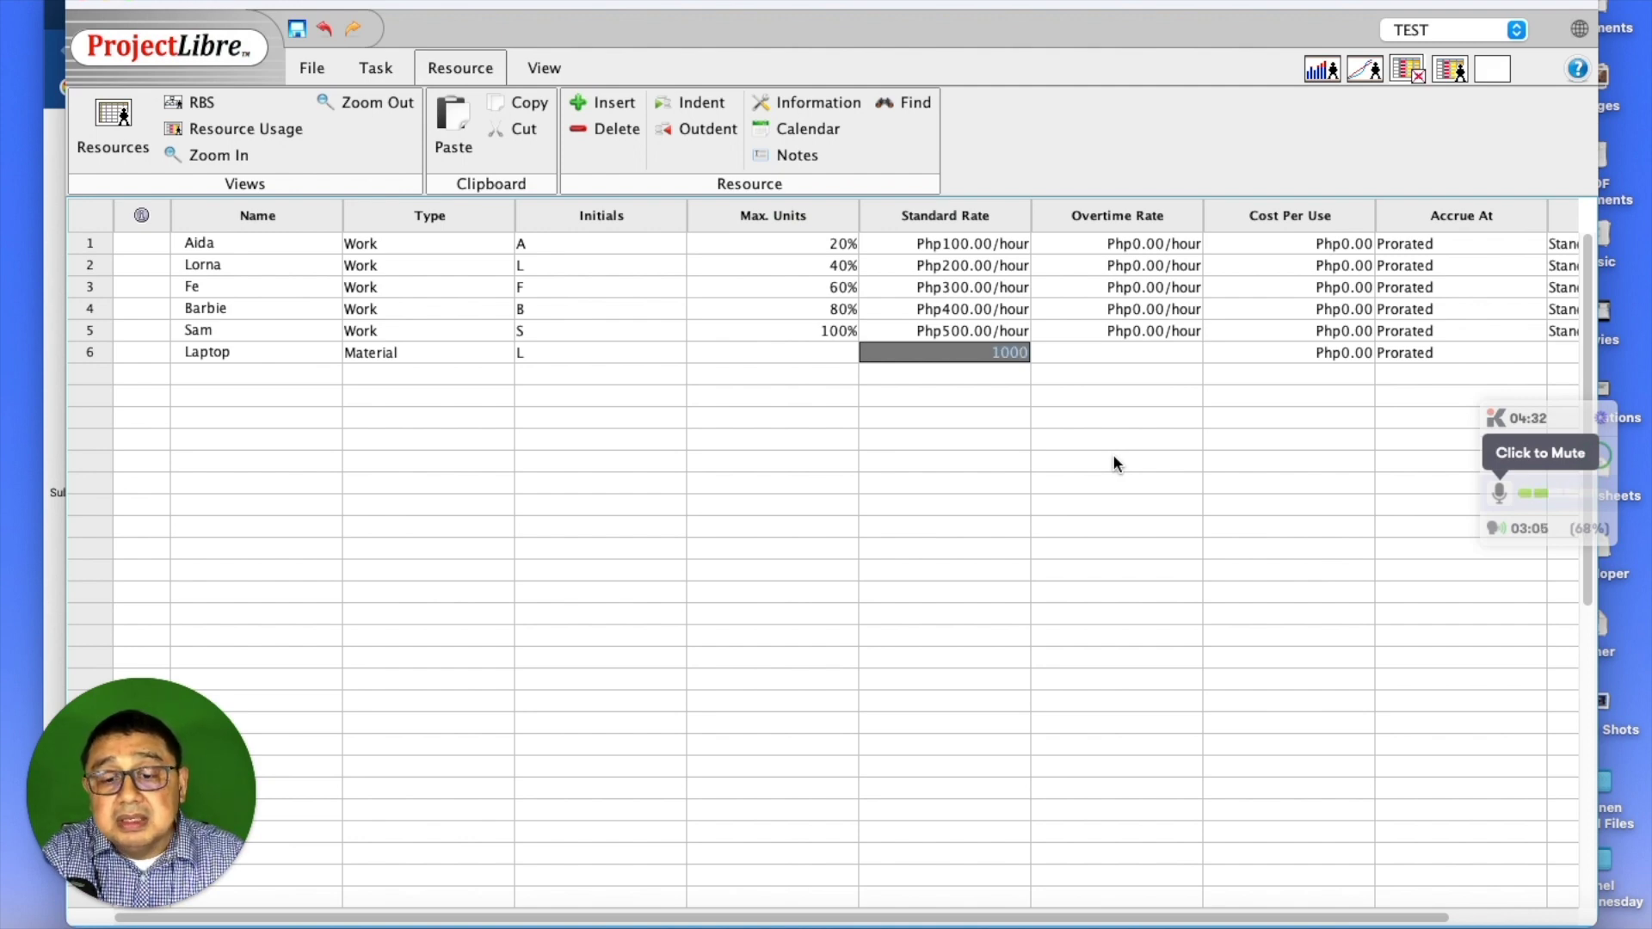
key("Return")
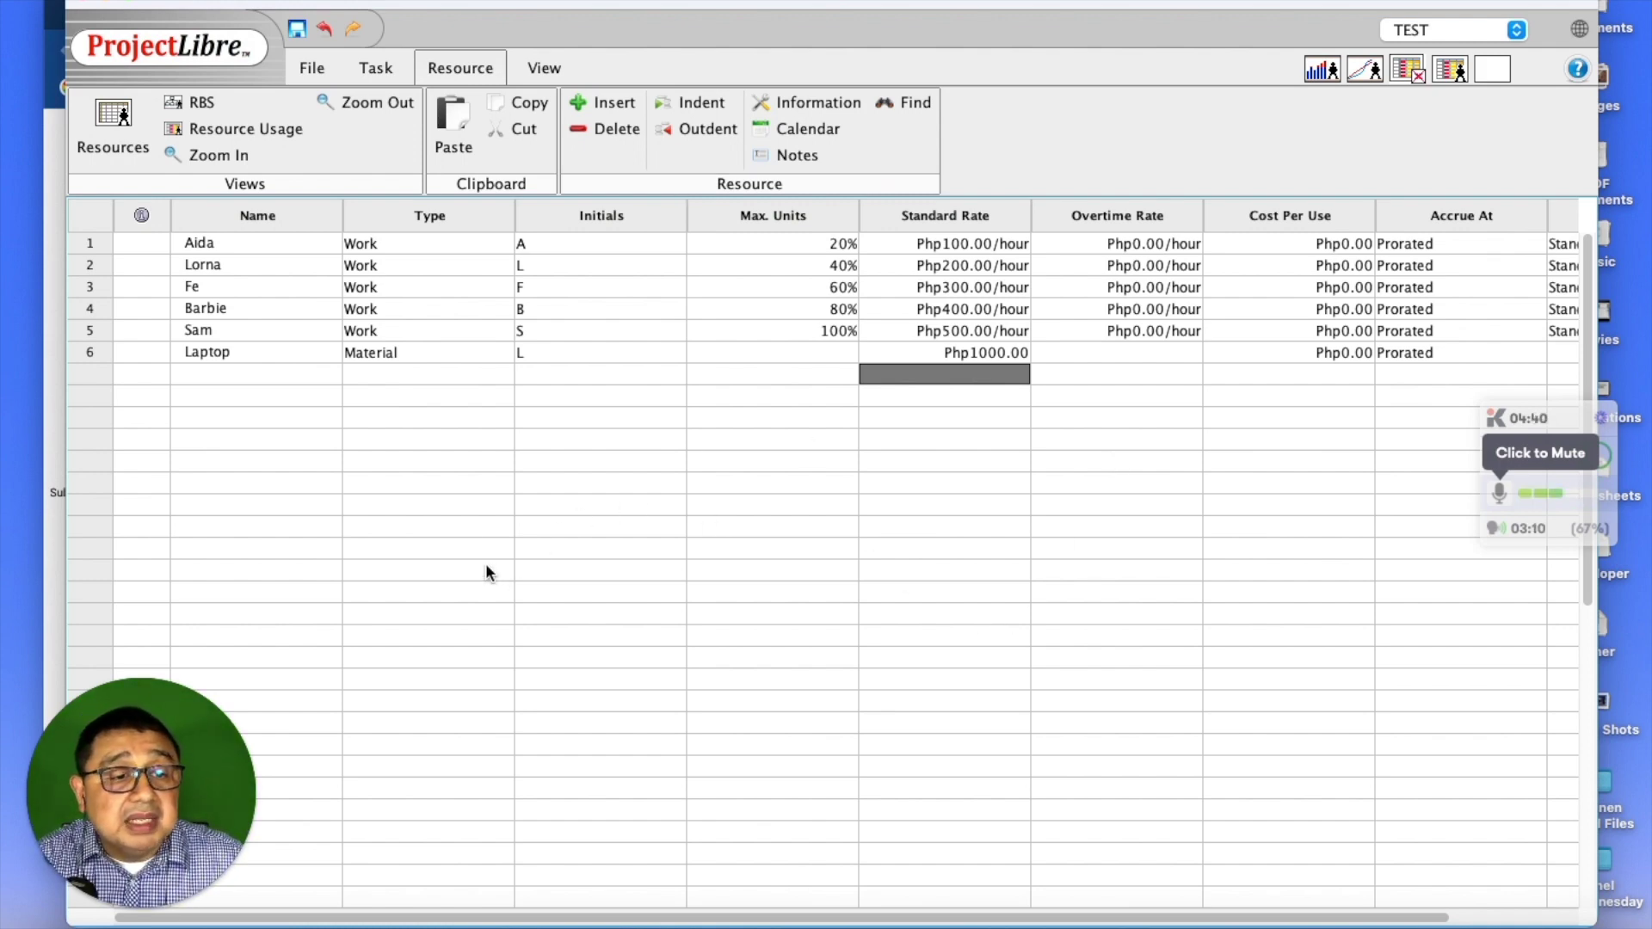
Step: Return to the Gantt view and assign the first resource in the list to task A, entering 20 as its units
left_click(367, 73)
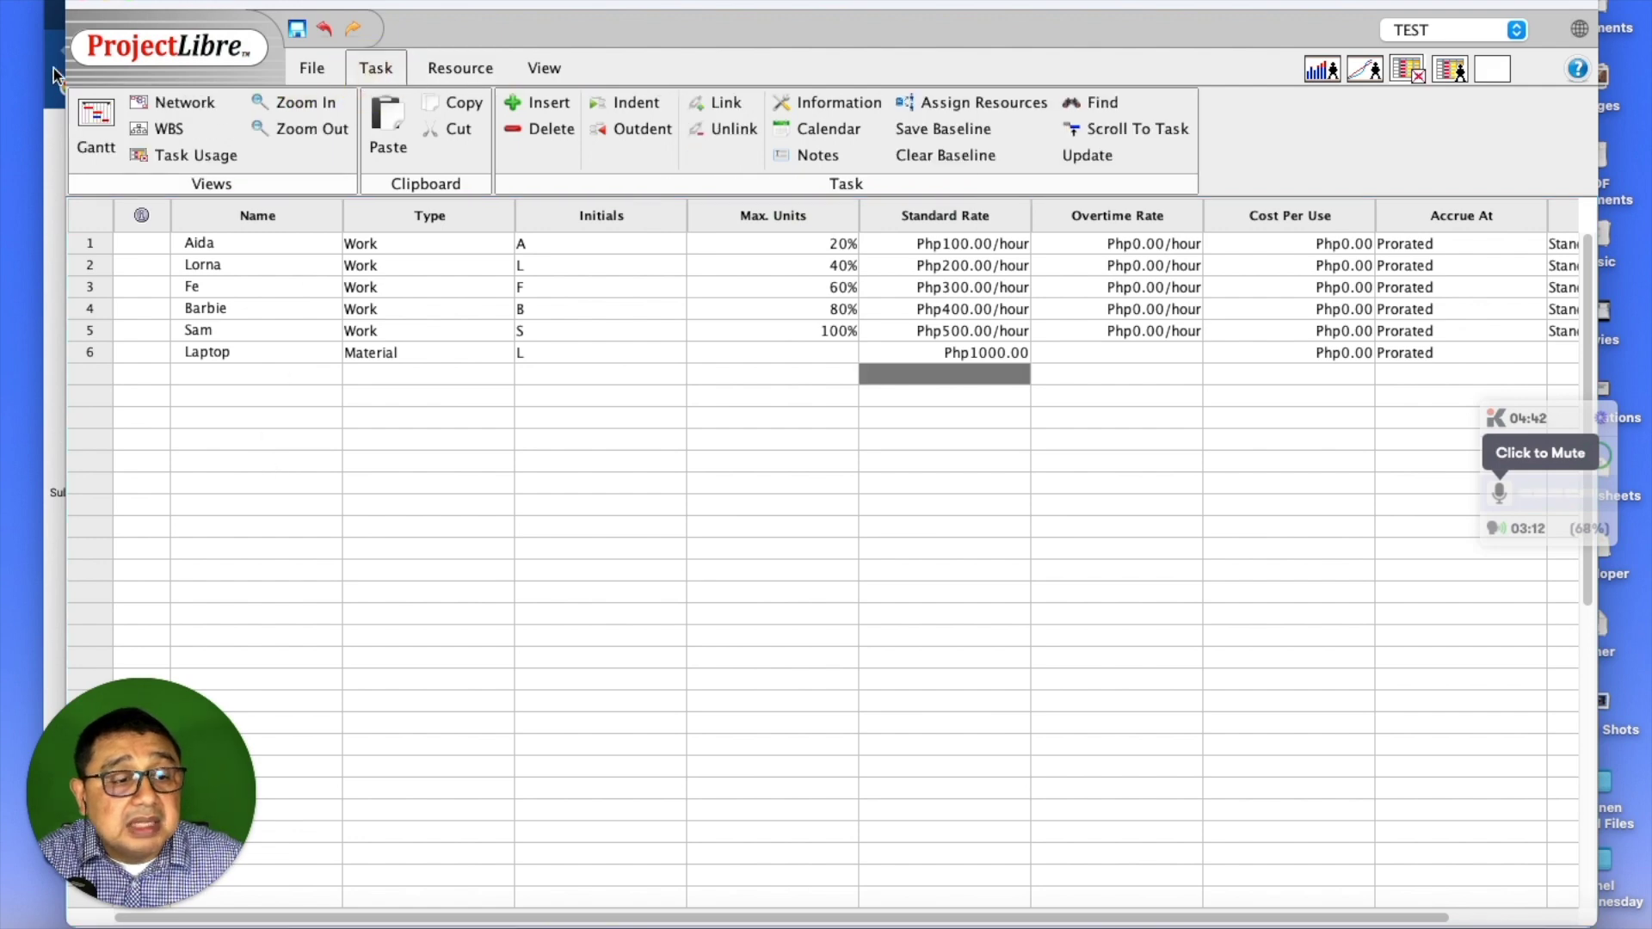
left_click(100, 123)
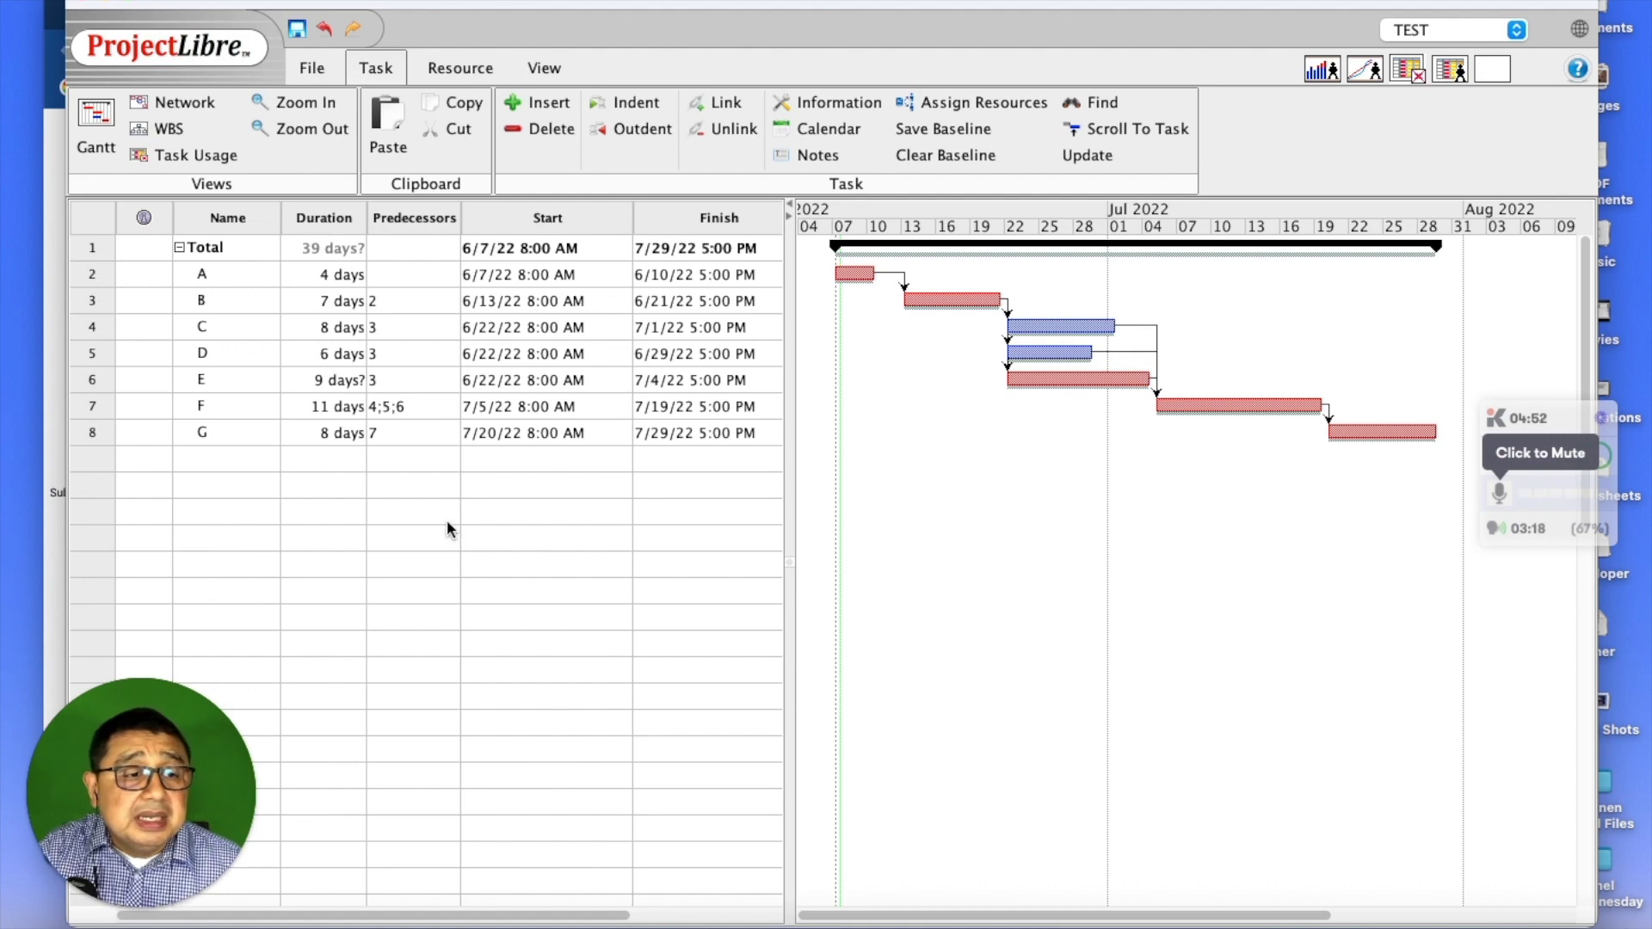
double_click(100, 278)
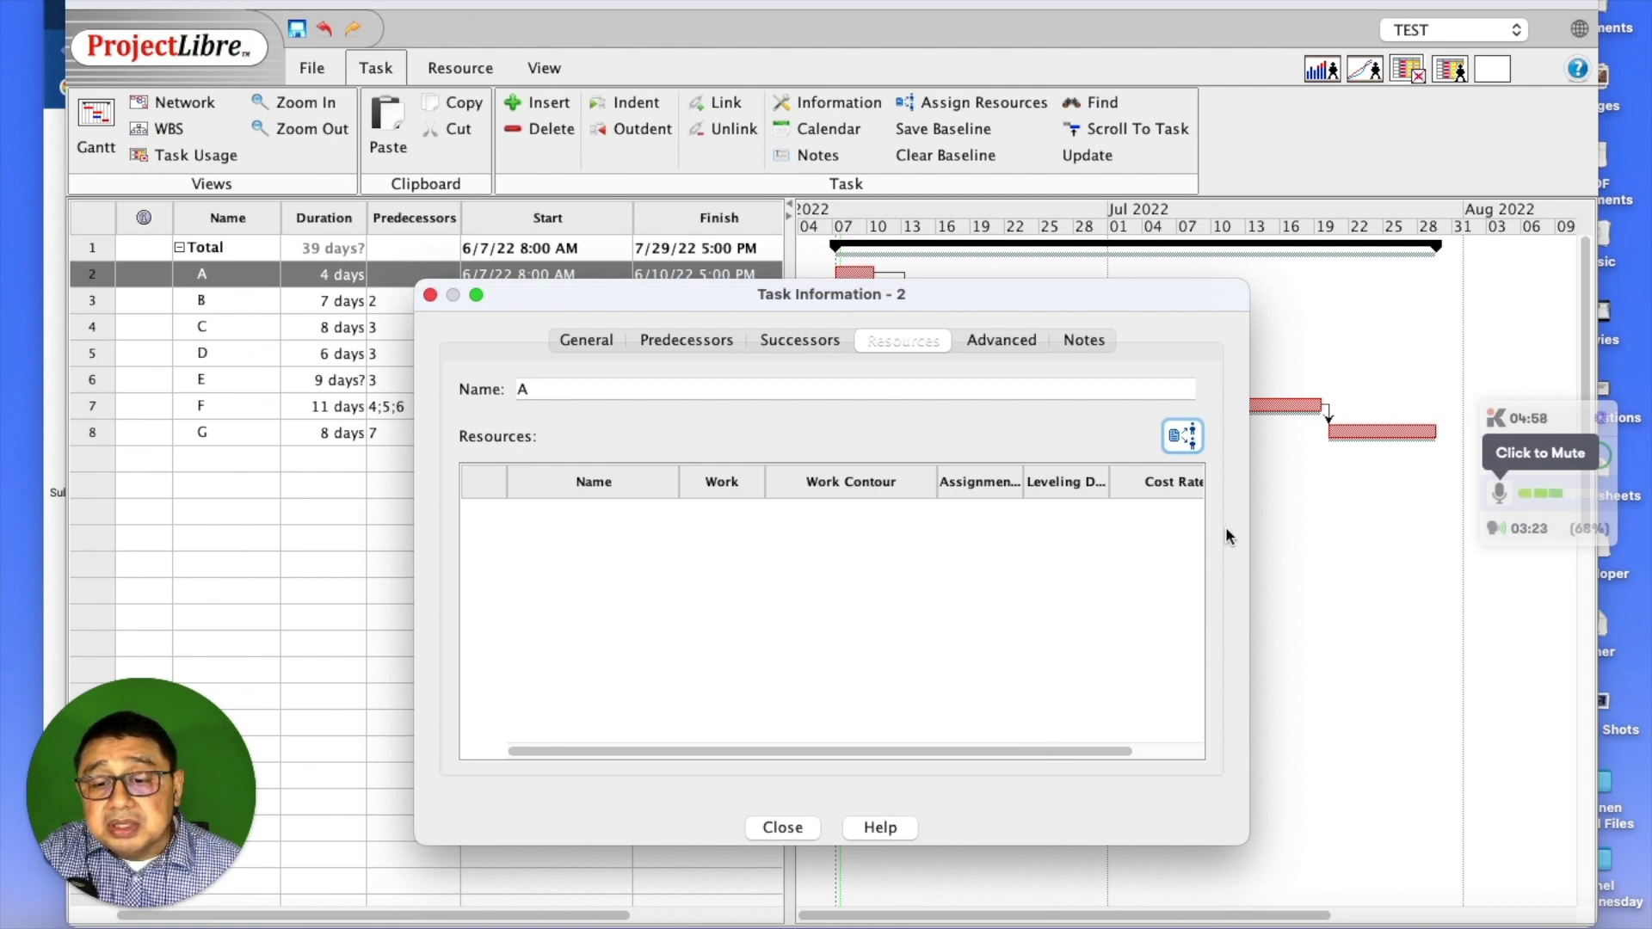
left_click(1188, 435)
left_click(709, 452)
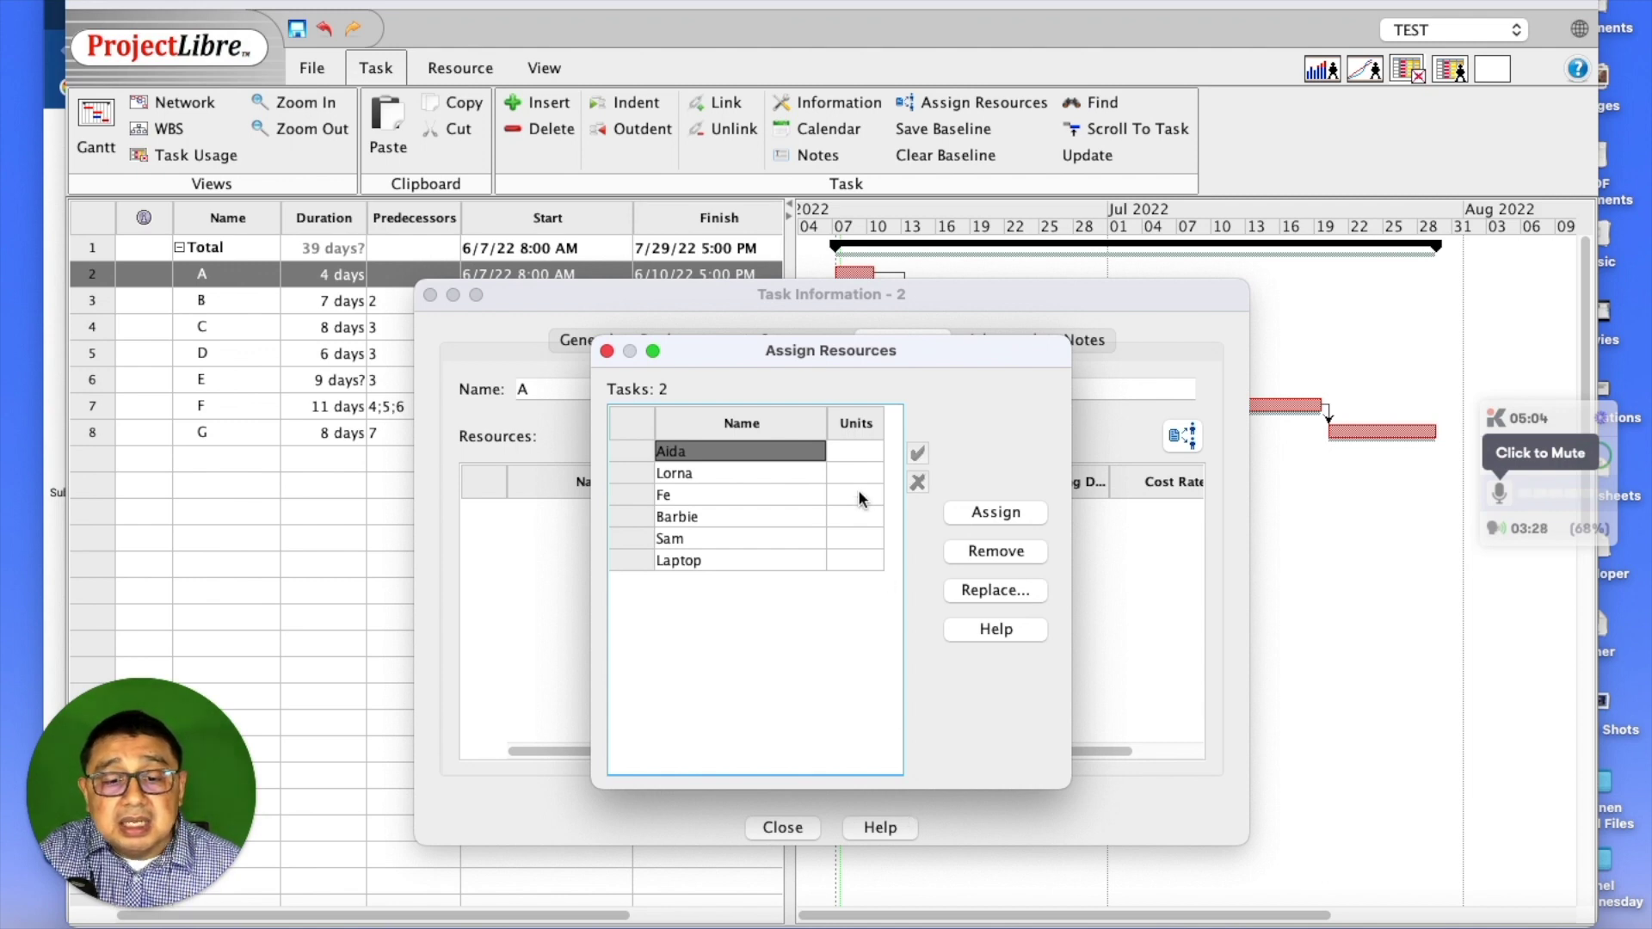
left_click(852, 450)
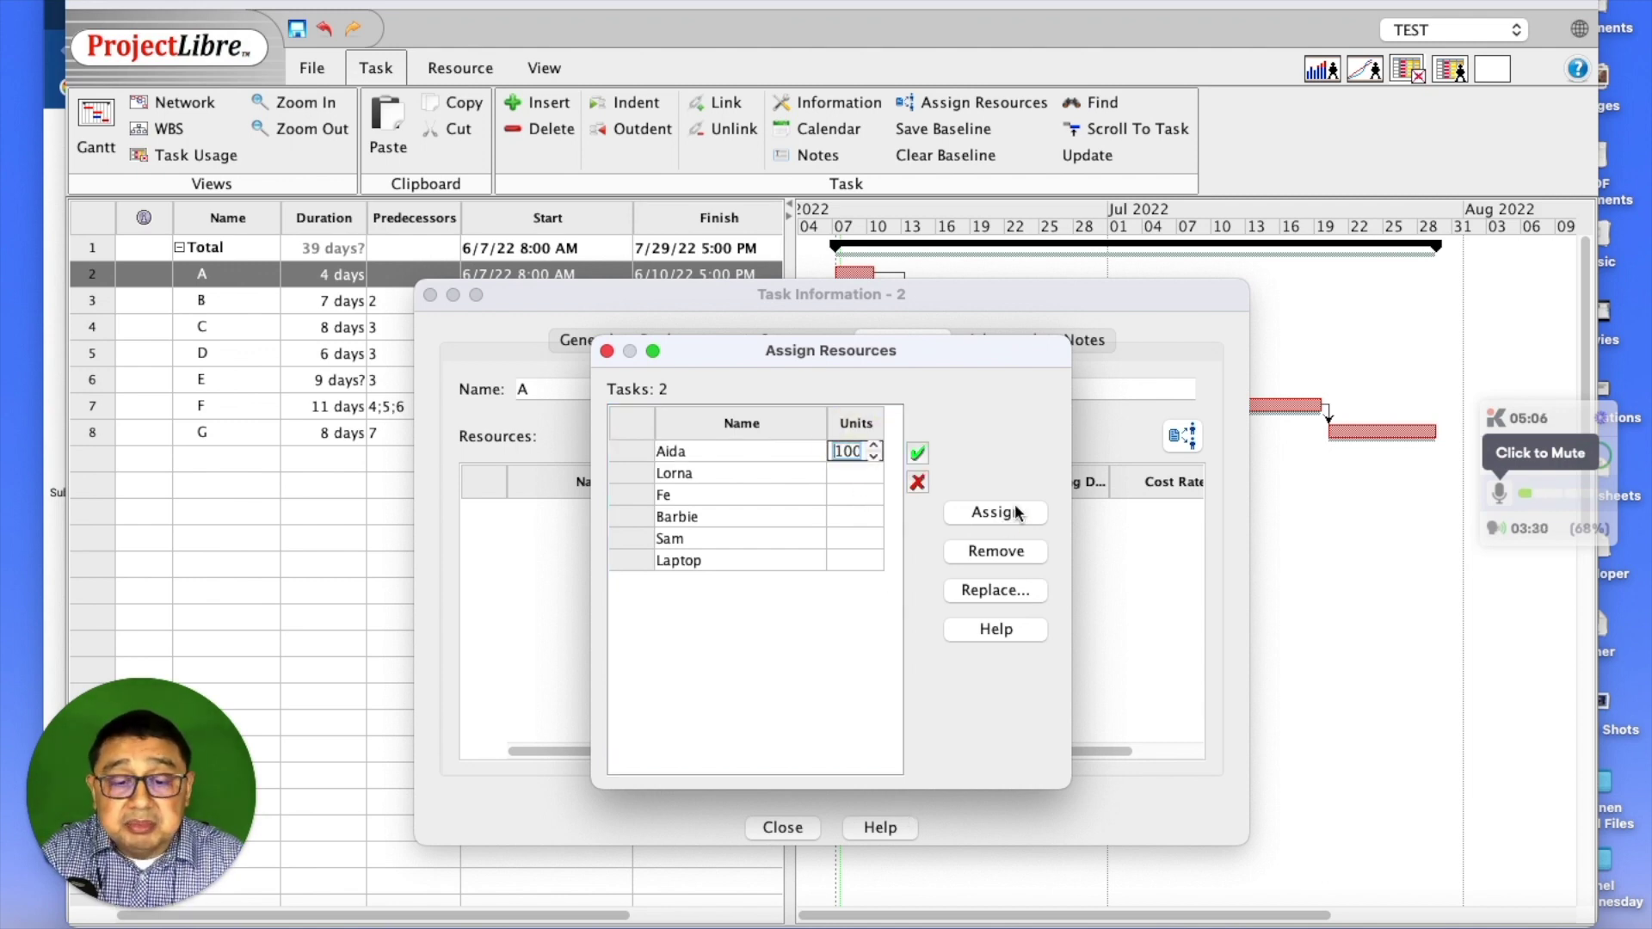
key("BackSpace")
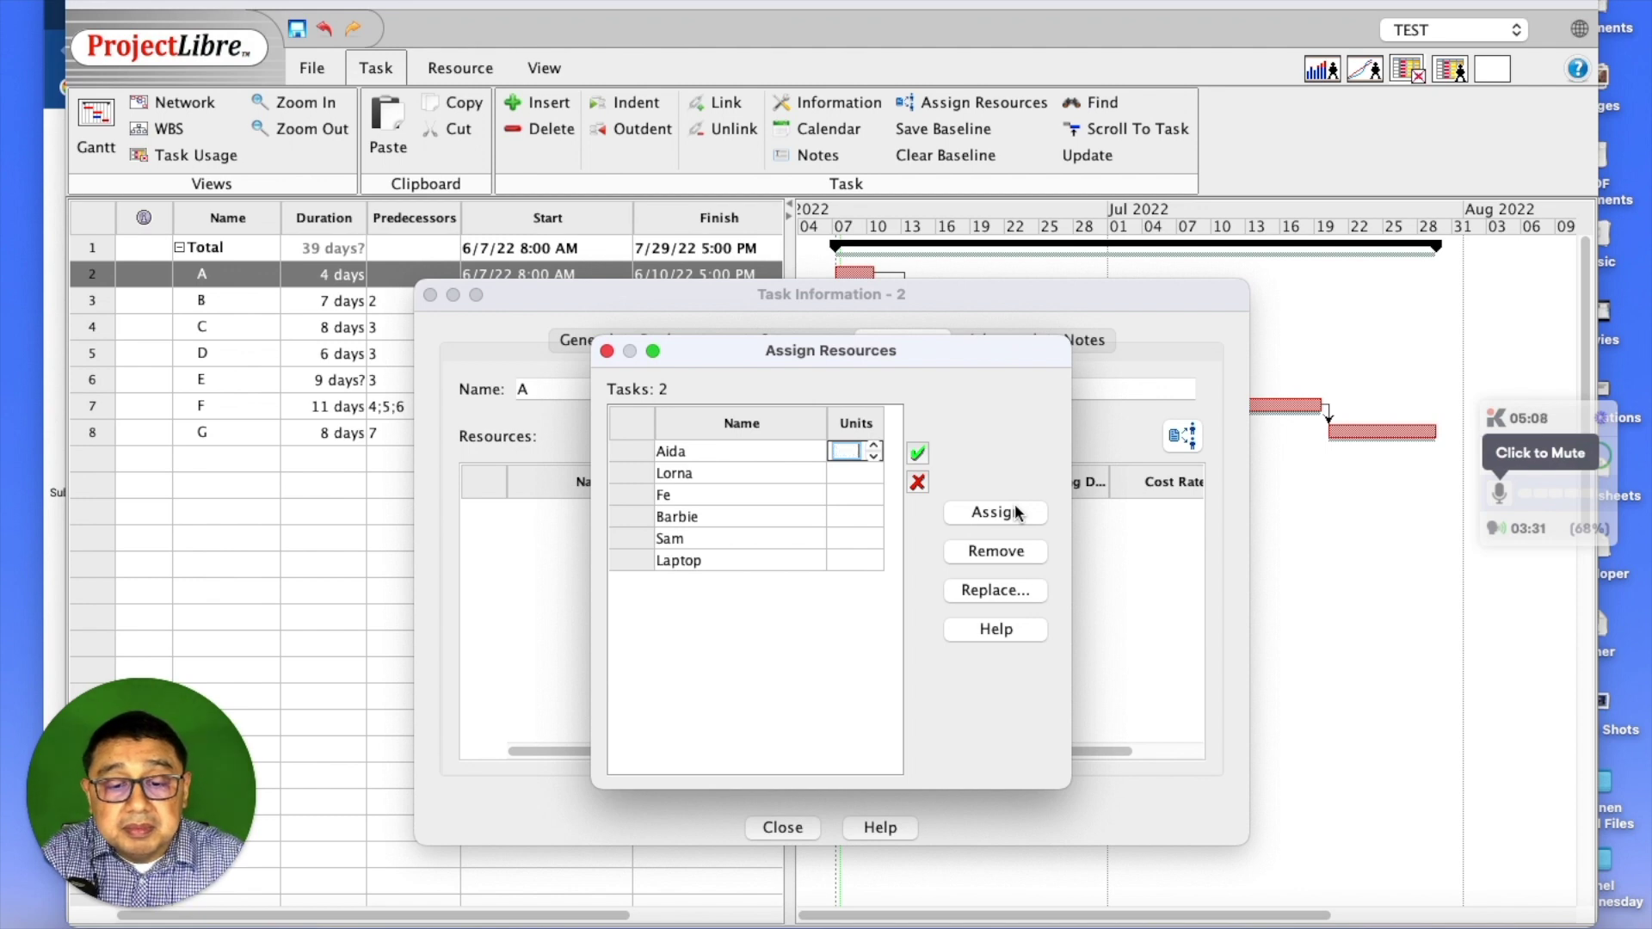
type("20")
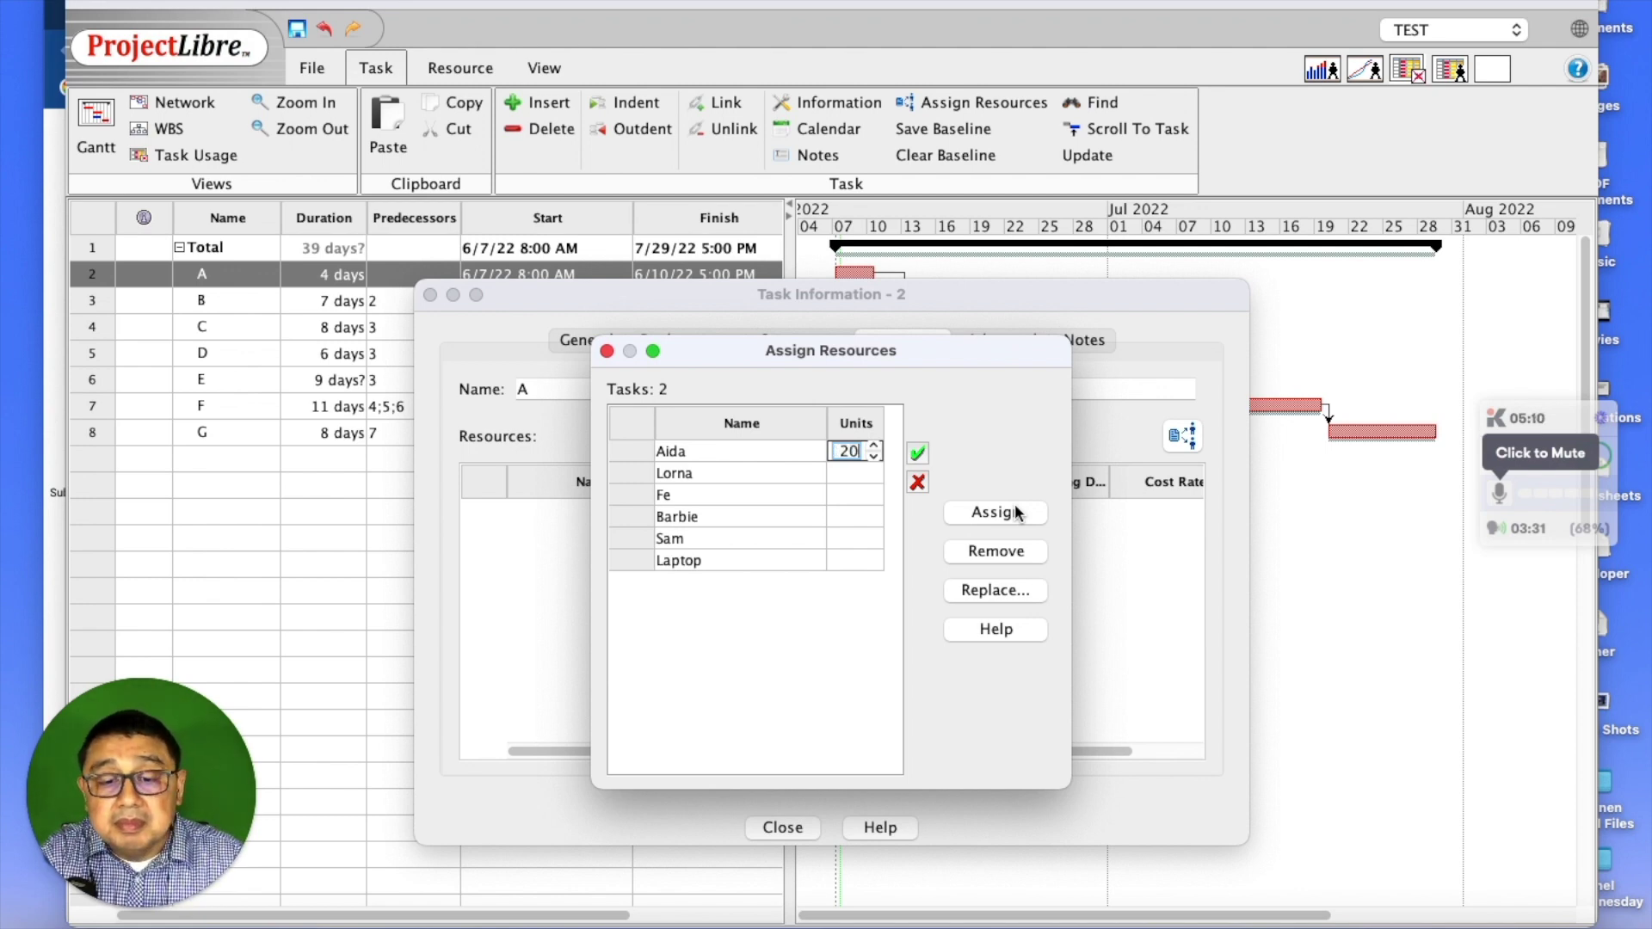
left_click(1003, 513)
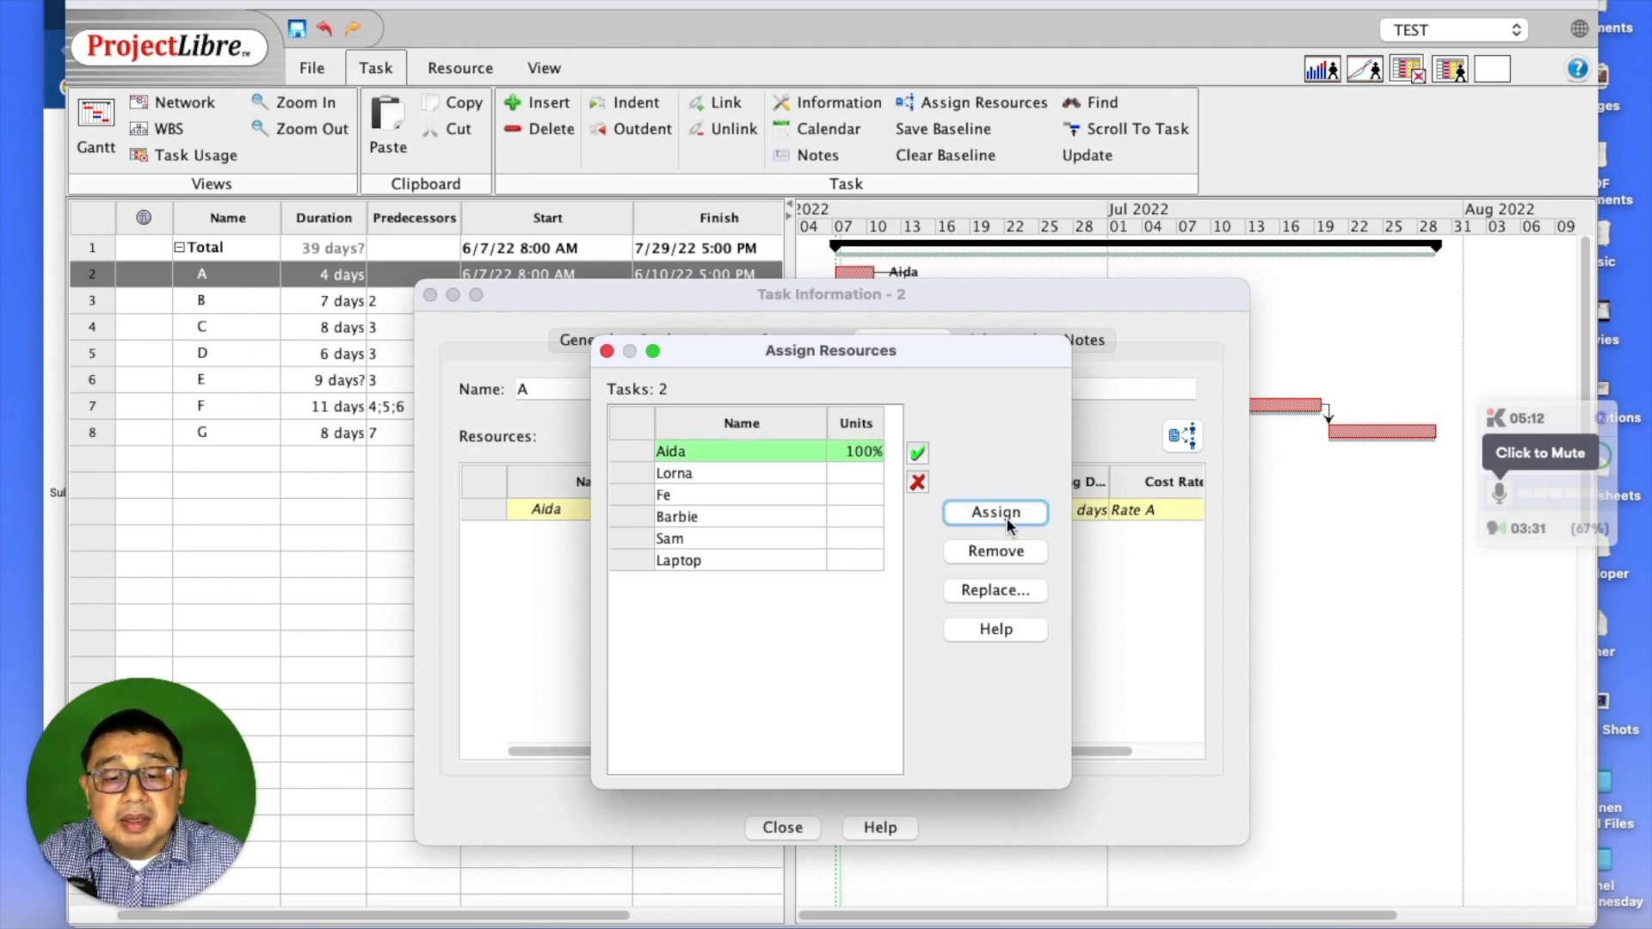
left_click(607, 350)
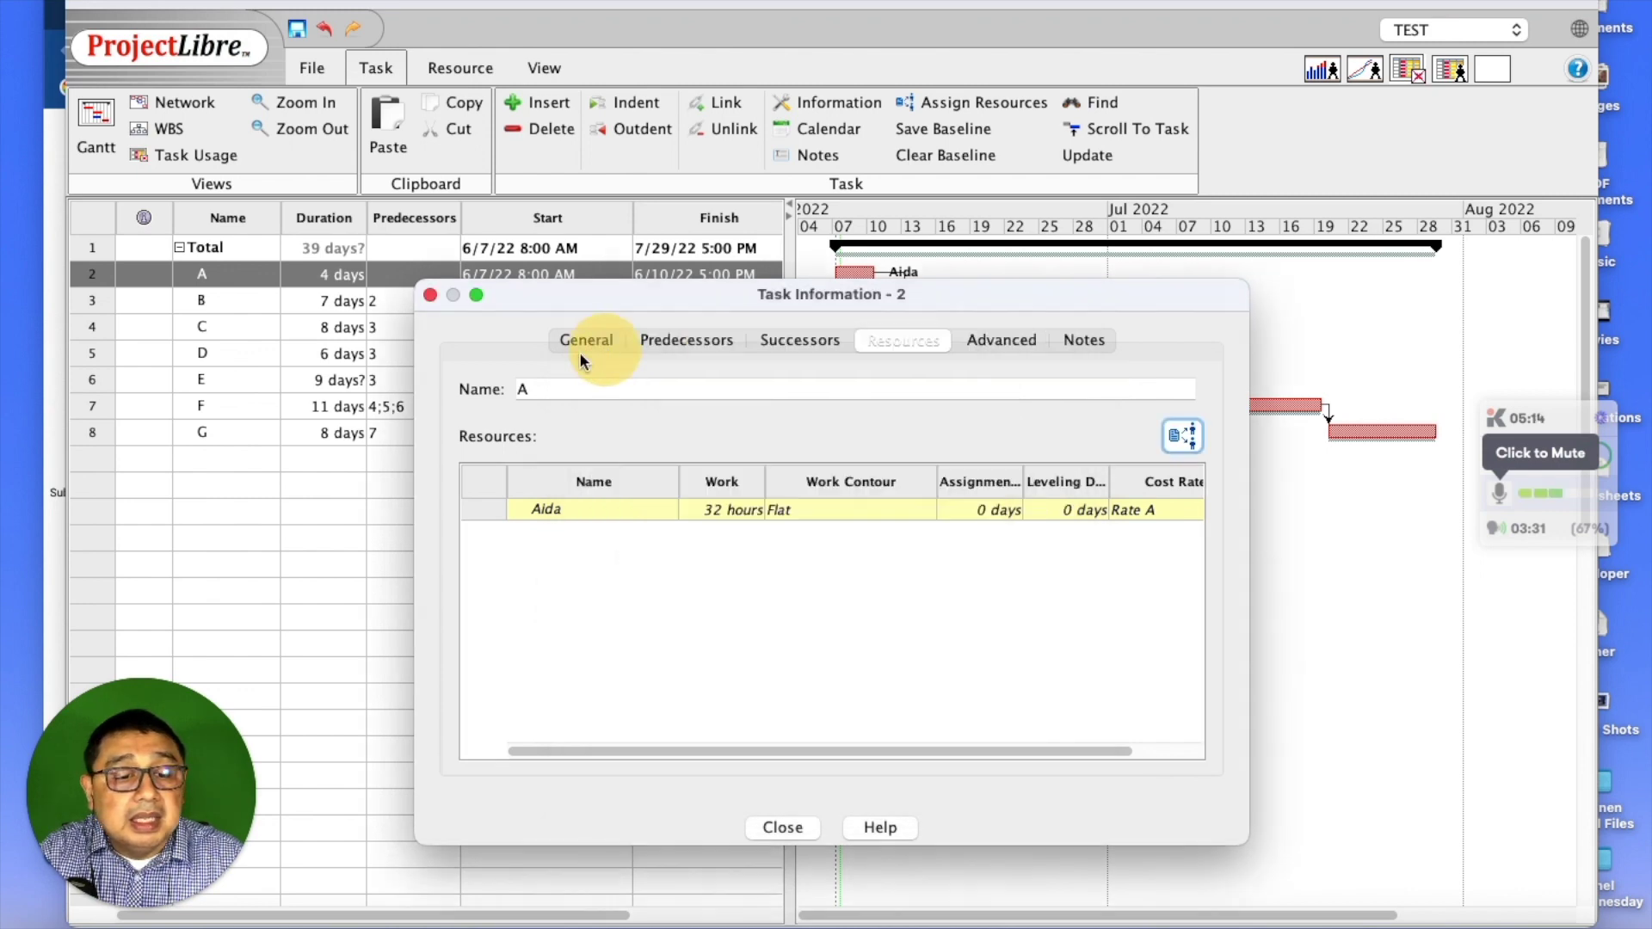
Step: Assign the second resource in the list to task B at 40% units
left_click(117, 306)
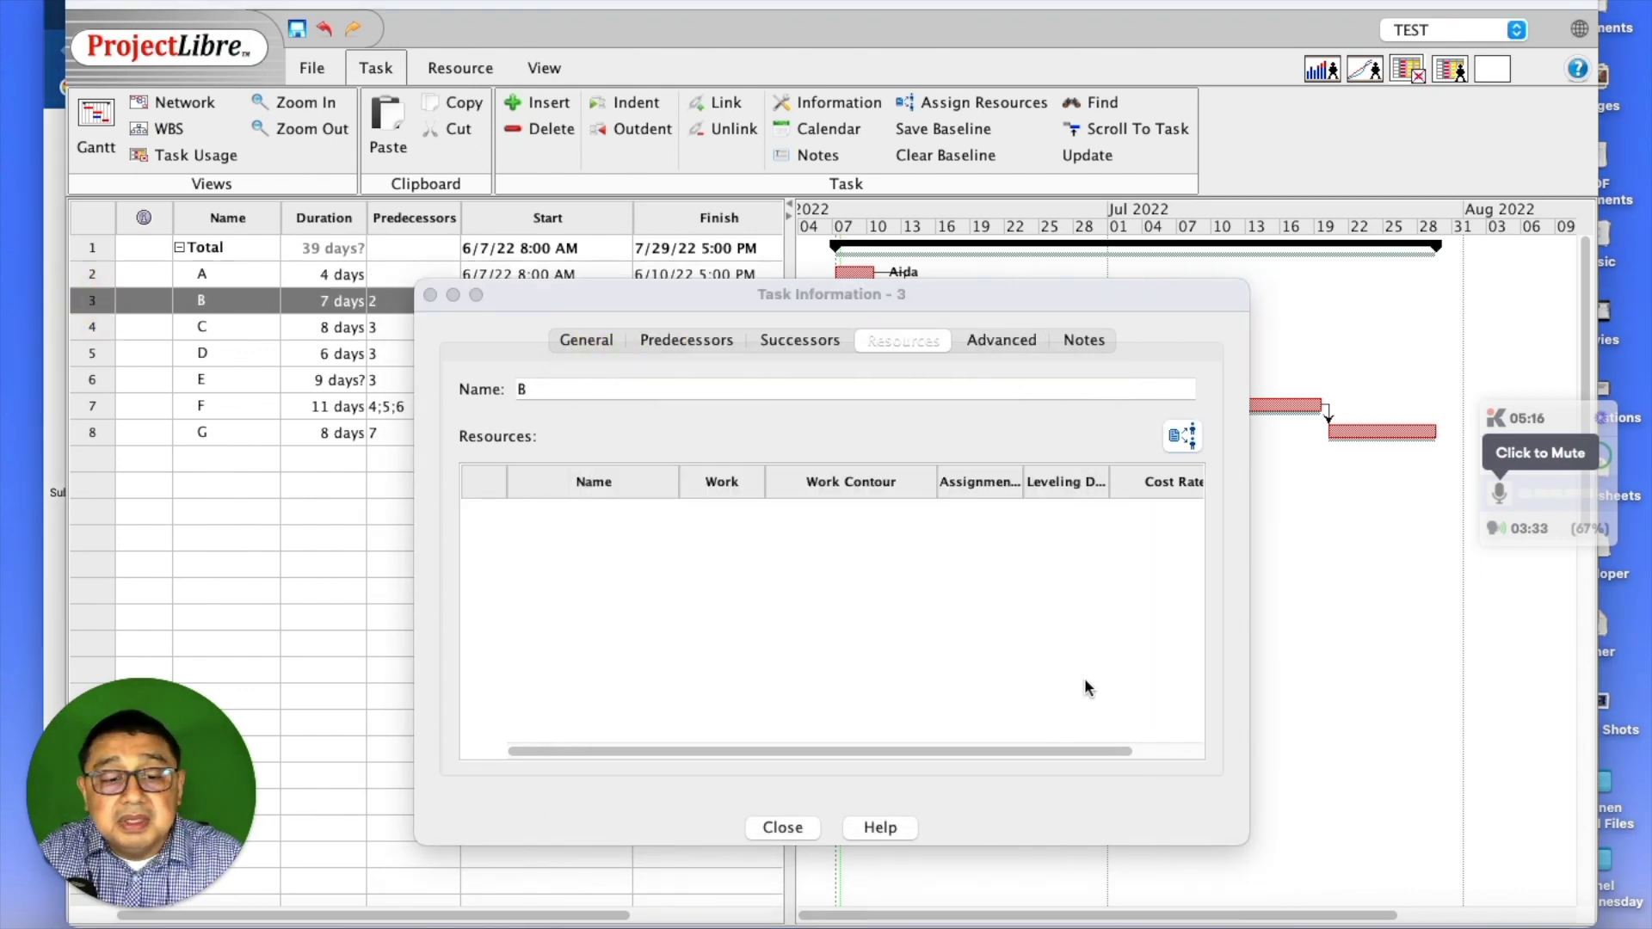
left_click(1183, 436)
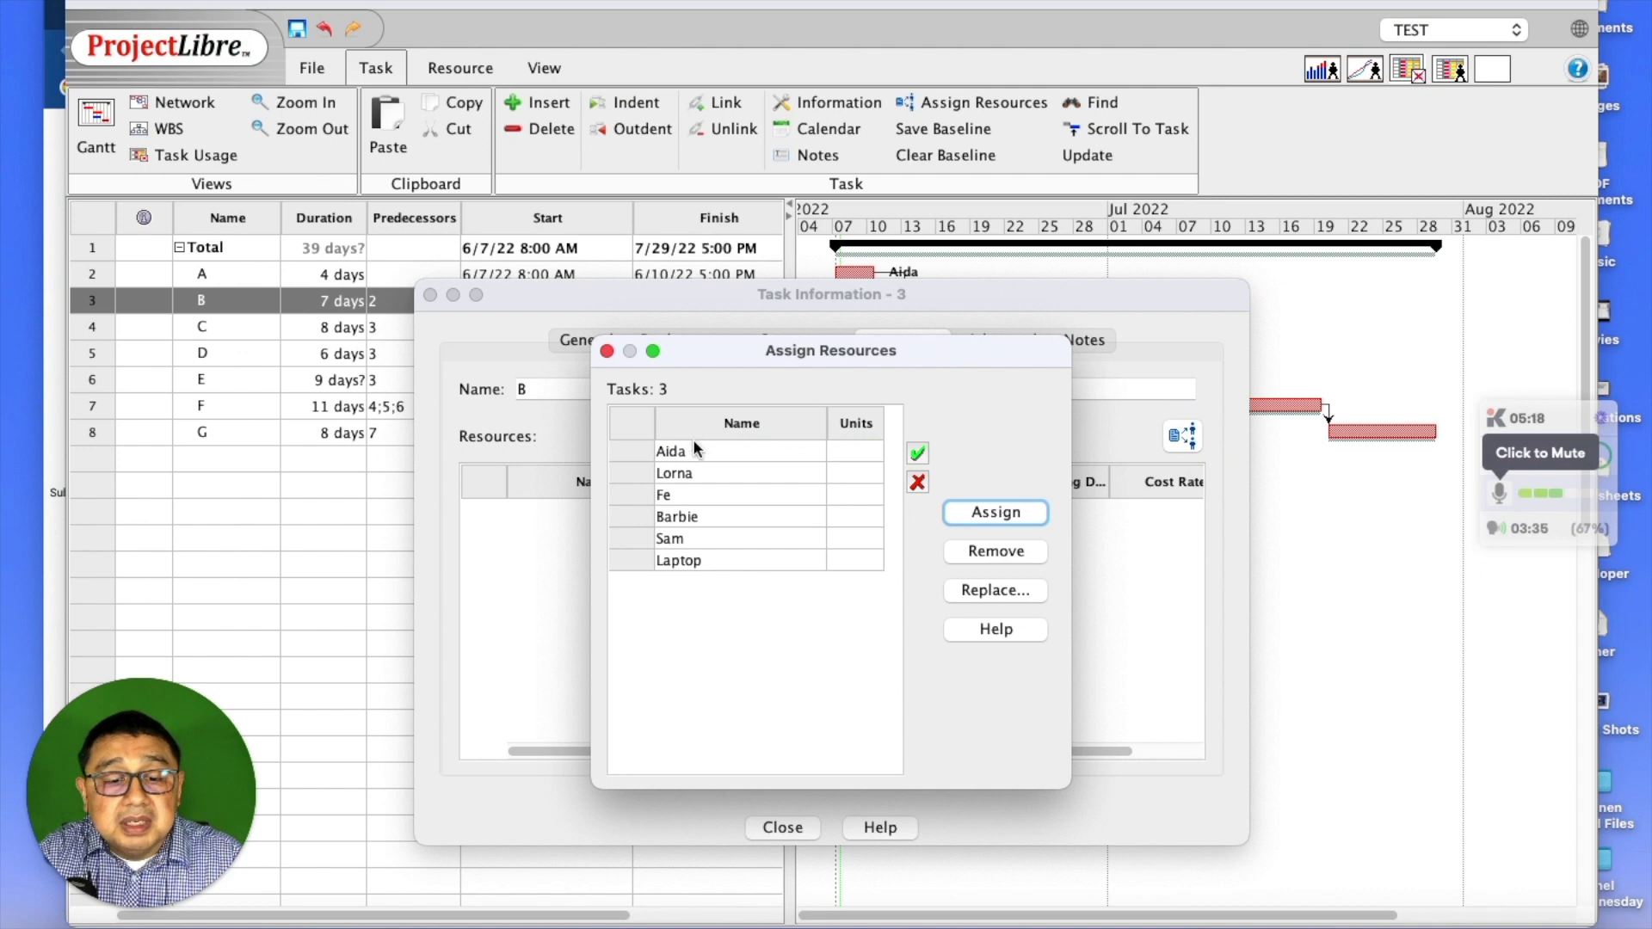
left_click(709, 479)
double_click(863, 474)
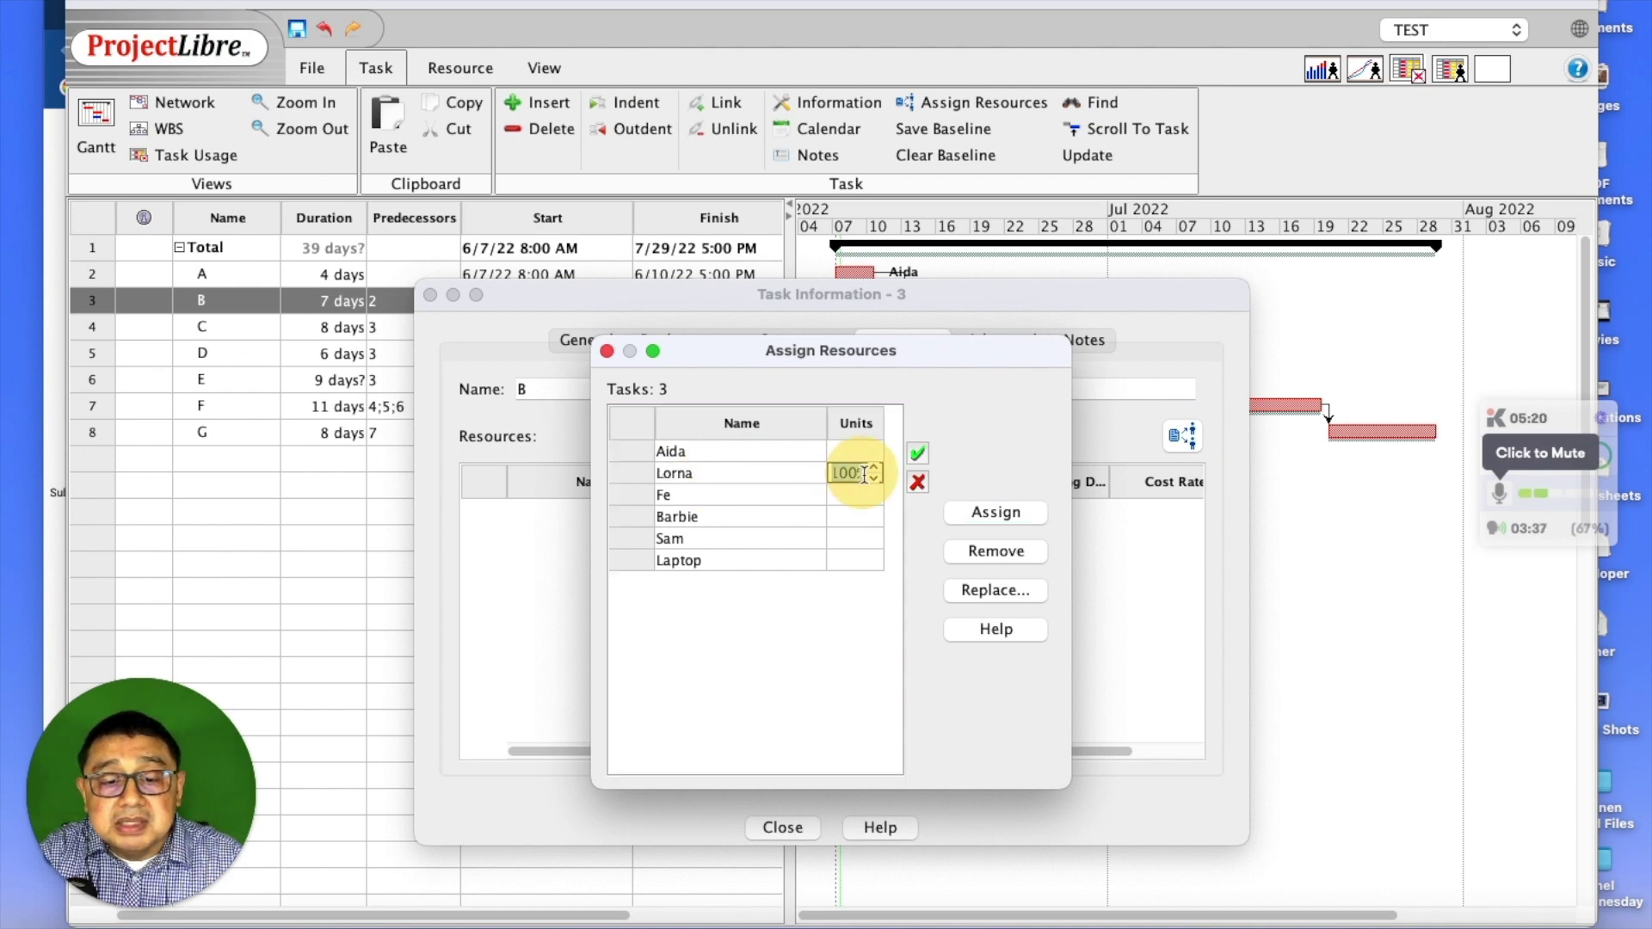
type("40%")
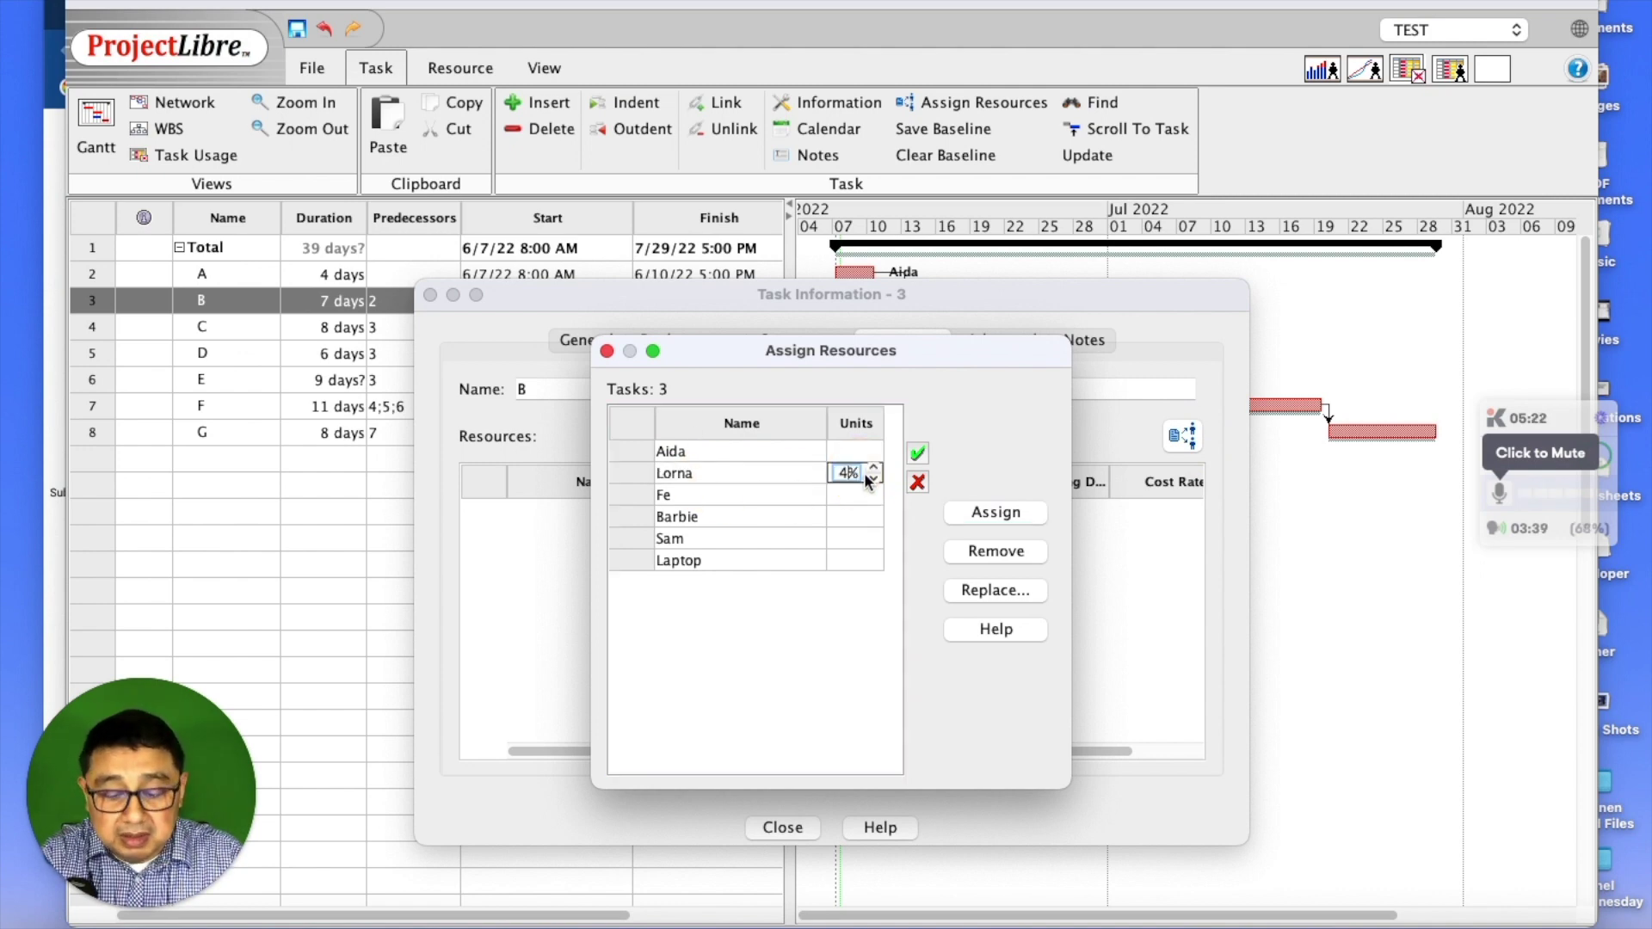
left_click(988, 511)
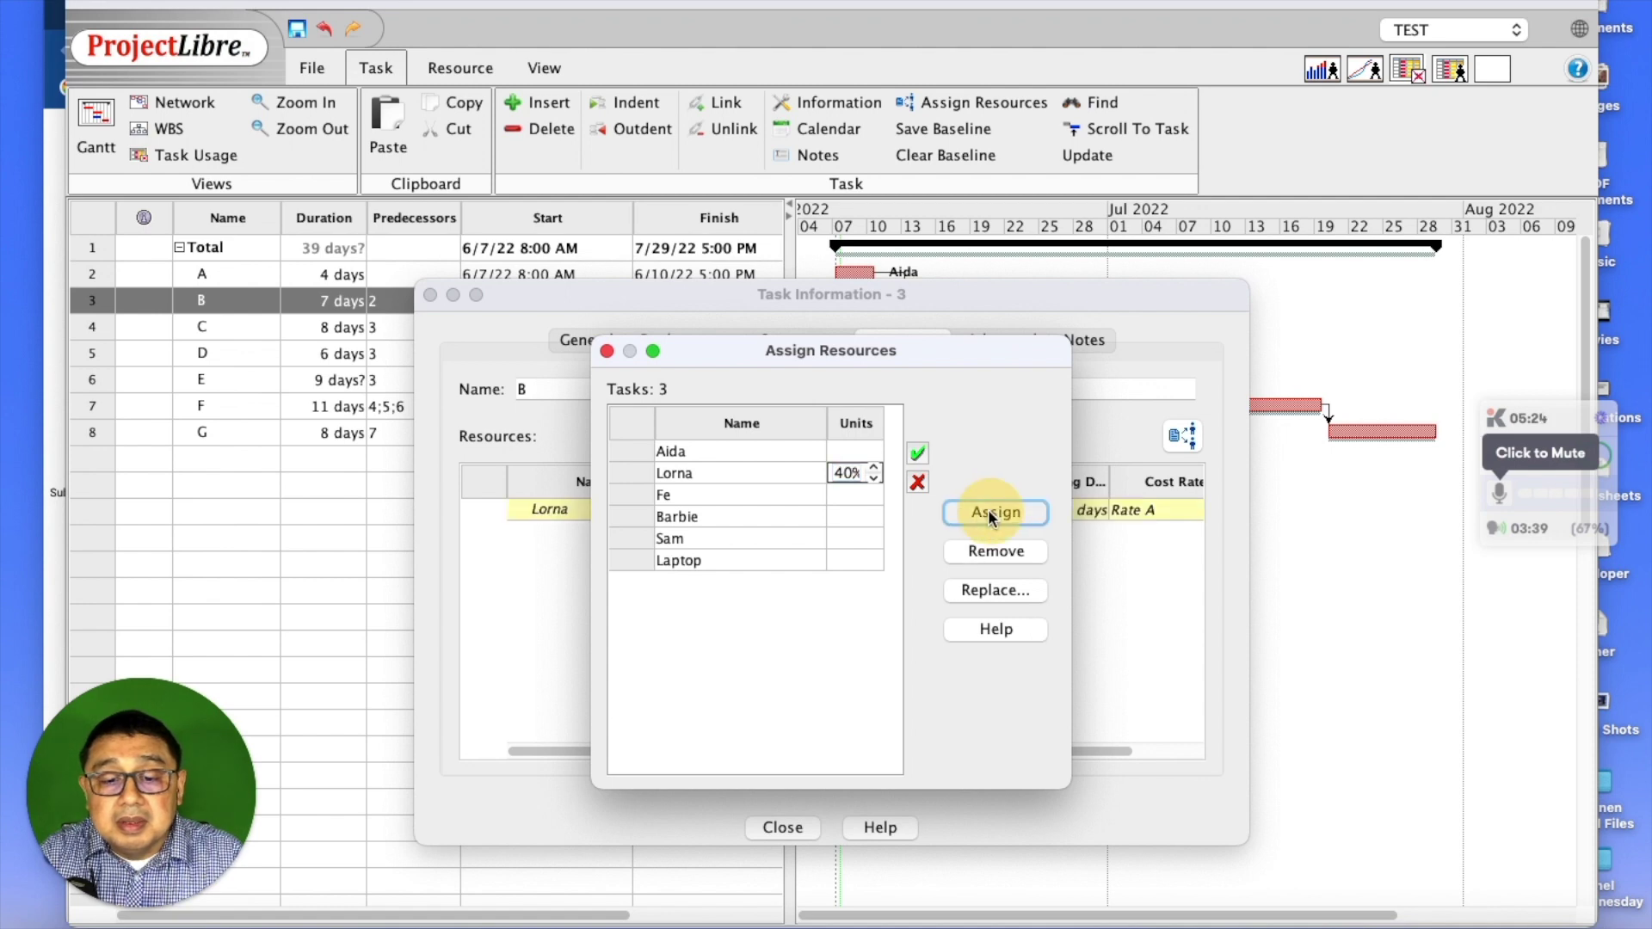
left_click(606, 350)
Step: Assign the third resource in the list to task C at 60% units
left_click(91, 326)
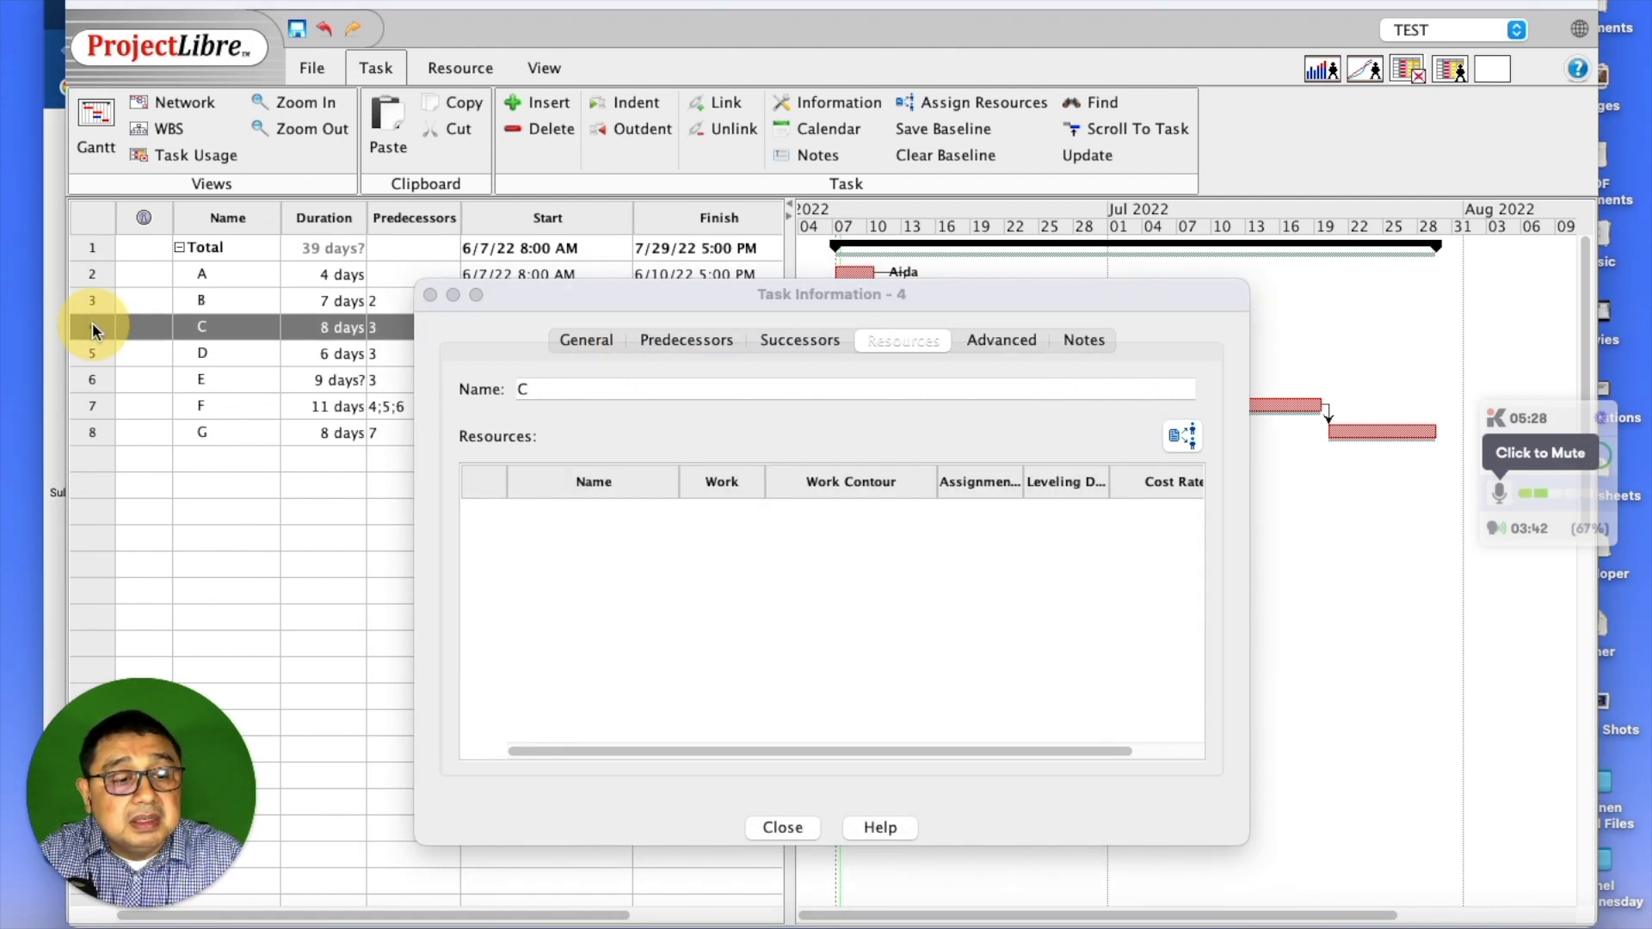
left_click(1182, 435)
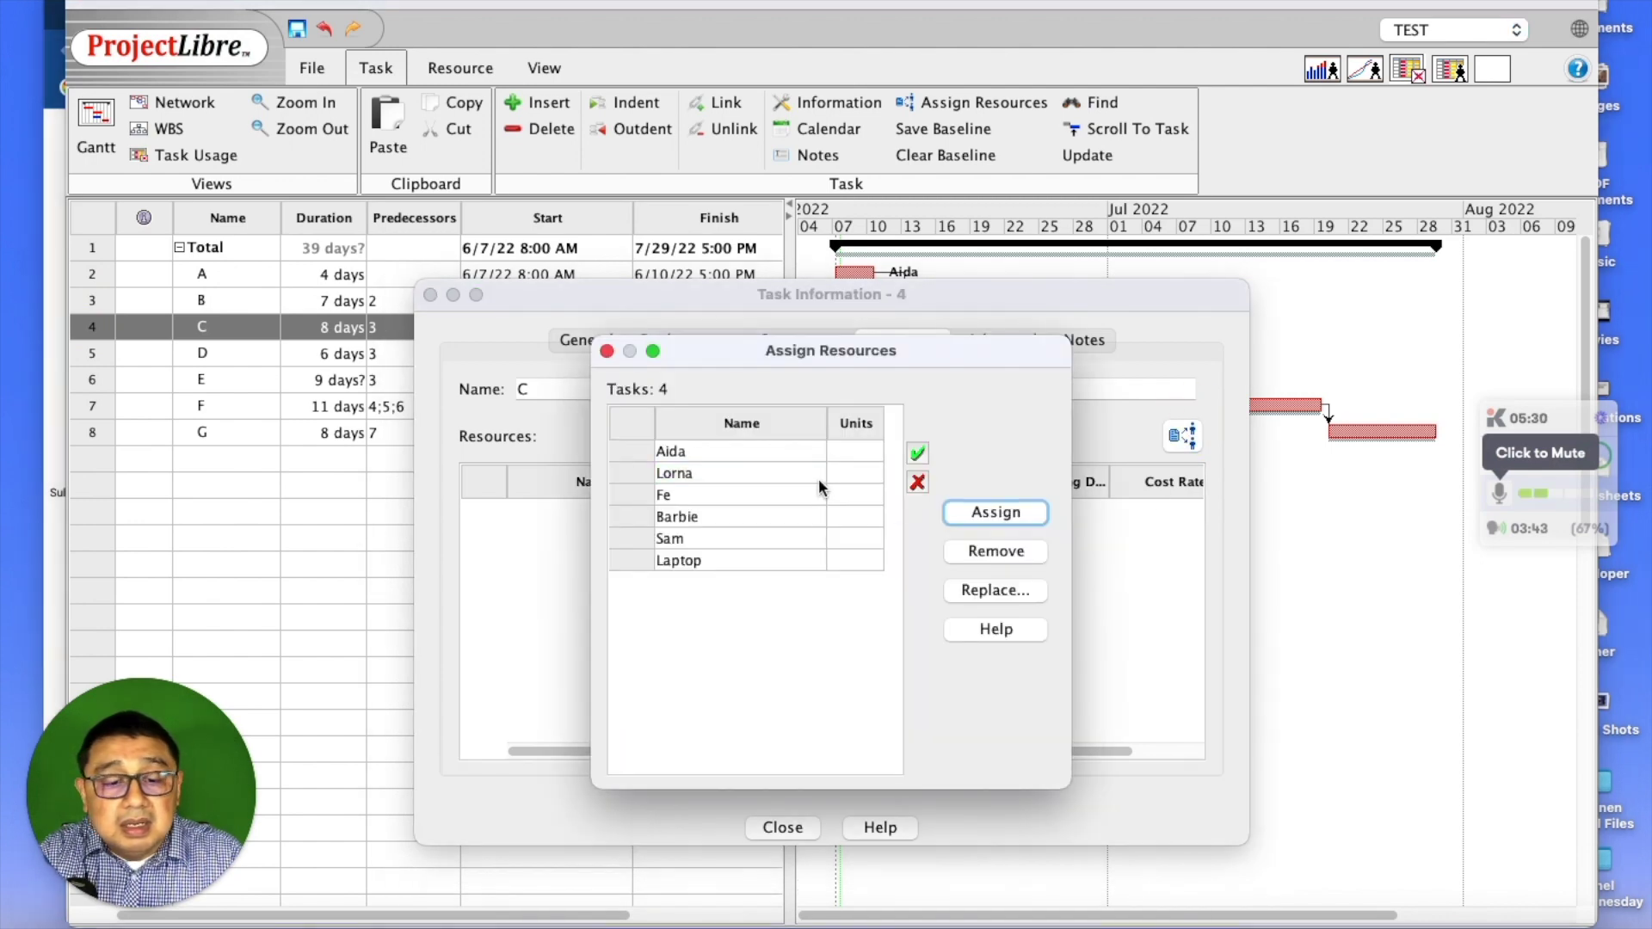
left_click(840, 496)
type("50%")
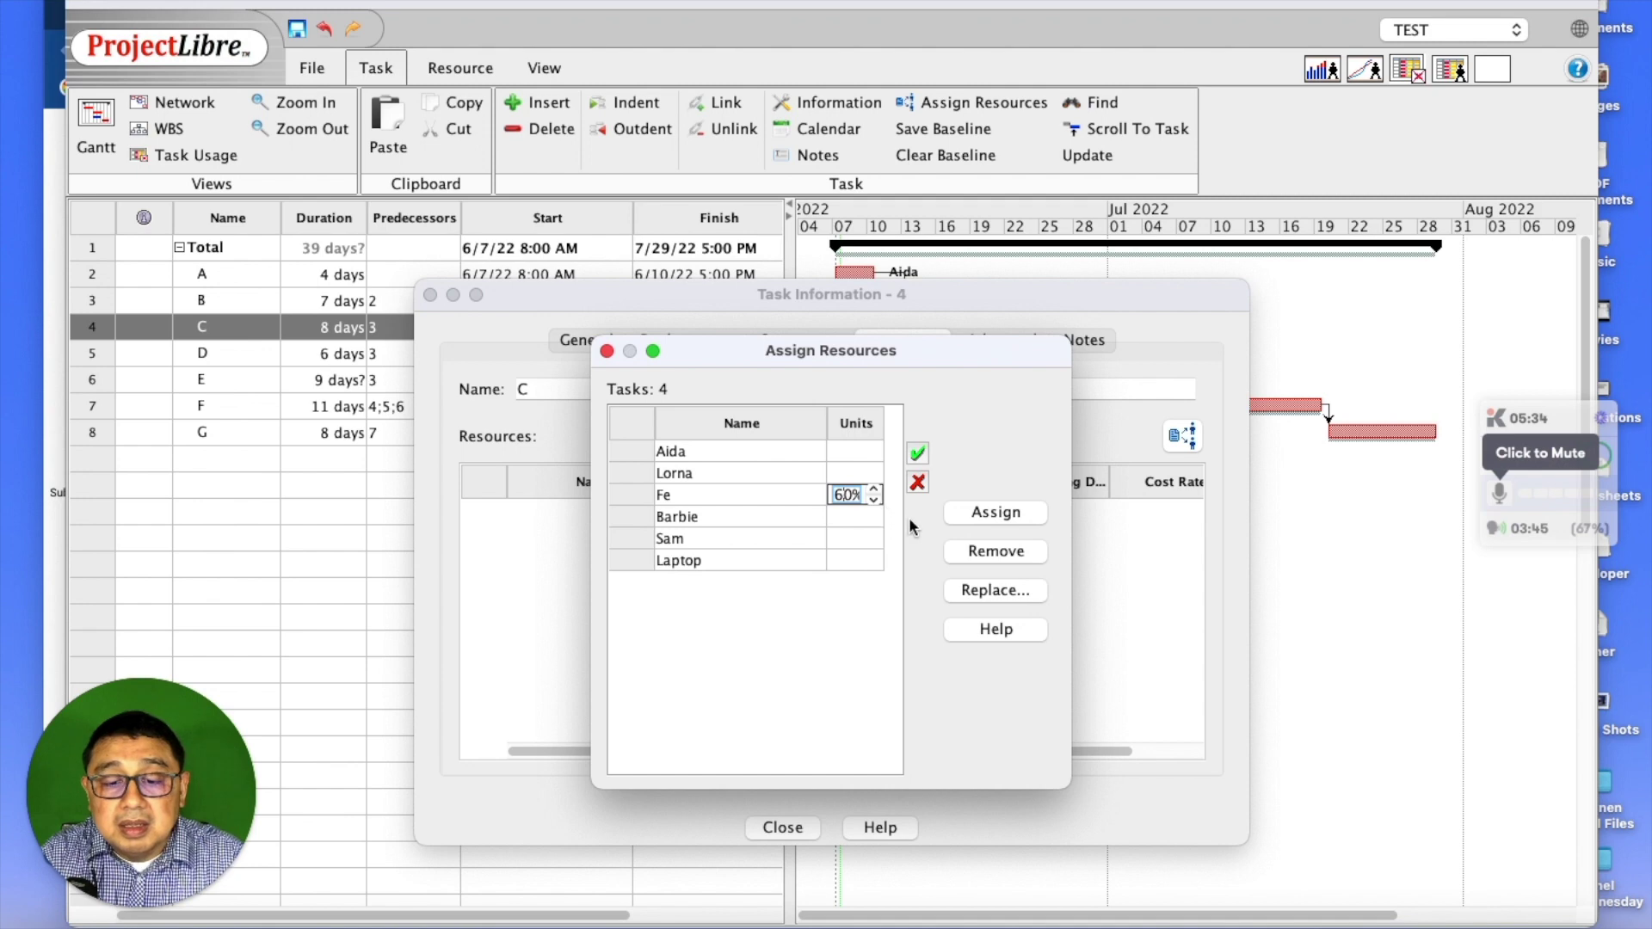
left_click(996, 513)
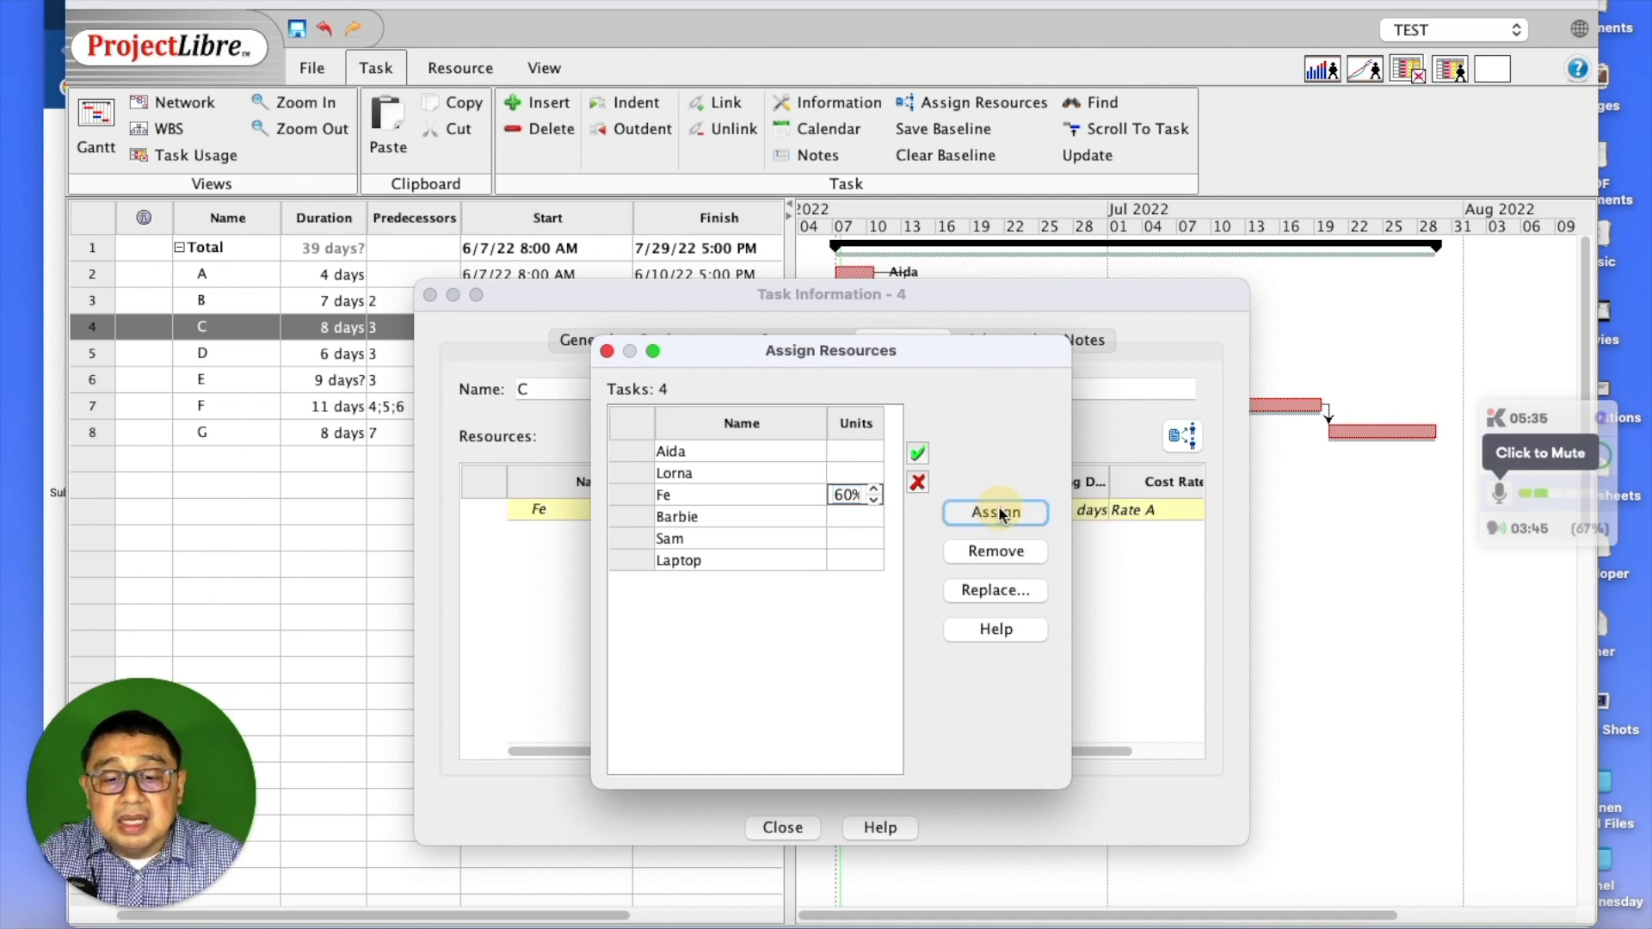
left_click(606, 351)
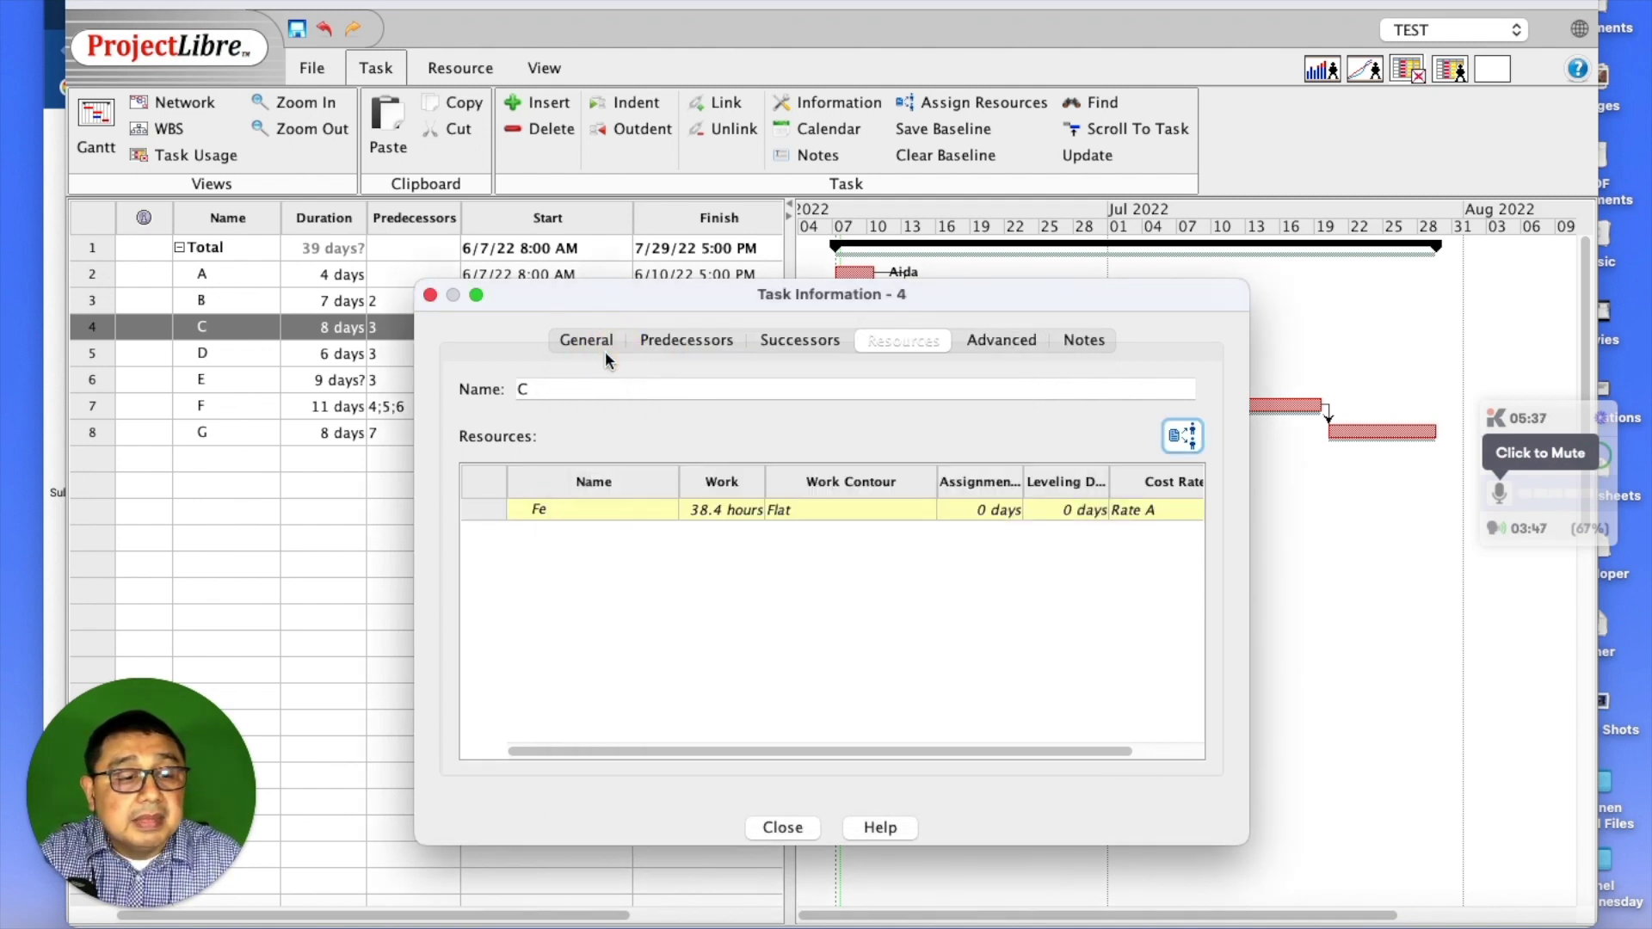
Step: Assign the fourth resource in the list to task D at 80% units
left_click(86, 358)
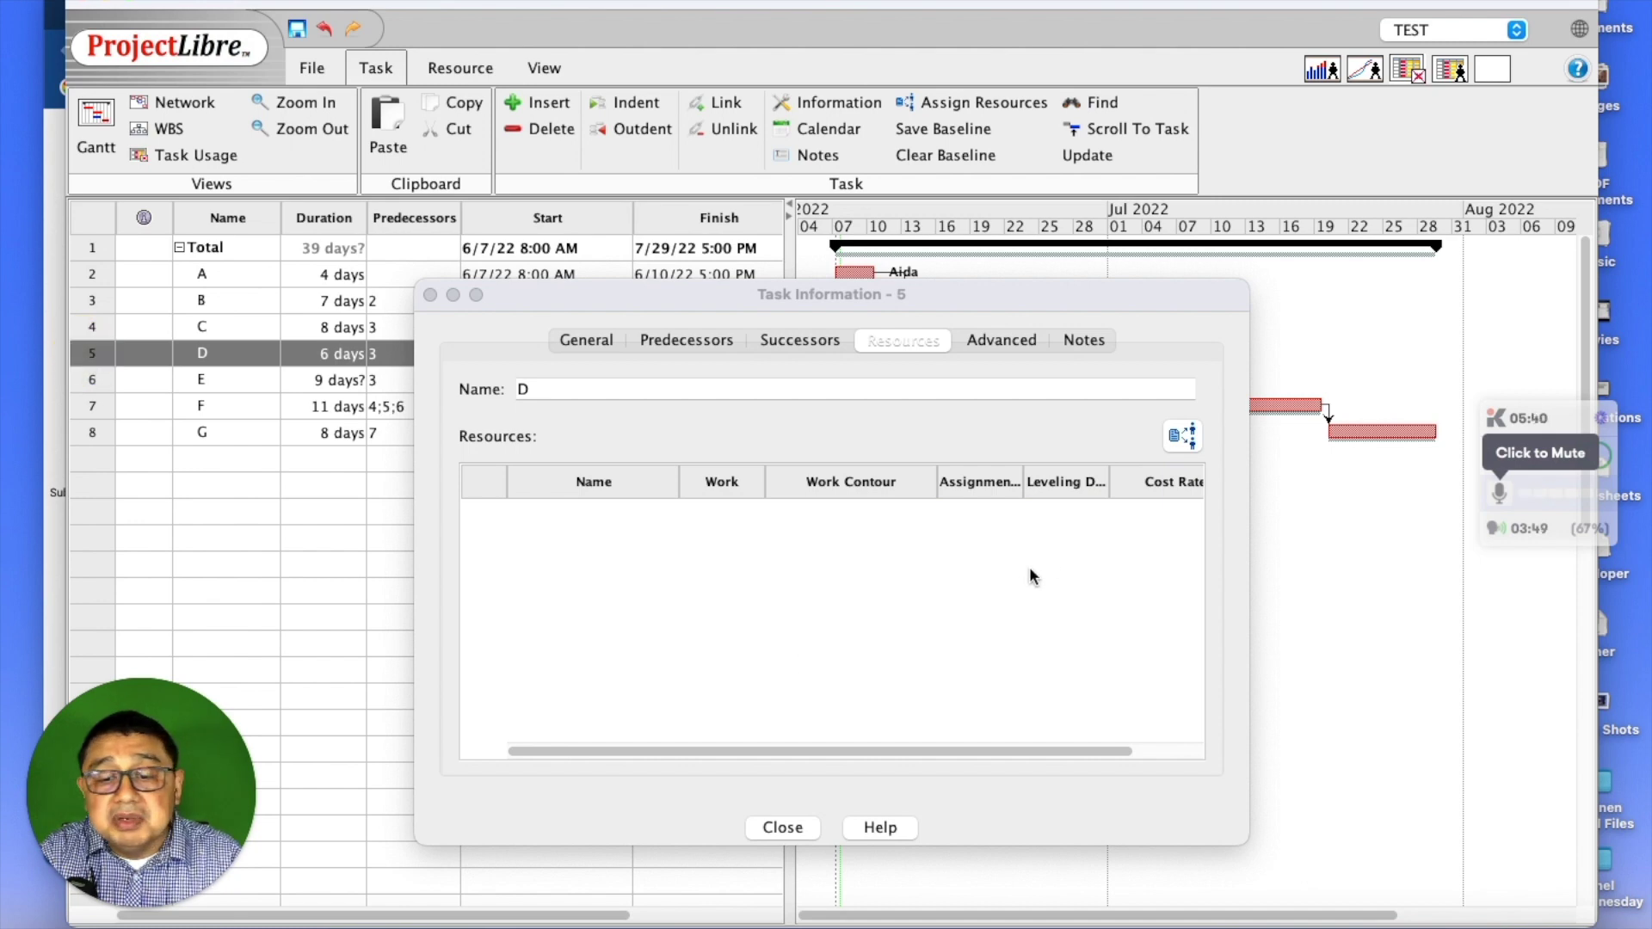
left_click(1182, 435)
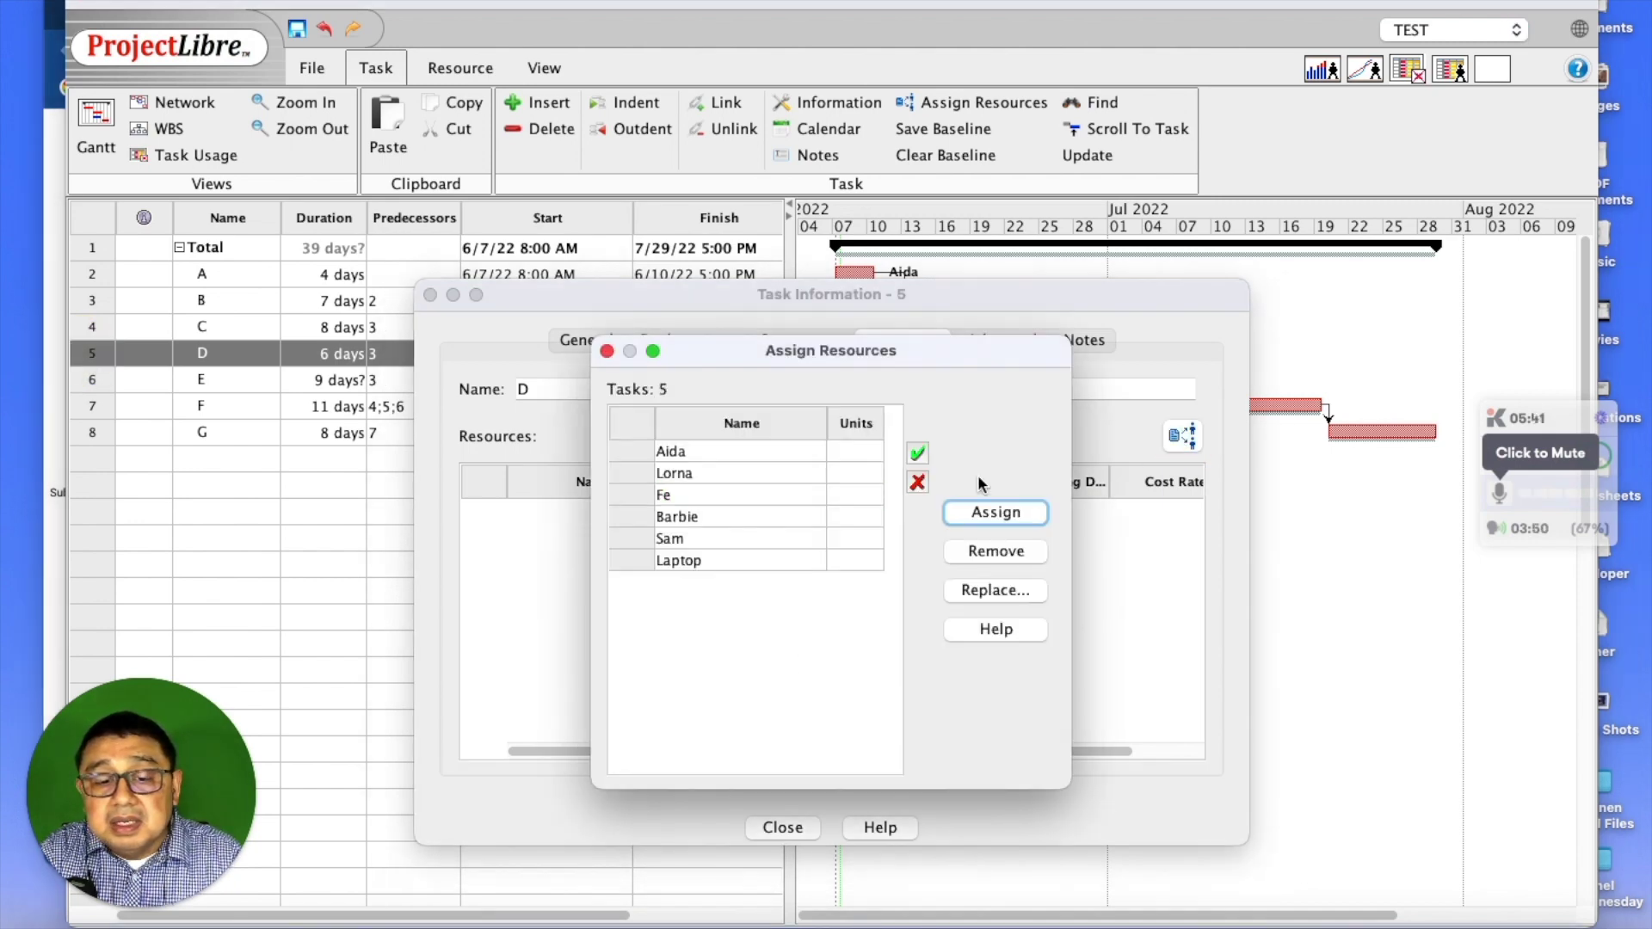
left_click(859, 517)
type("1%")
type("80")
left_click(978, 515)
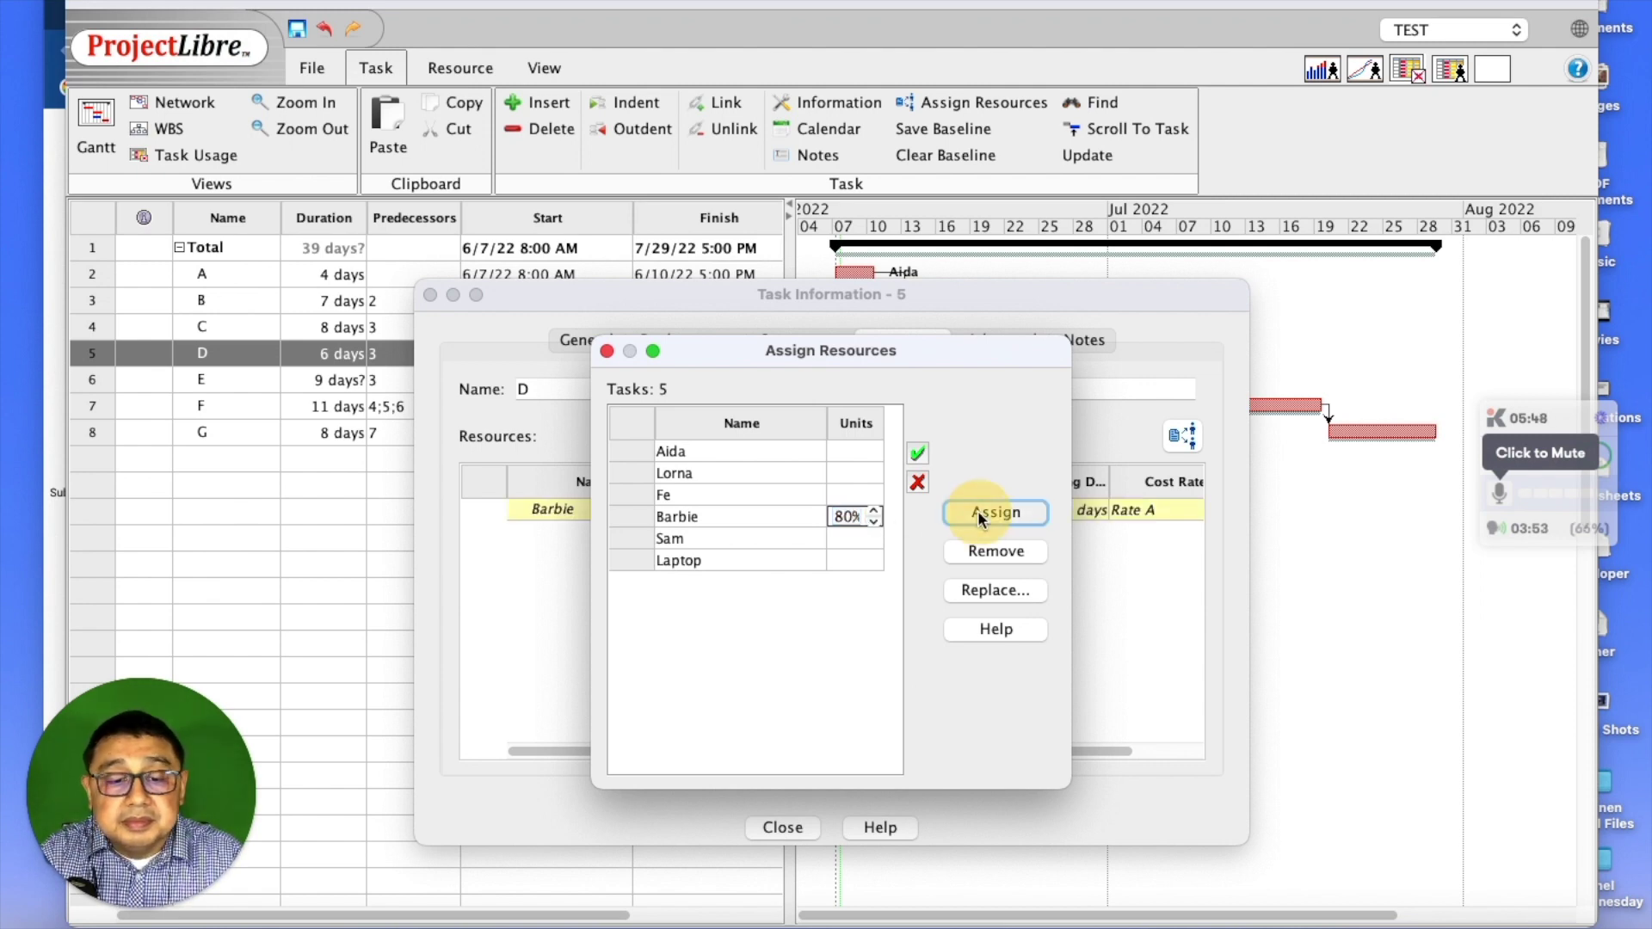
left_click(606, 350)
Step: Assign the fifth resource in the list to task E at 100% units
left_click(95, 377)
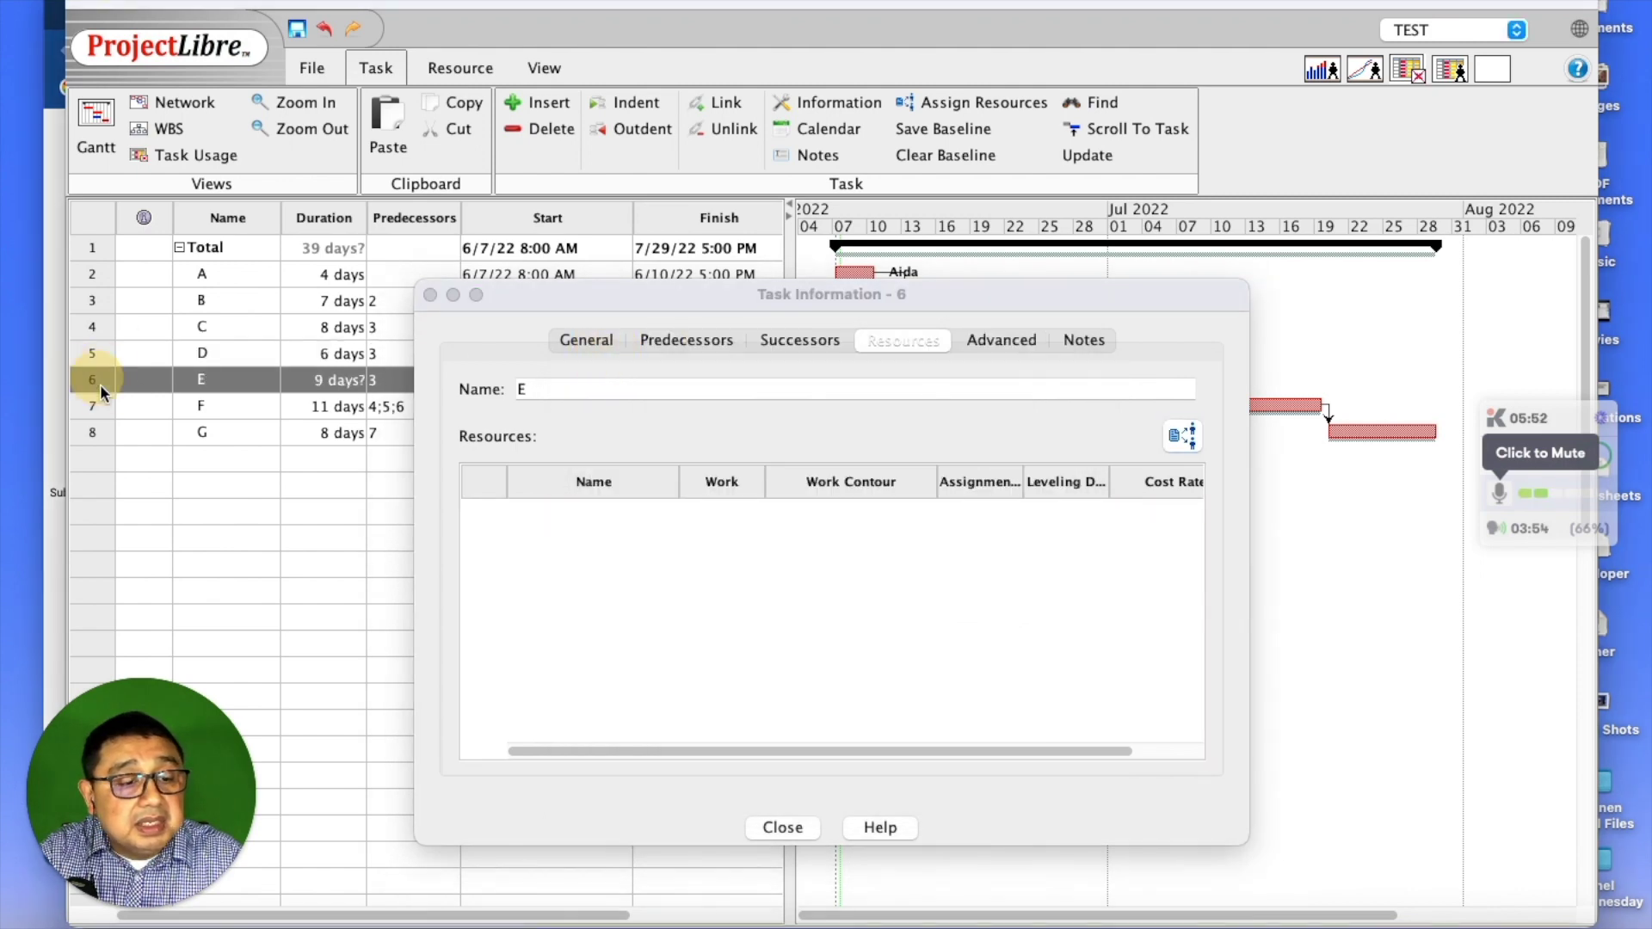
left_click(1182, 435)
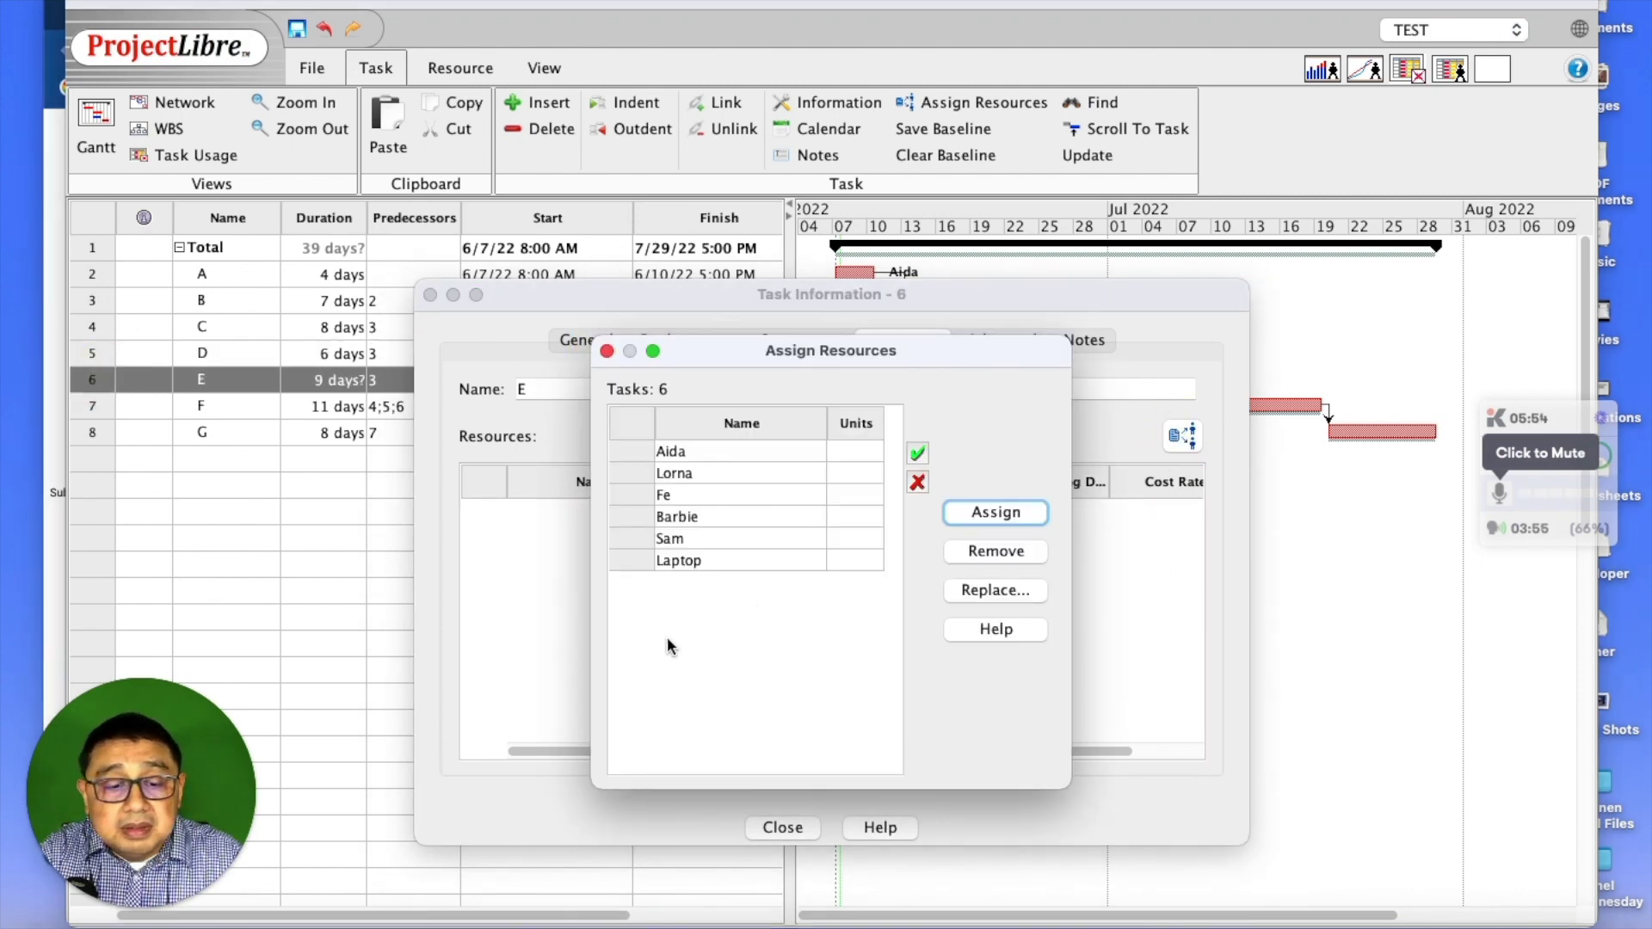
left_click(715, 537)
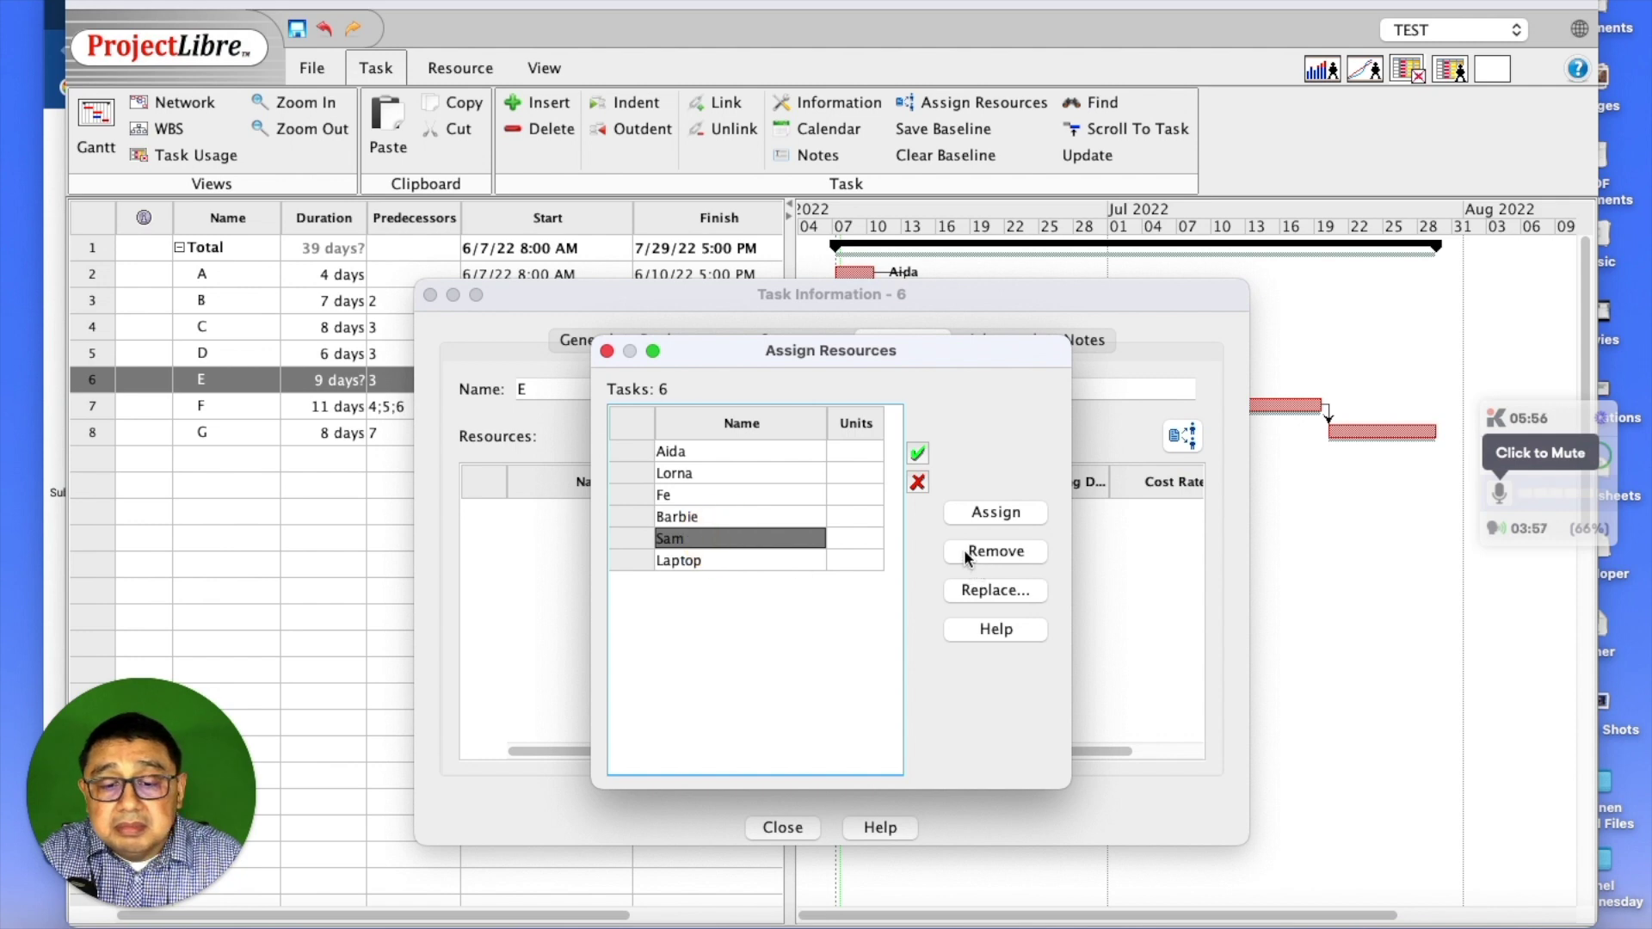
left_click(860, 541)
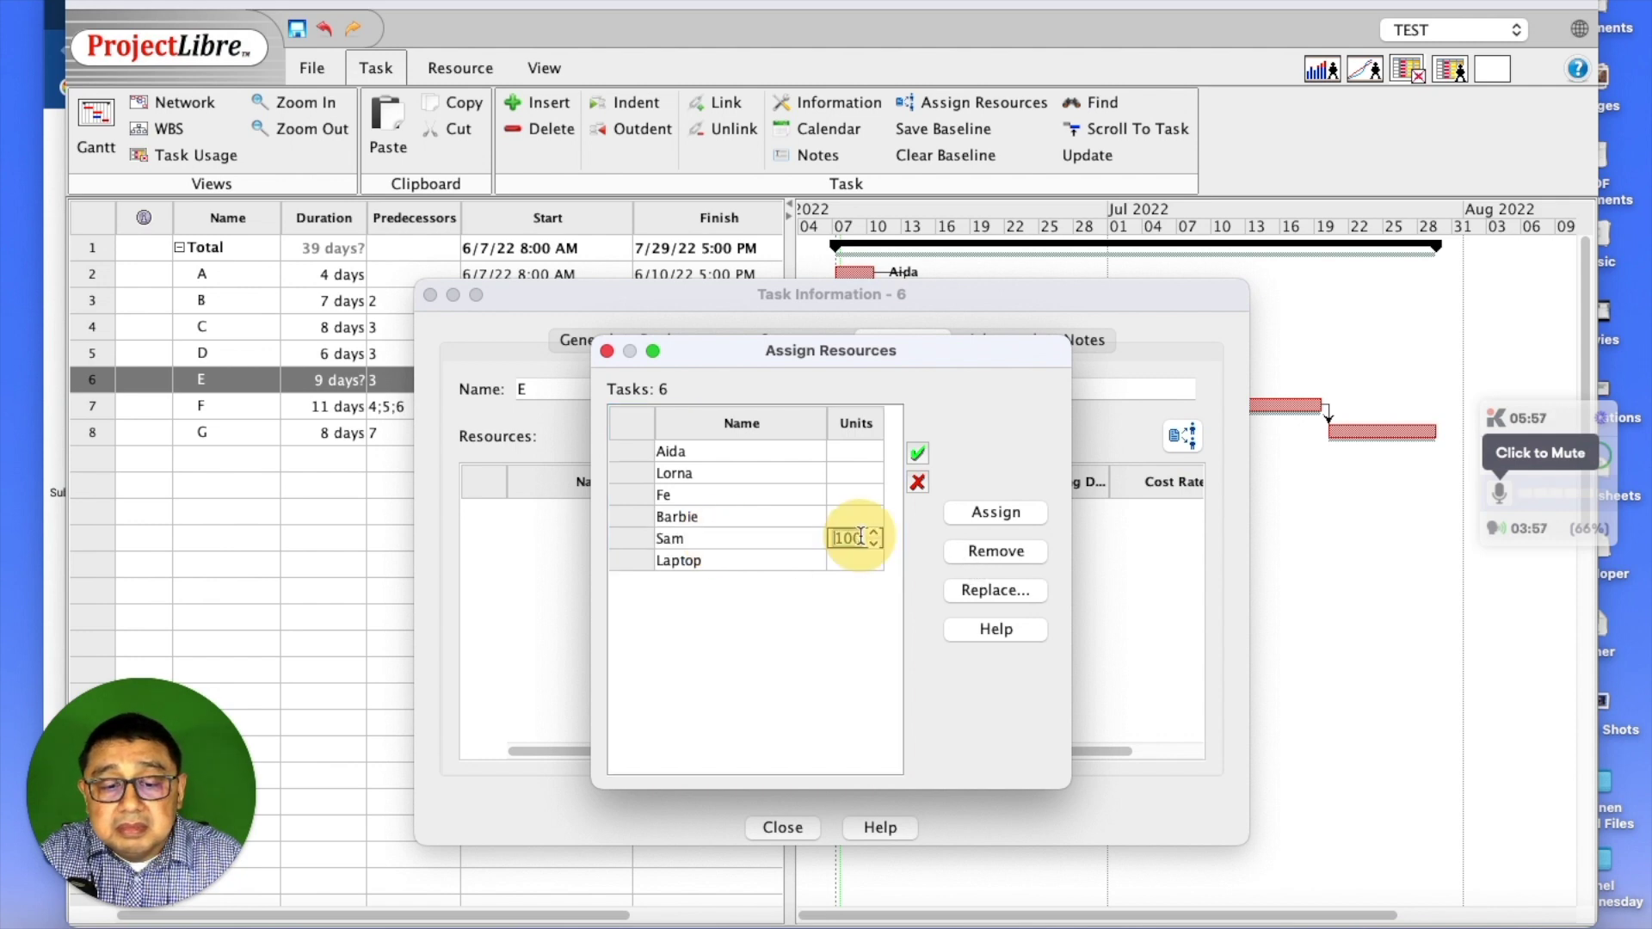
left_click(977, 514)
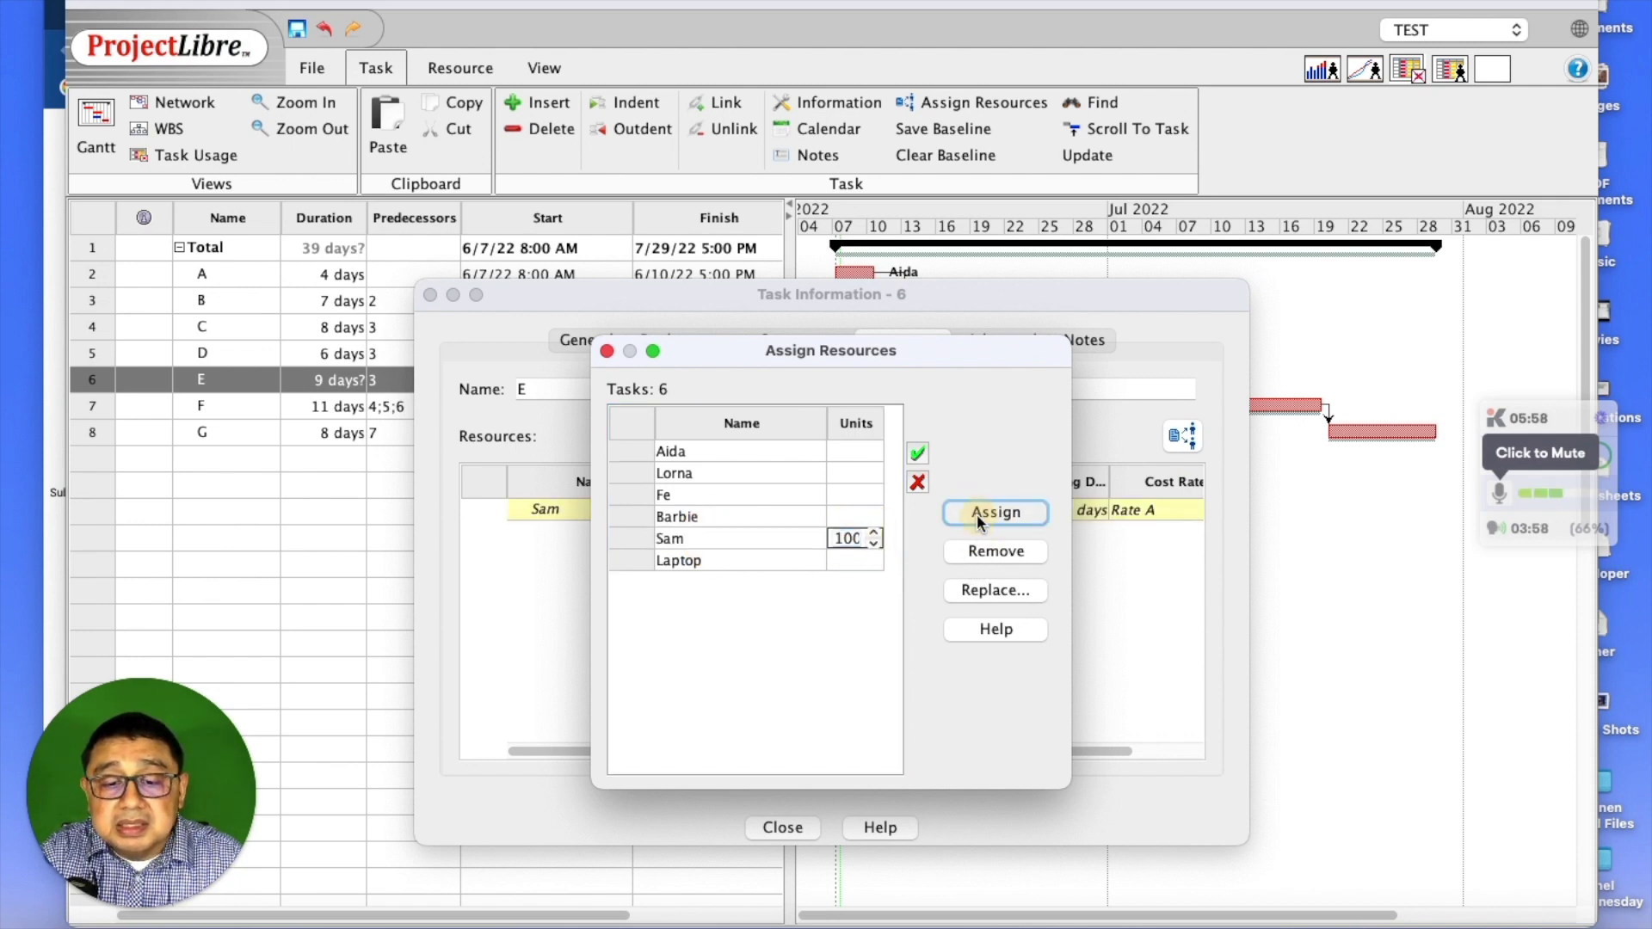
Step: Assign the first resource in the list to task F at 20% units
left_click(605, 351)
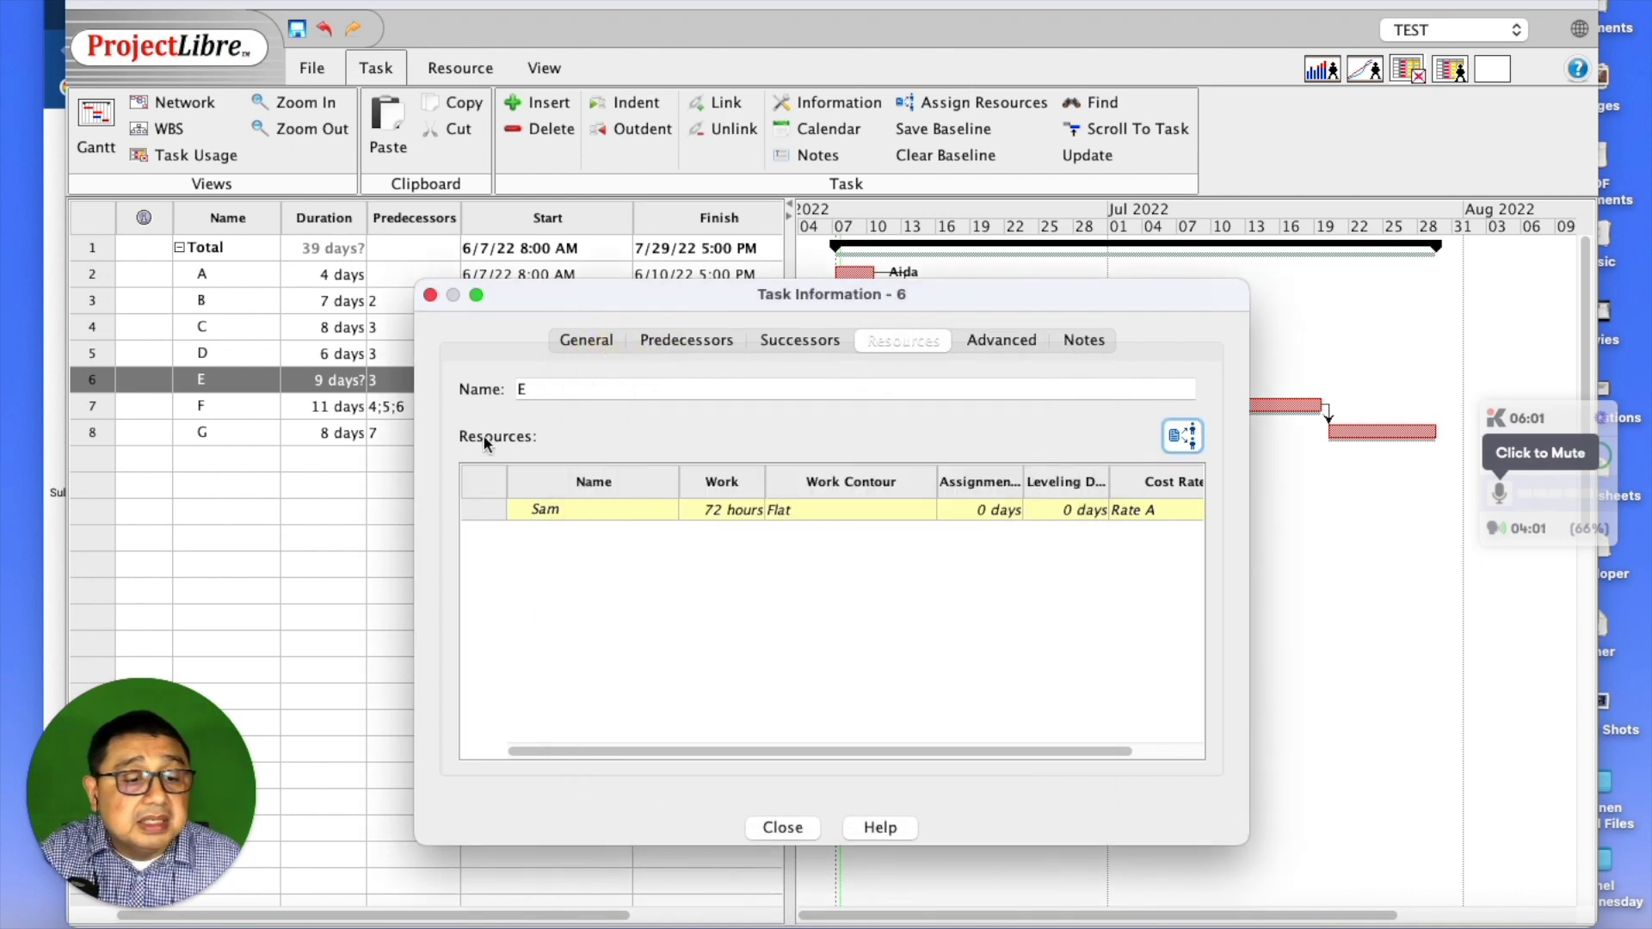
left_click(230, 407)
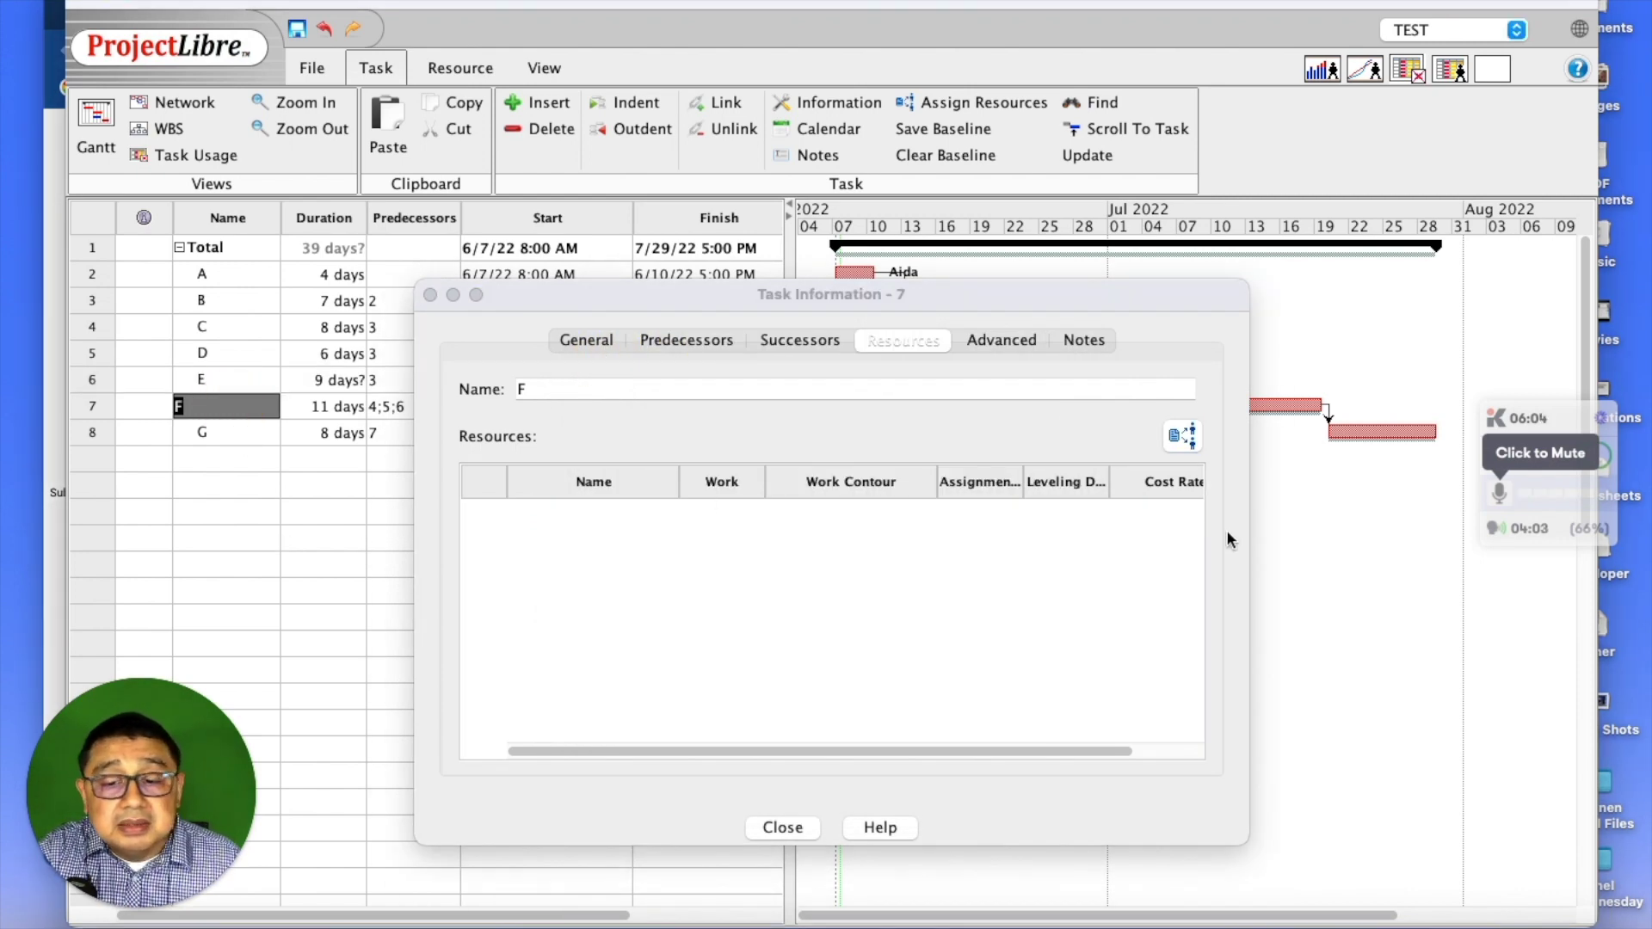
left_click(1183, 435)
left_click(845, 473)
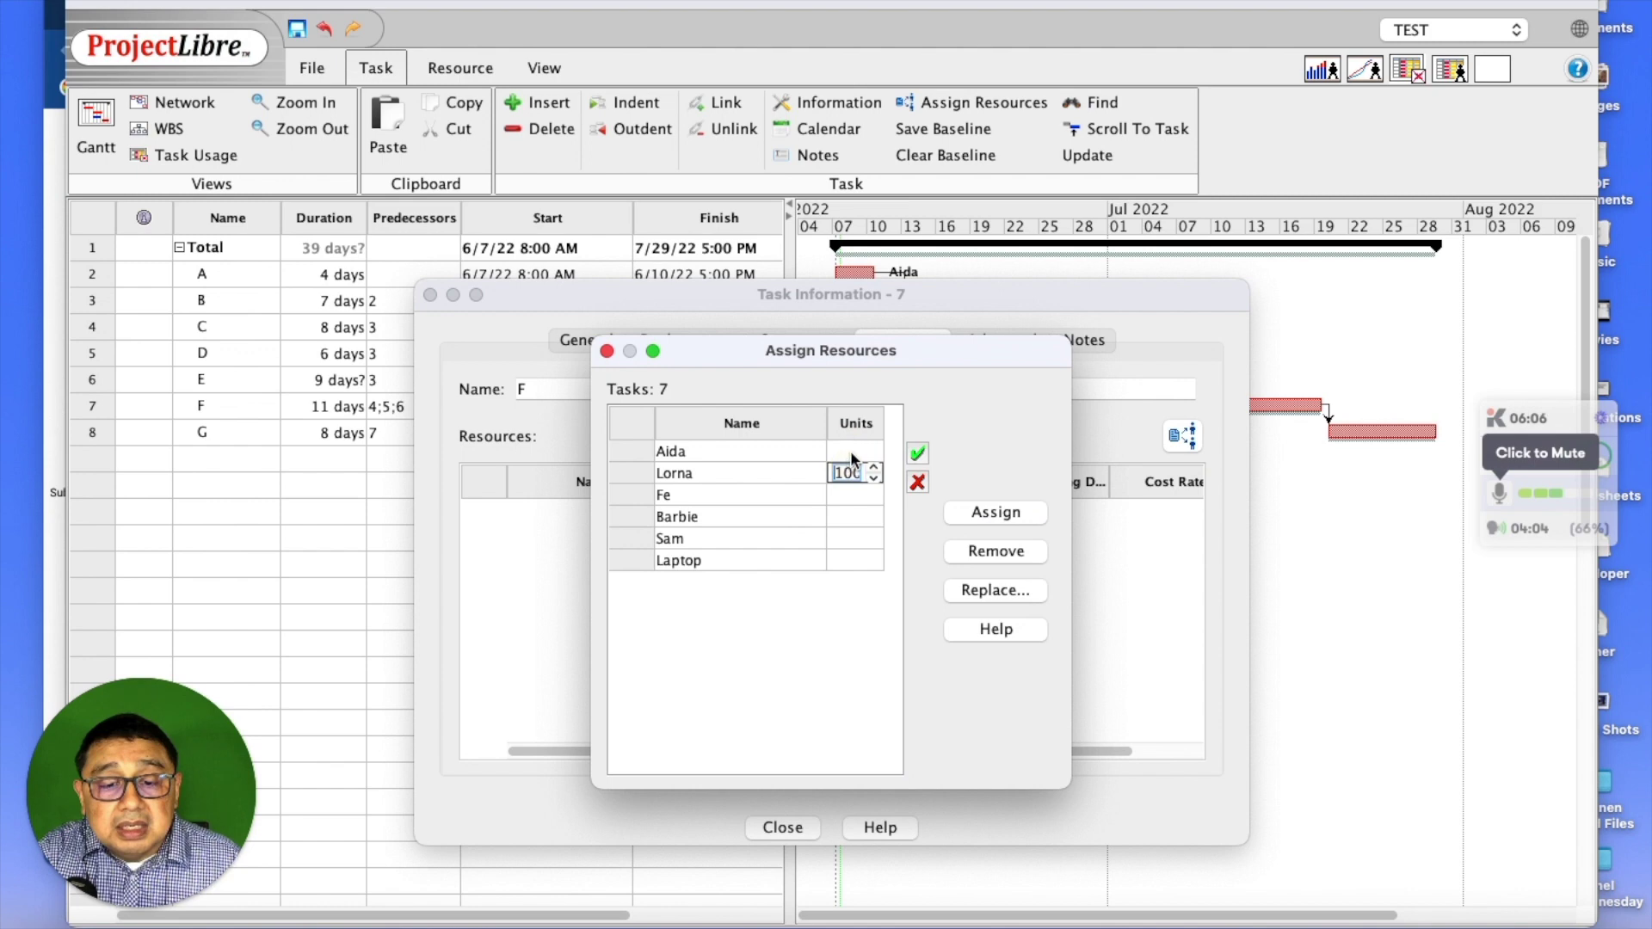
left_click(850, 451)
type("20")
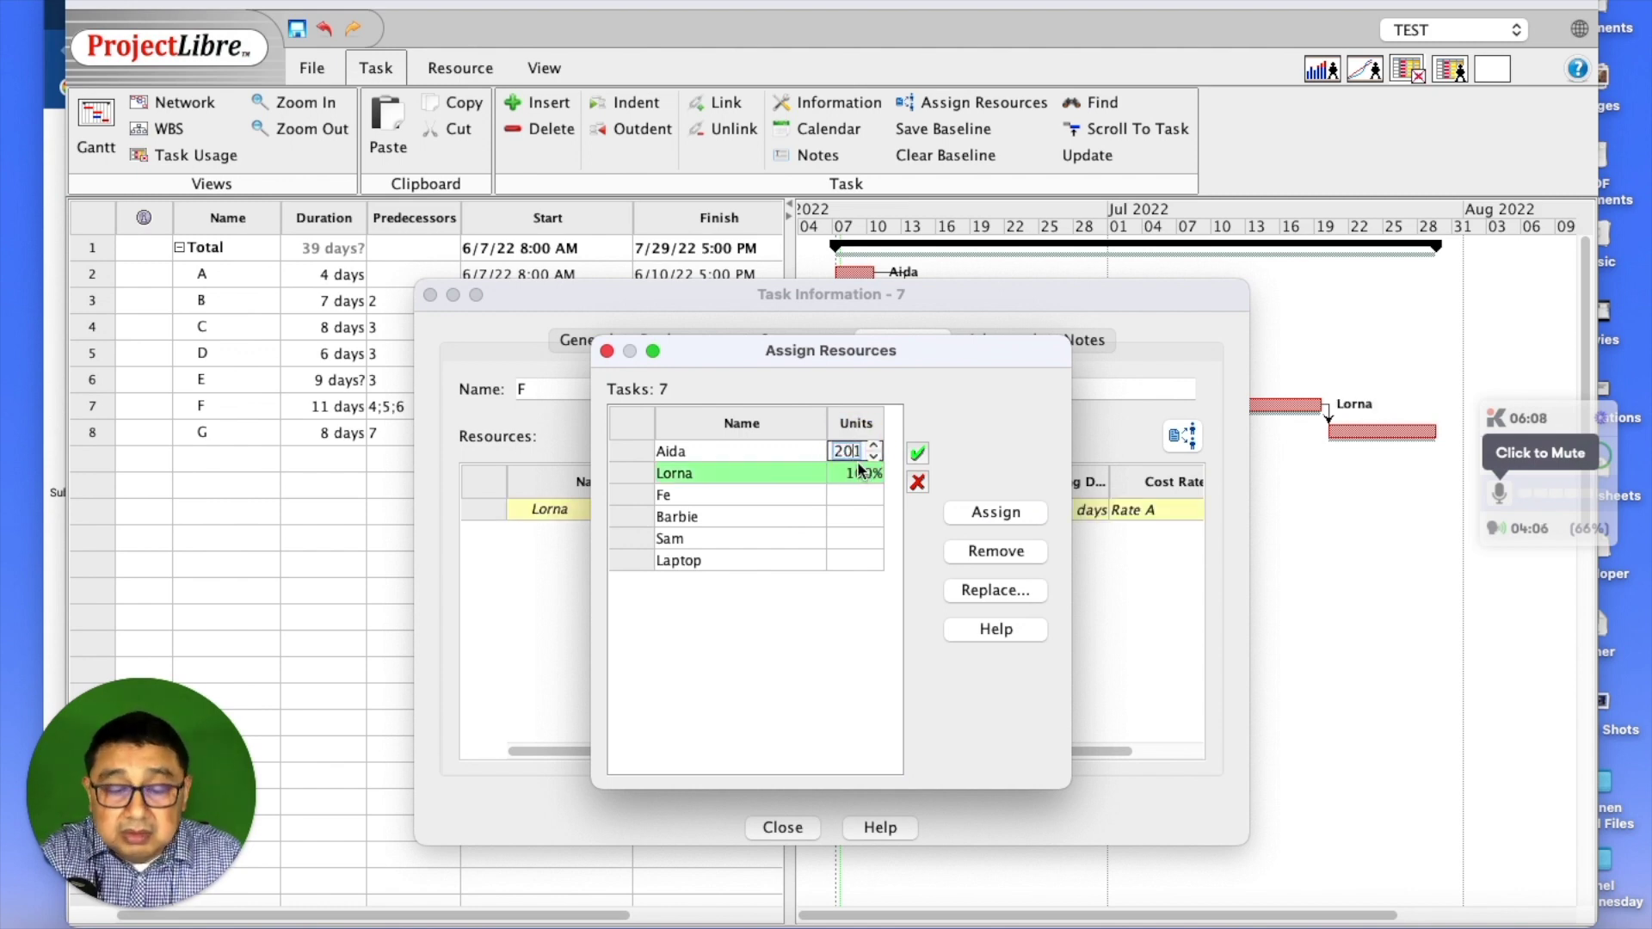
type("0%")
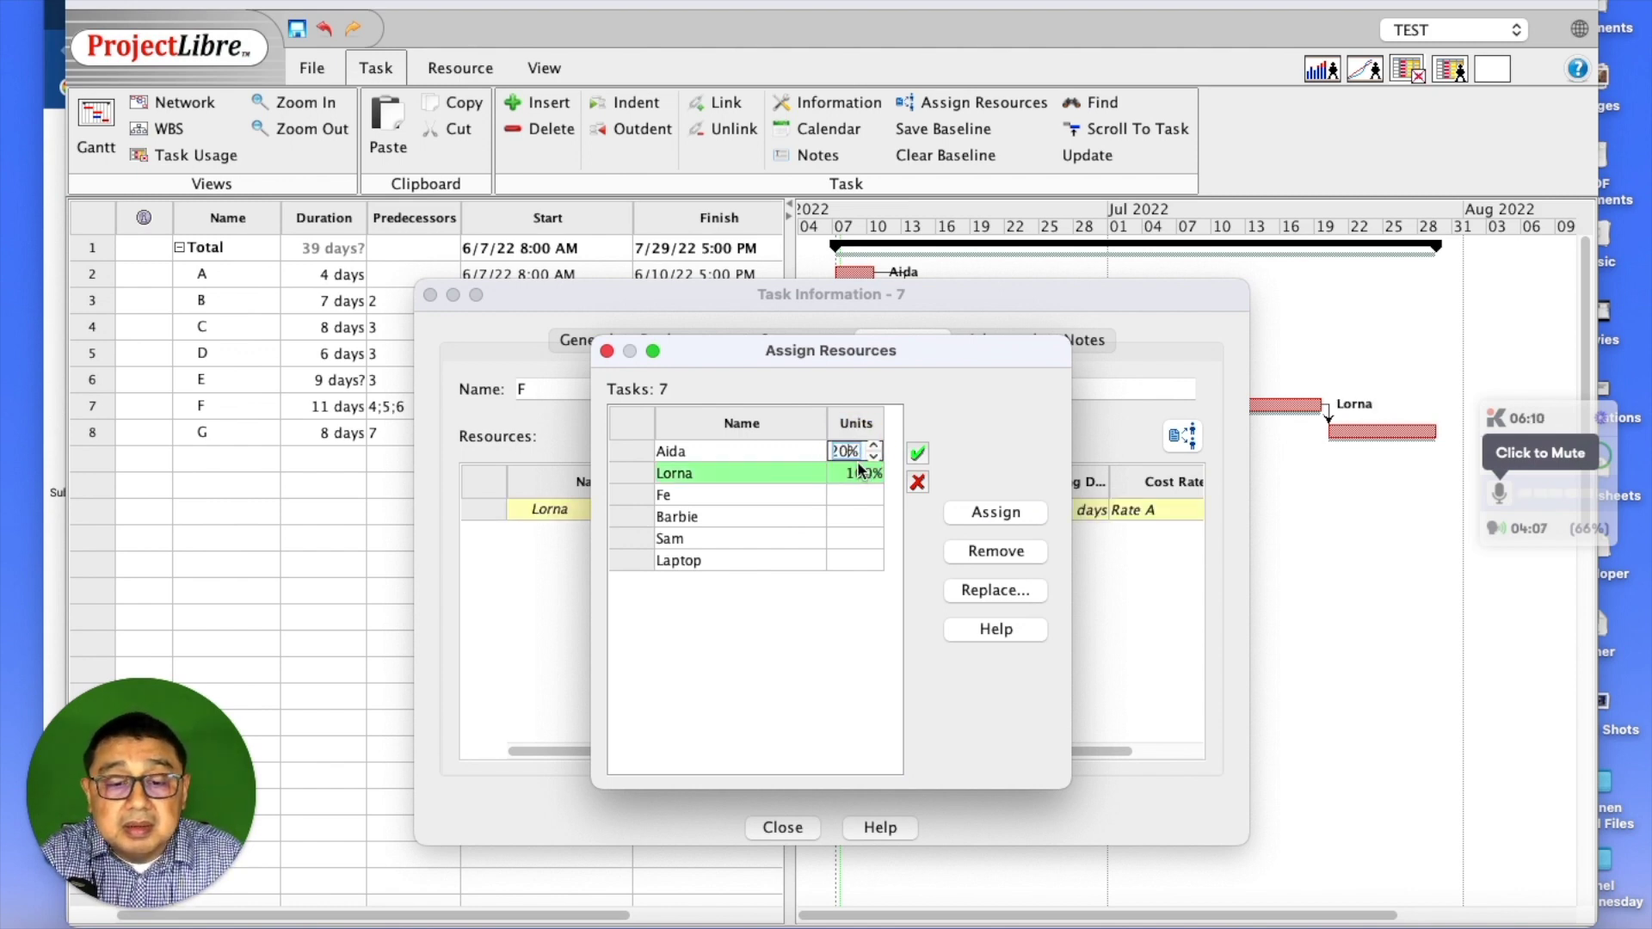
type("0")
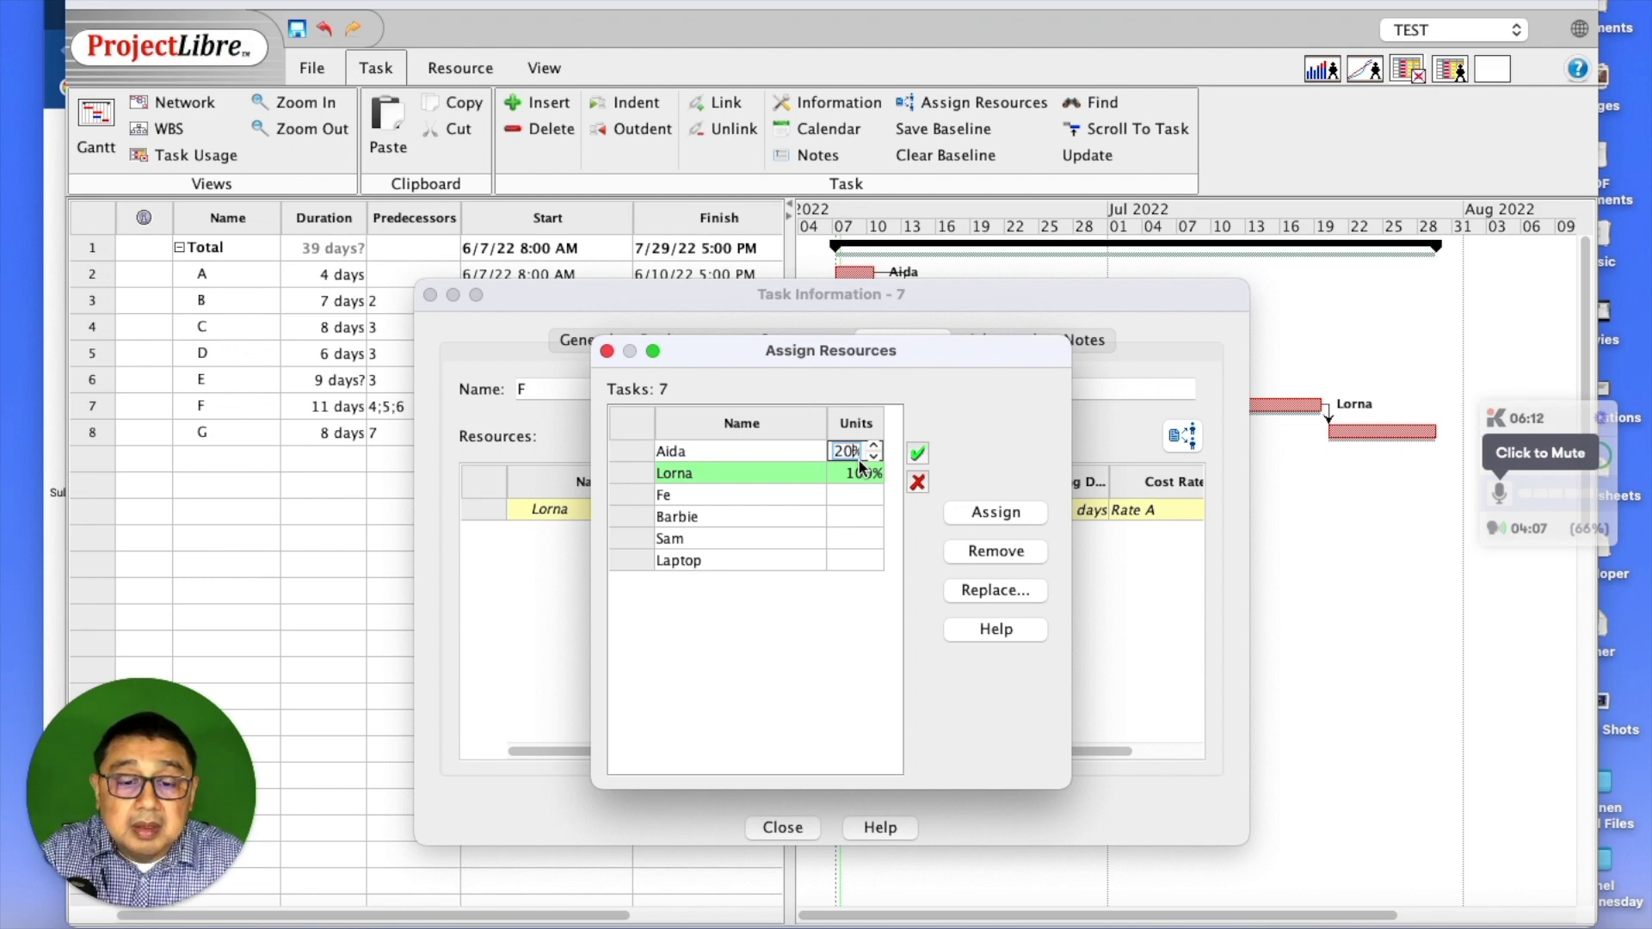
left_click(803, 447)
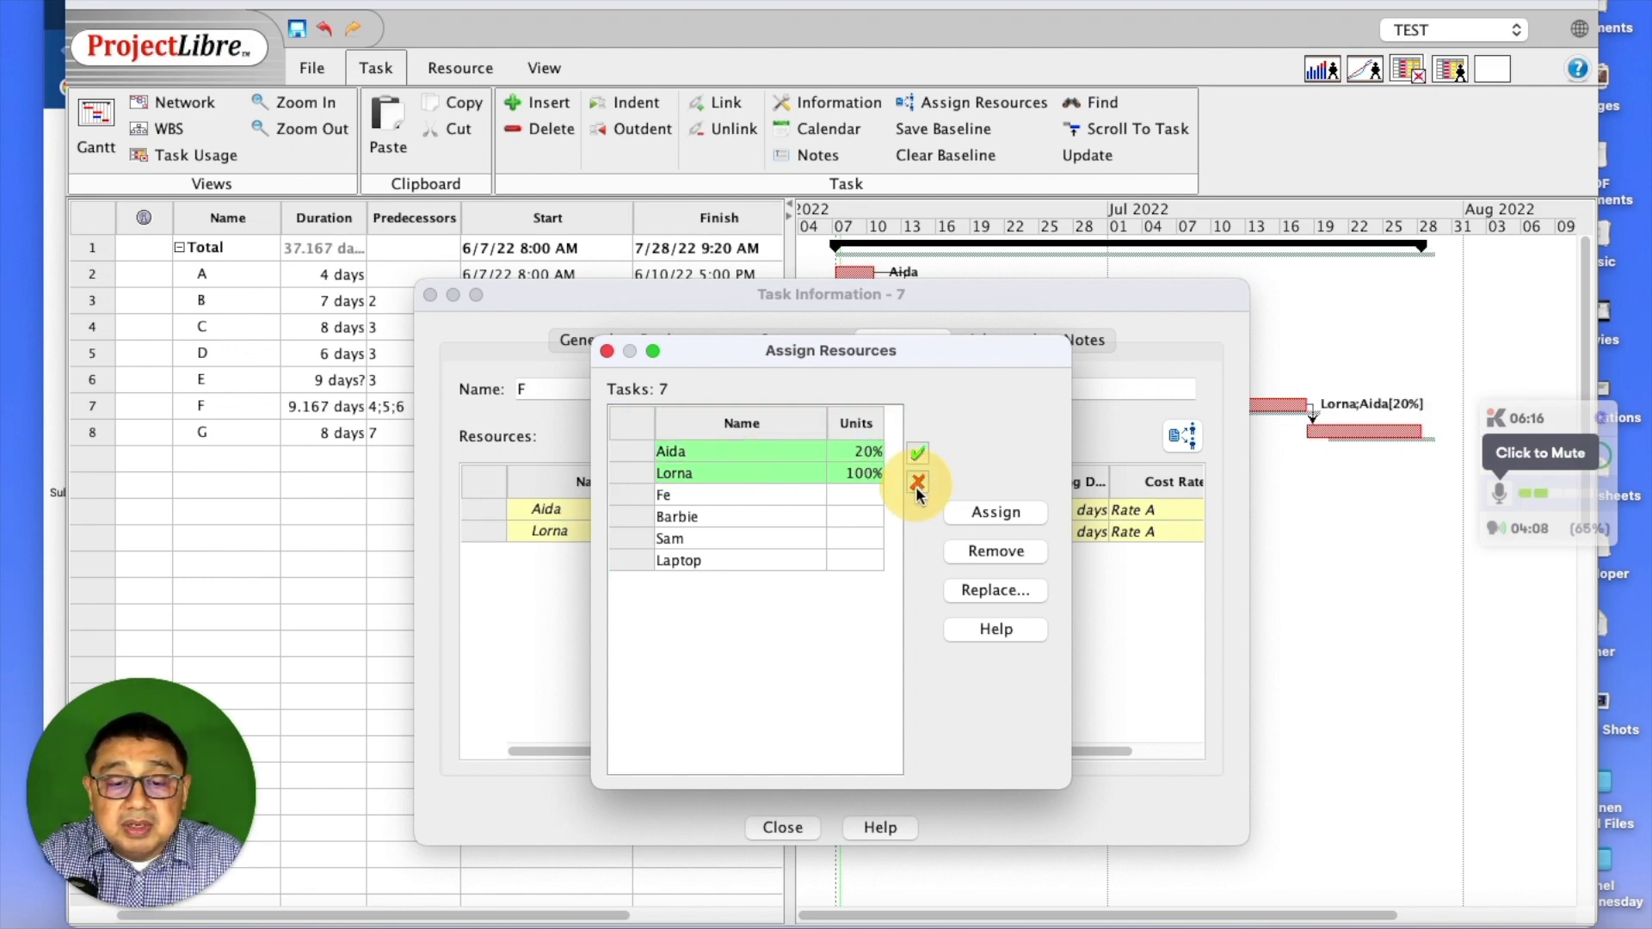
Step: Remove the second resource in the list from task F's assignments
left_click(989, 555)
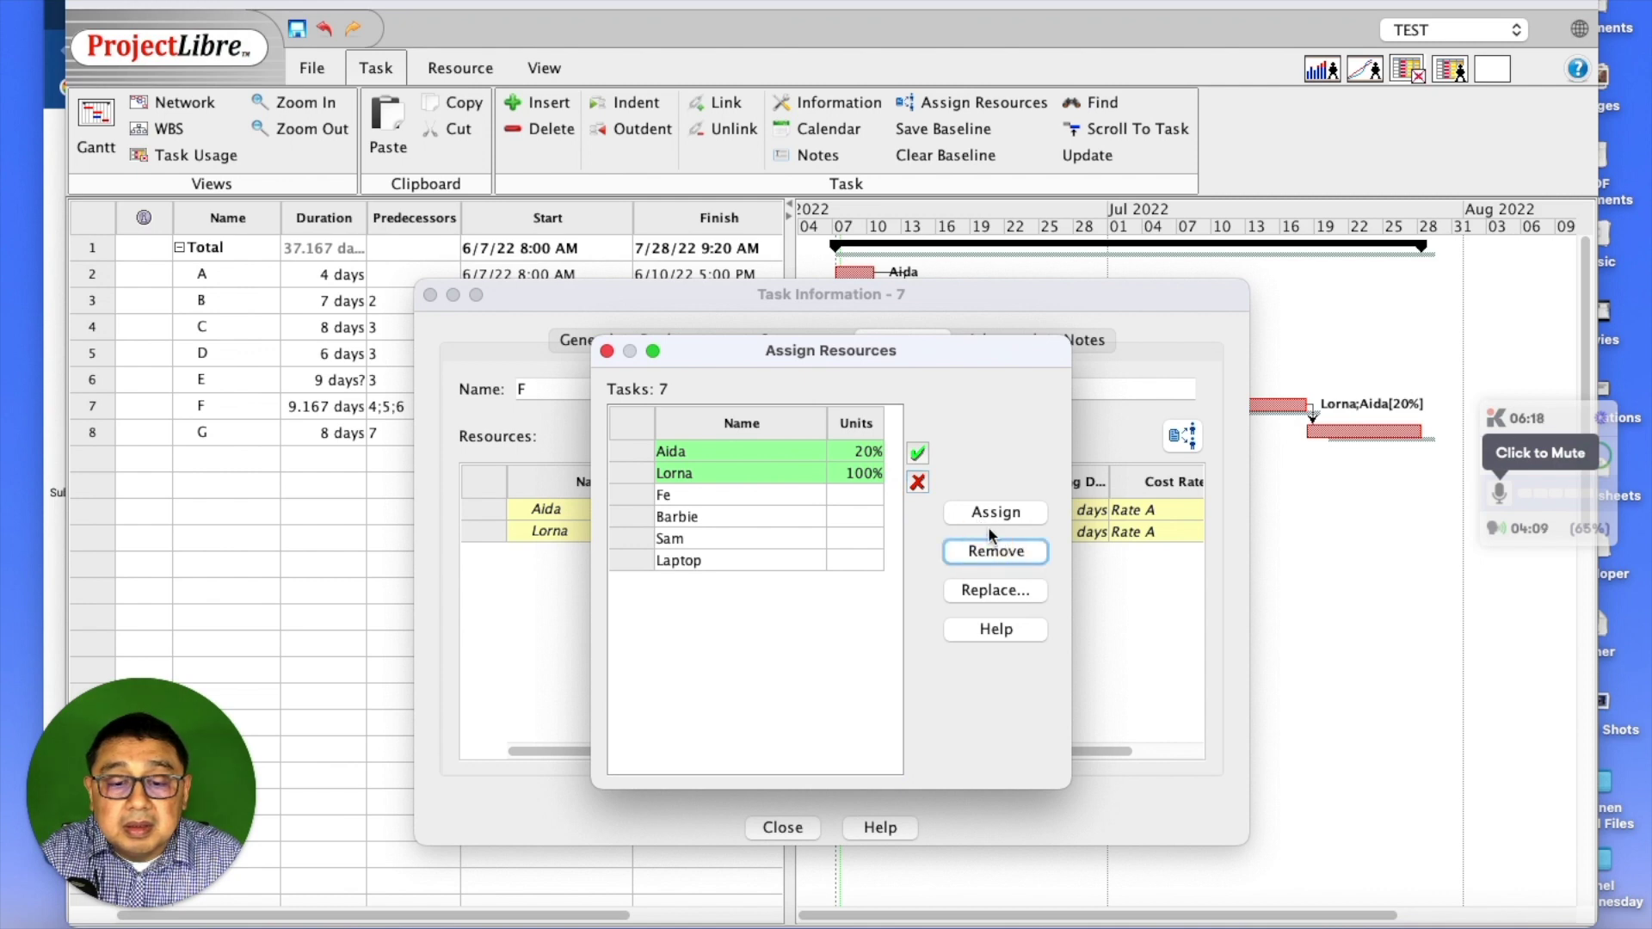
left_click(988, 511)
left_click(740, 475)
left_click(994, 551)
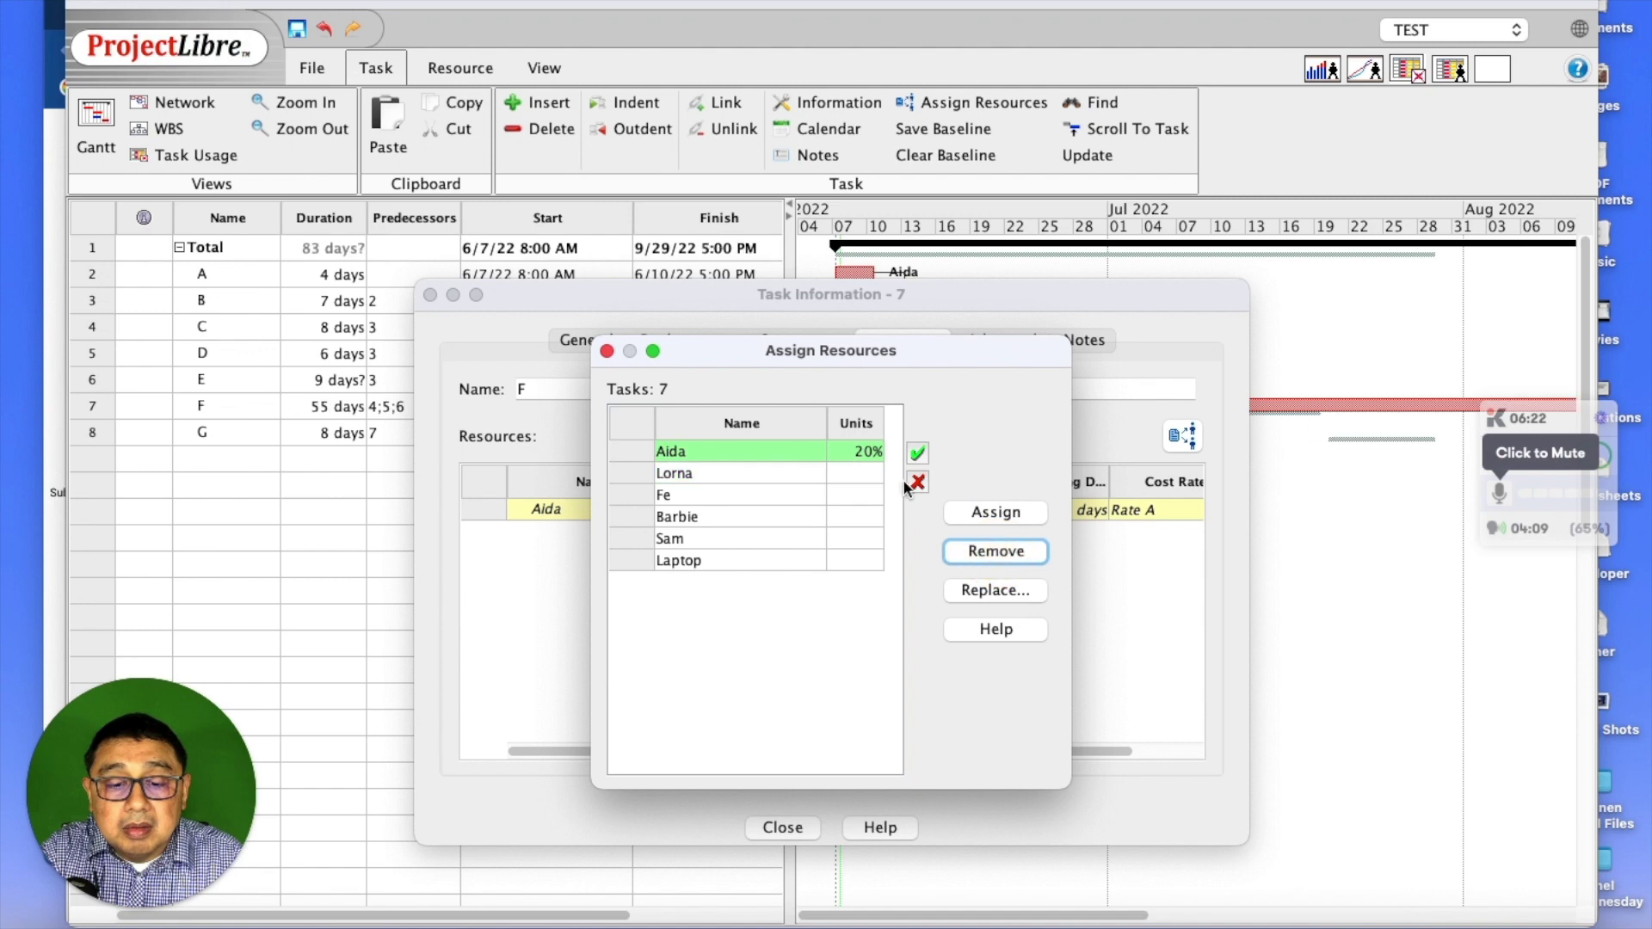
left_click(606, 352)
Step: Assign the second resource in the list to task G at 50% units and close the task information
left_click(234, 437)
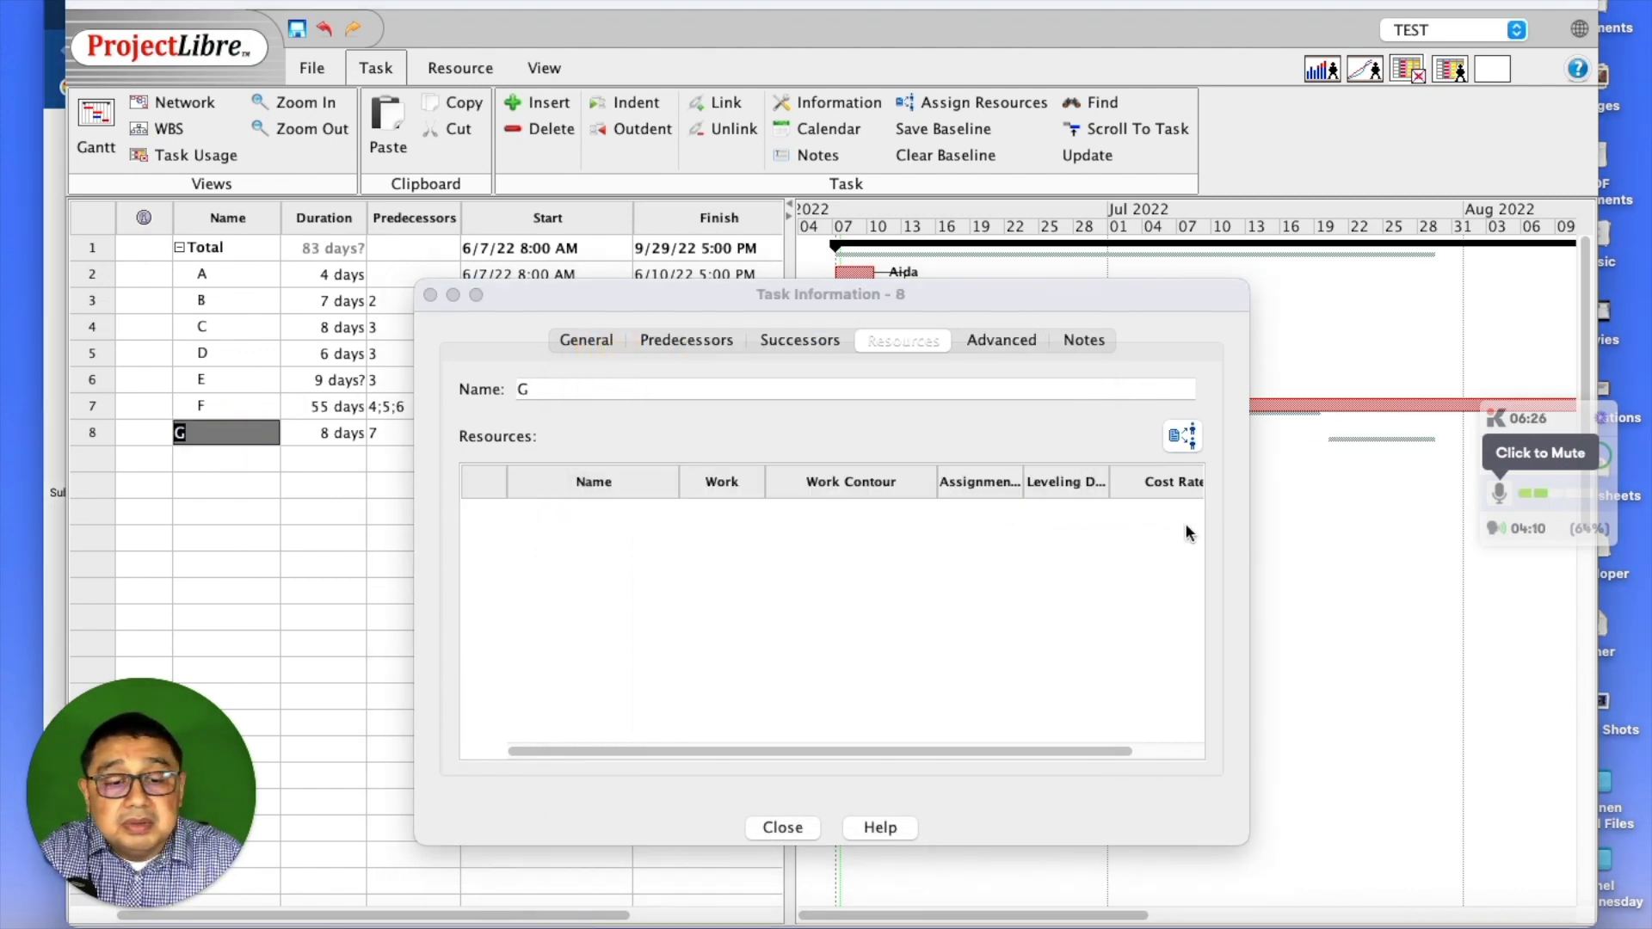
left_click(1175, 439)
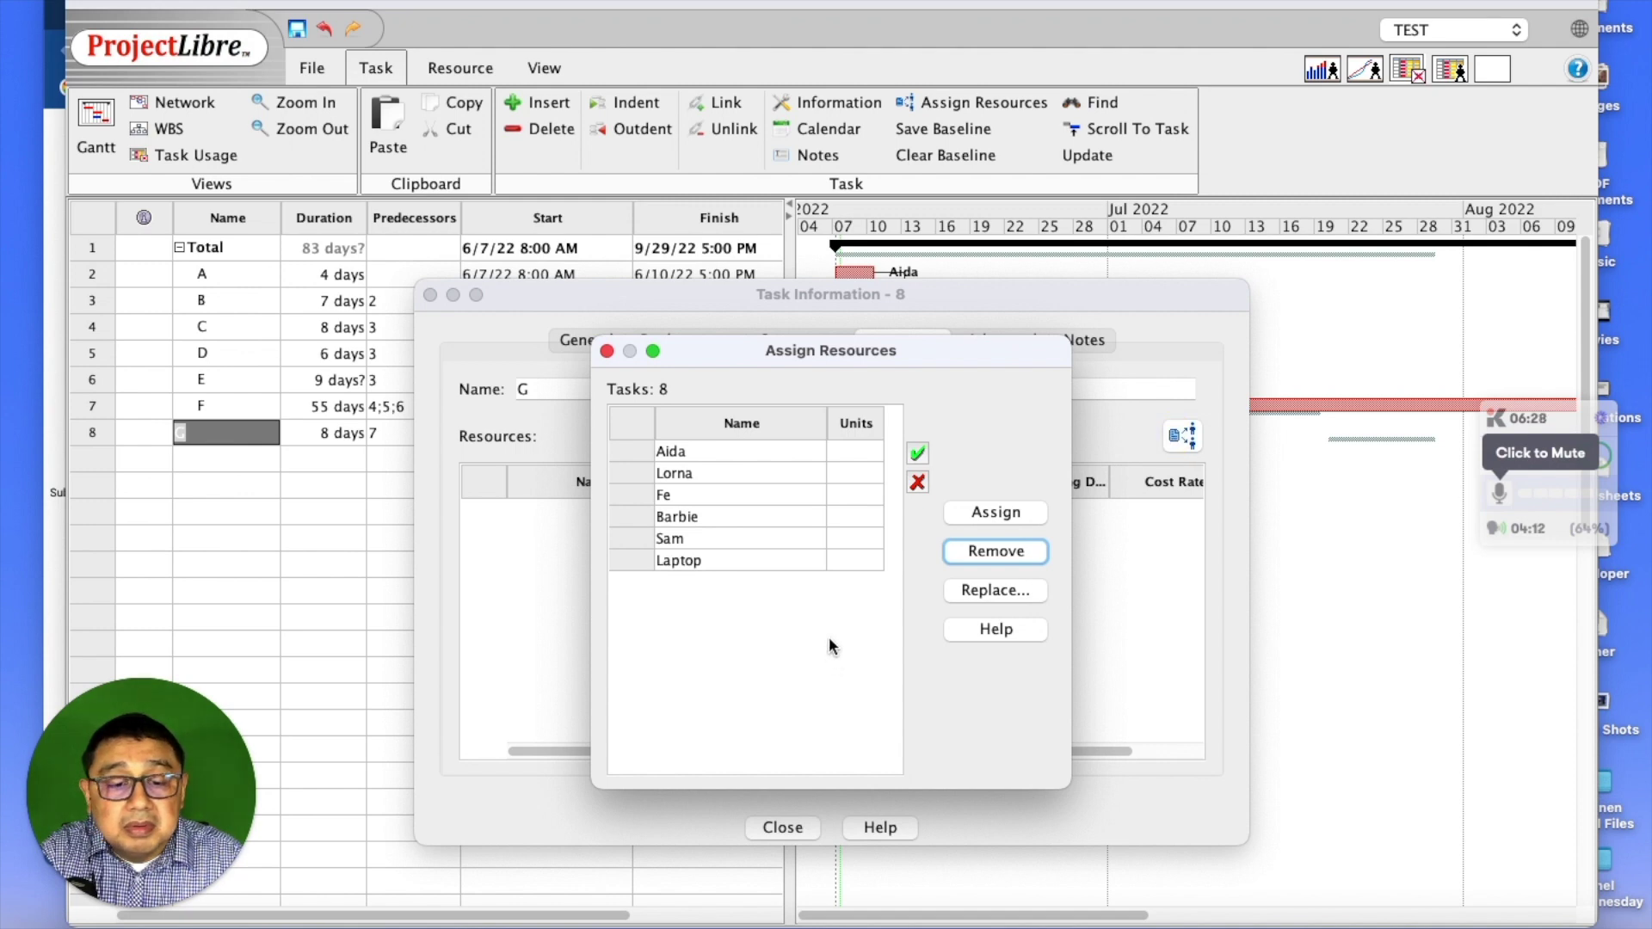
left_click(785, 469)
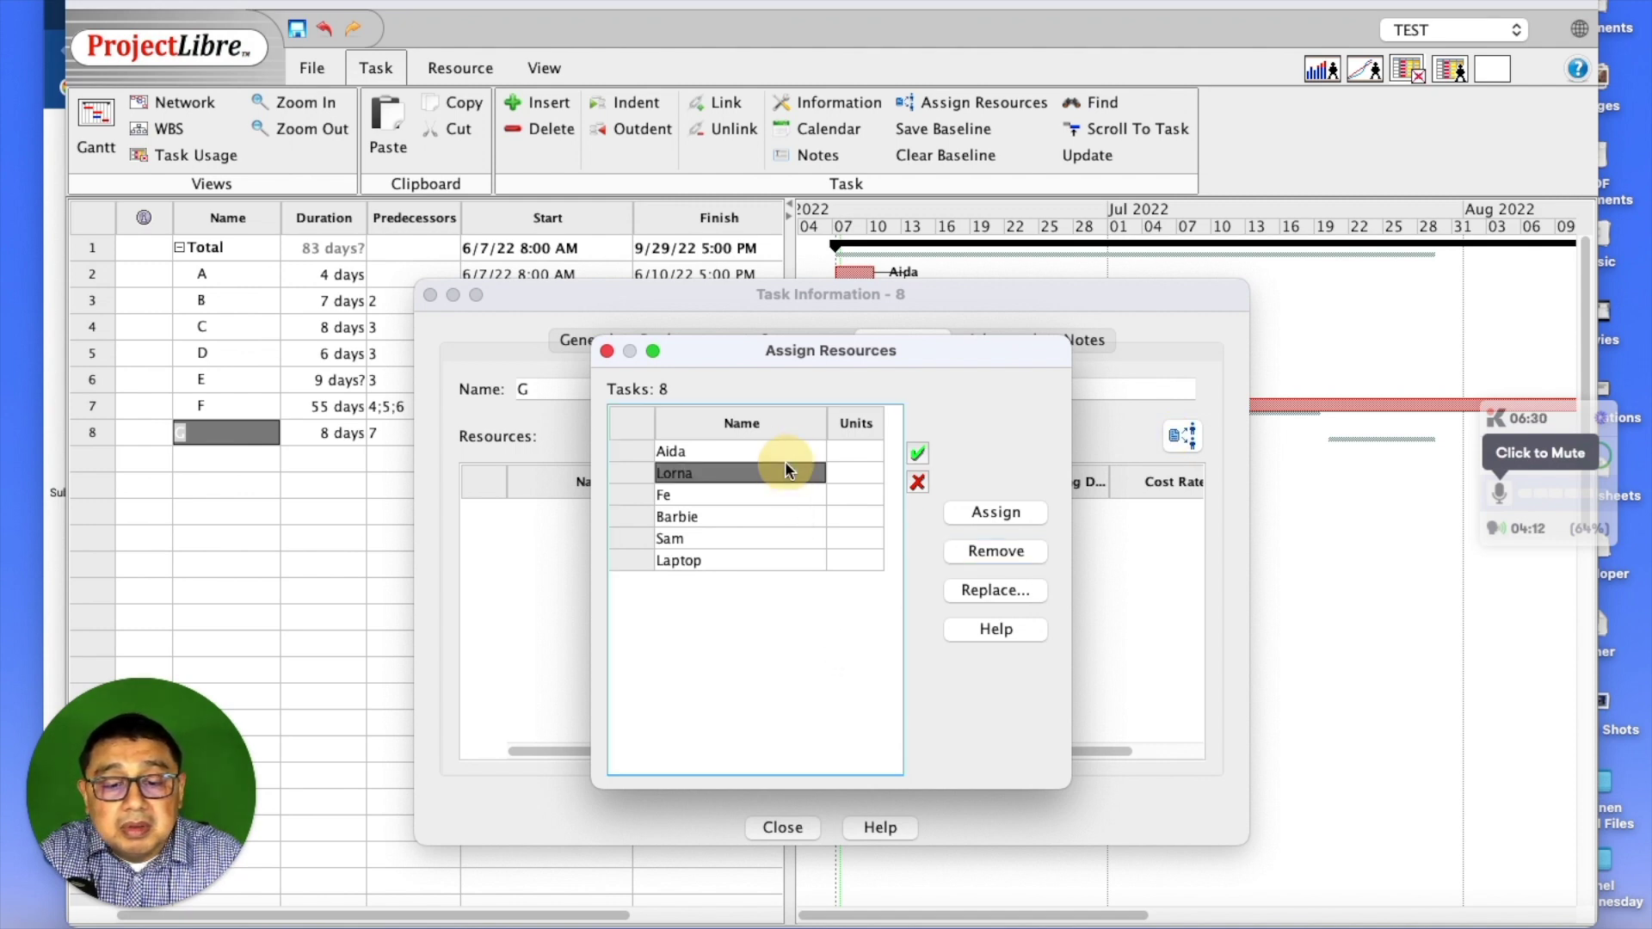
left_click(876, 475)
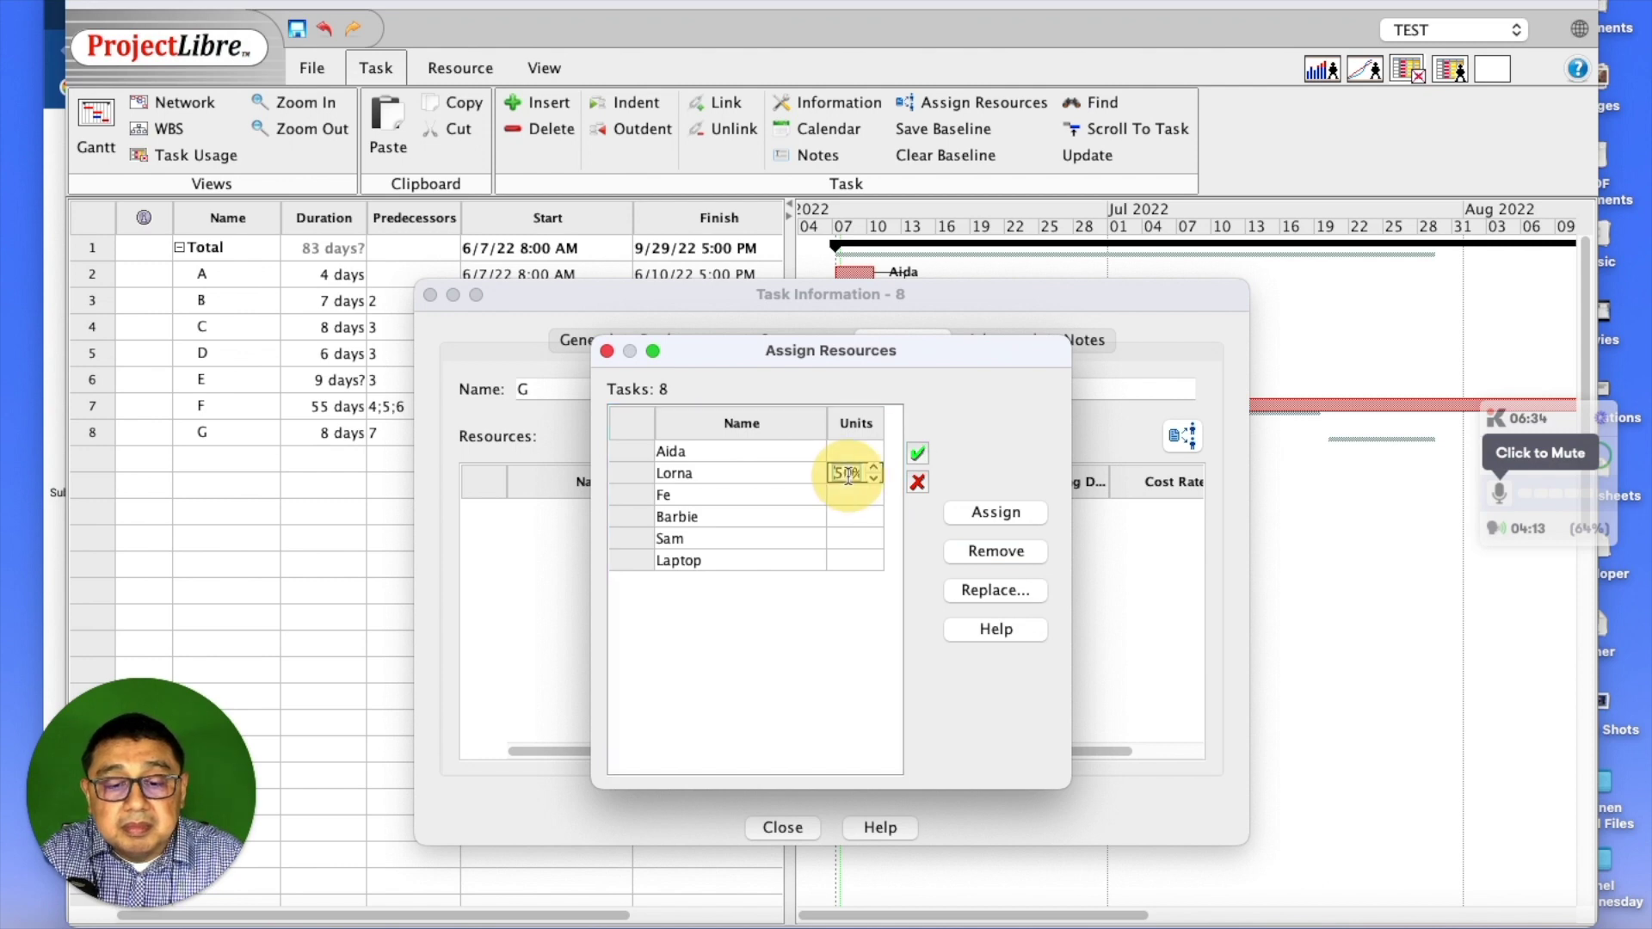
double_click(860, 475)
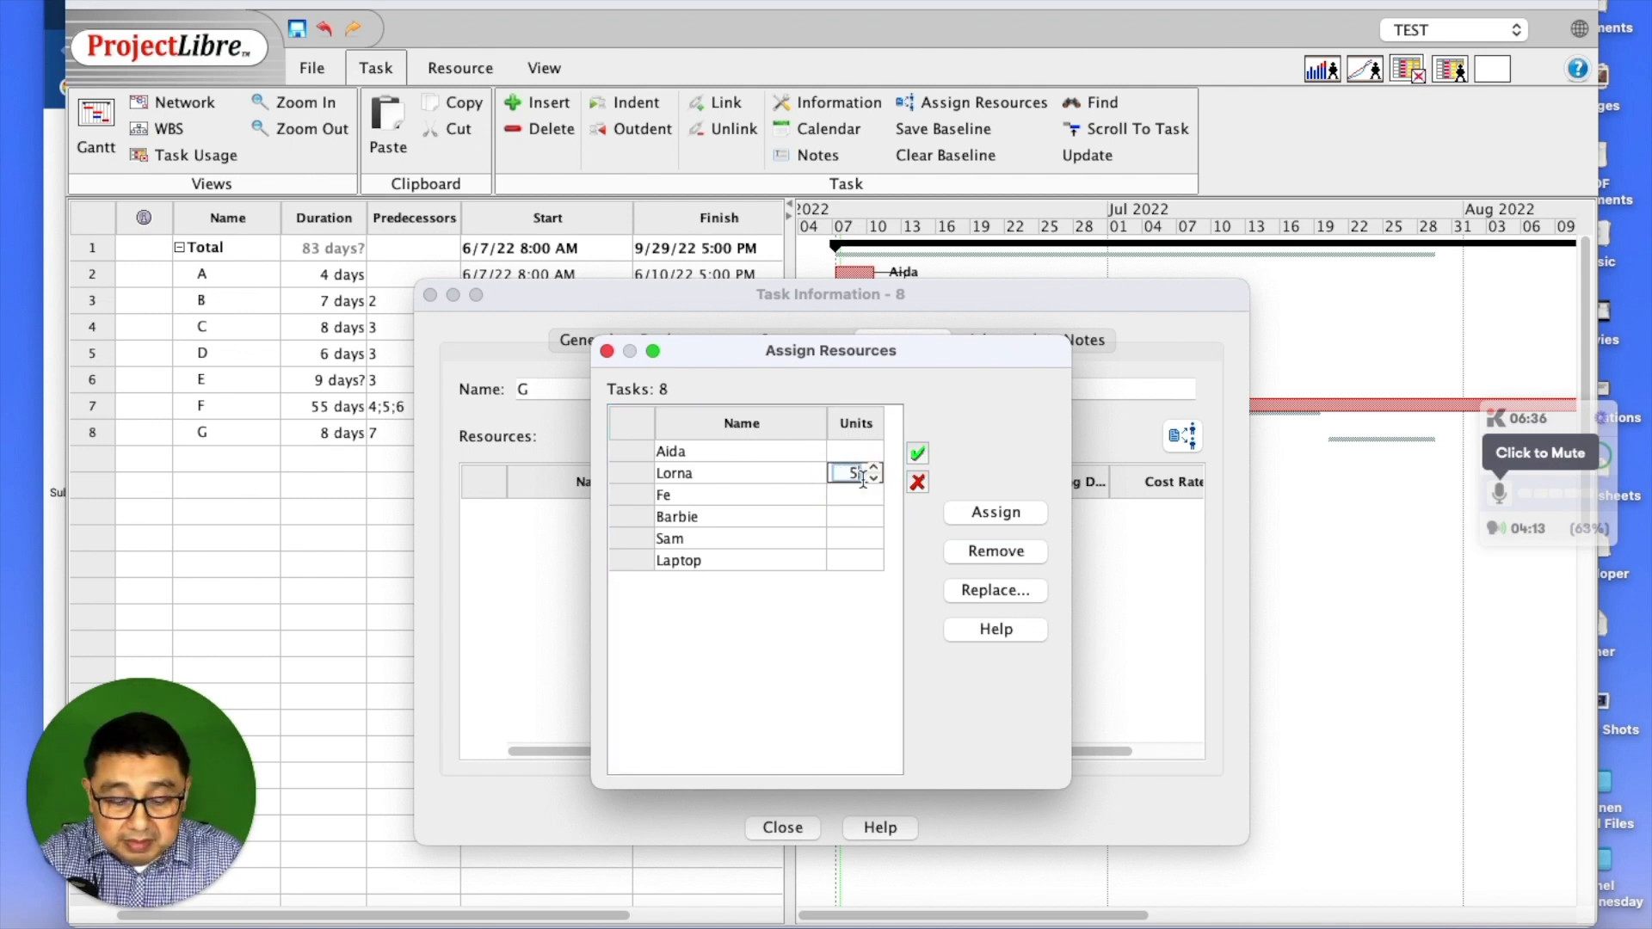
type("40")
left_click(1020, 516)
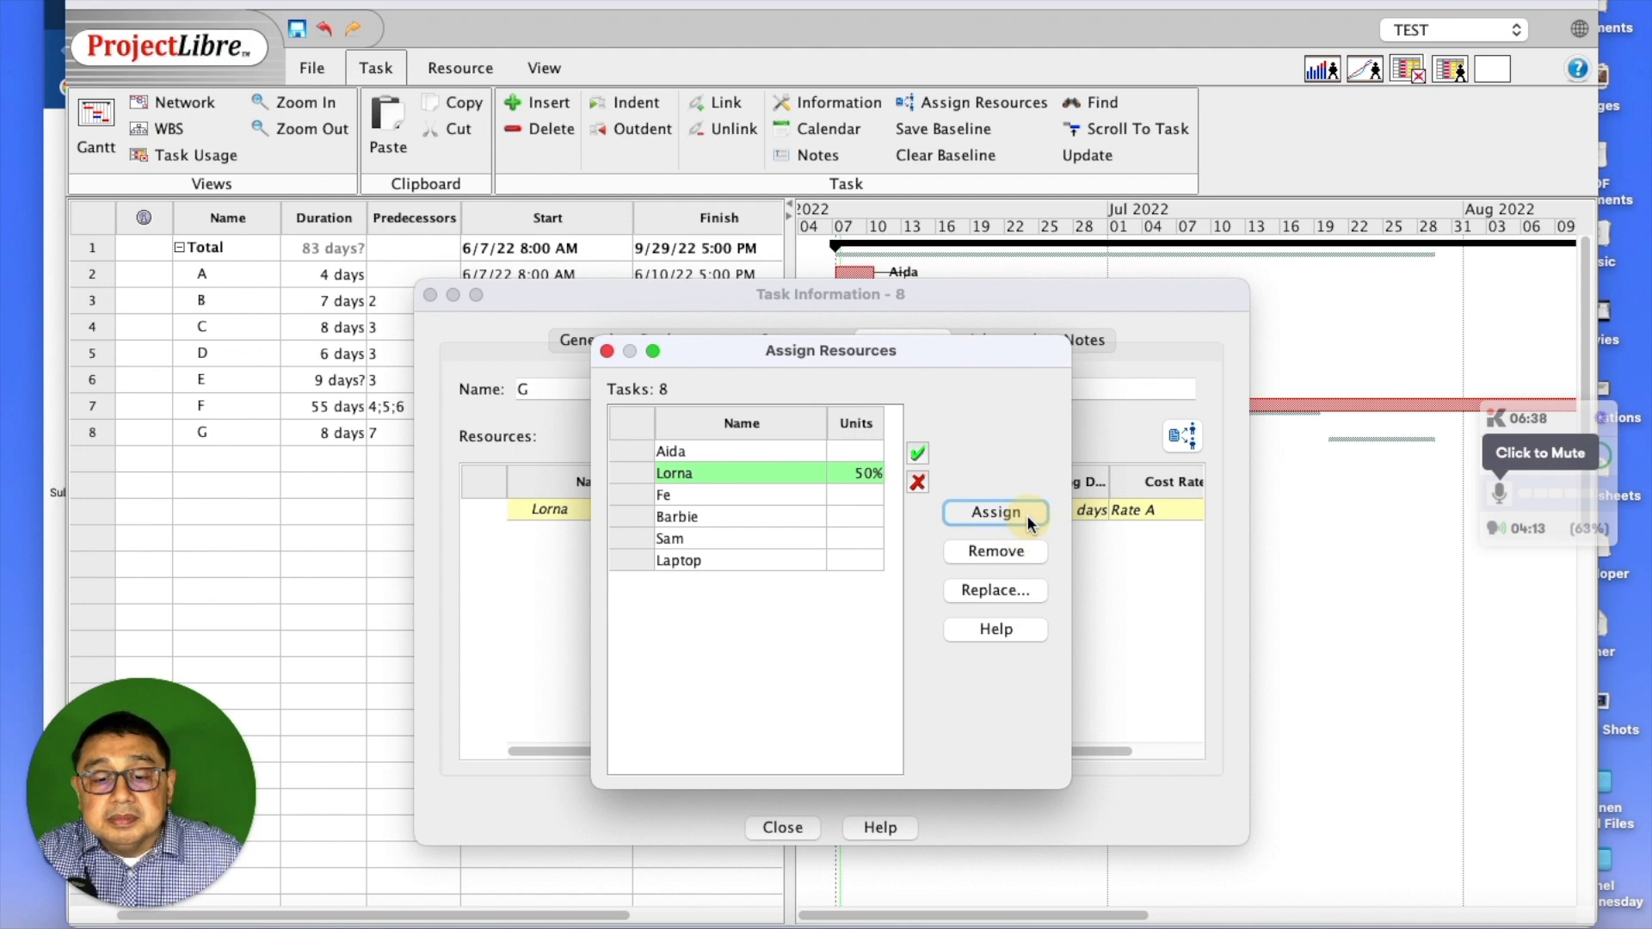
left_click(606, 349)
left_click(429, 294)
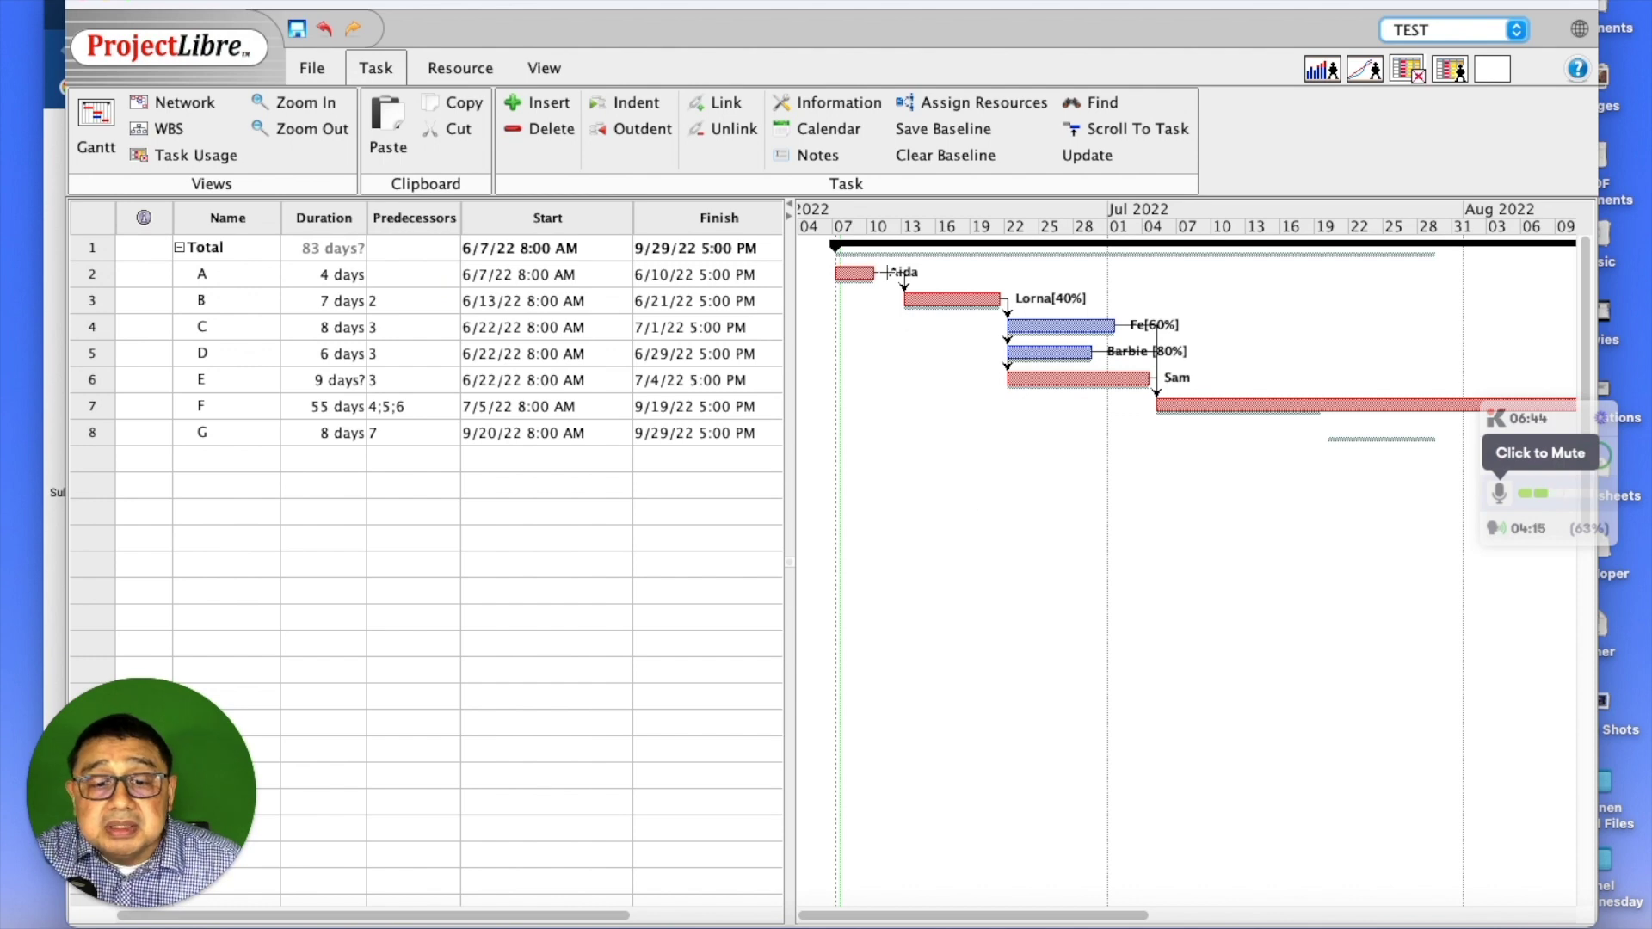
Step: Set the first resource's assignment units on task A to 20%
double_click(90, 270)
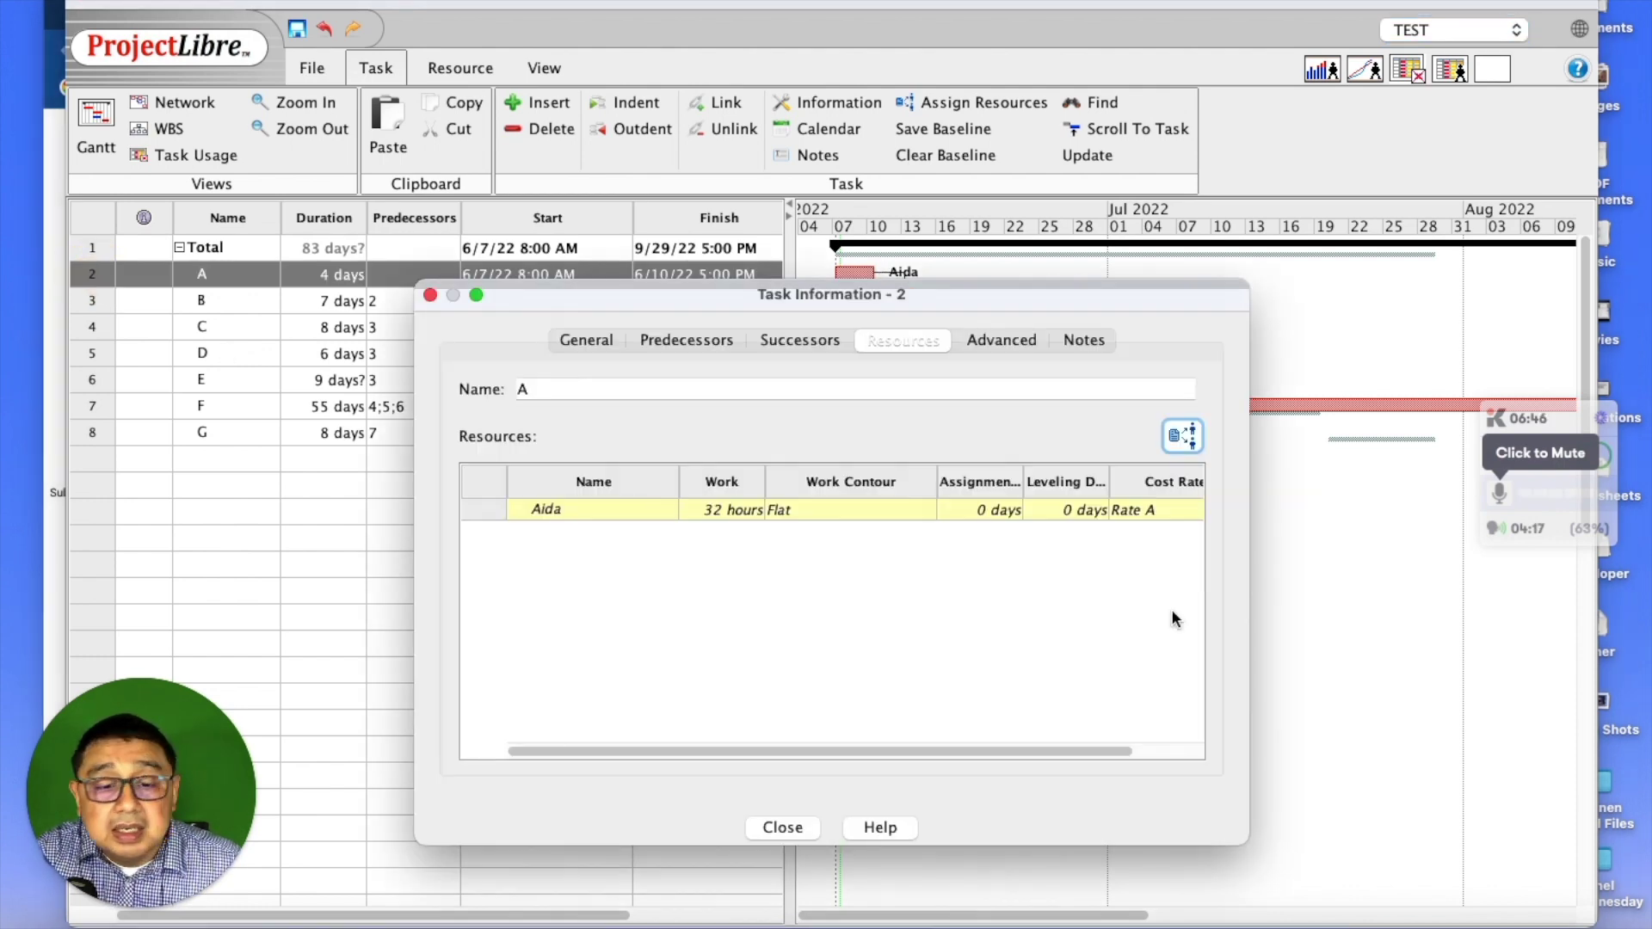
left_click(1180, 437)
left_click(856, 452)
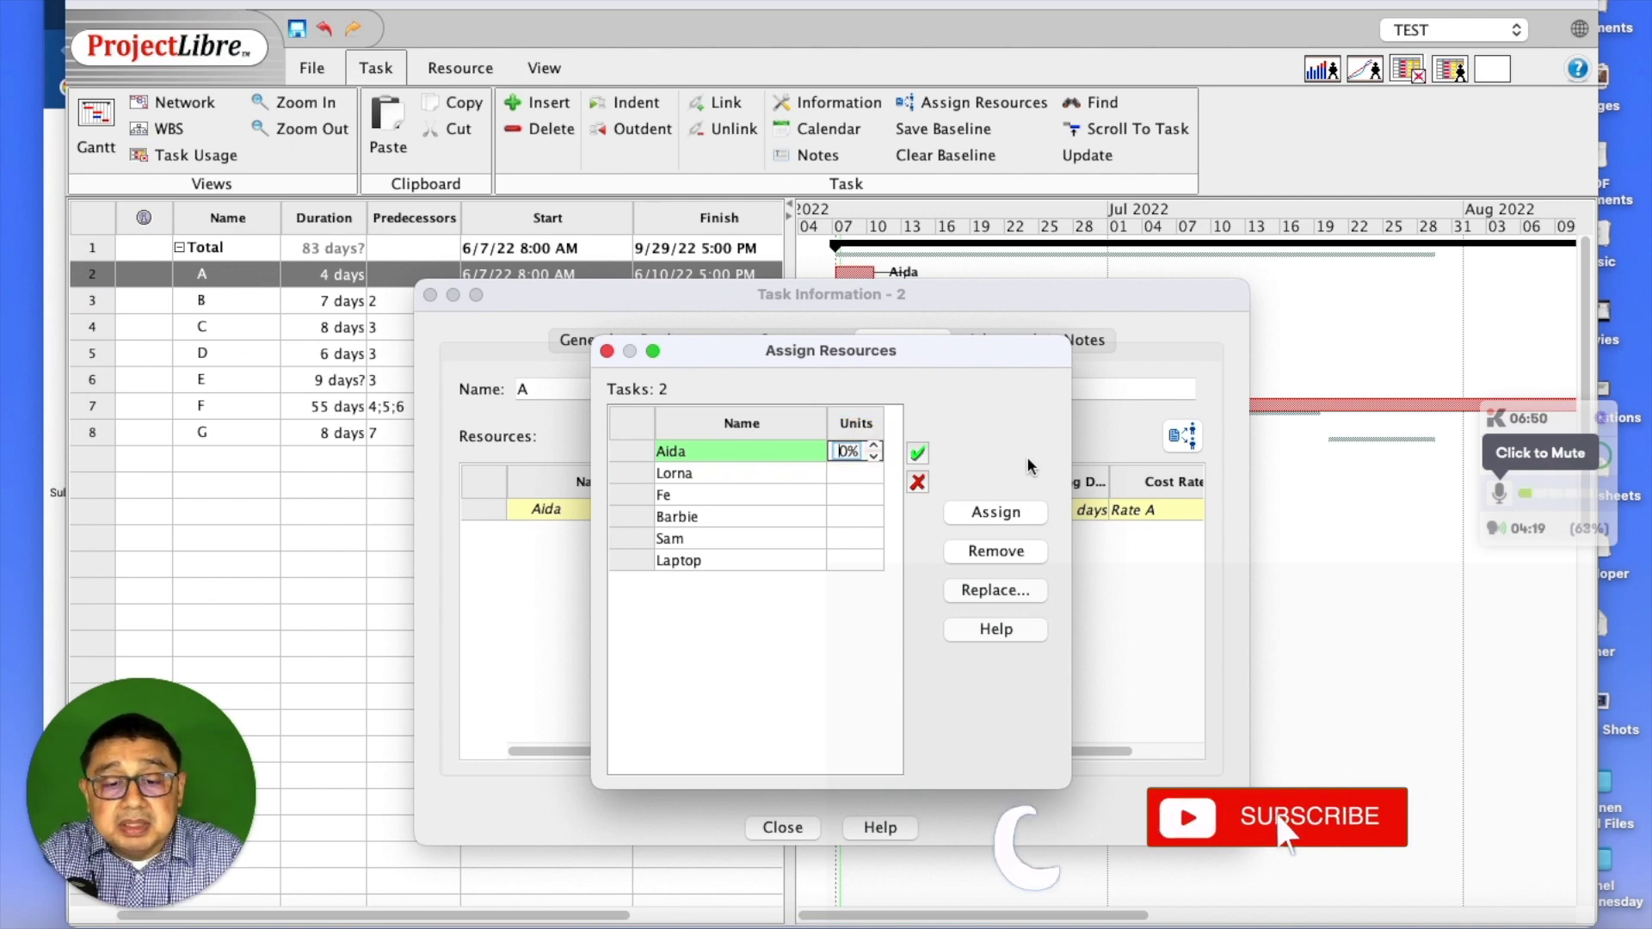
type("2")
left_click(998, 516)
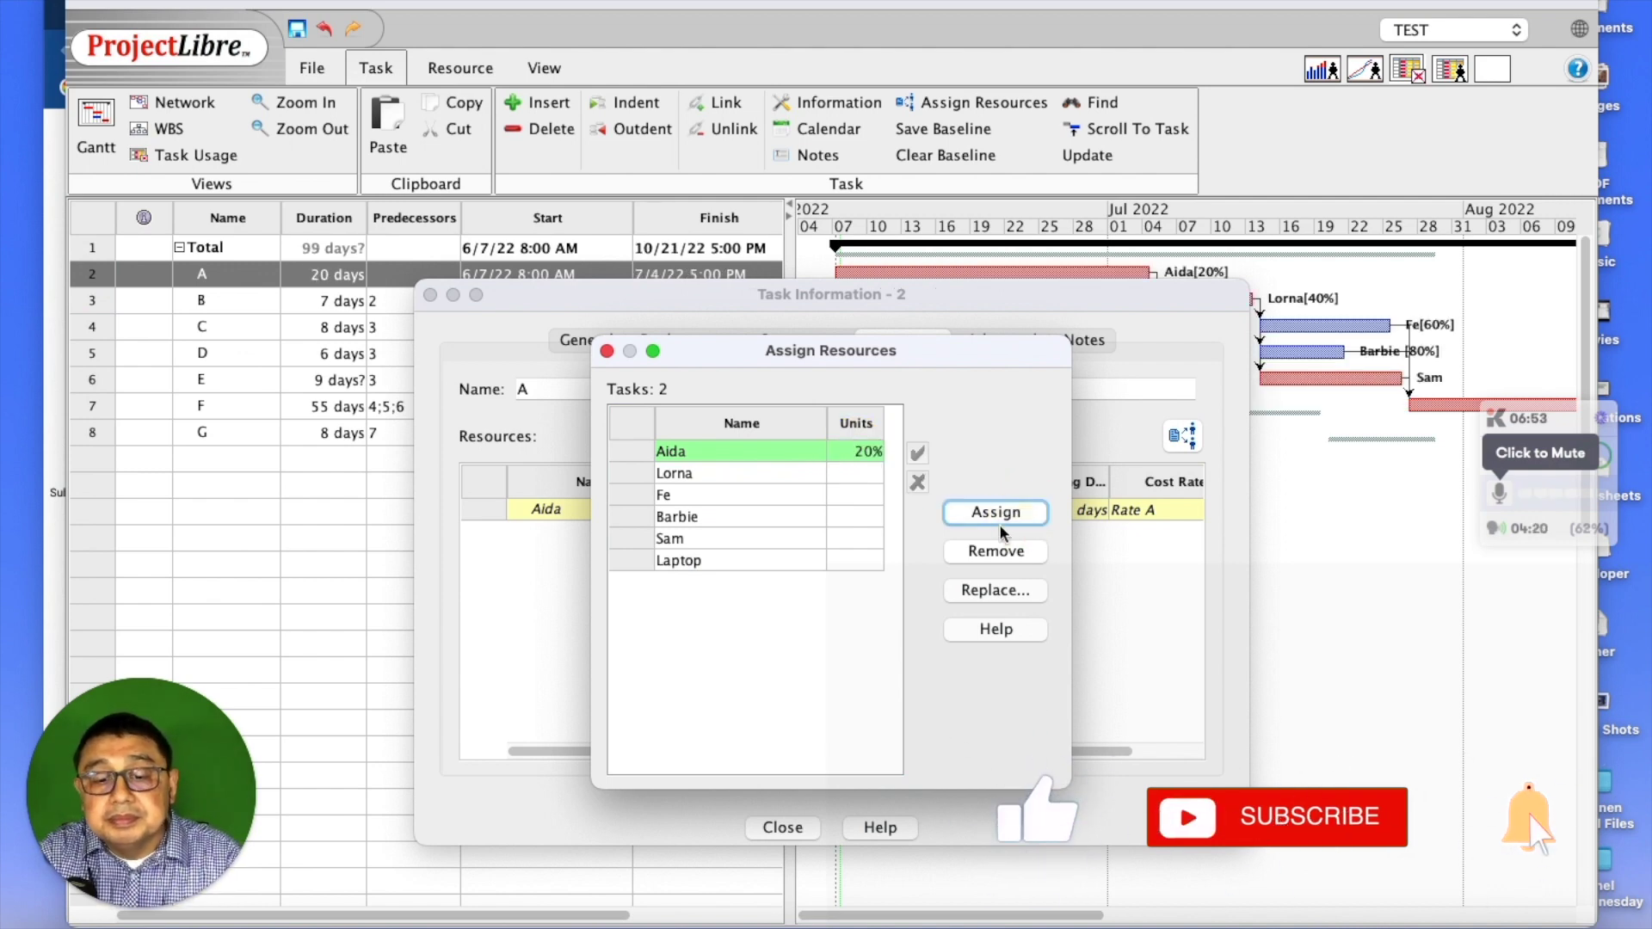
left_click(606, 351)
left_click(431, 298)
Step: Set the duration of task A to 4 days
left_click(331, 277)
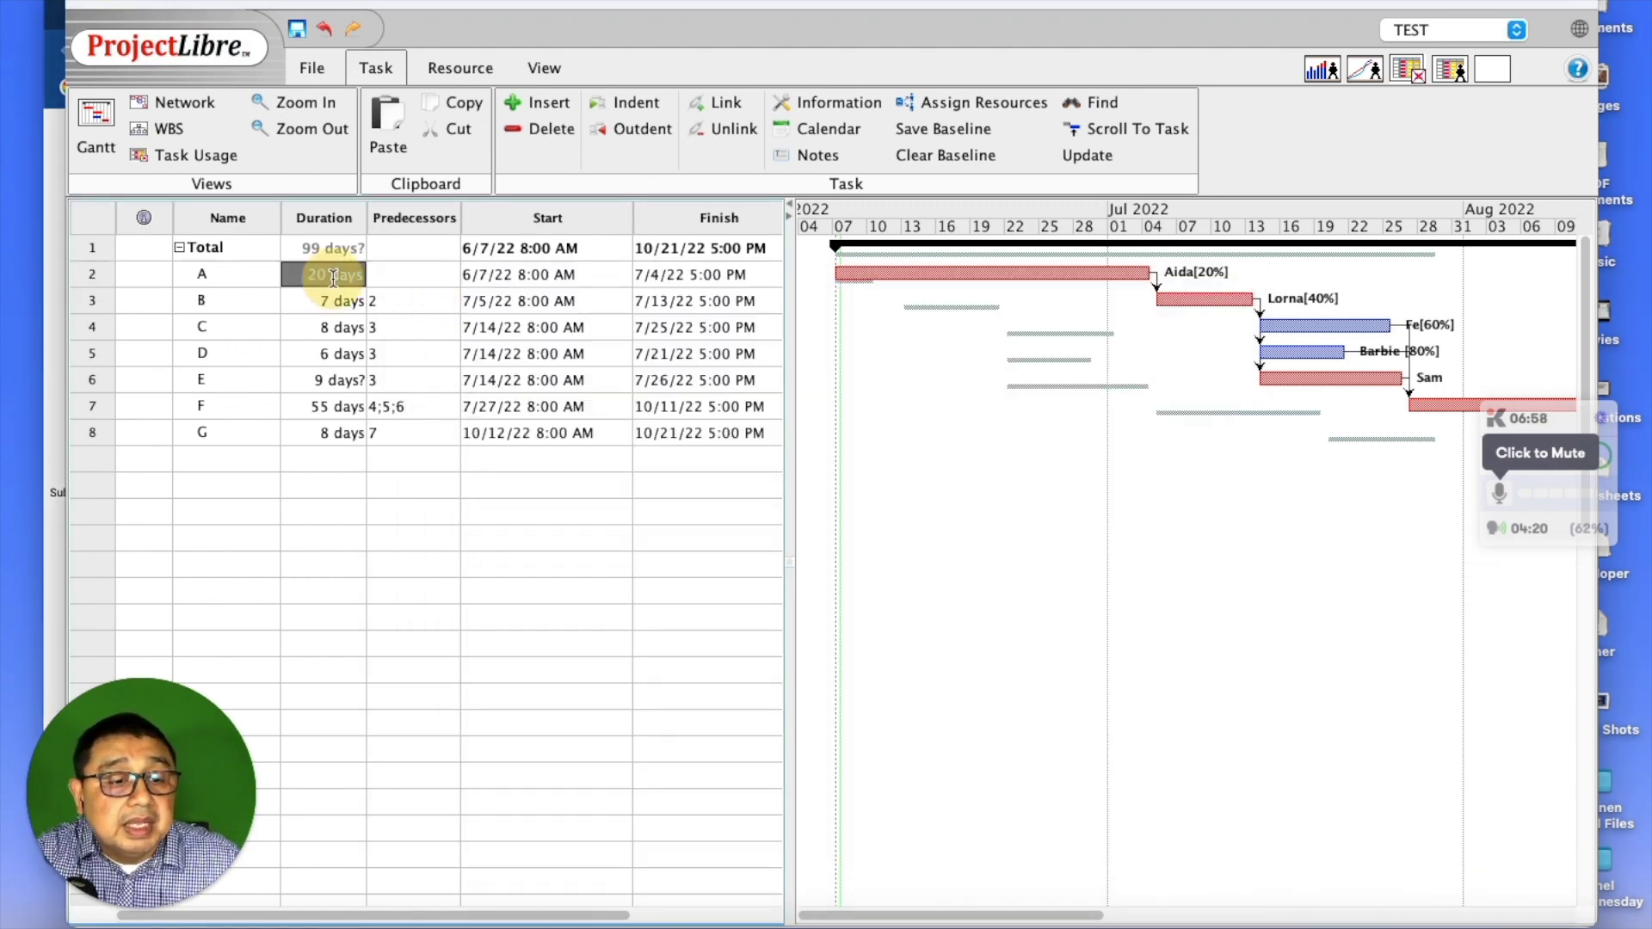
key("BackSpace")
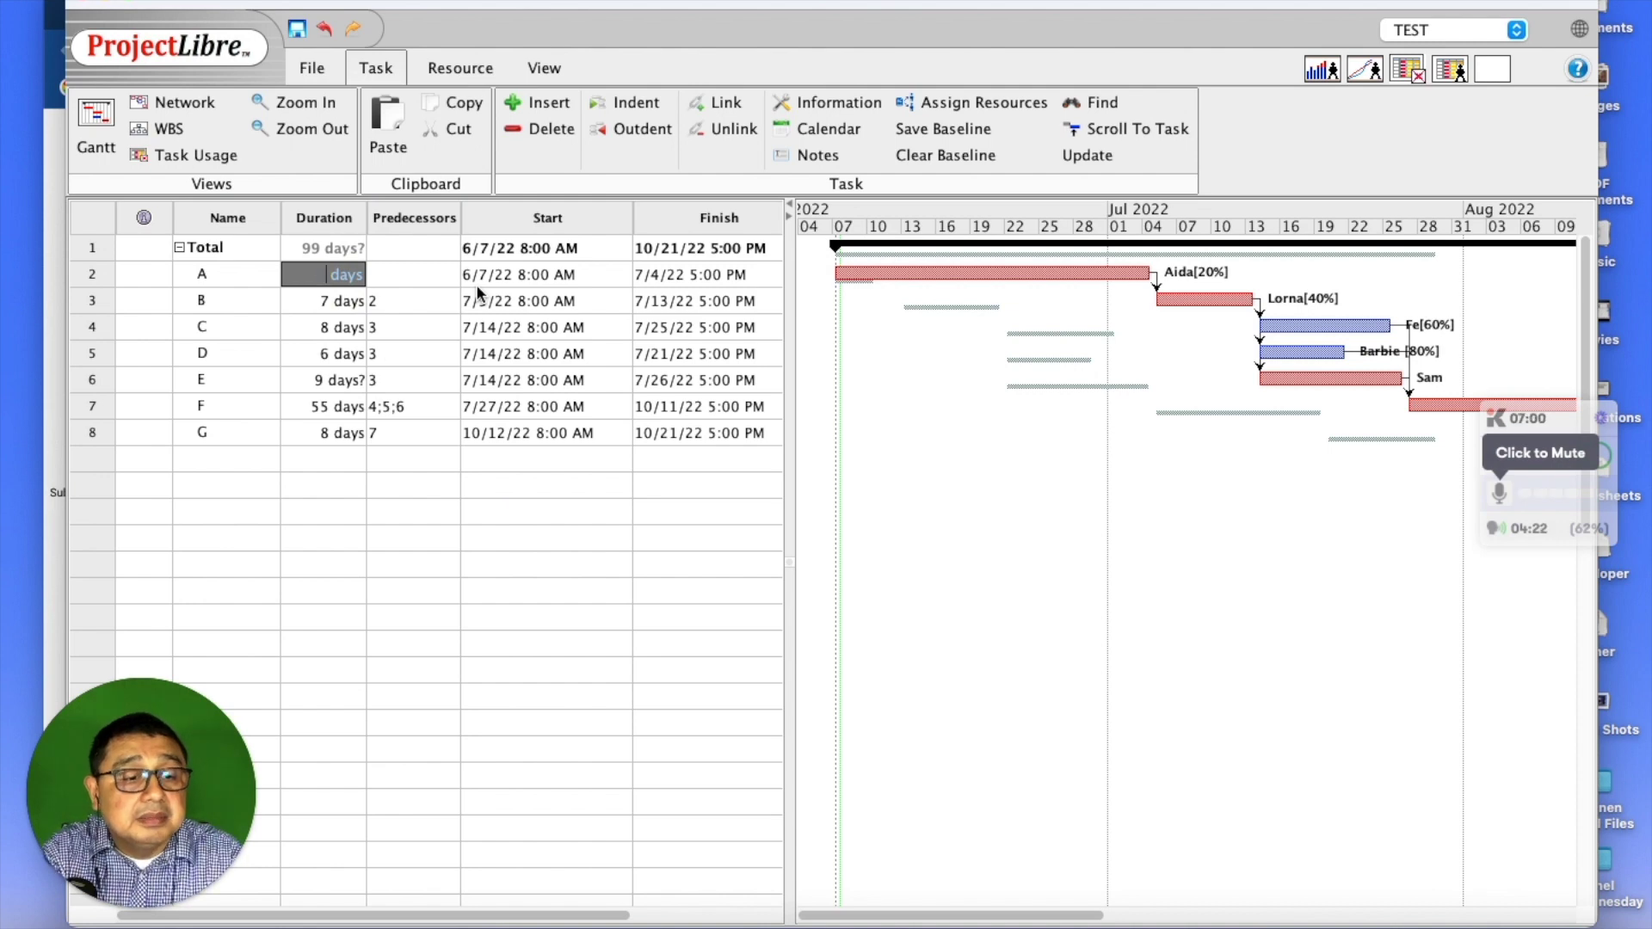
type("4")
key("Return")
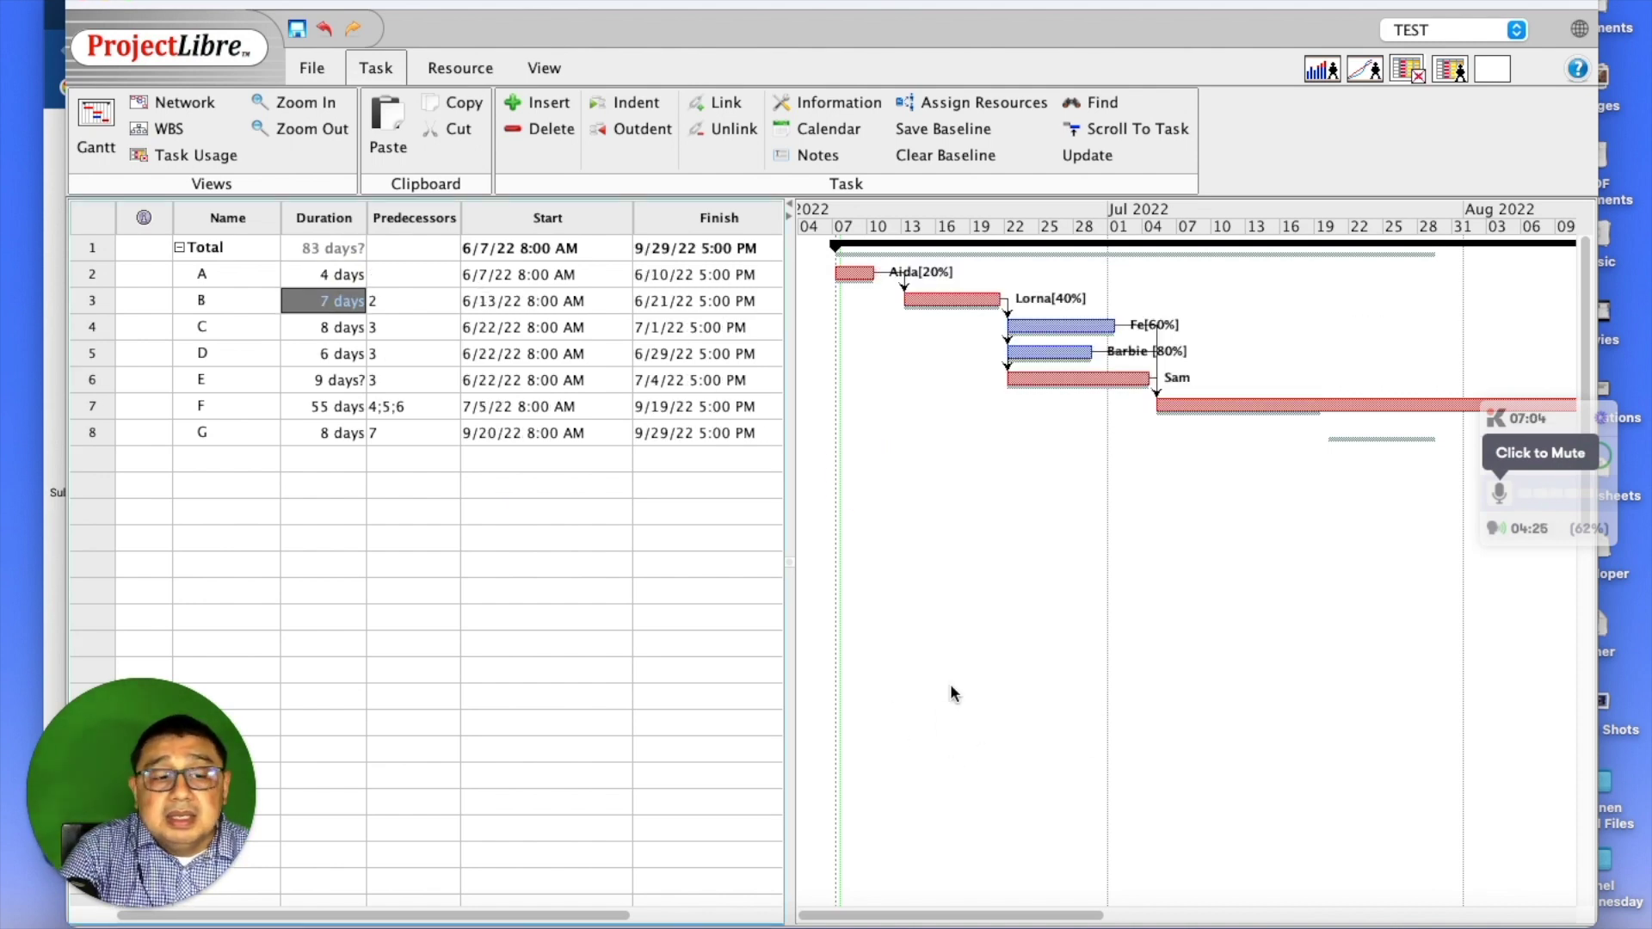
Step: Insert a Cost column before the Work Contour column in the Resource Usage view
left_click(442, 75)
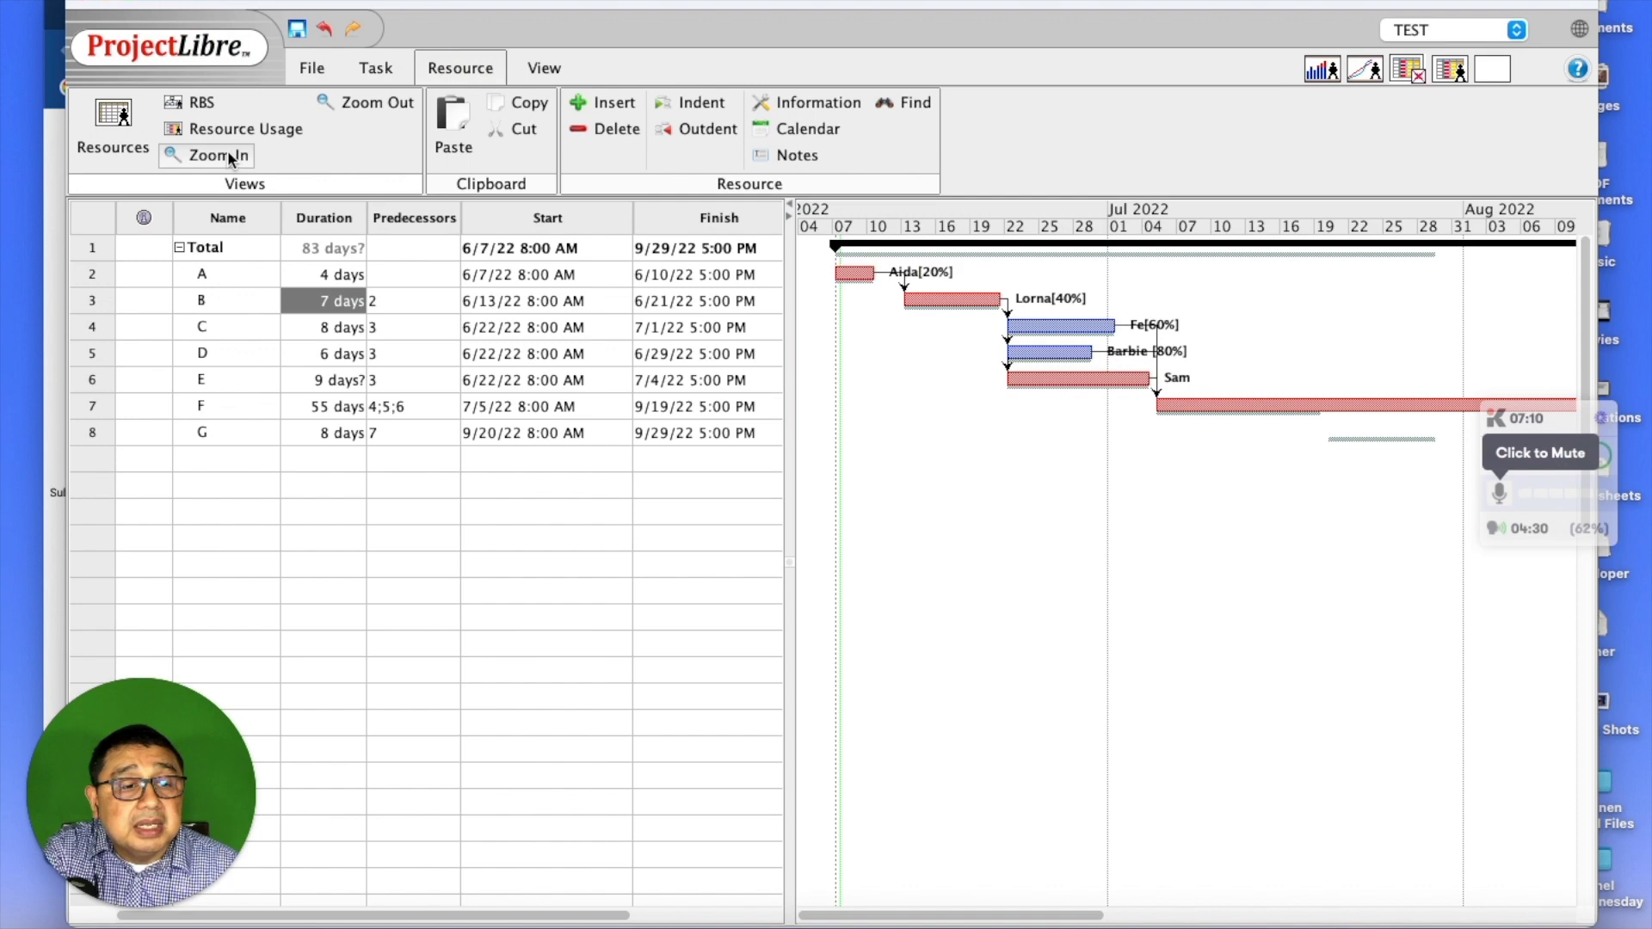
left_click(221, 127)
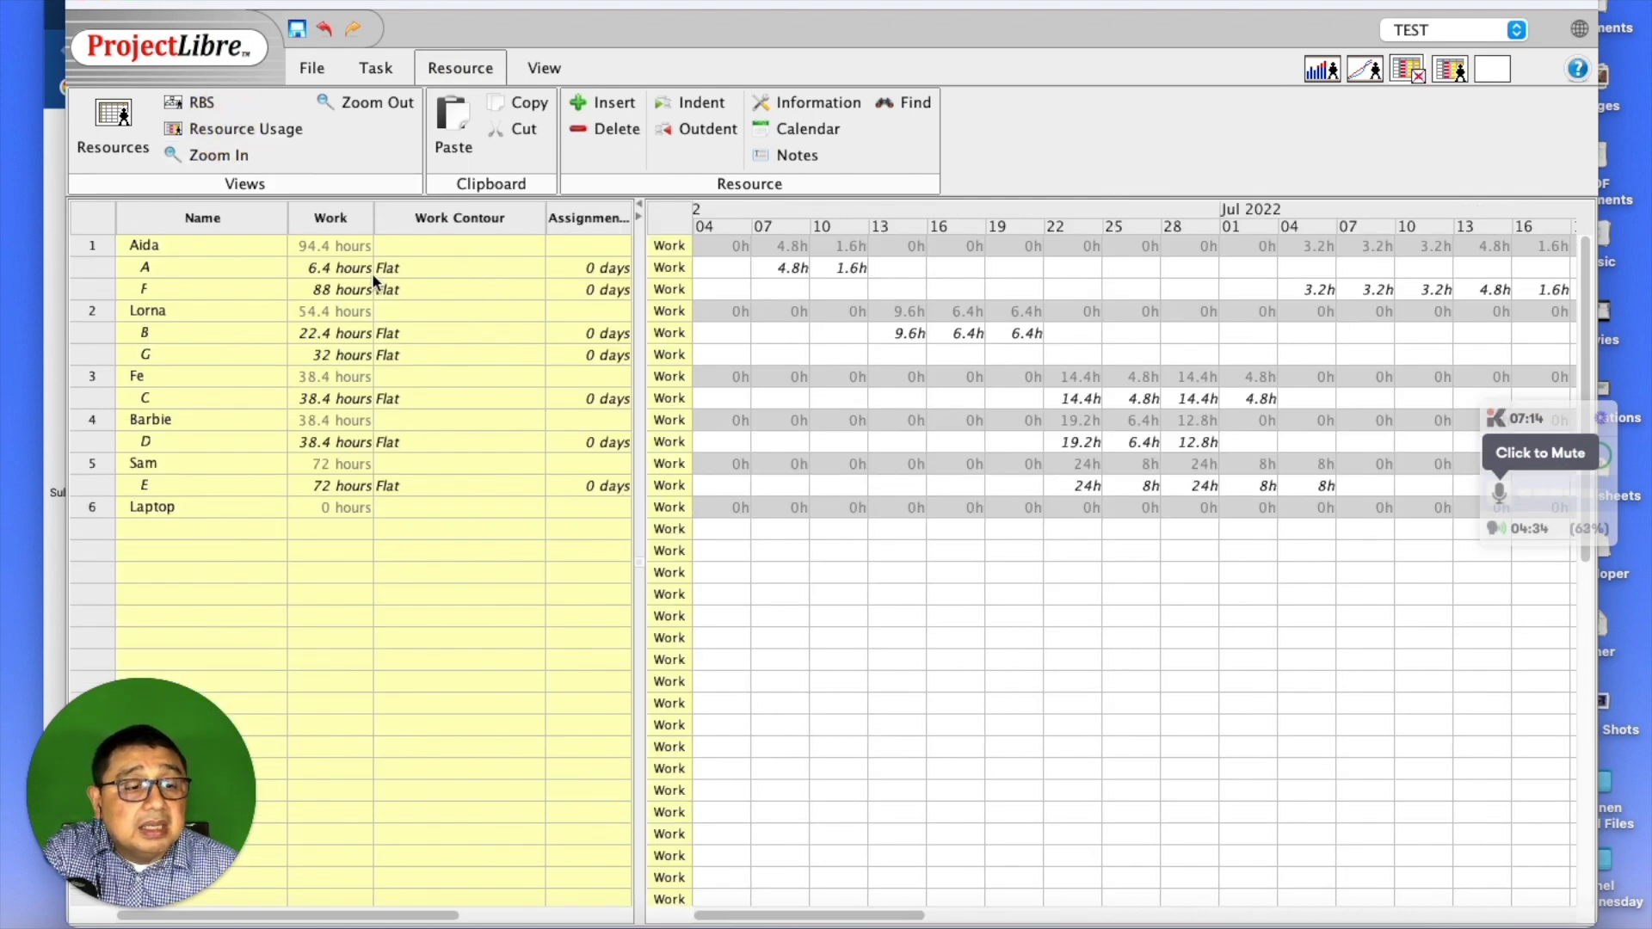
right_click(401, 219)
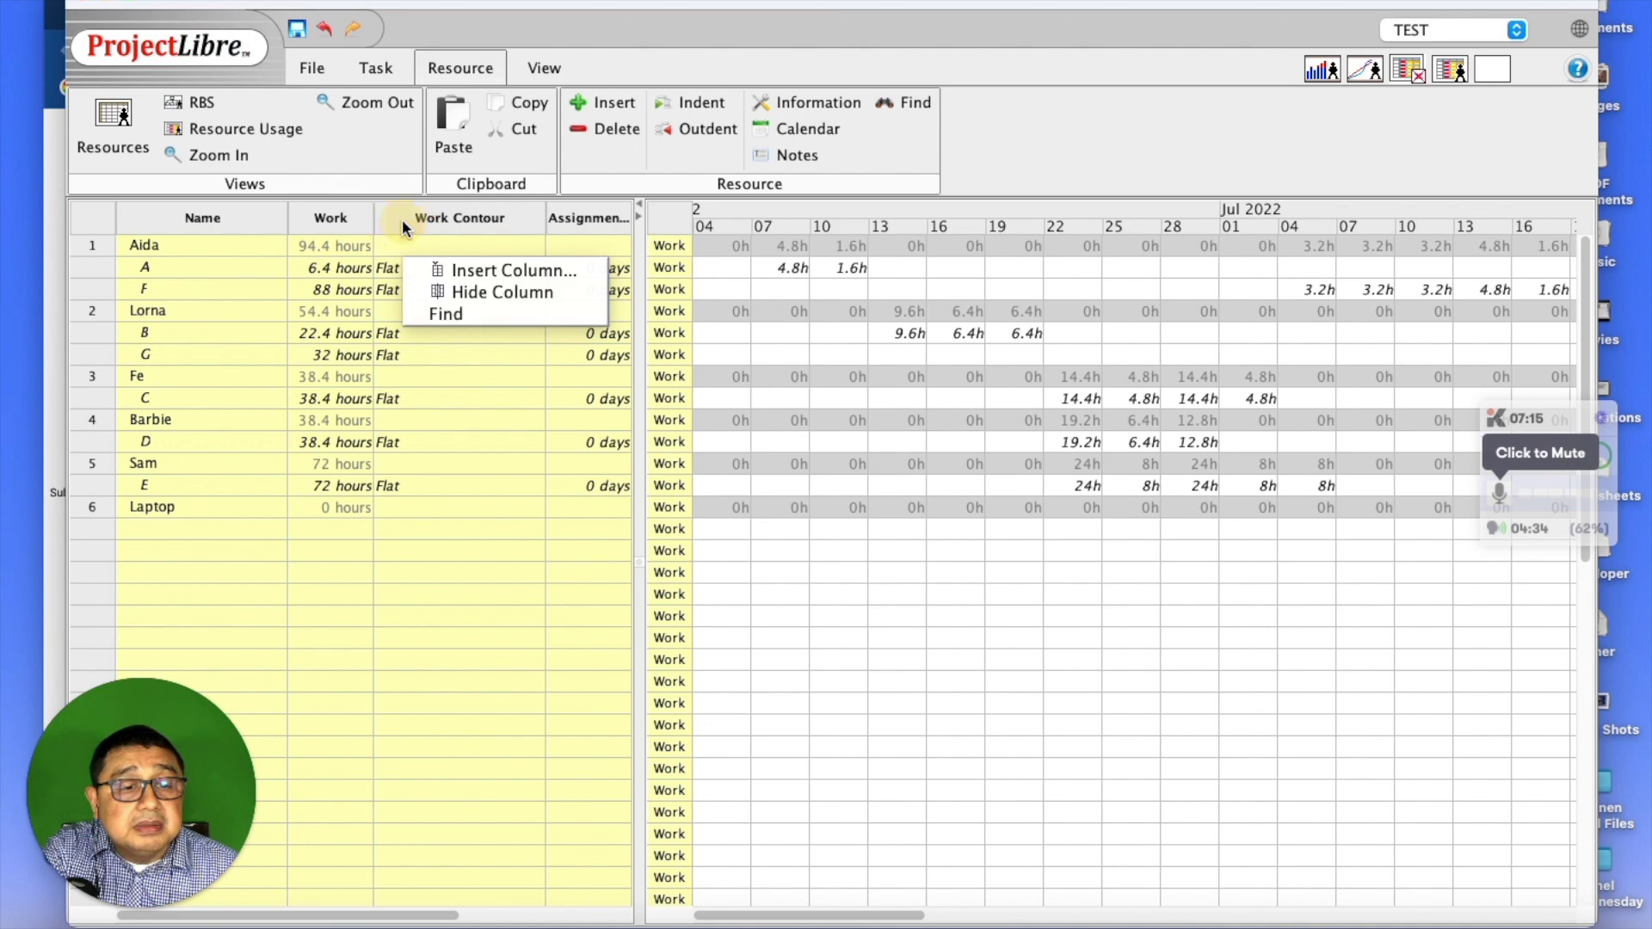
left_click(485, 271)
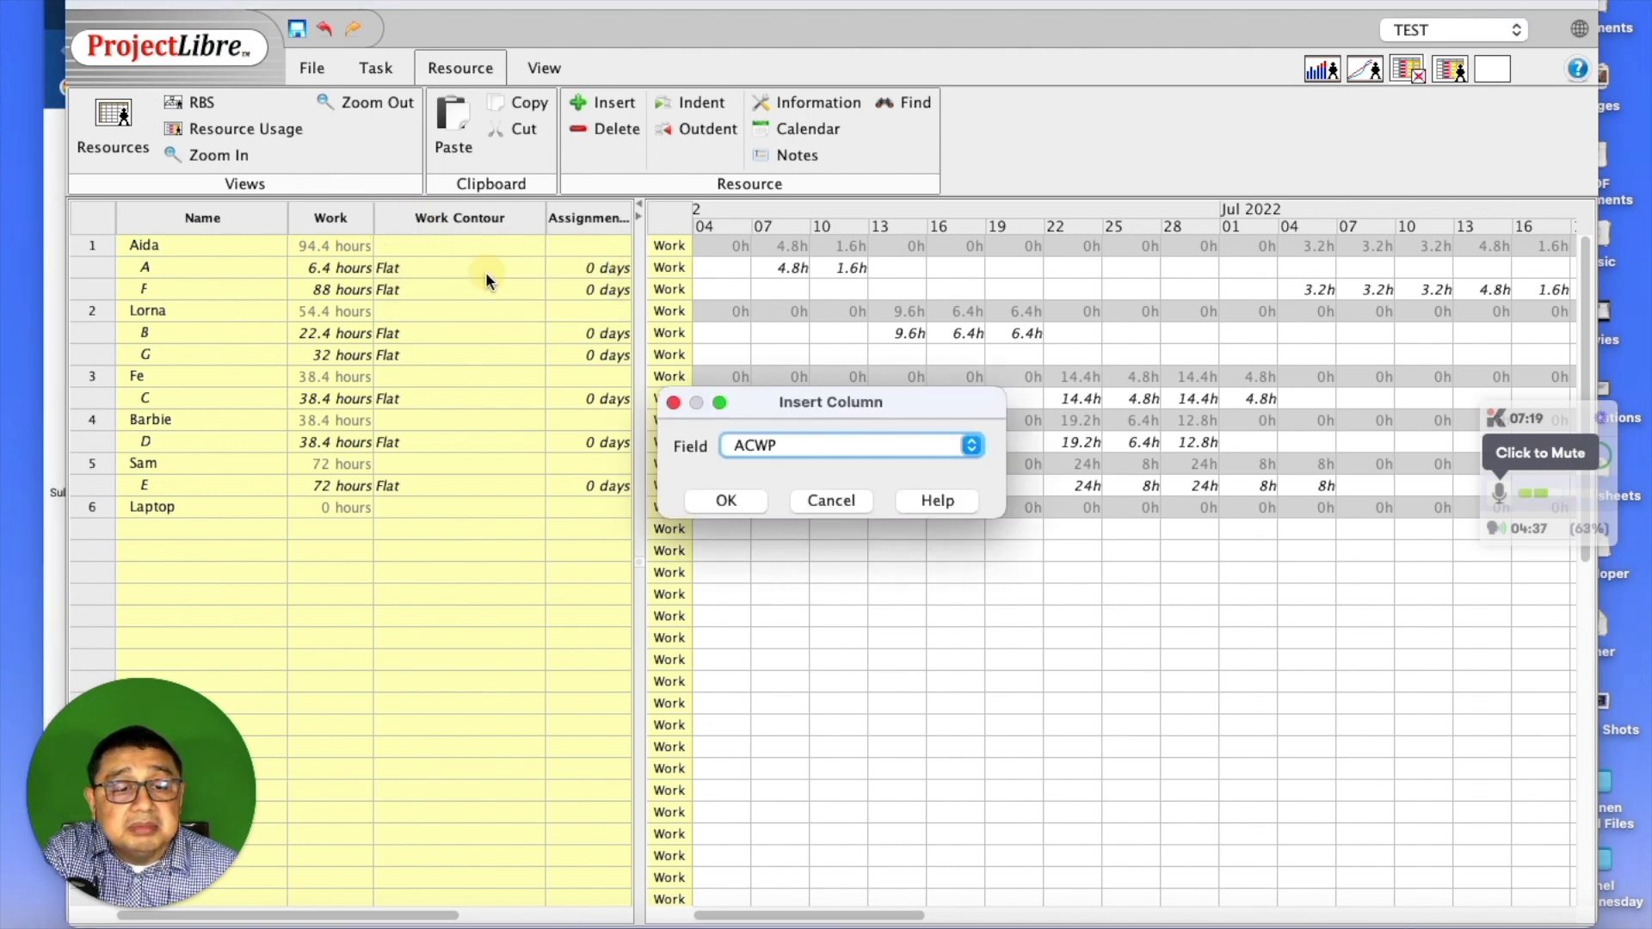
left_click(814, 445)
key("Down")
key("Down")
key("Down")
key("Down")
key("Down")
key("Down")
key("Down")
key("Down")
key("Down")
key("Down")
key("Down")
key("Down")
key("Down")
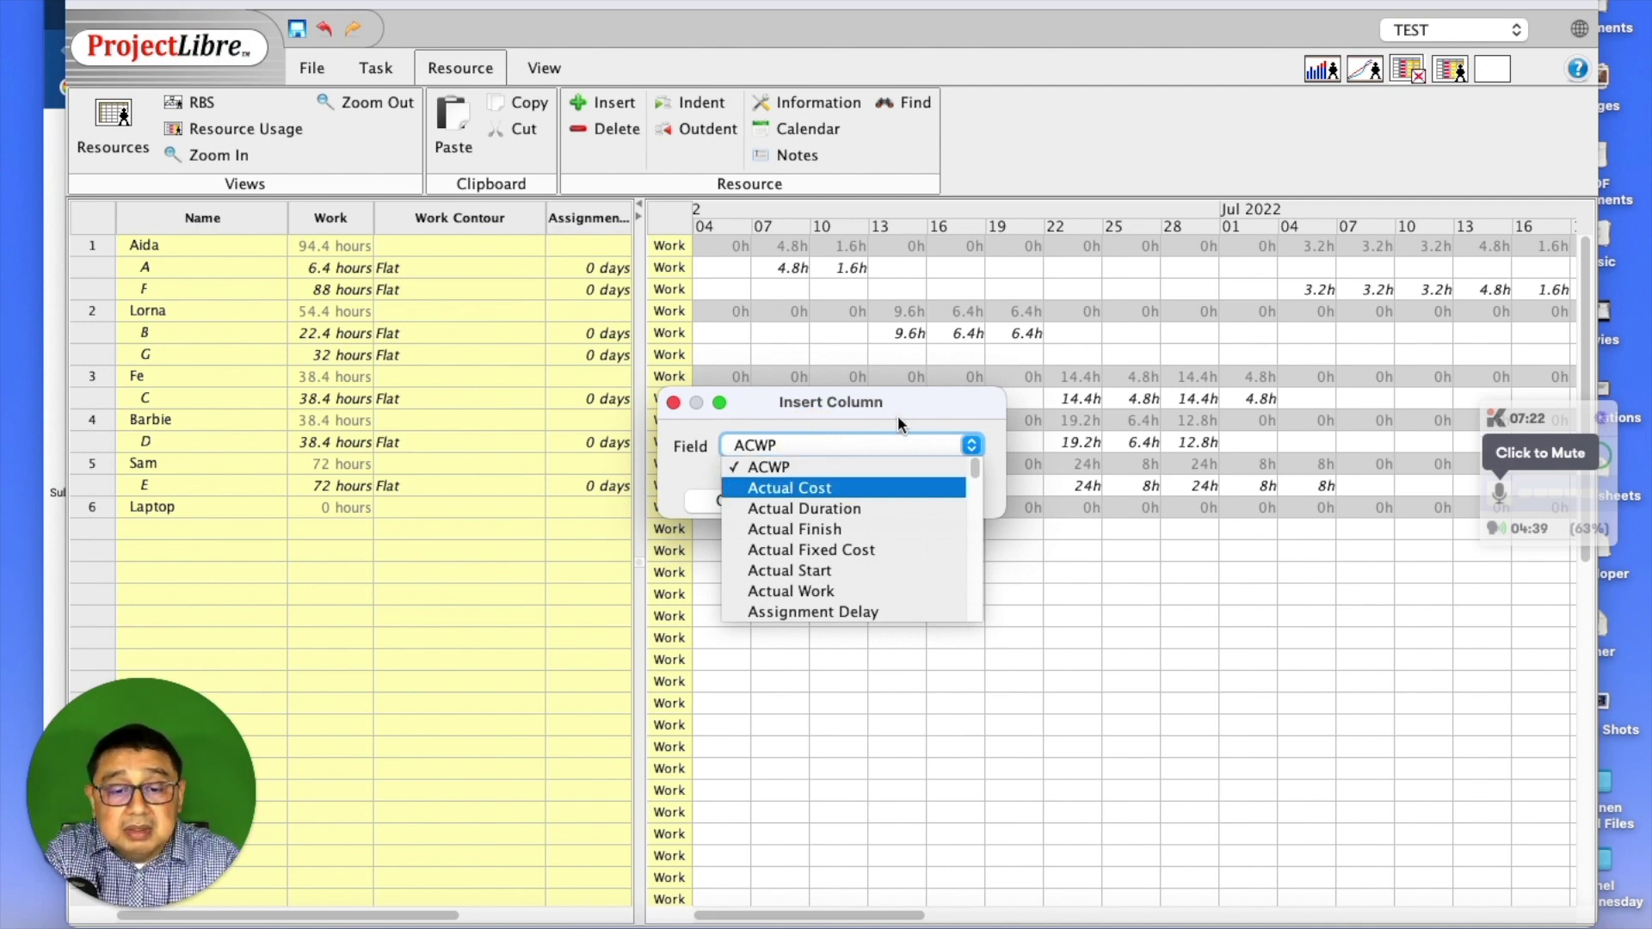
key("Down")
key("Down")
key("Down")
key("Down")
key("Down")
key("Down")
key("Down")
key("Down")
key("Down")
key("Down")
key("Down")
key("Down")
key("Down")
key("Down")
key("Down")
key("Down")
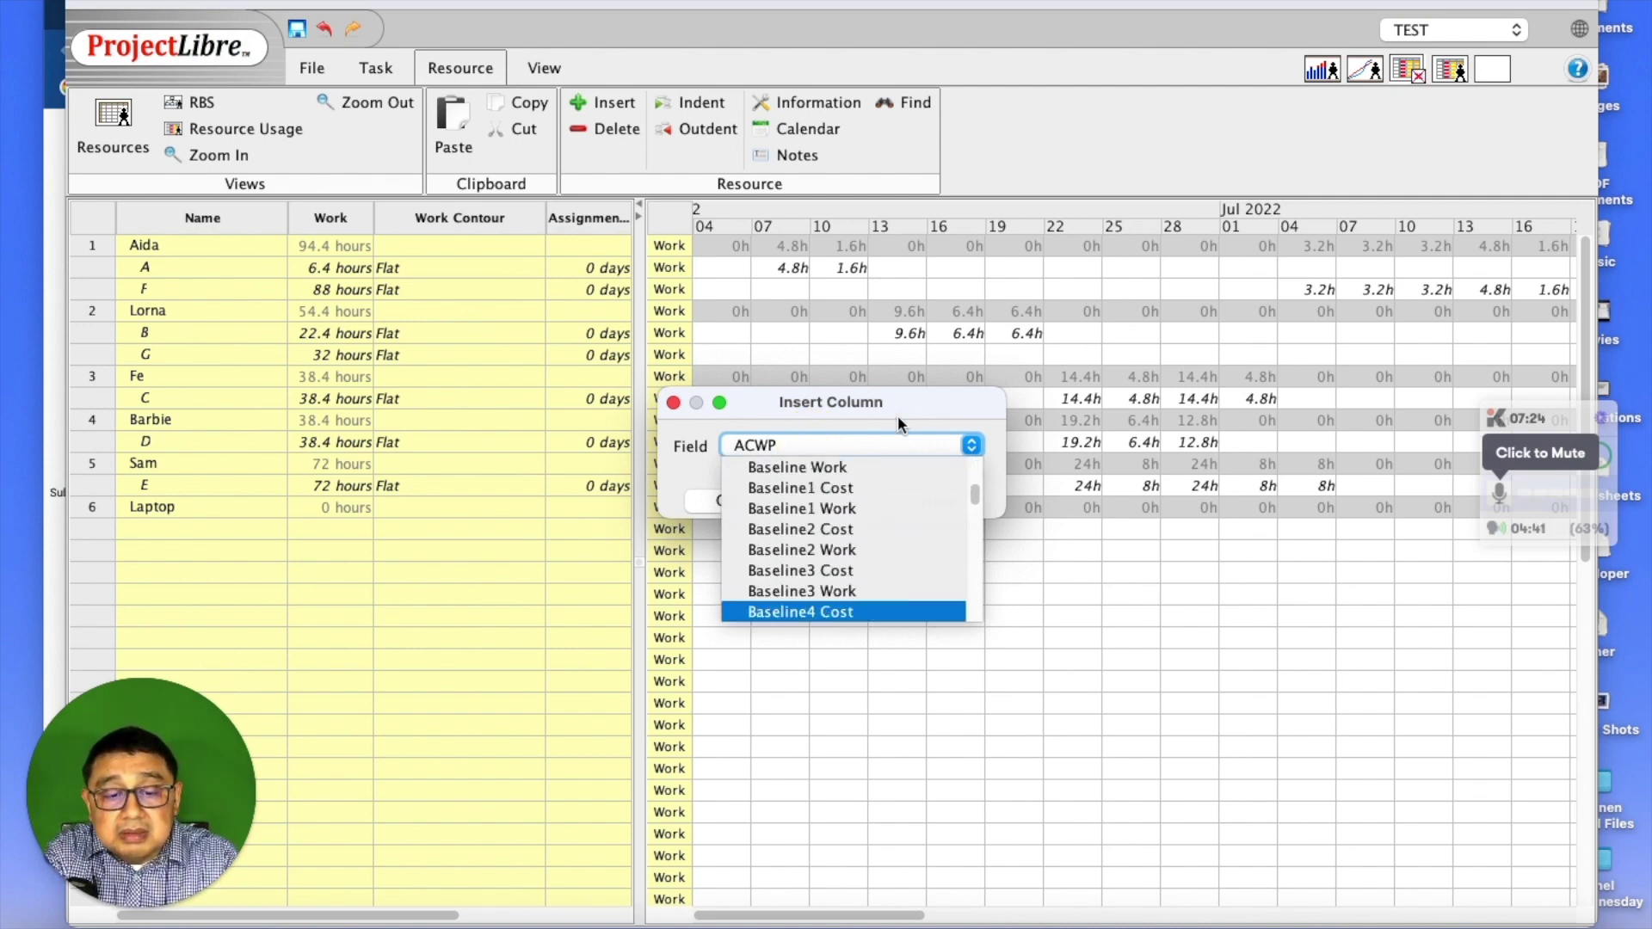
key("Down")
key("Down")
key("Down")
key("Down")
key("Down")
key("Down")
key("Down")
key("Down")
key("Down")
key("Down")
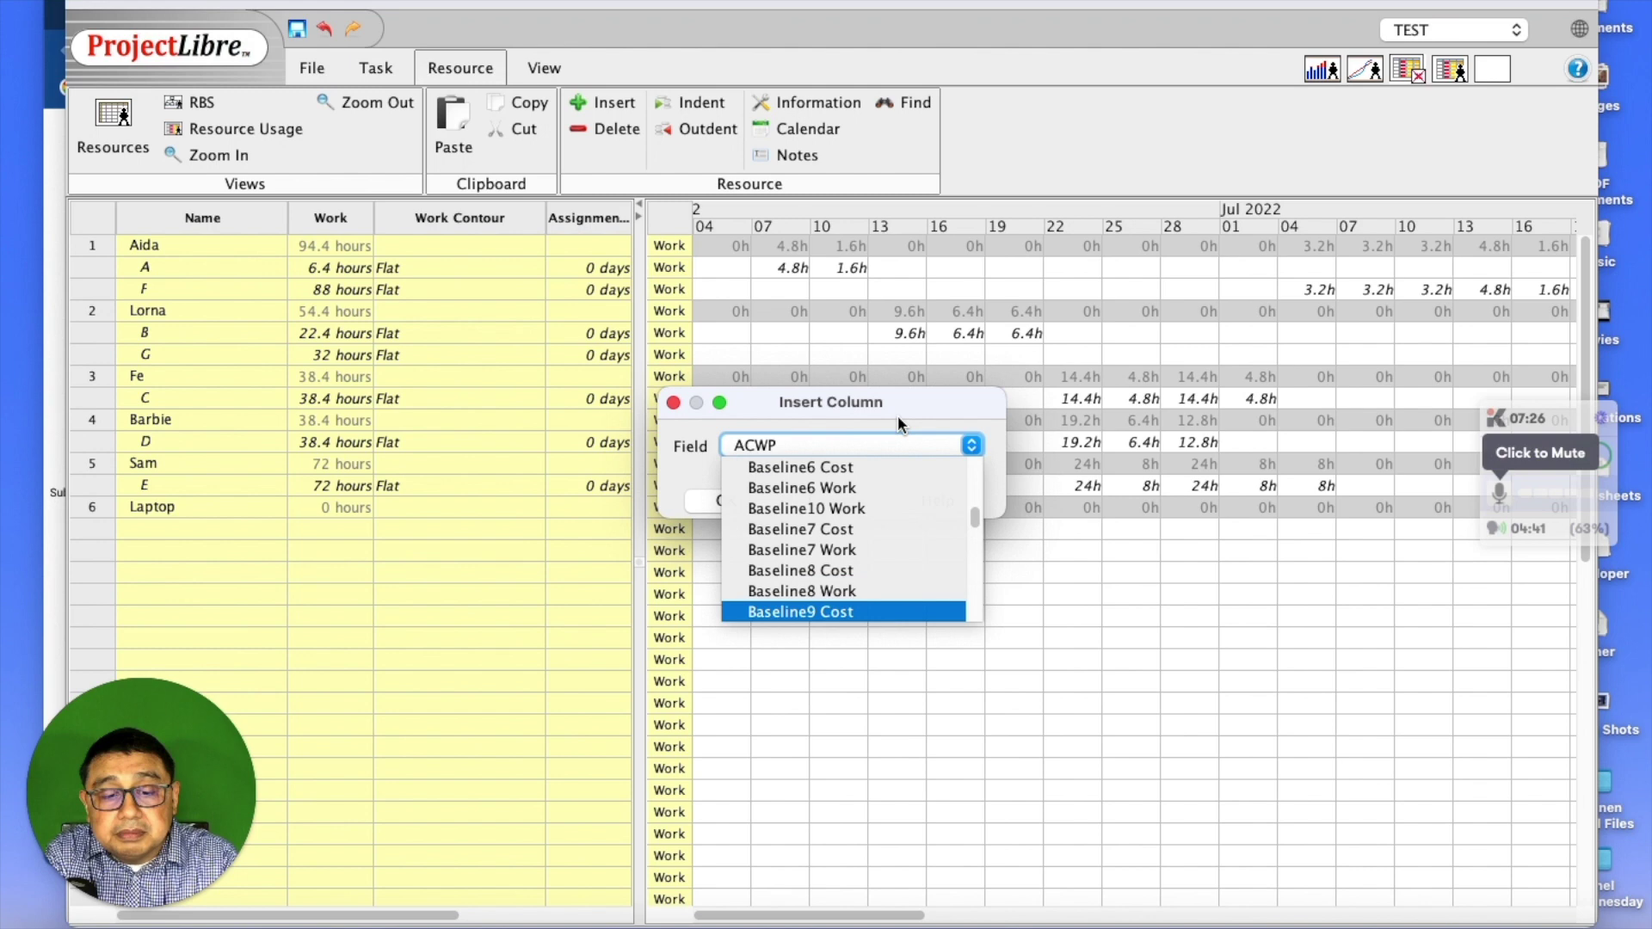
key("Up")
key("Up")
key("Up")
key("Down")
key("Down")
key("Down")
key("Return")
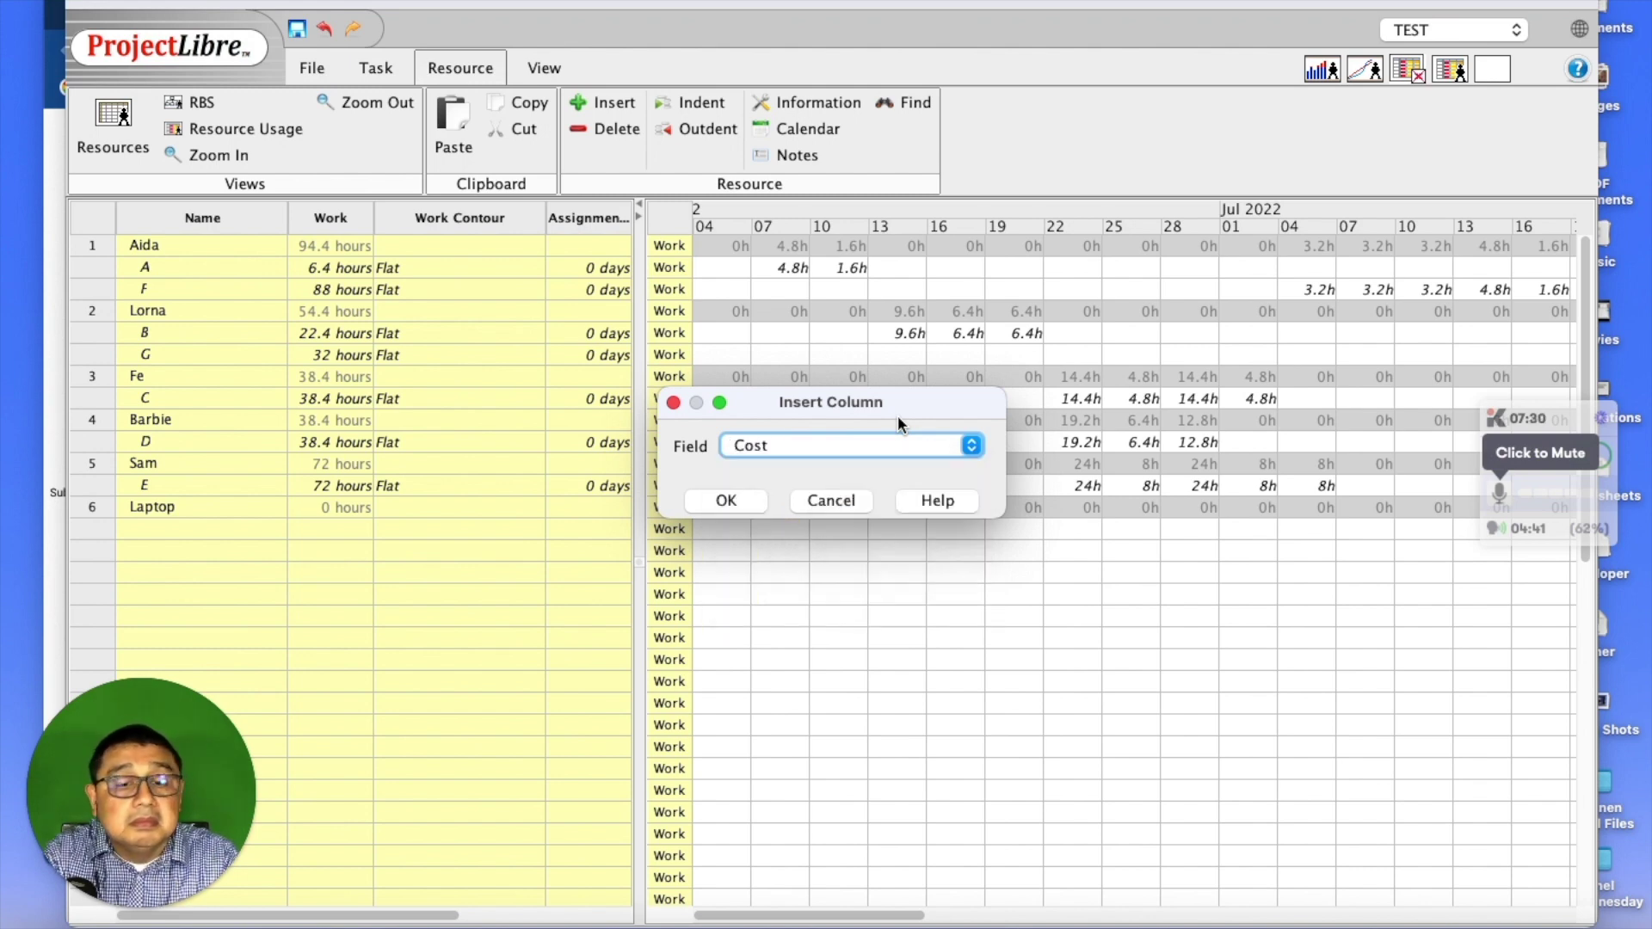
left_click(731, 497)
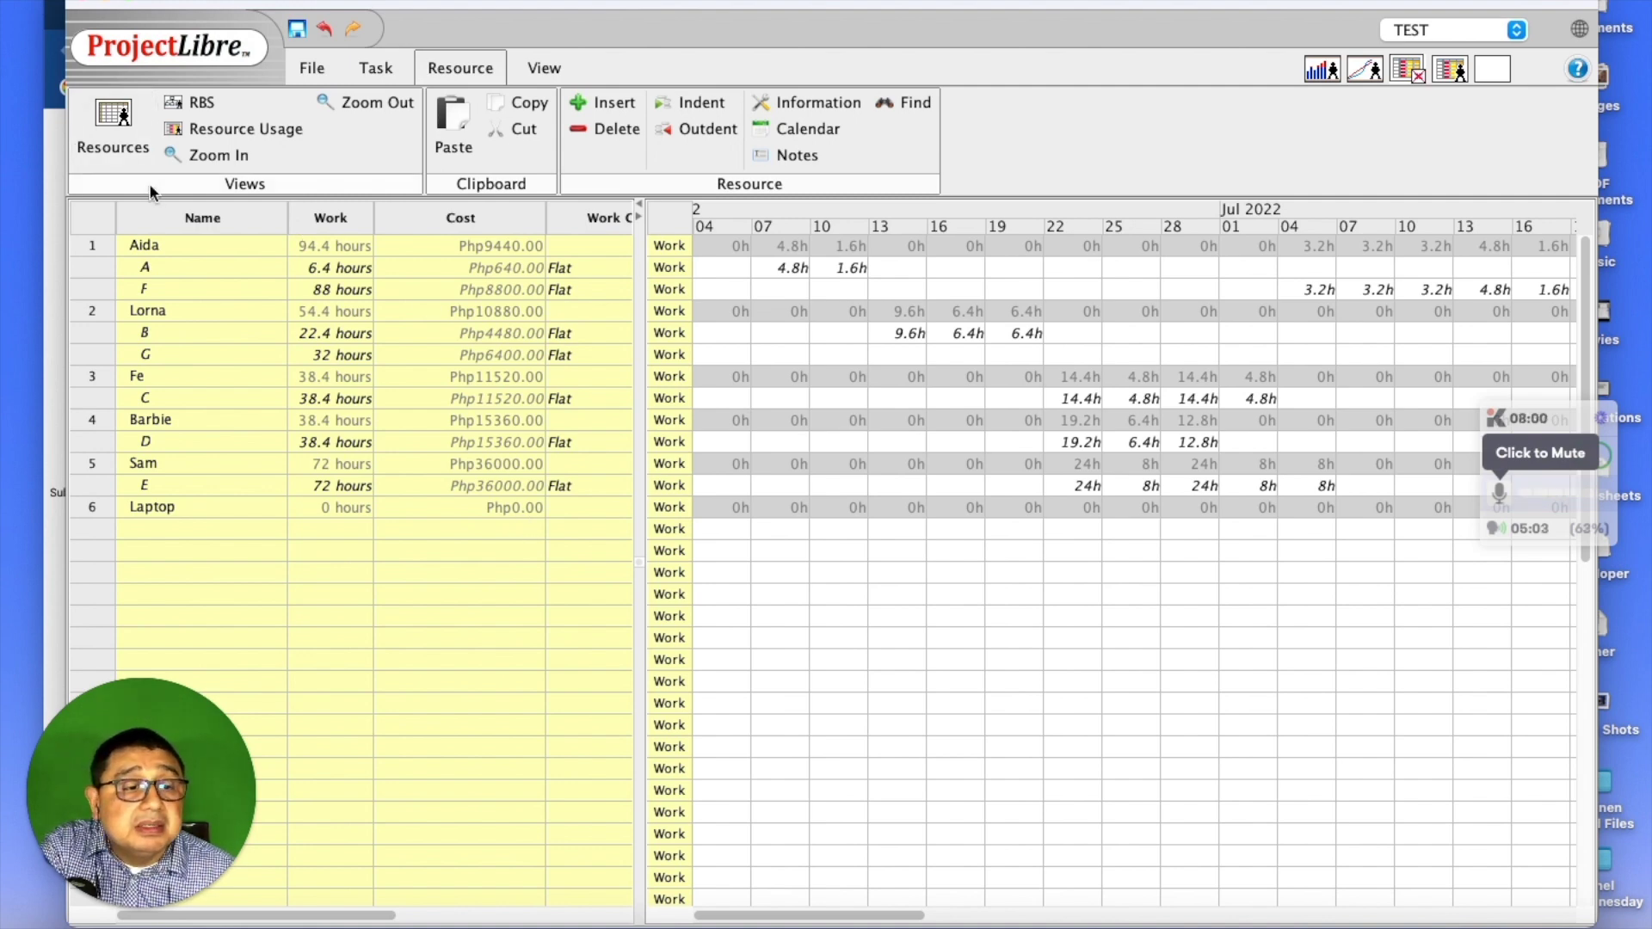
Step: Return to the Gantt chart to review the assignments, and show the resource breakdown structure (RBS) to examine cost per resource
left_click(379, 68)
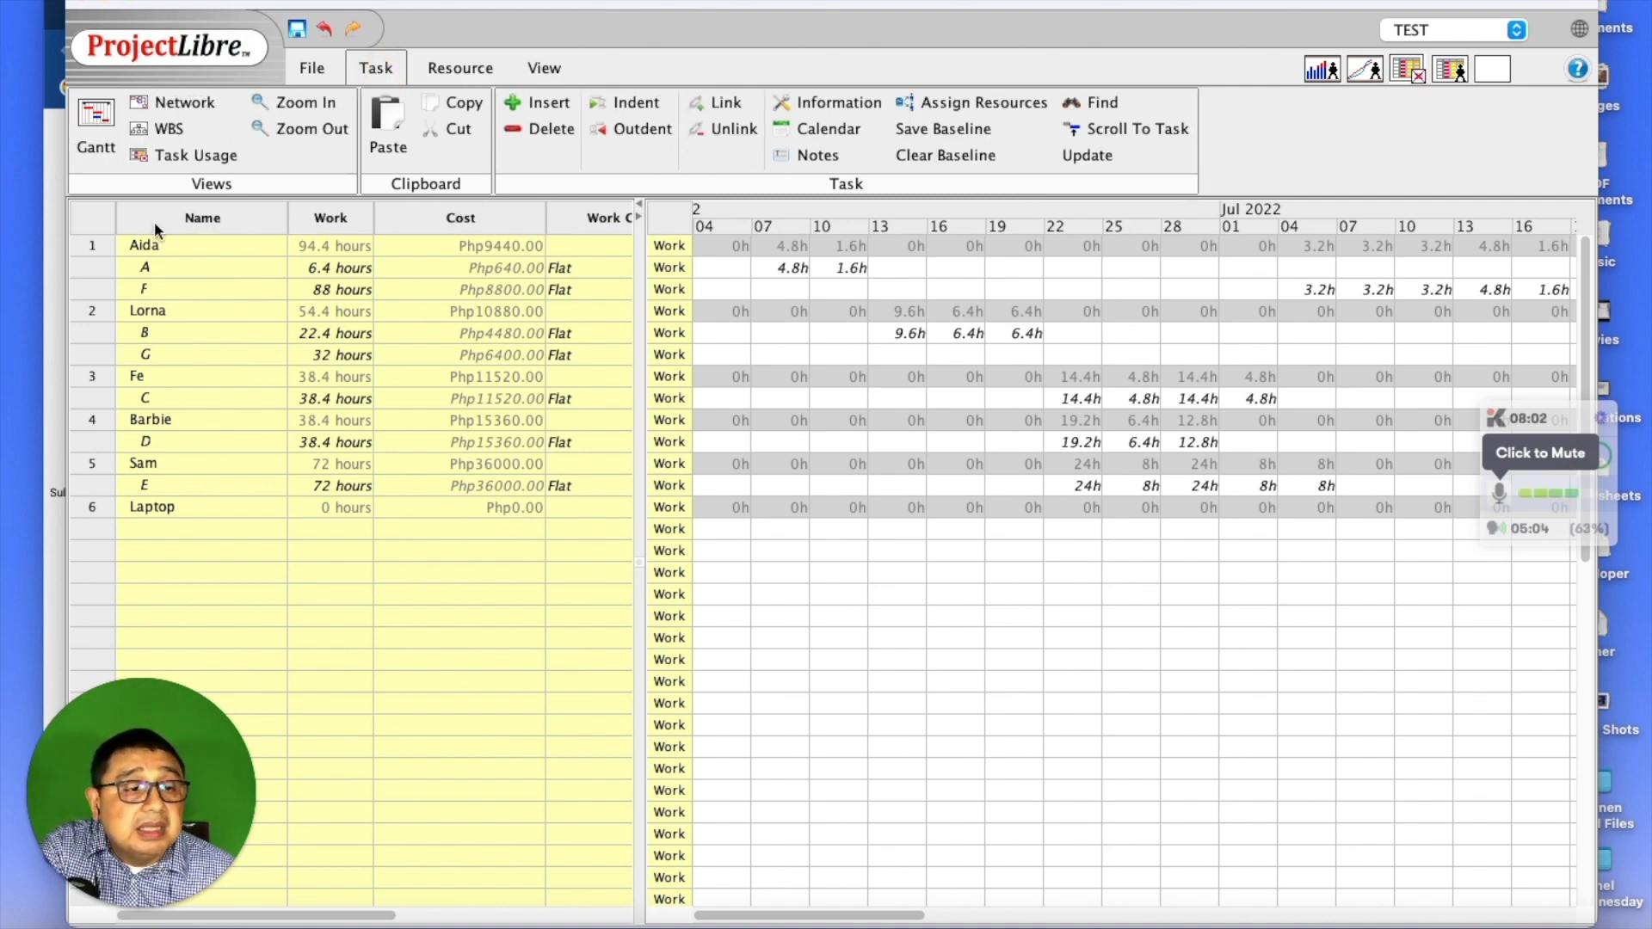
left_click(96, 124)
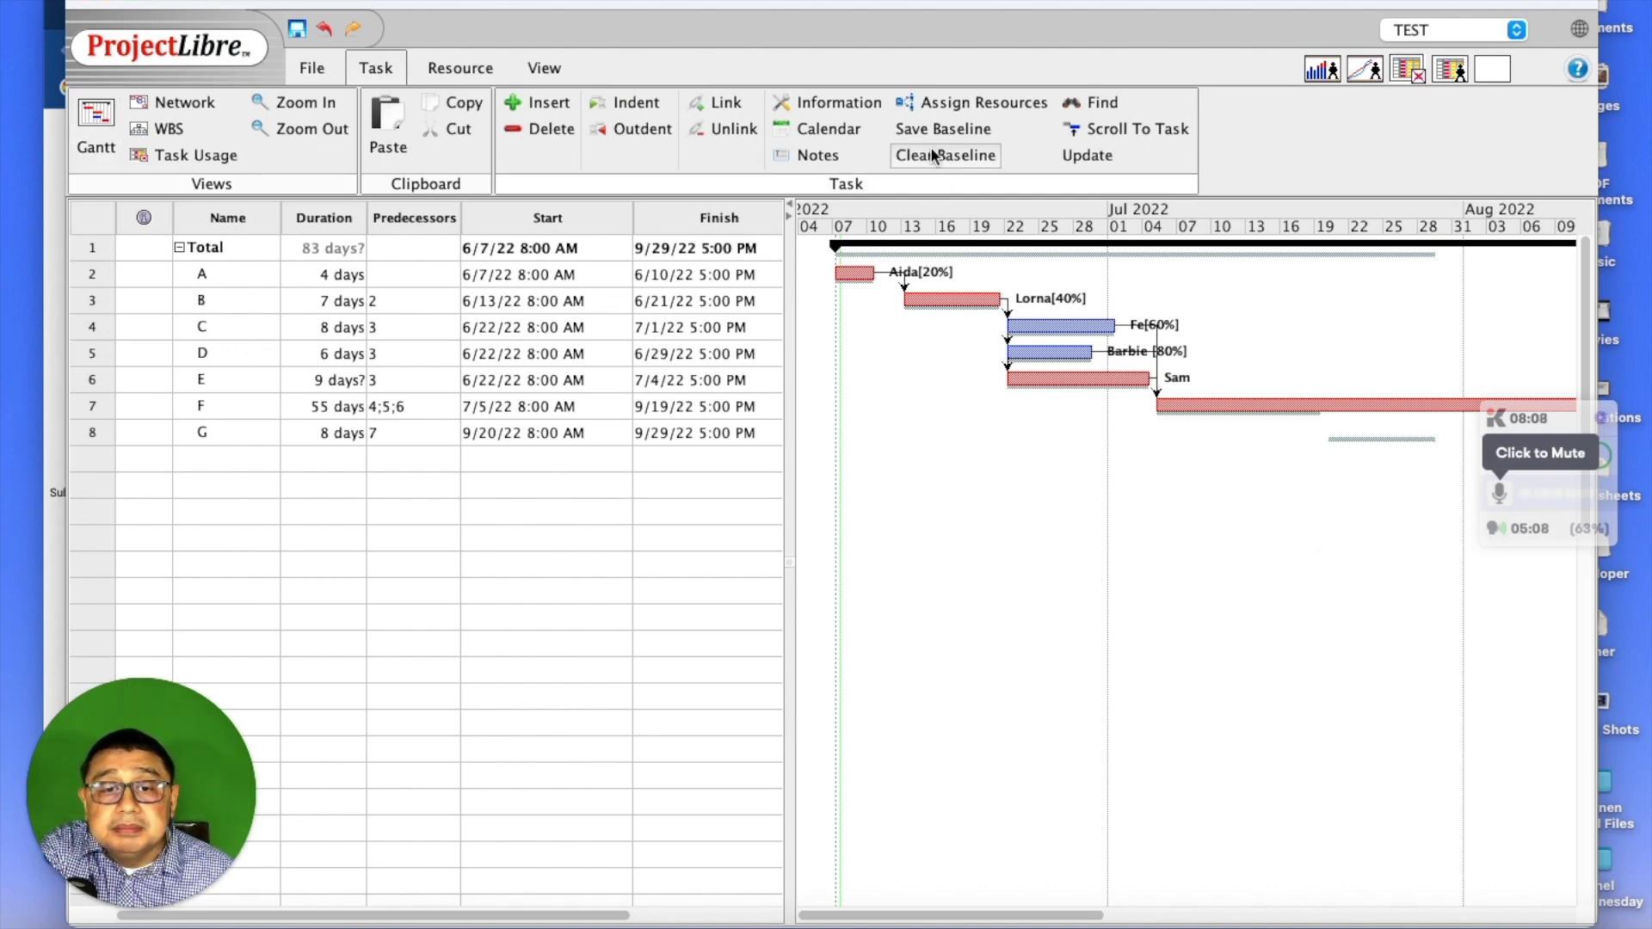
left_click(546, 64)
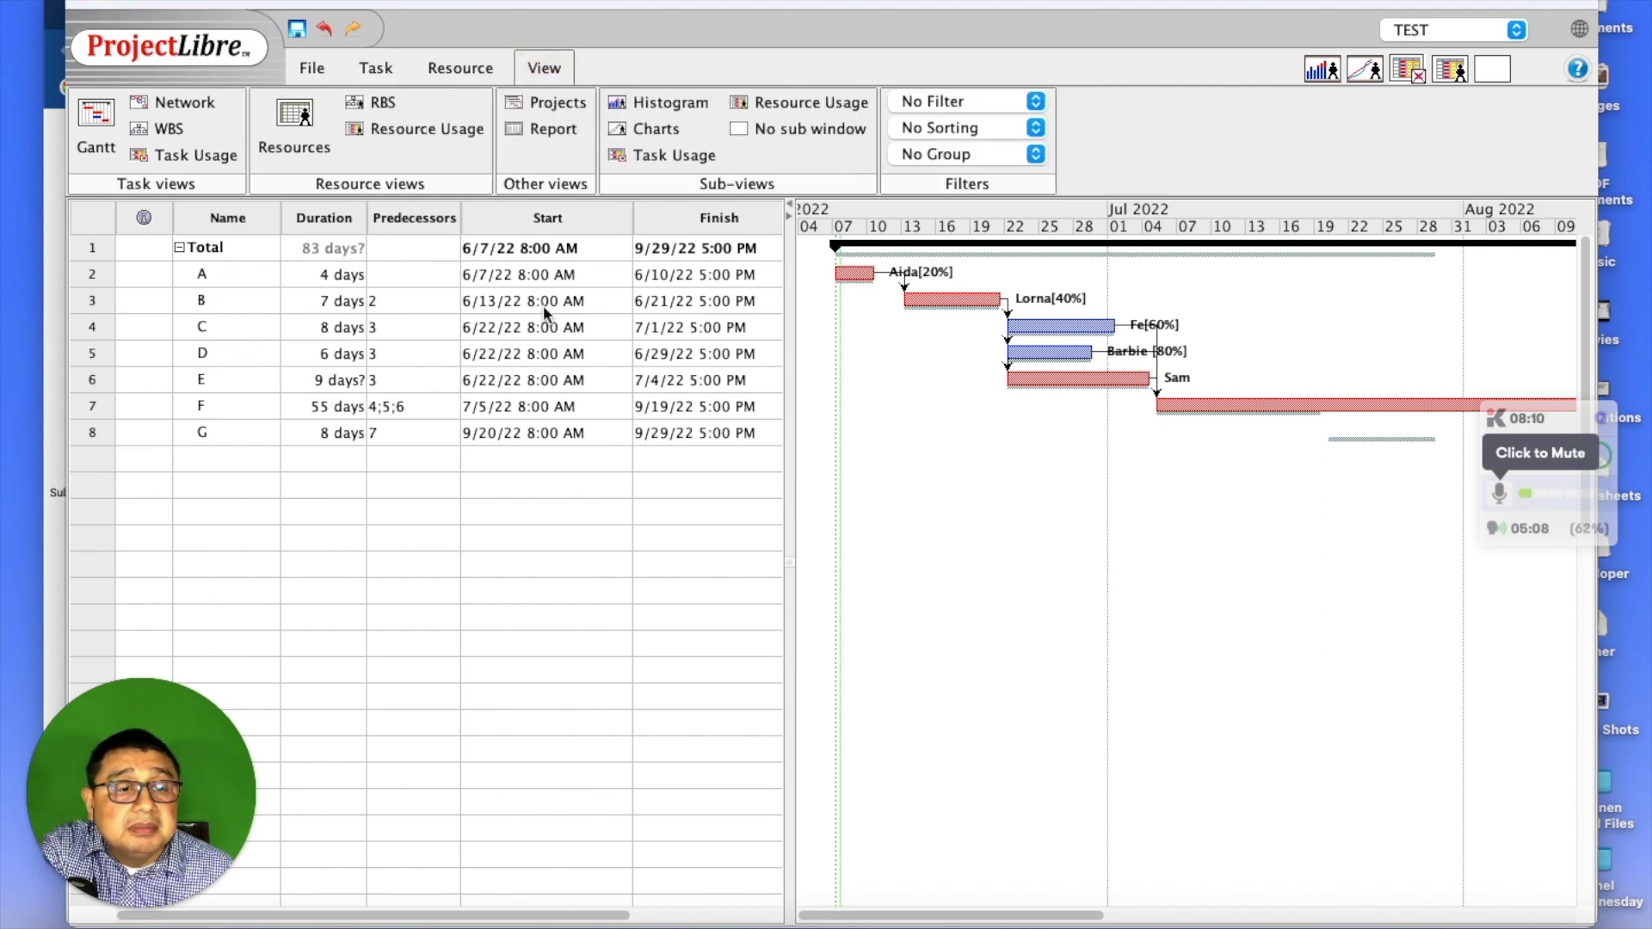
left_click(384, 103)
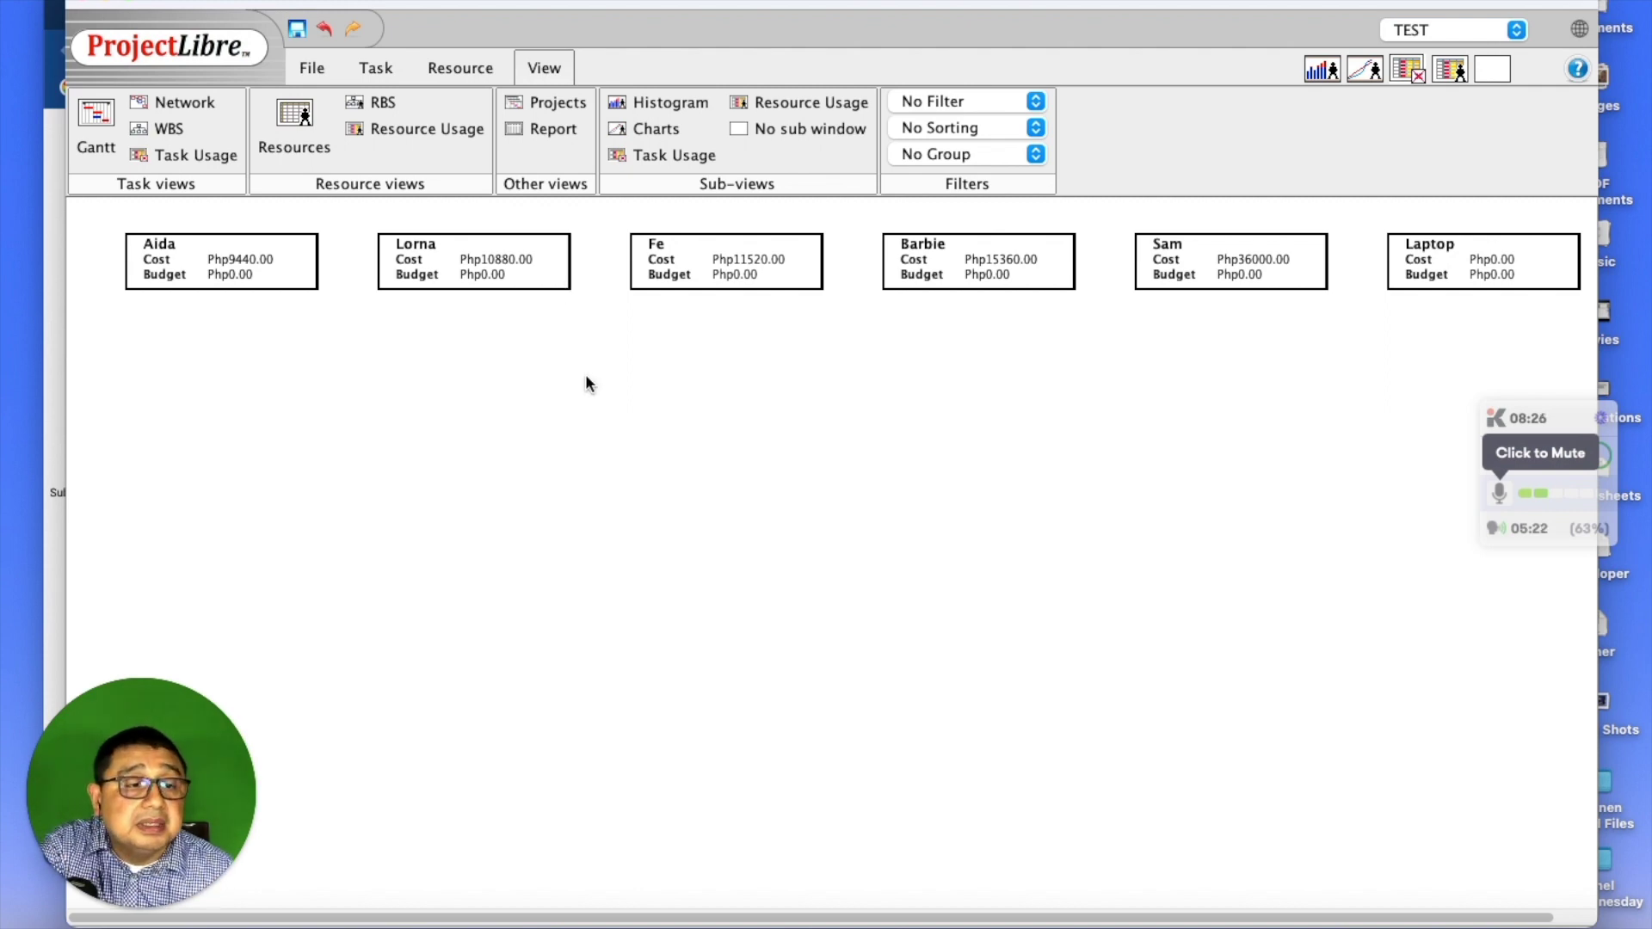
Step: Show the resource histogram below the Gantt chart, and select task A to examine its assigned resource's load
left_click(413, 131)
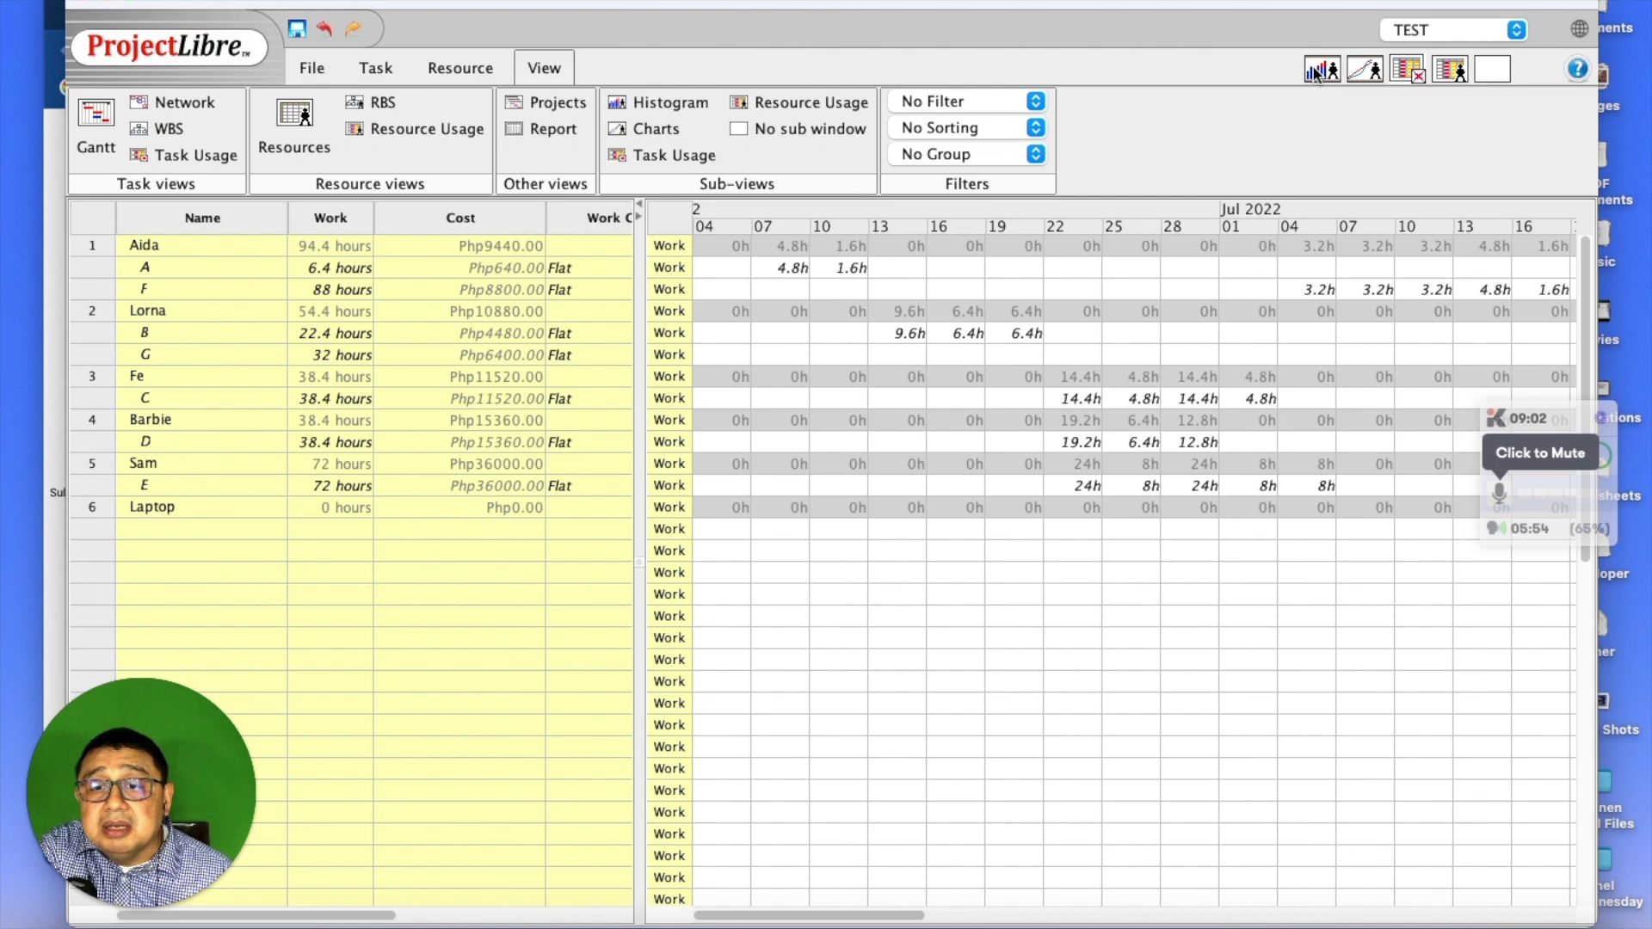
left_click(1321, 70)
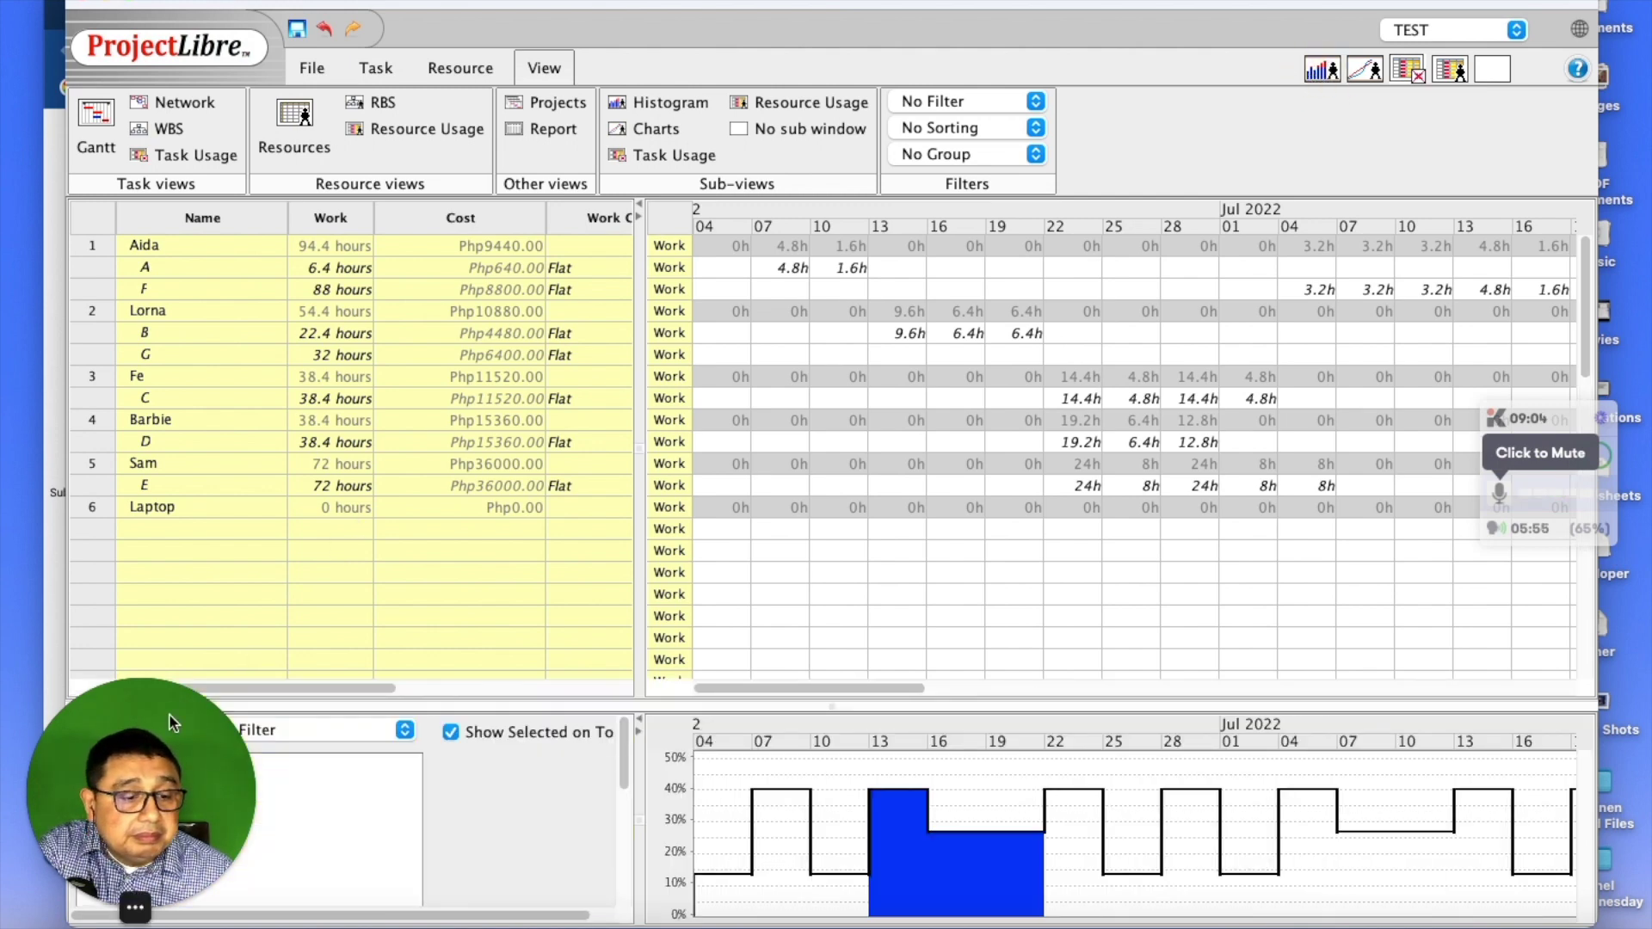
left_click_drag(197, 740, 1567, 732)
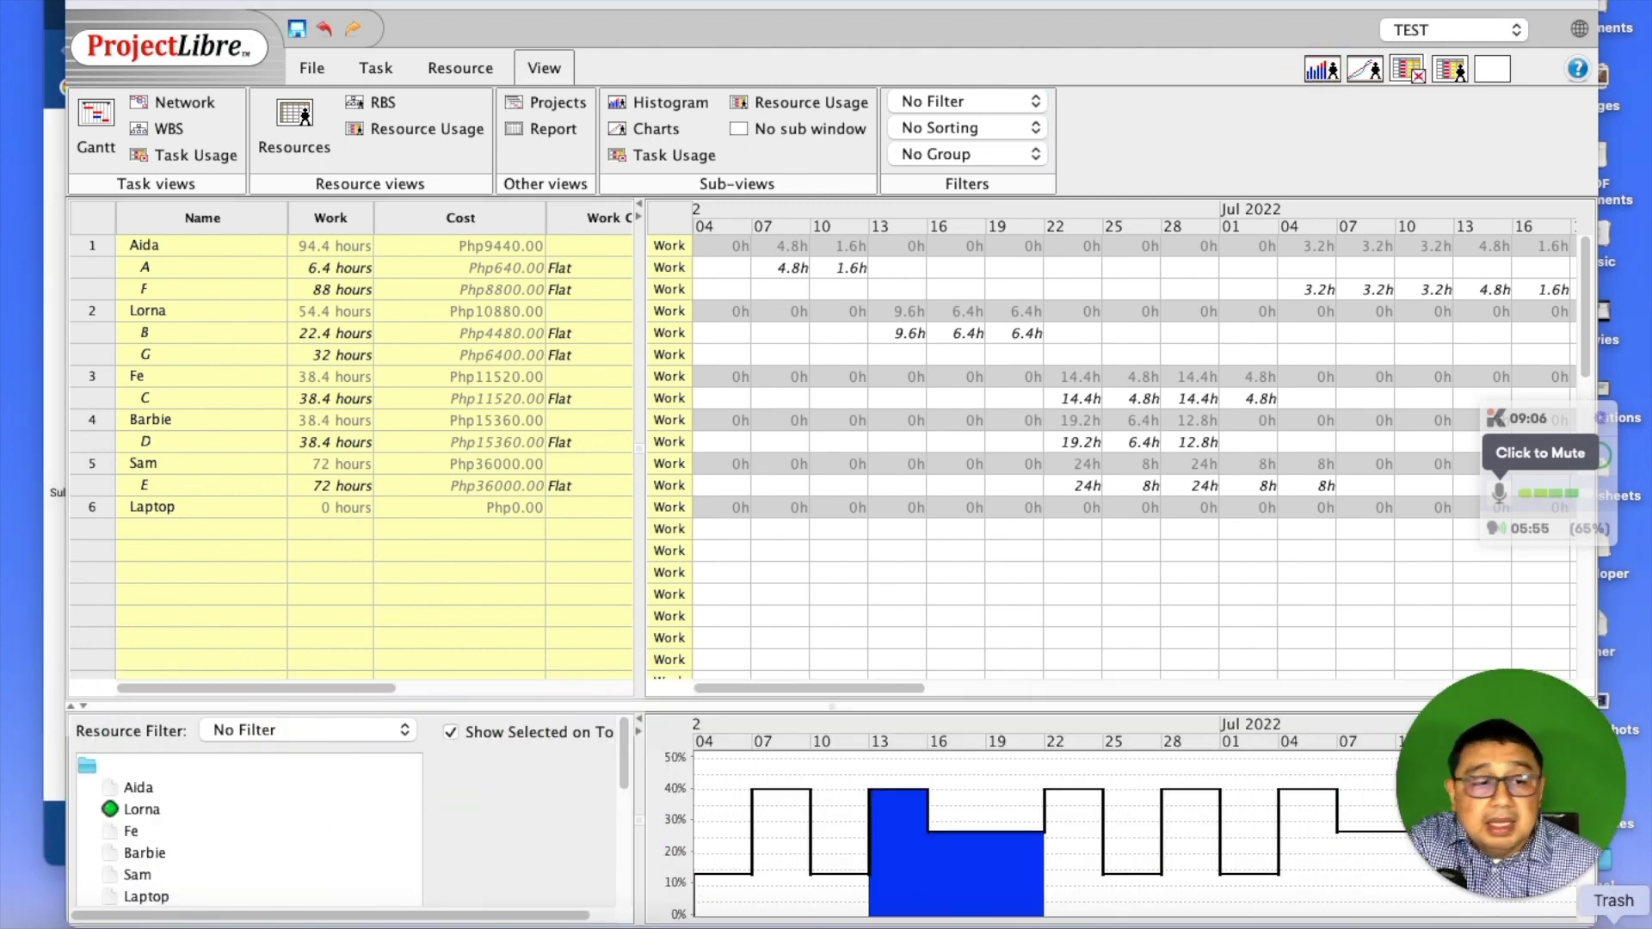
left_click(104, 109)
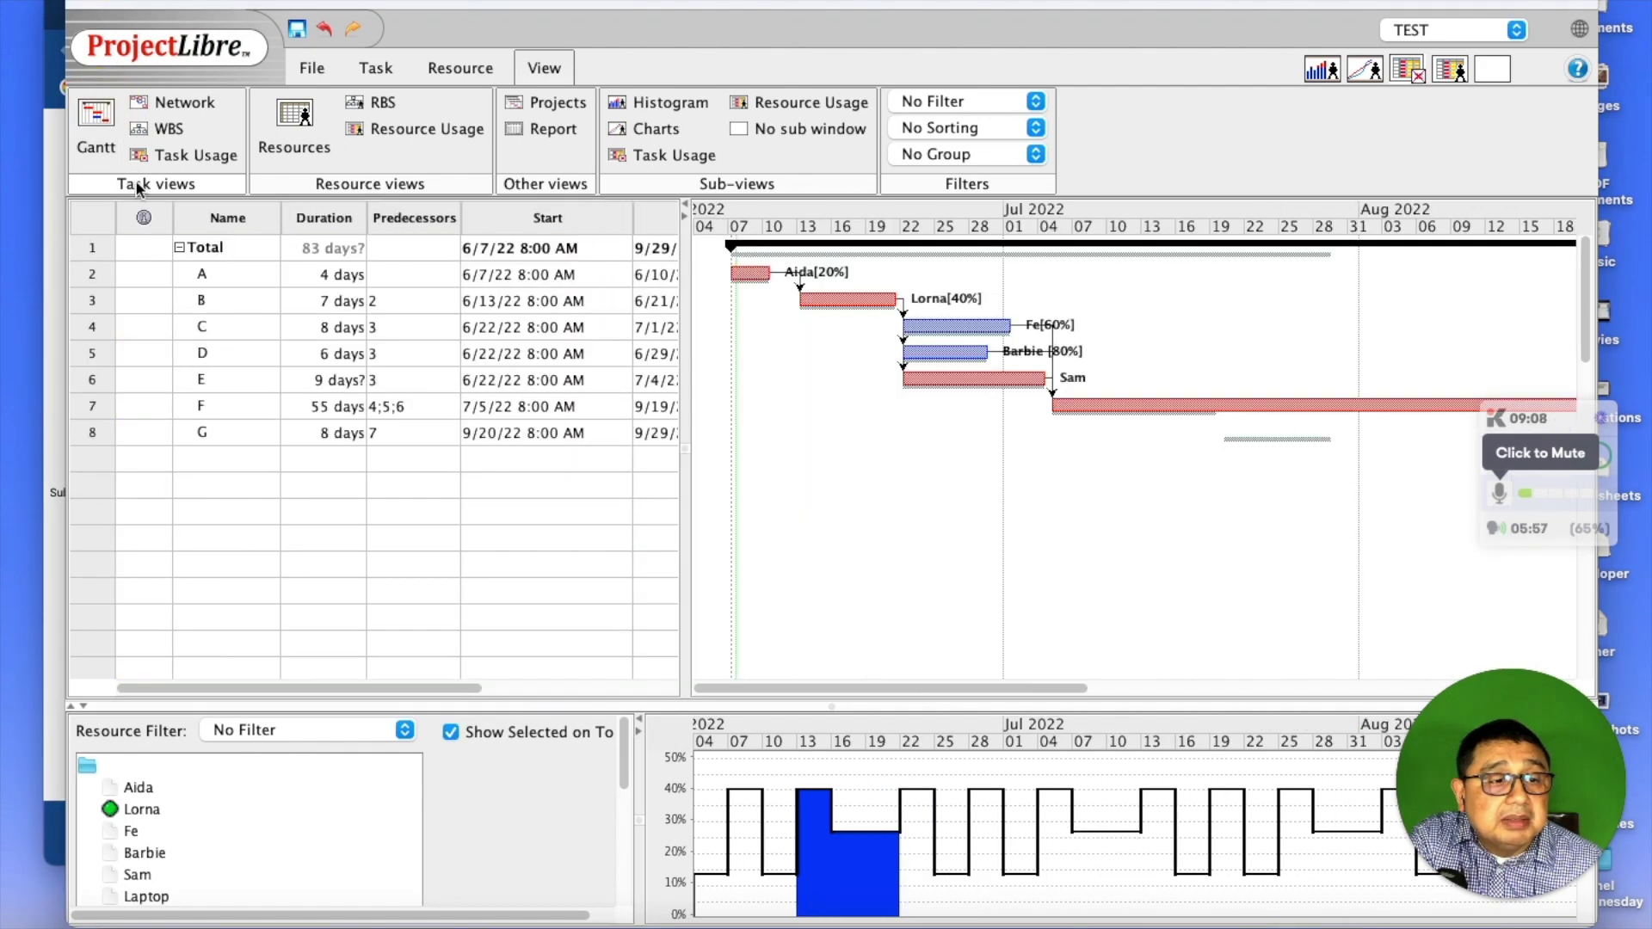
left_click(99, 273)
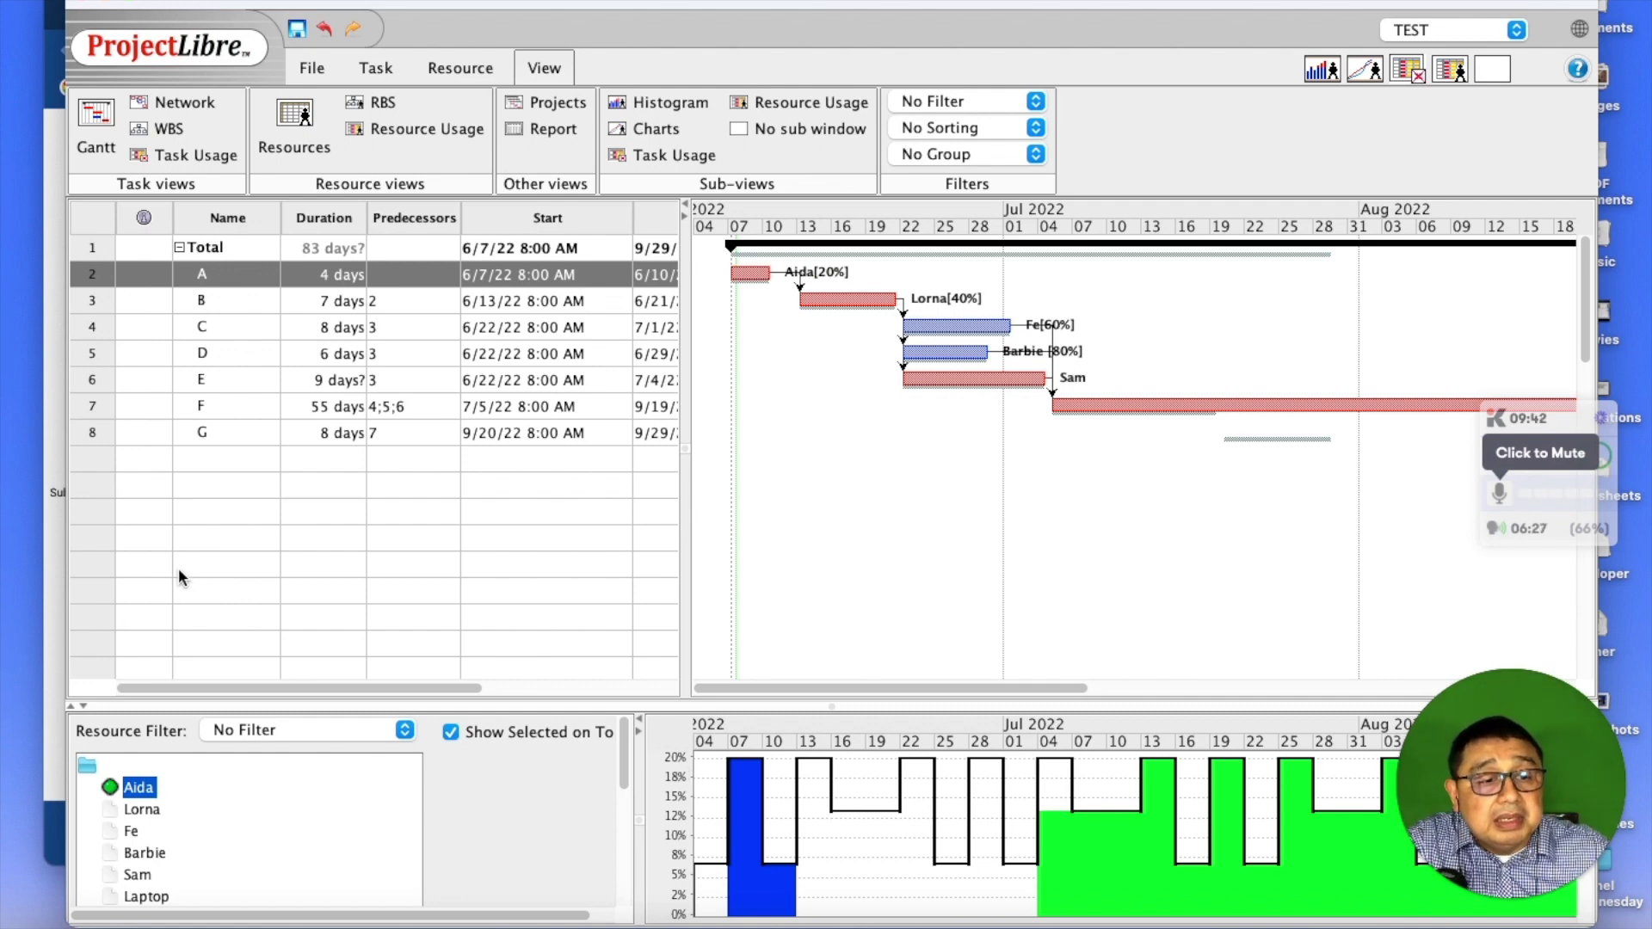
Step: Set the first resource's assignment units on task A to 100%
double_click(91, 276)
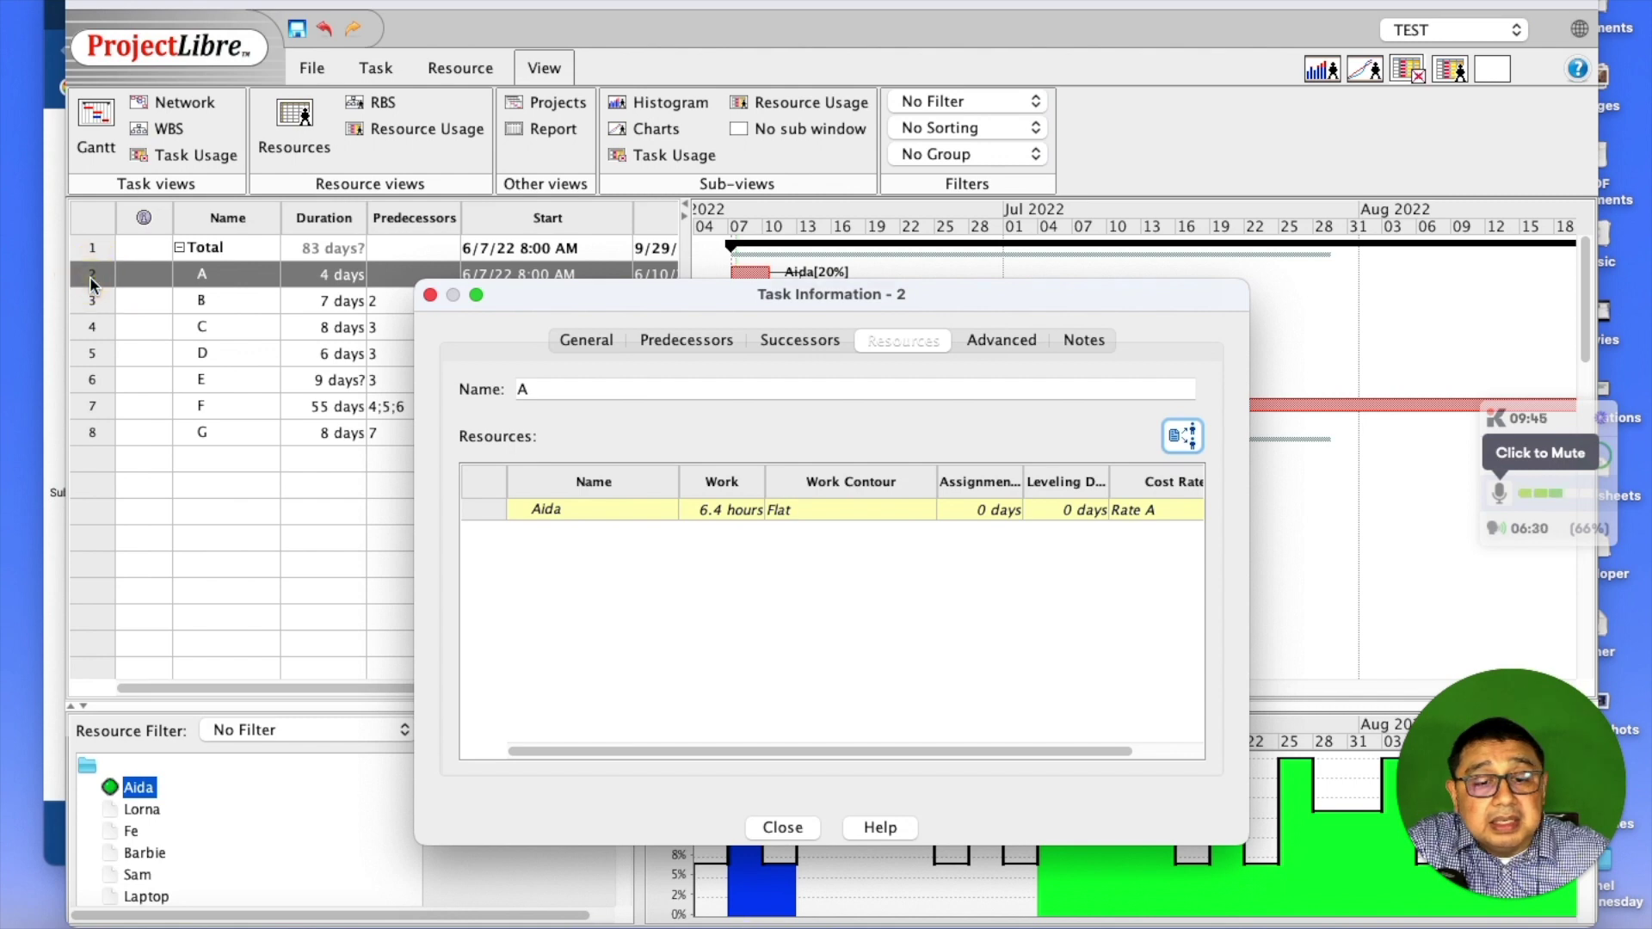
left_click(1190, 434)
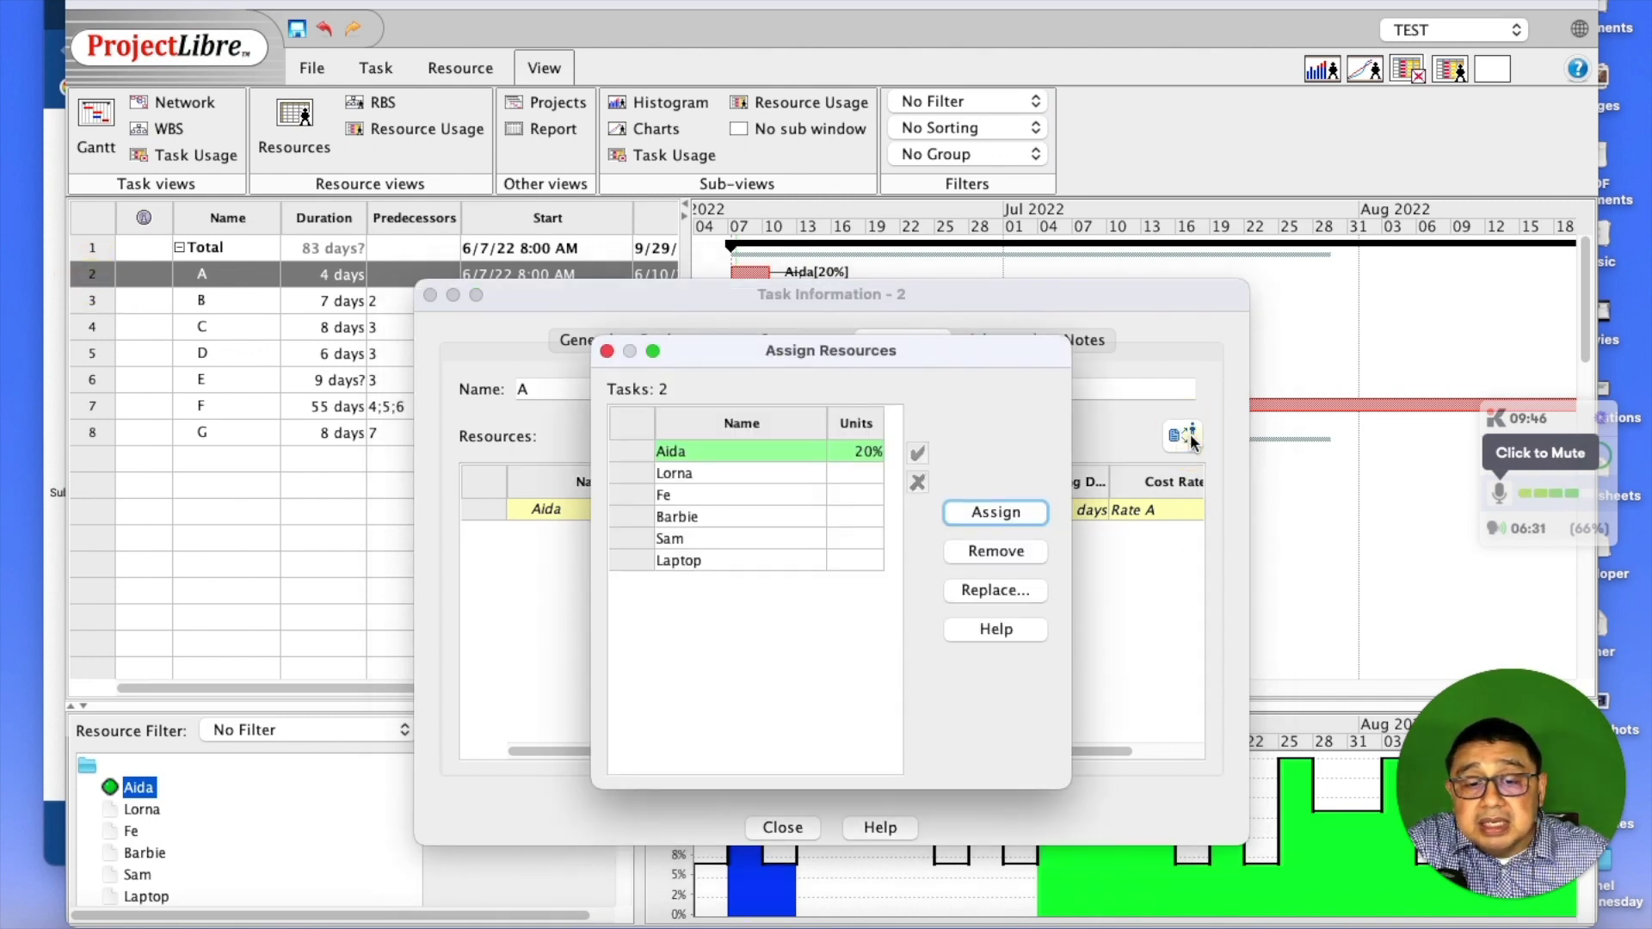
left_click(861, 449)
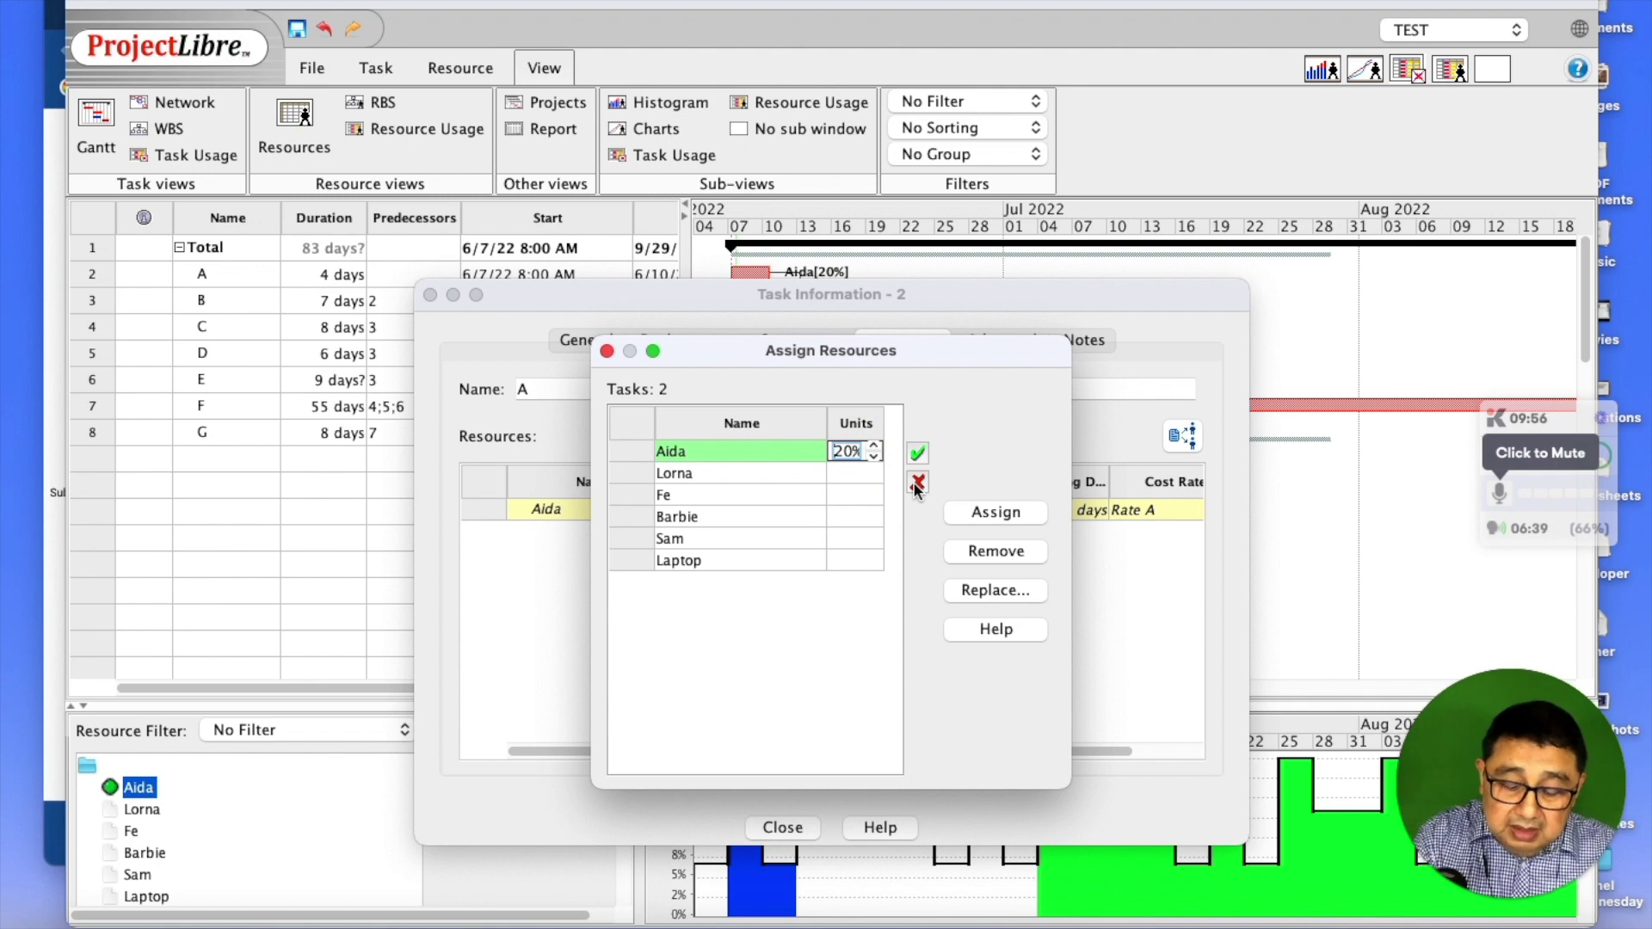
key("BackSpace")
key("BackSpace")
type("100")
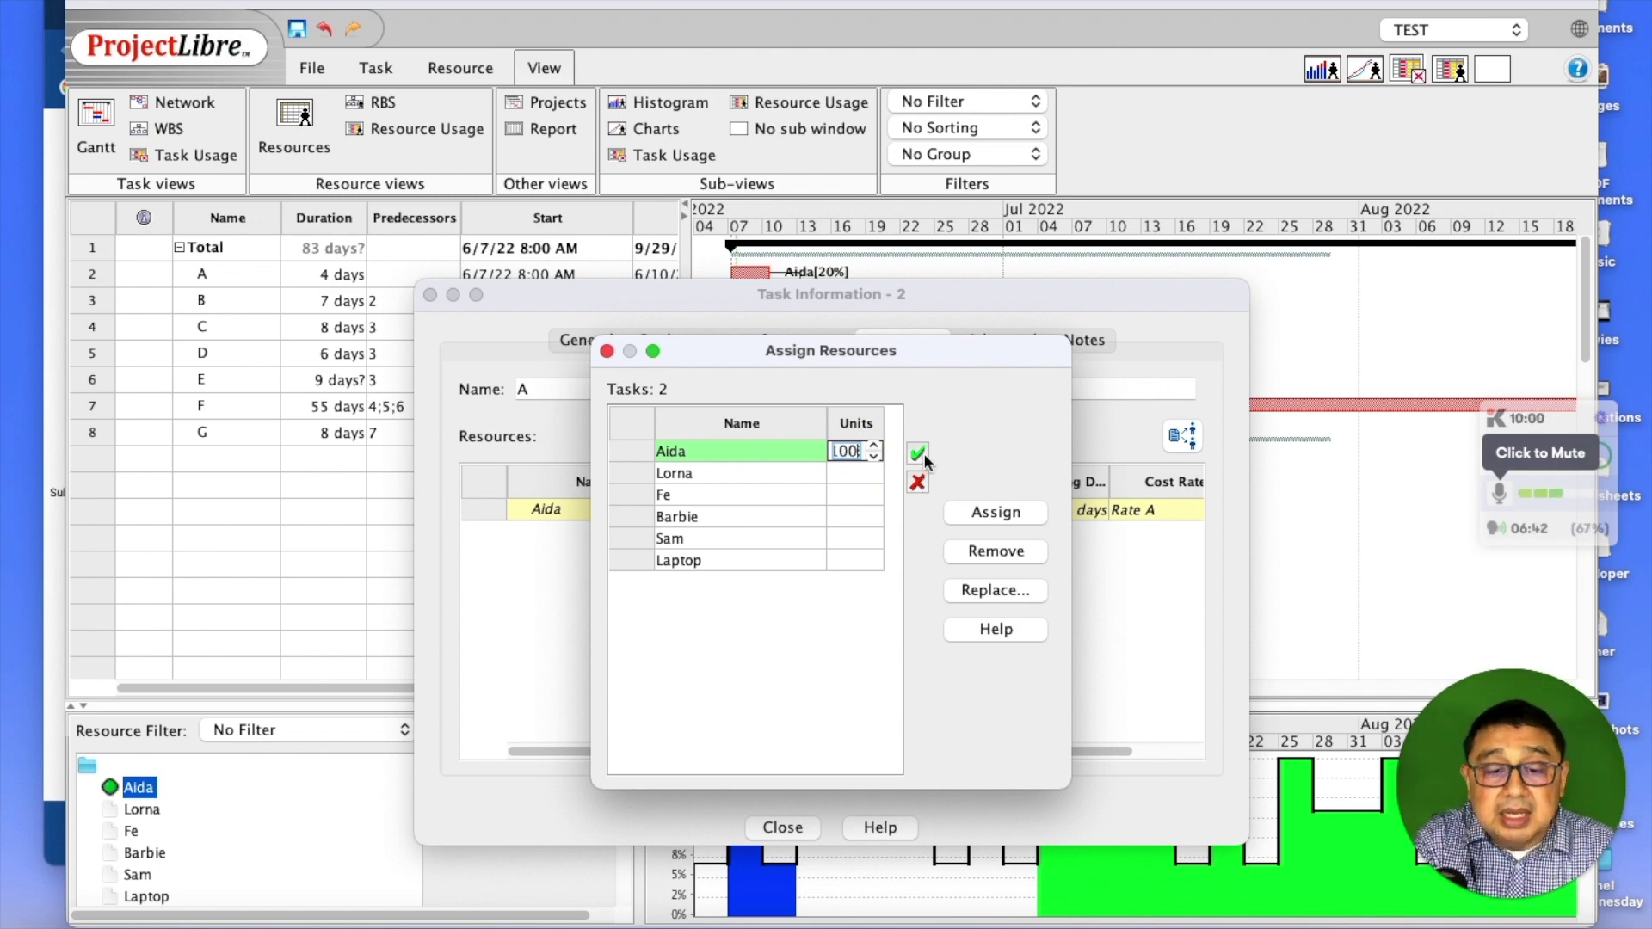
left_click(998, 512)
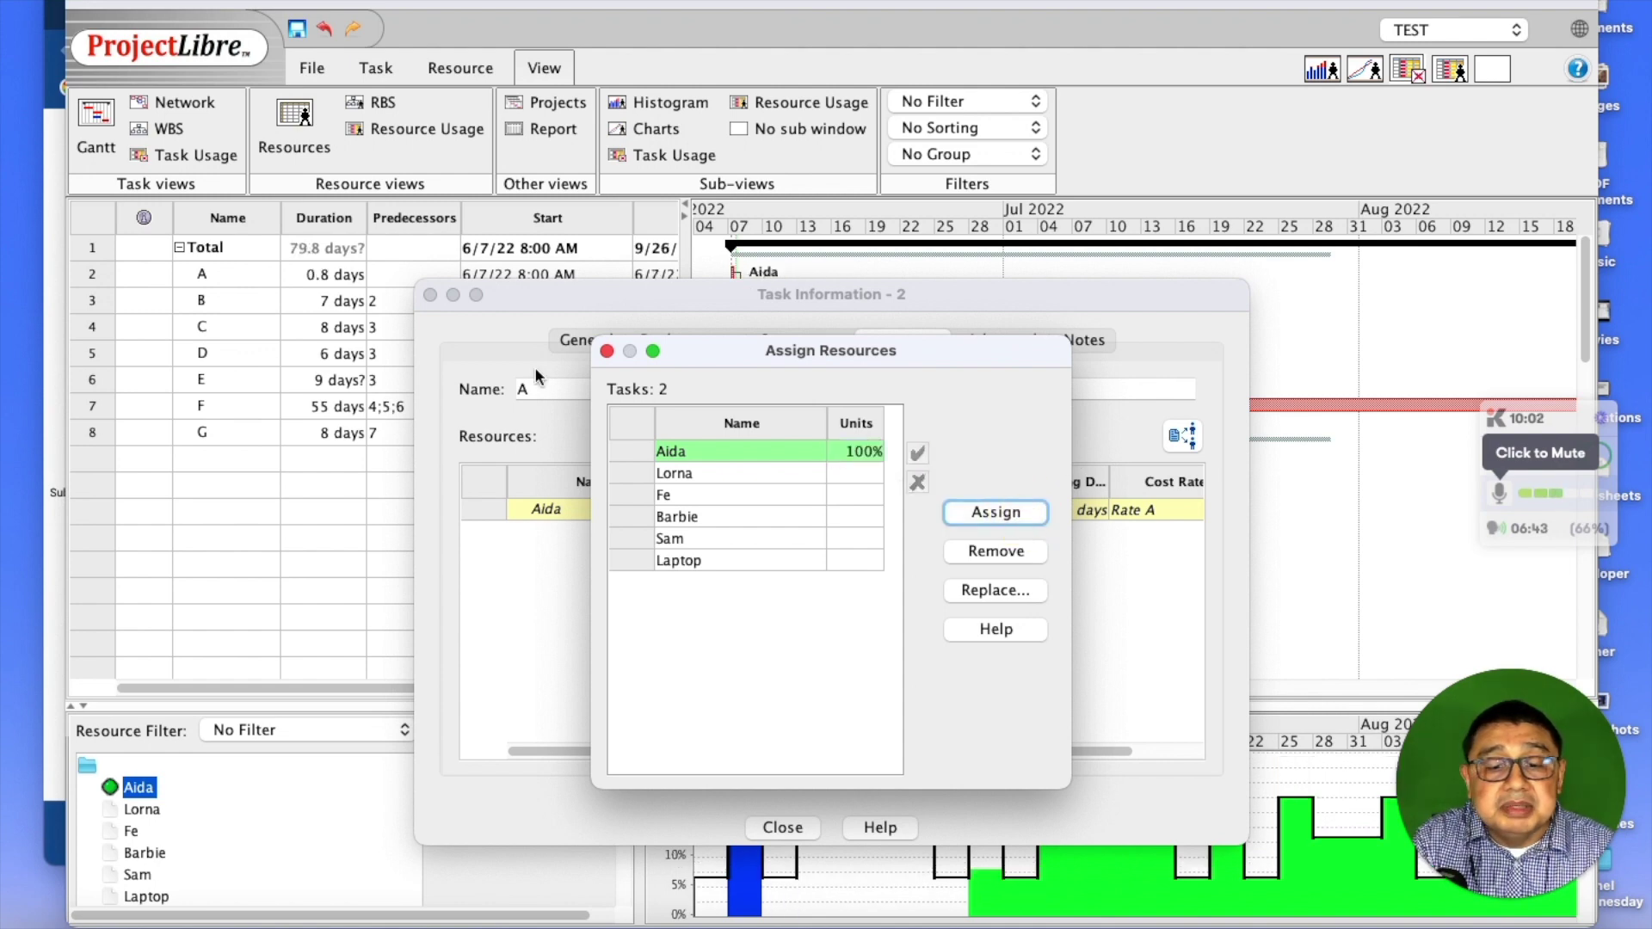
left_click(494, 291)
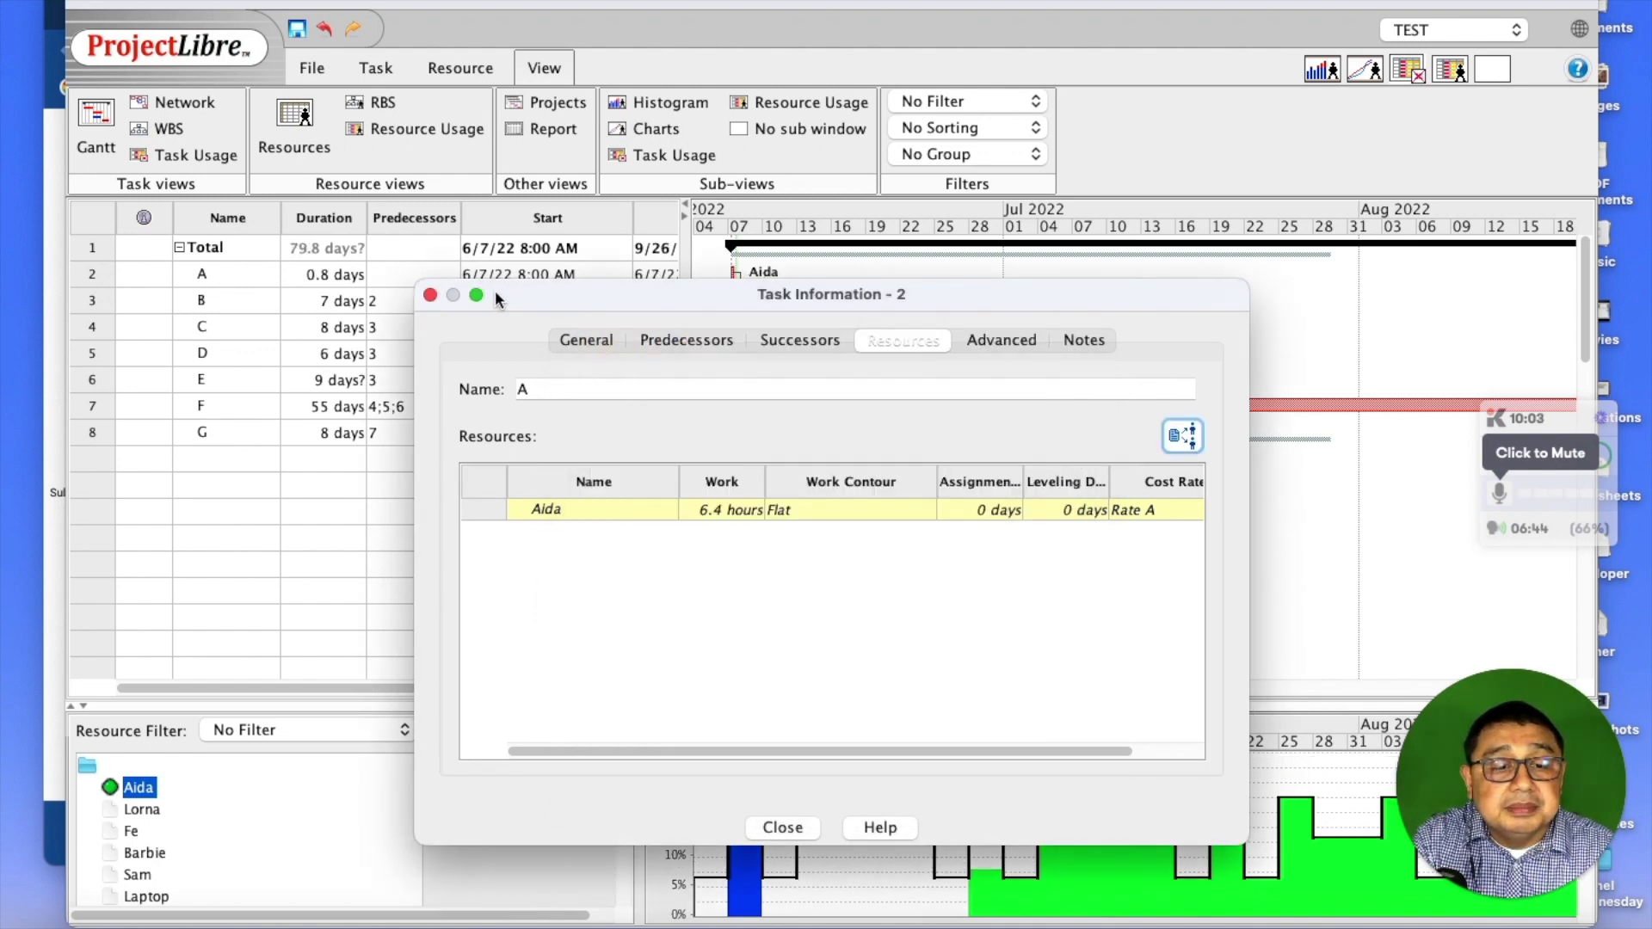
left_click(430, 295)
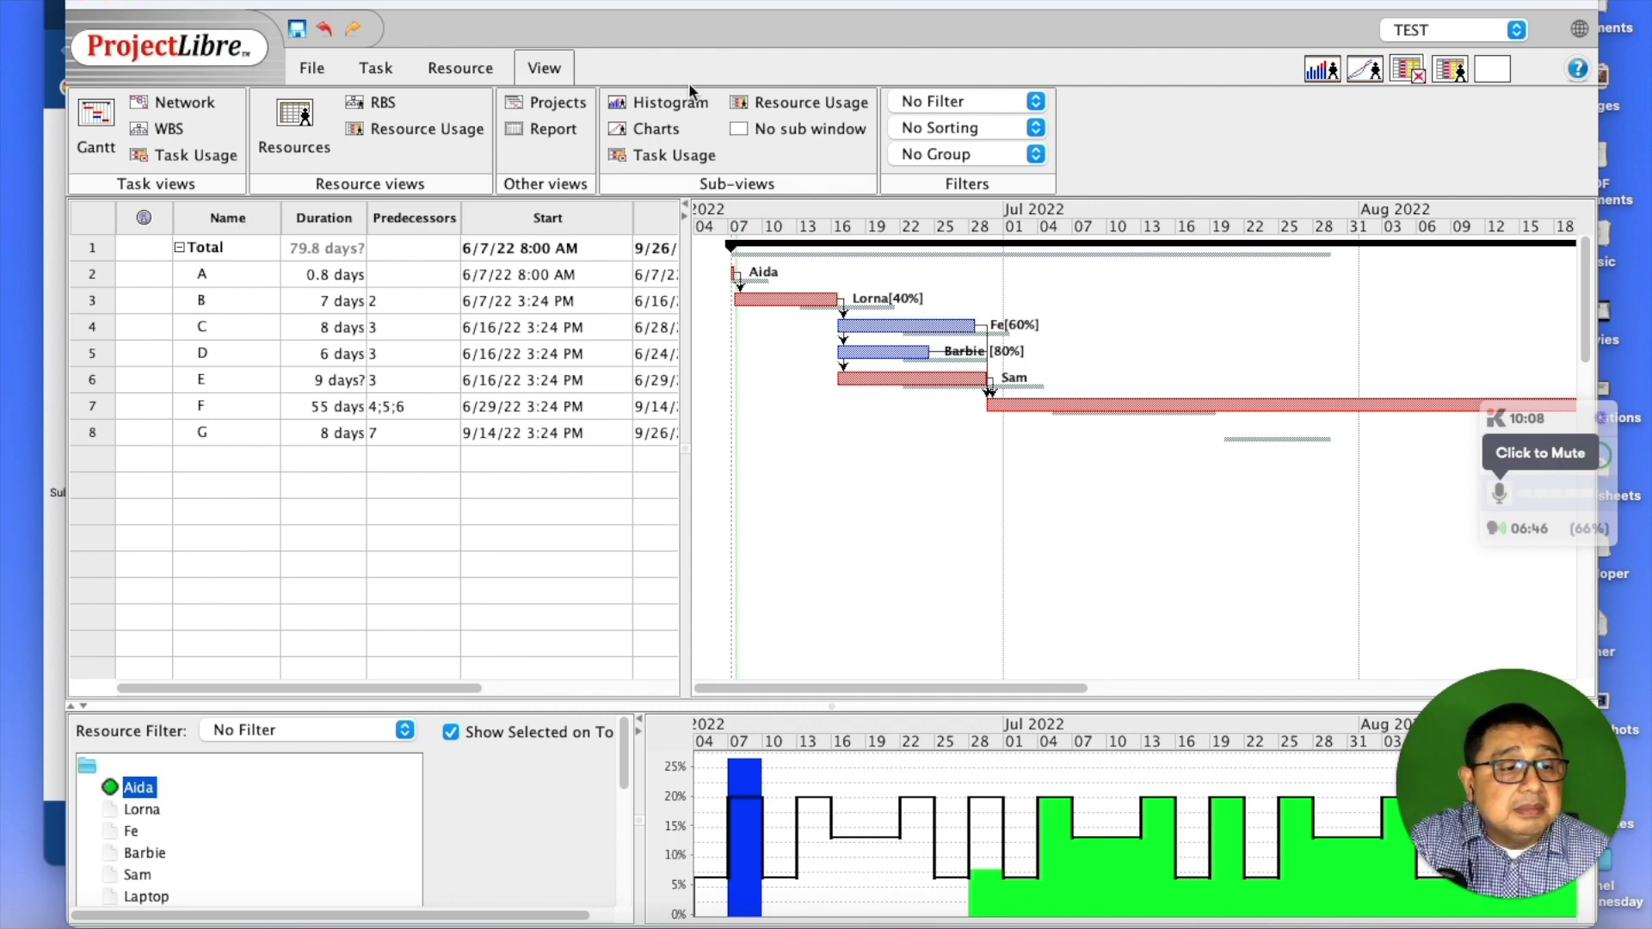
Step: Clear the saved baseline for the entire project
left_click(438, 69)
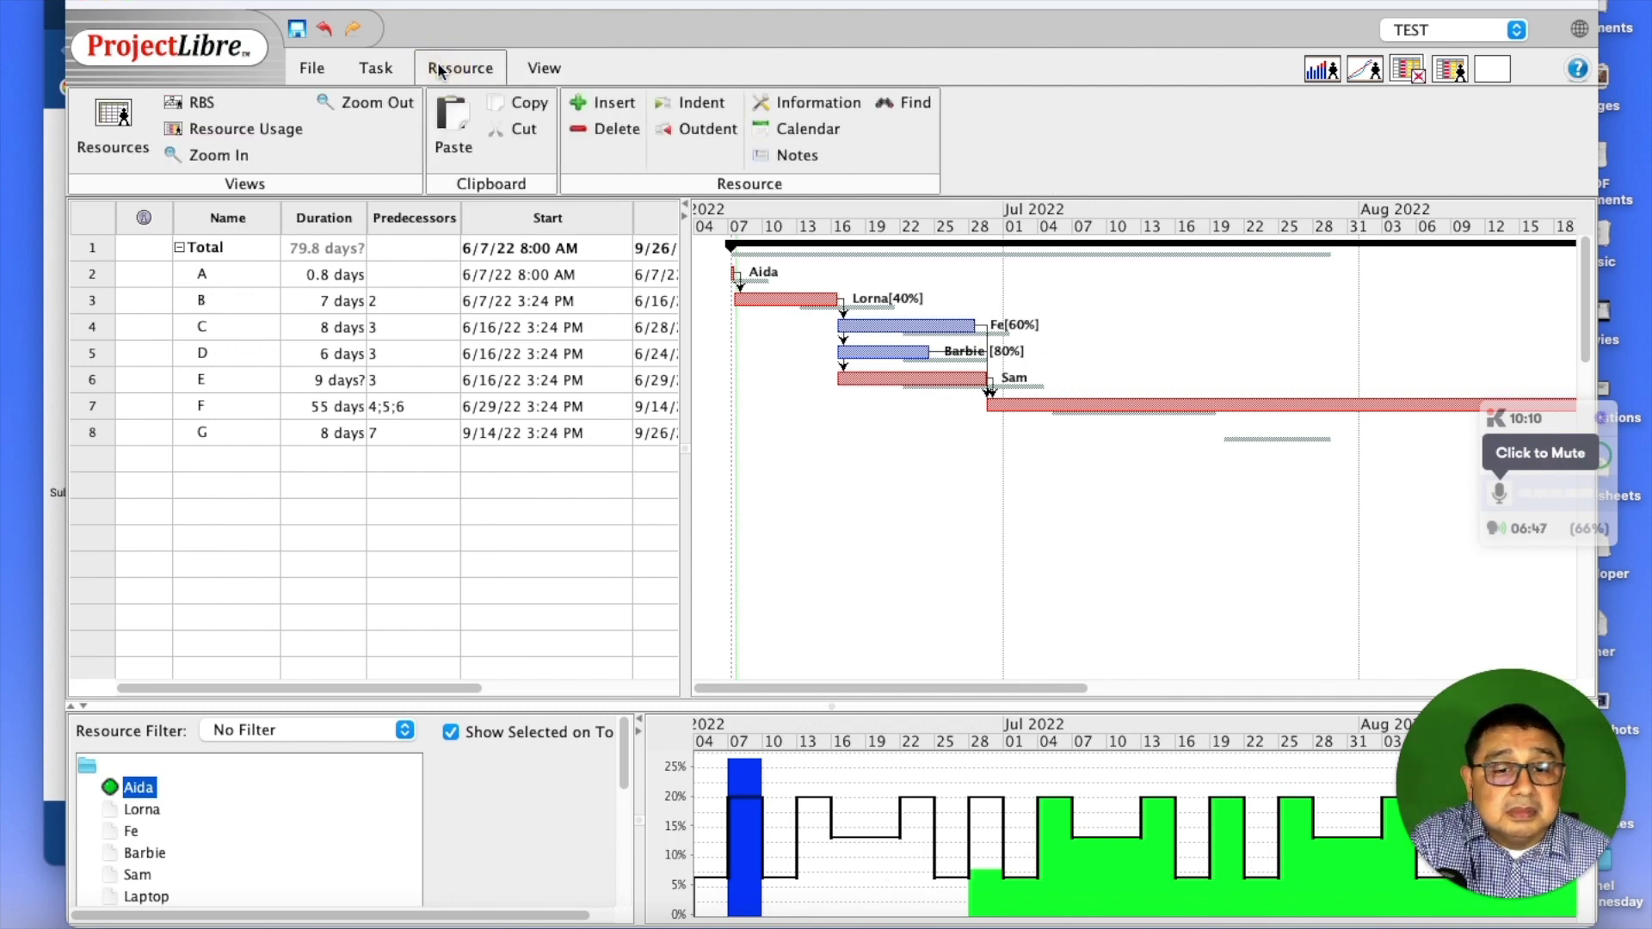
left_click(372, 67)
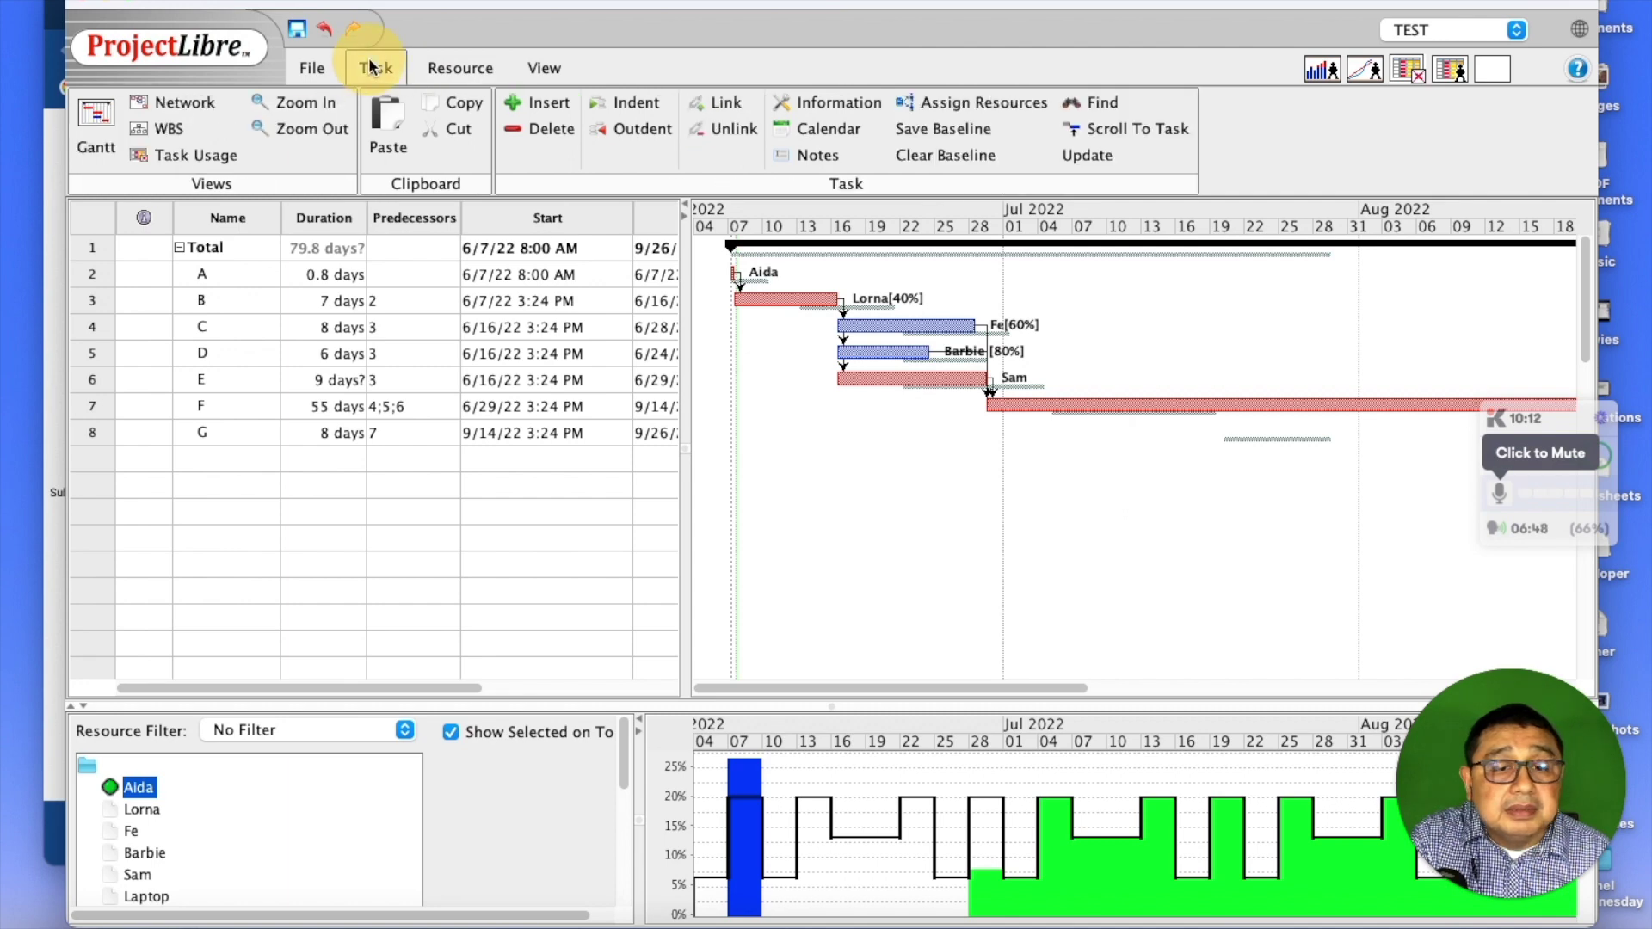
left_click(929, 155)
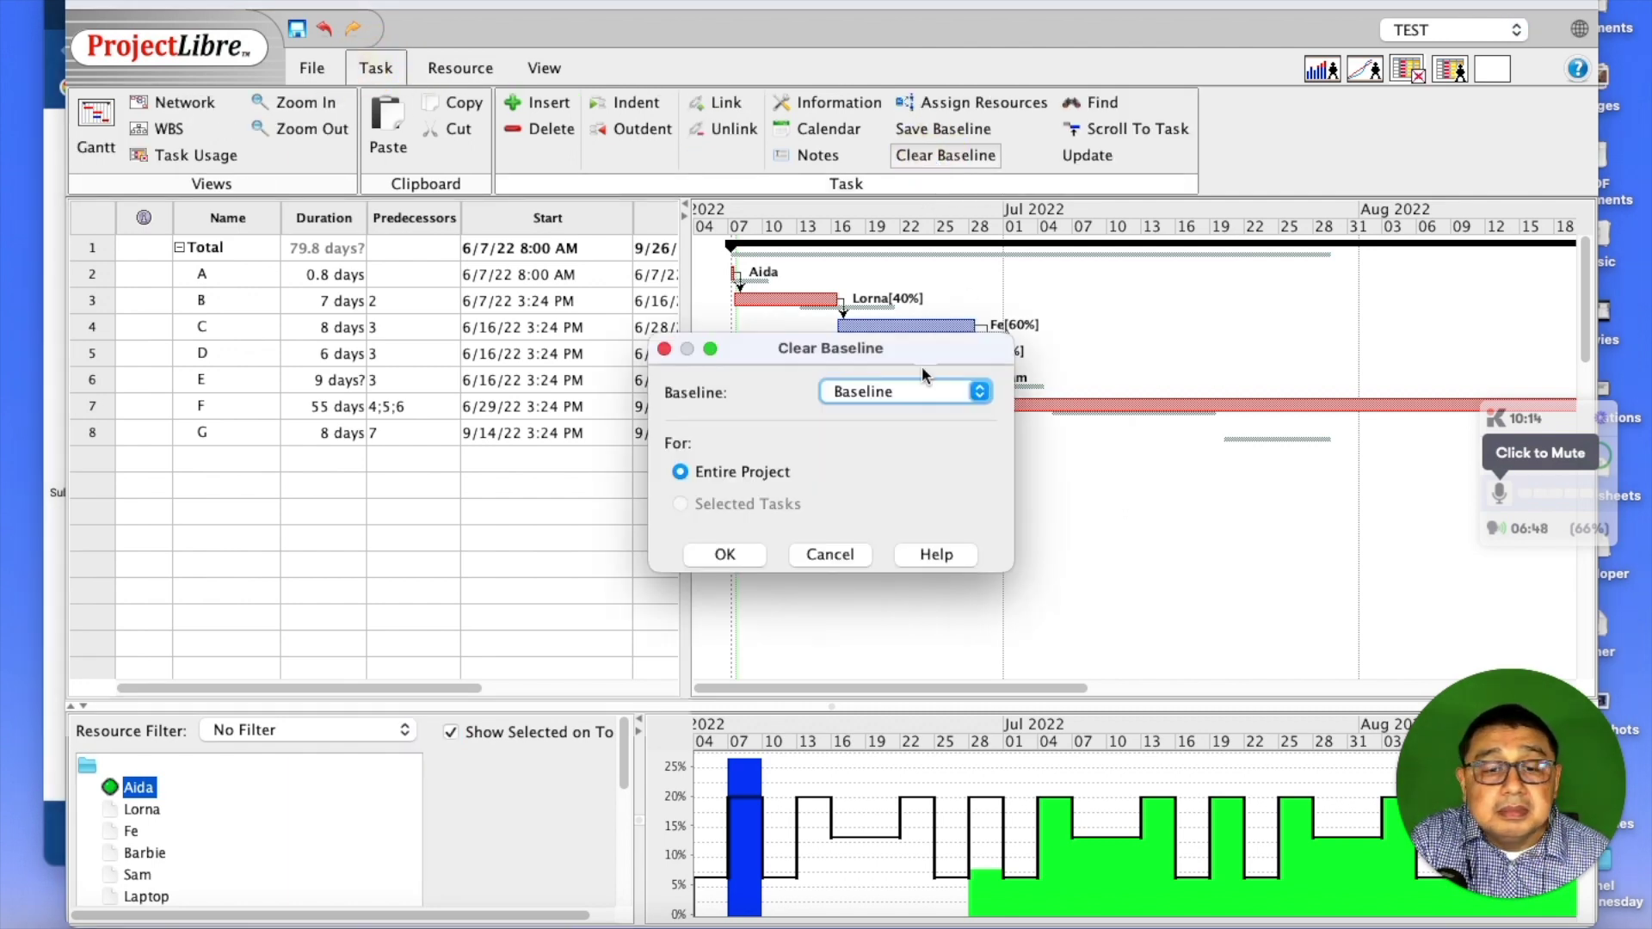
left_click(723, 555)
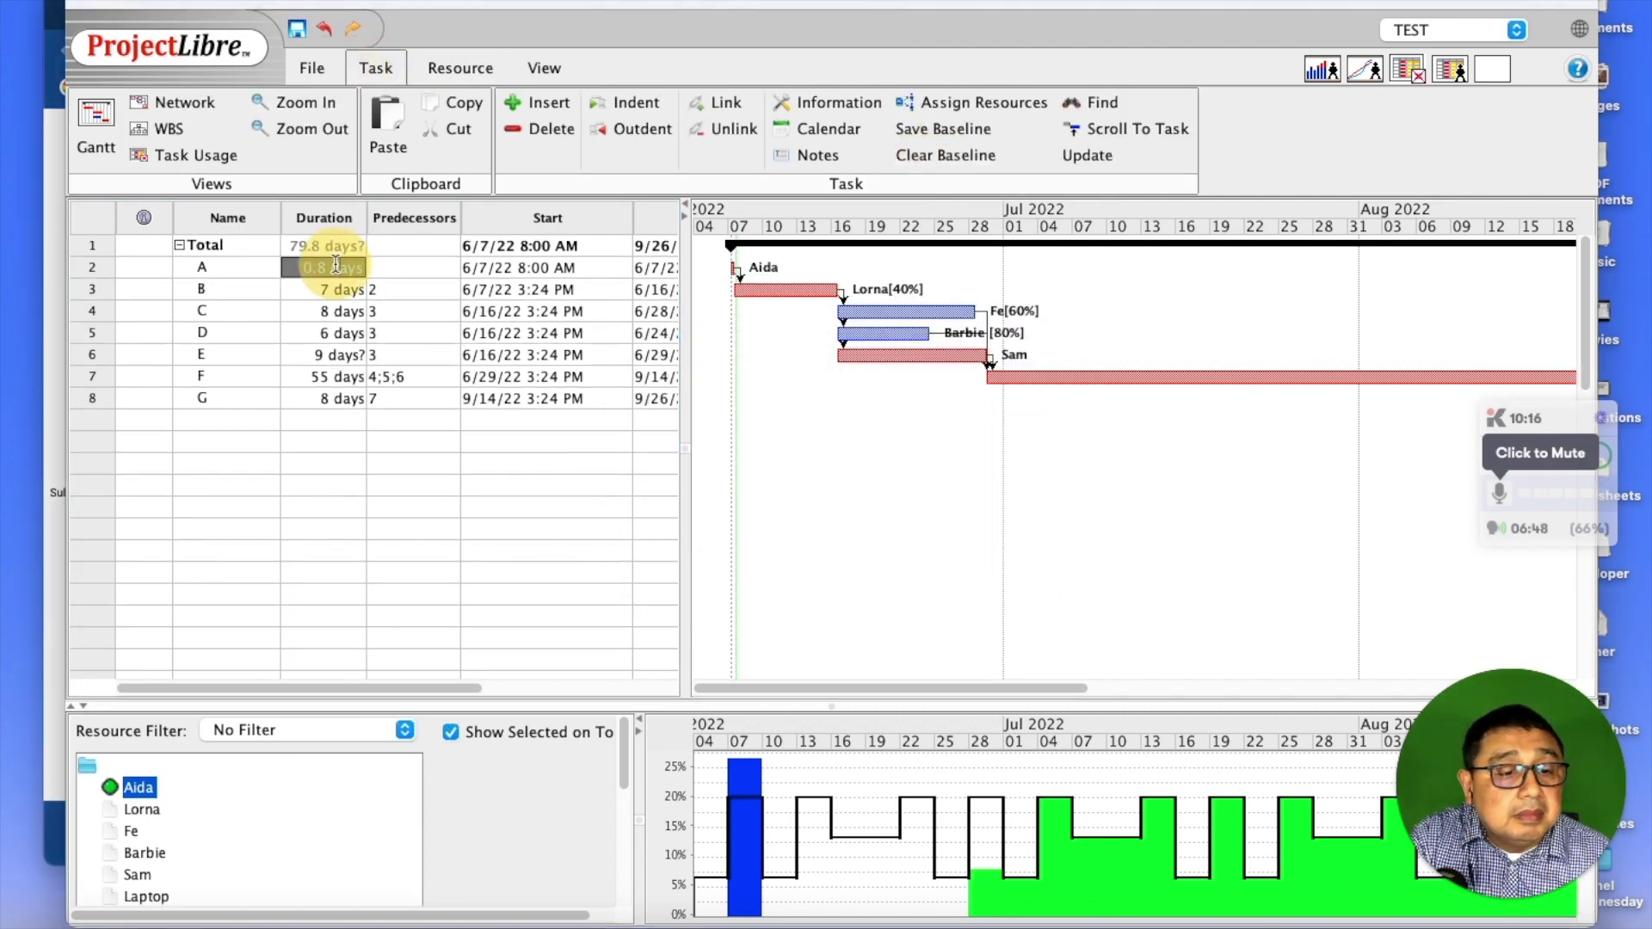
Step: Restore the duration of task A to 4 days
key("BackSpace")
key("BackSpace")
key("BackSpace")
key("BackSpace")
type("3")
key("BackSpace")
type("4")
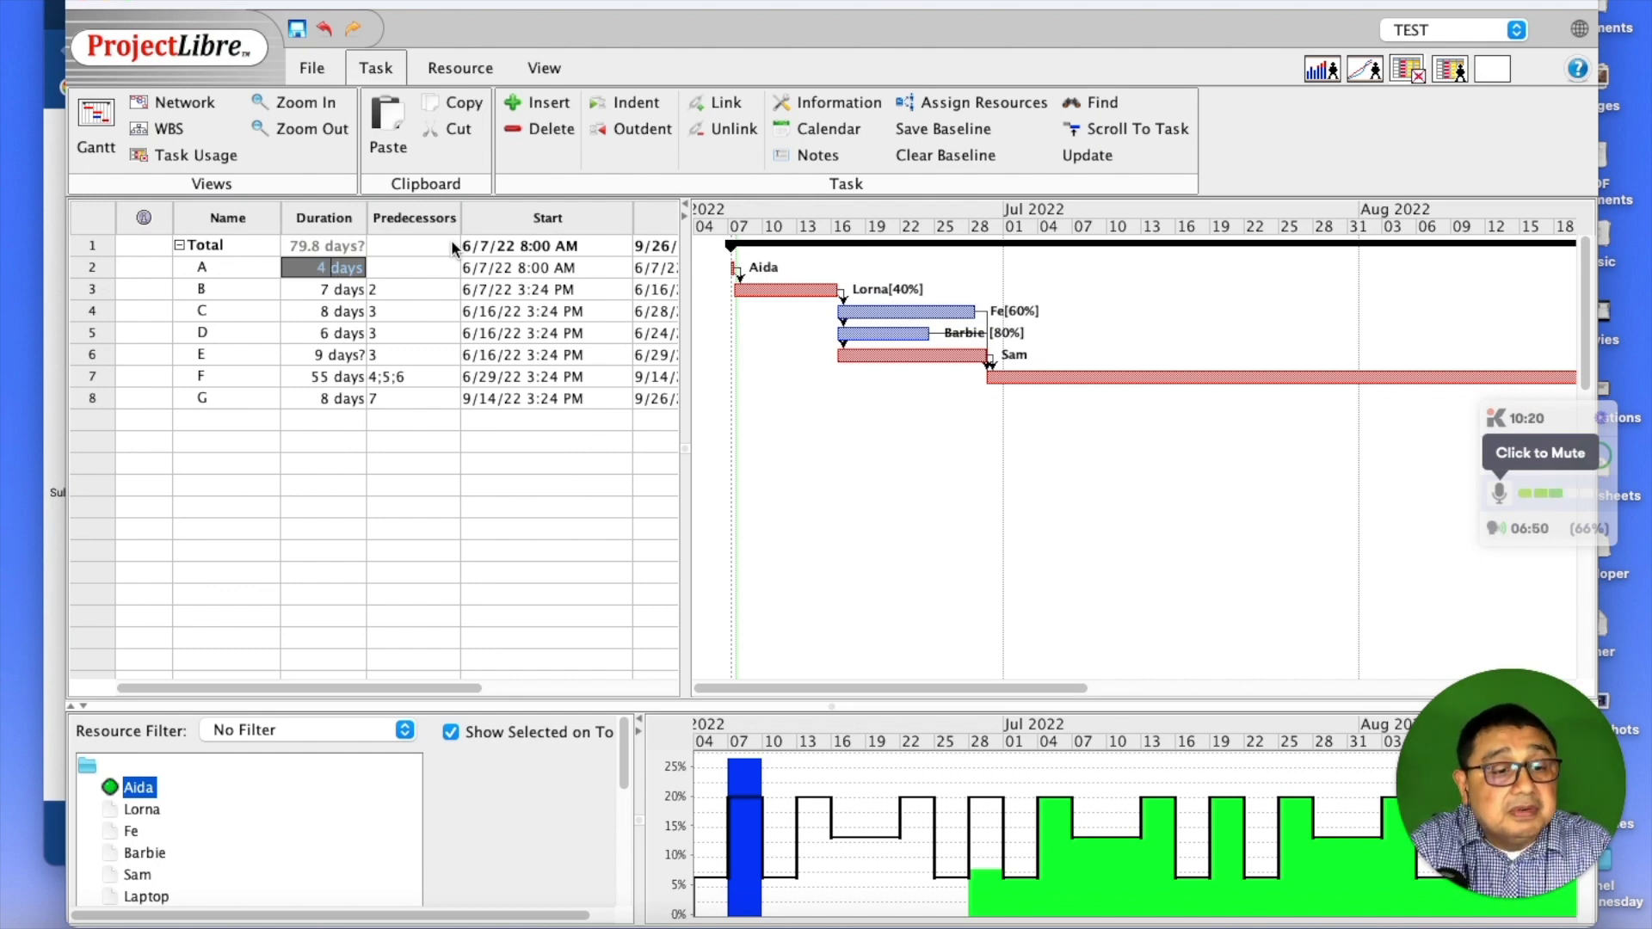
key("Return")
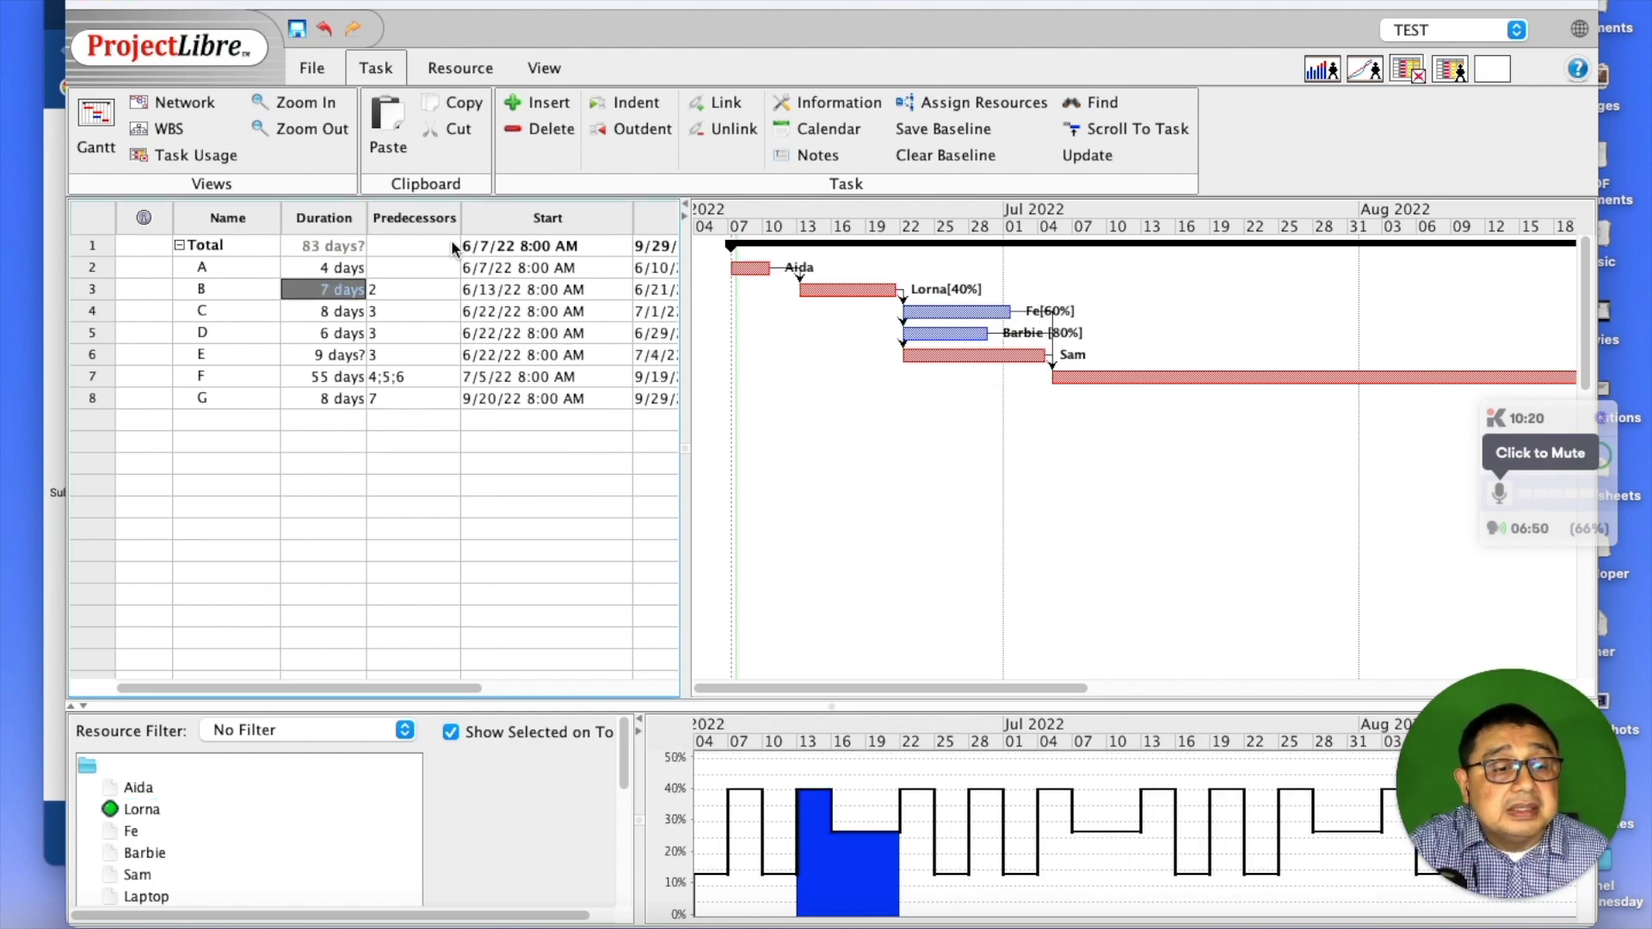
Step: Check task A's assigned work, and enlarge the histogram pane to compare the resource's allocation with its availability
double_click(91, 268)
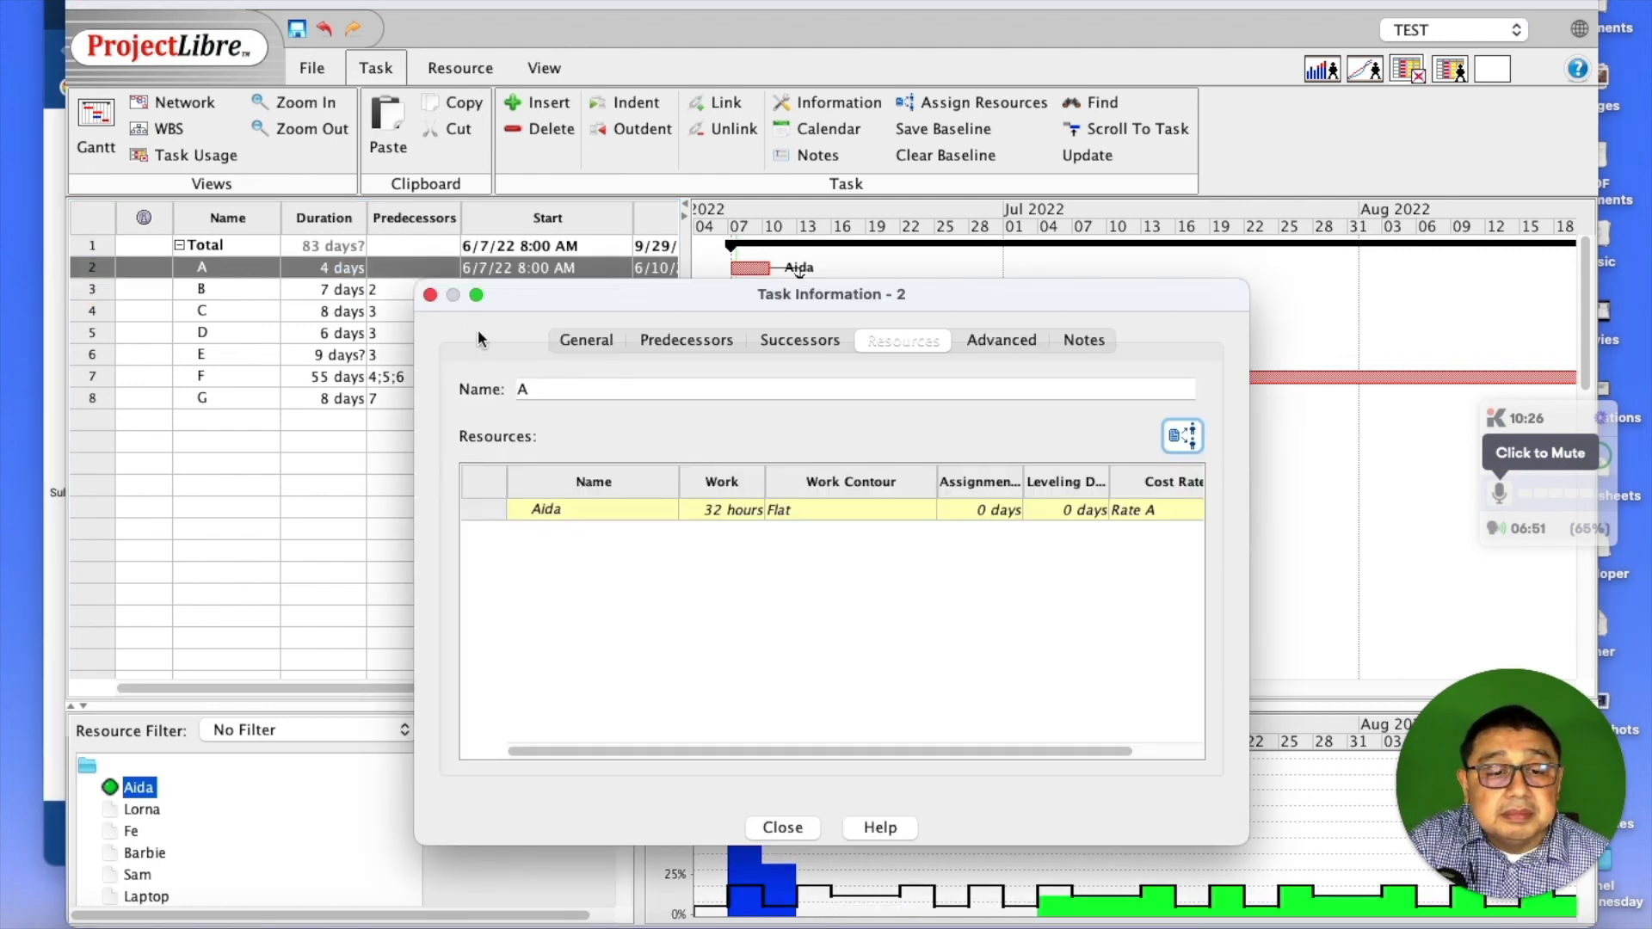
left_click(431, 296)
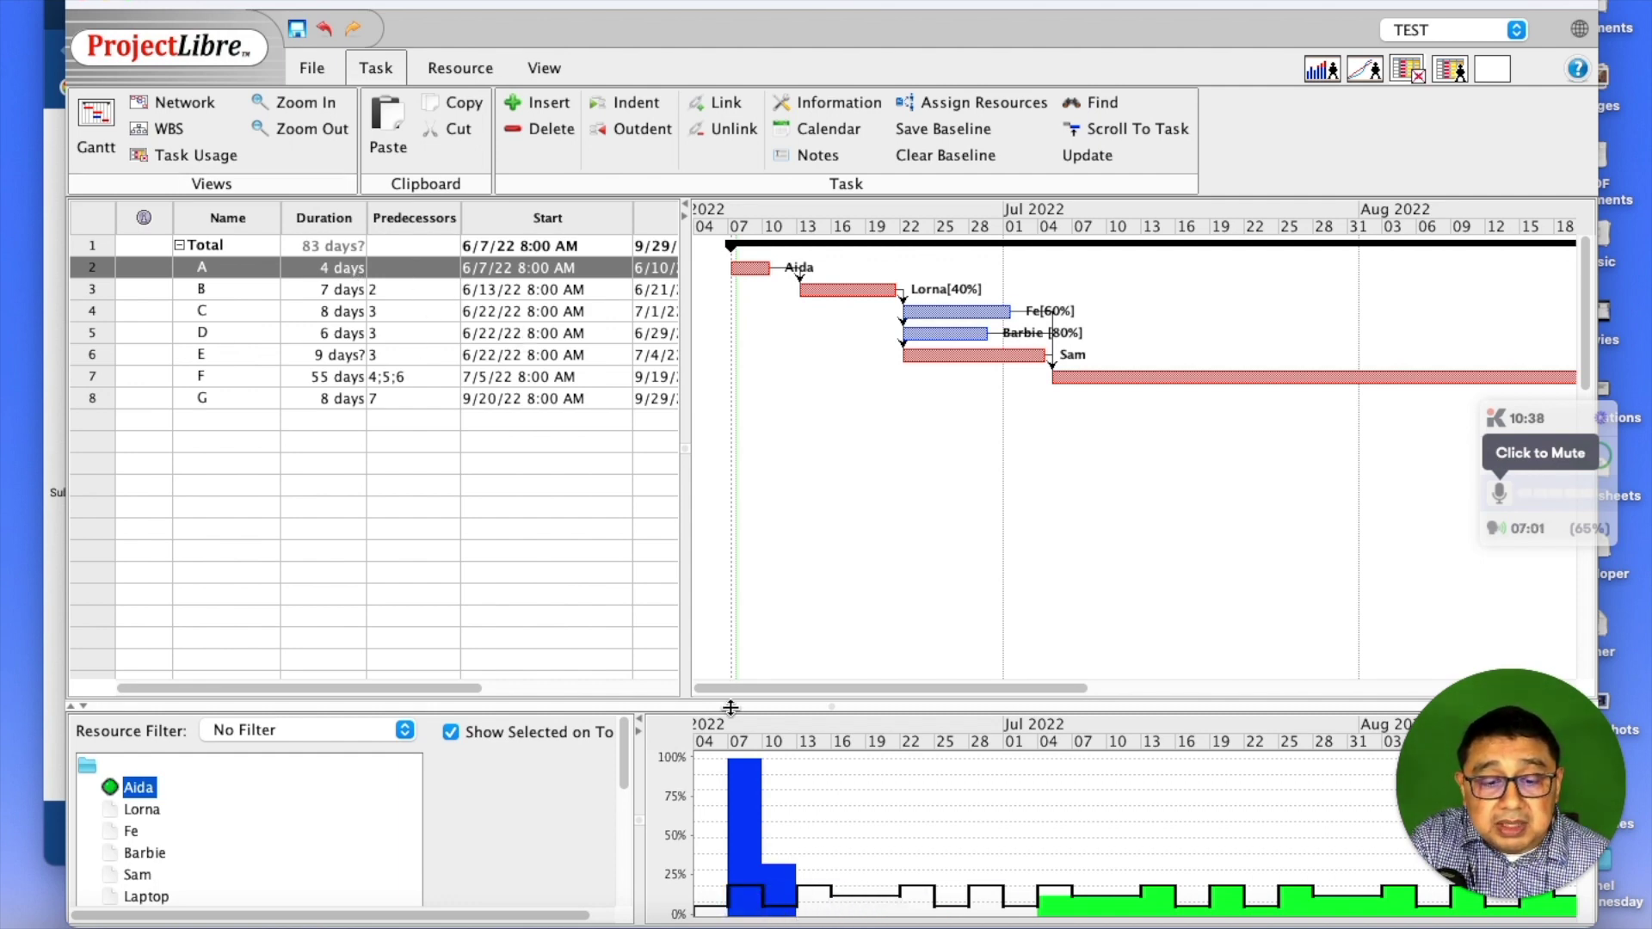
left_click_drag(729, 701, 719, 431)
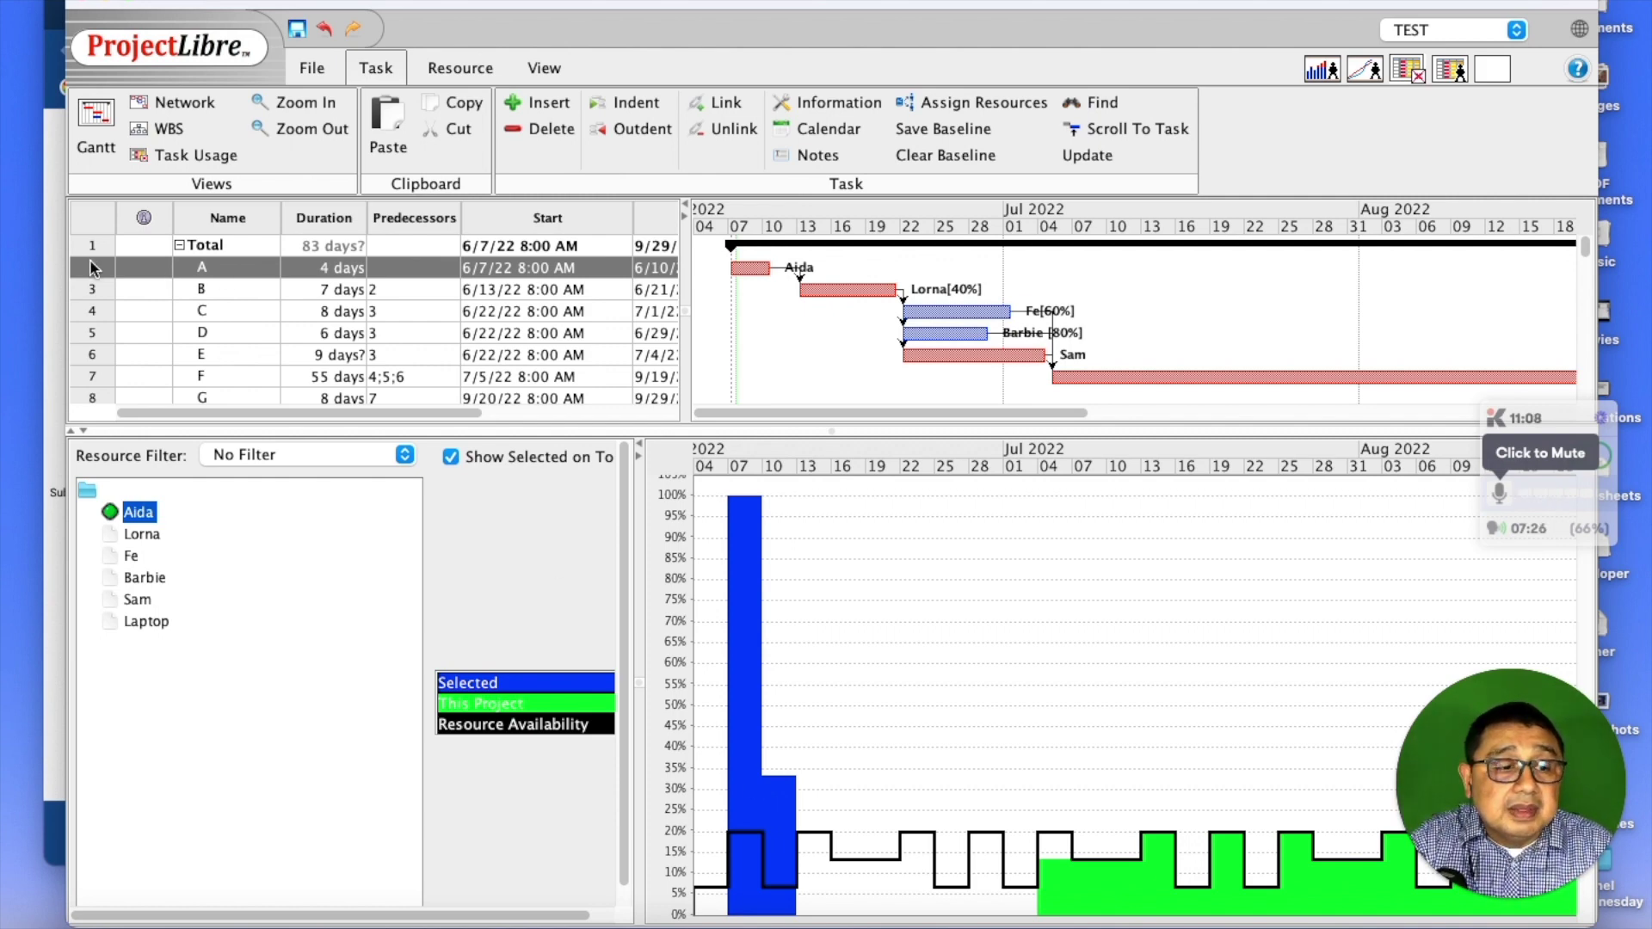
double_click(349, 272)
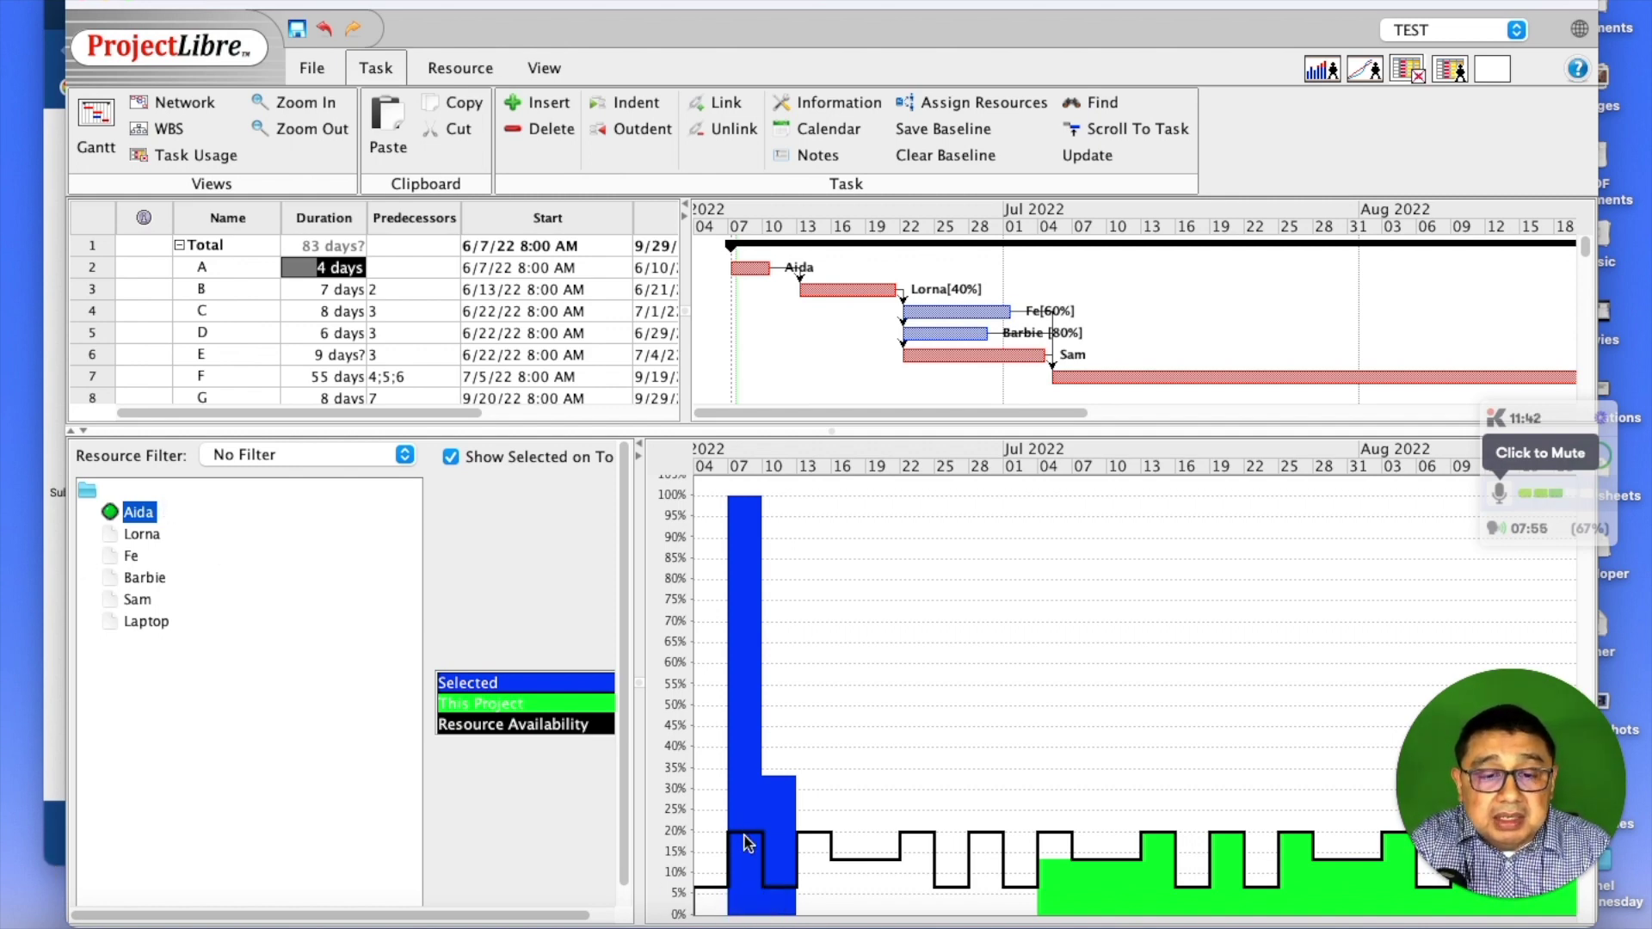
left_click(93, 273)
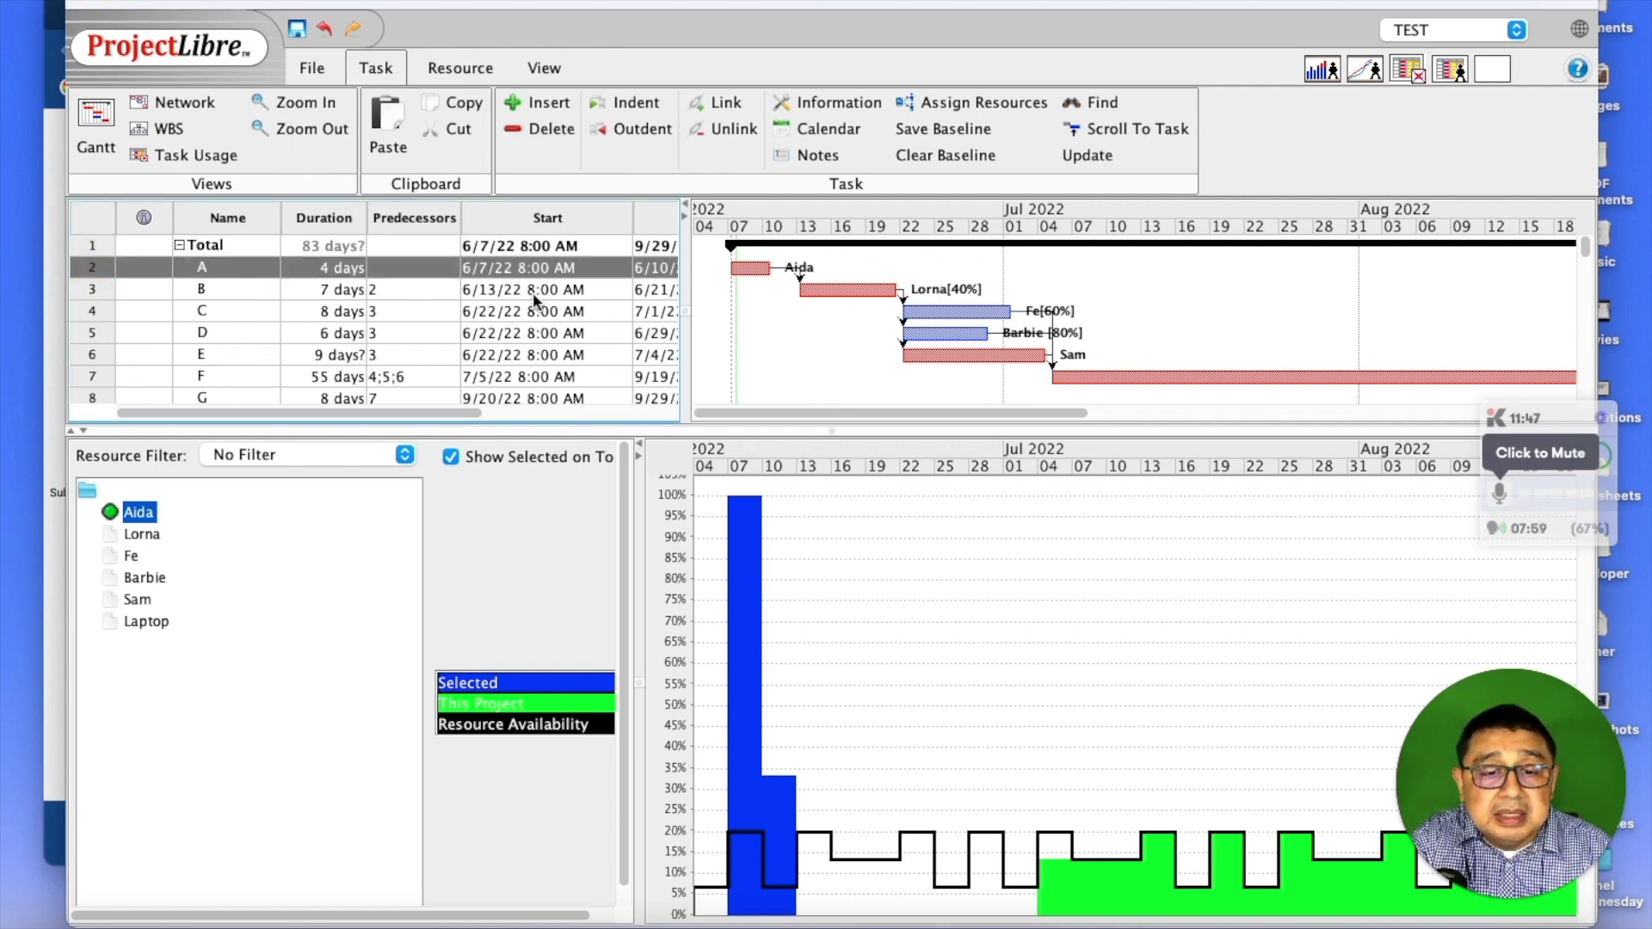
Step: Check the first resource's assignment units on task A and reapply the assignment
double_click(101, 270)
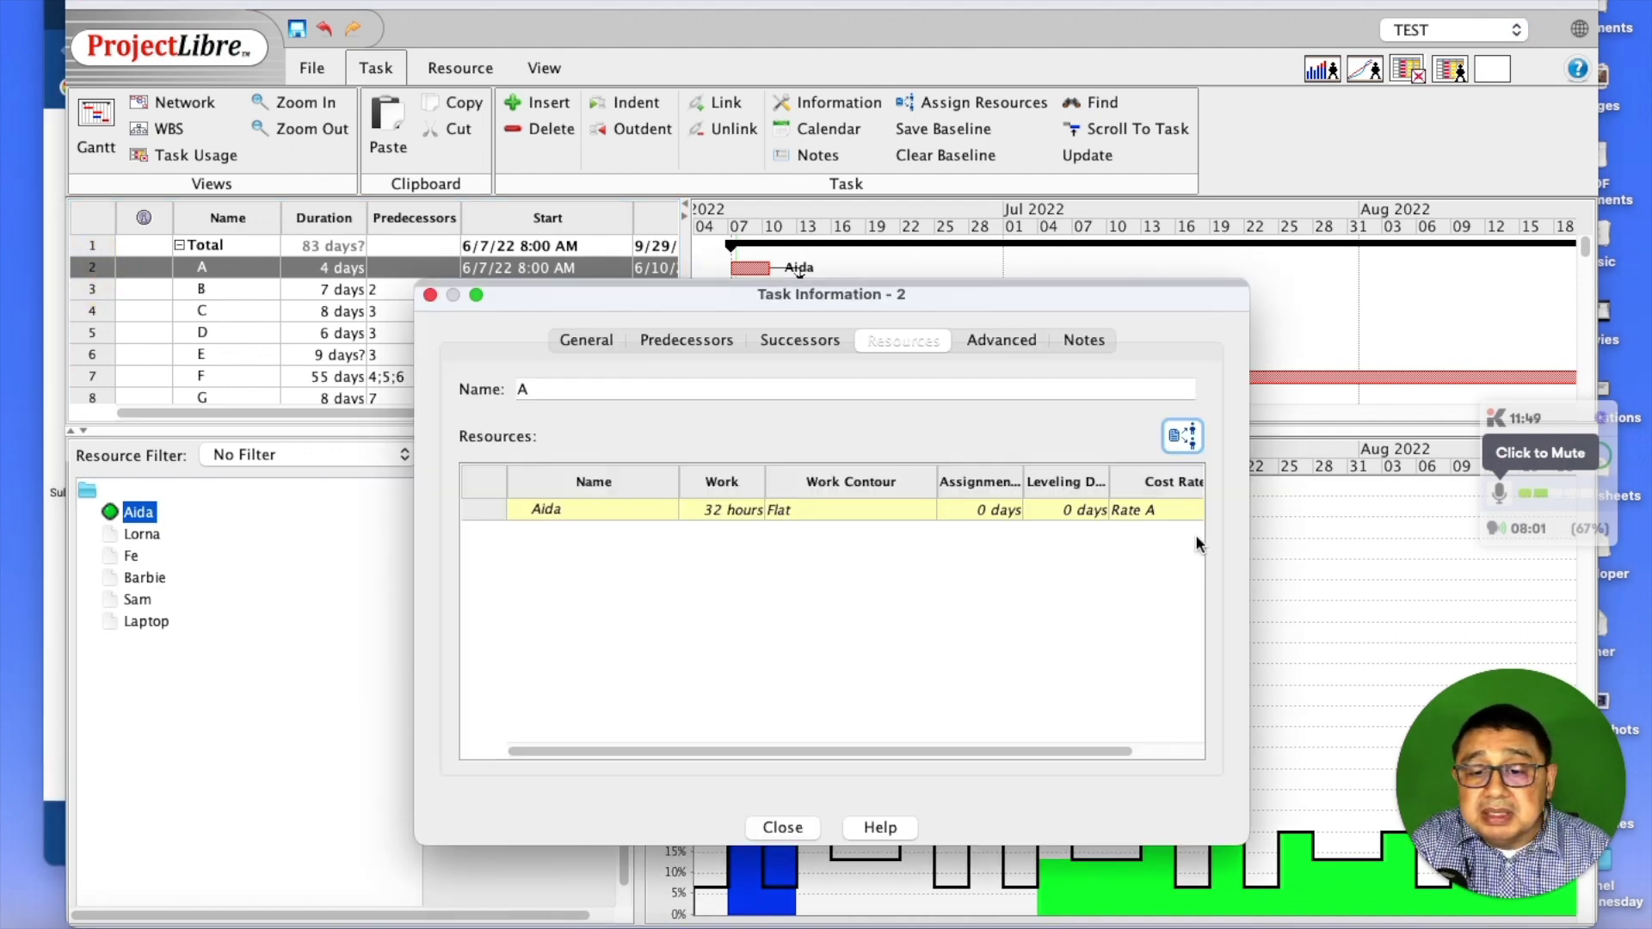
left_click(1183, 436)
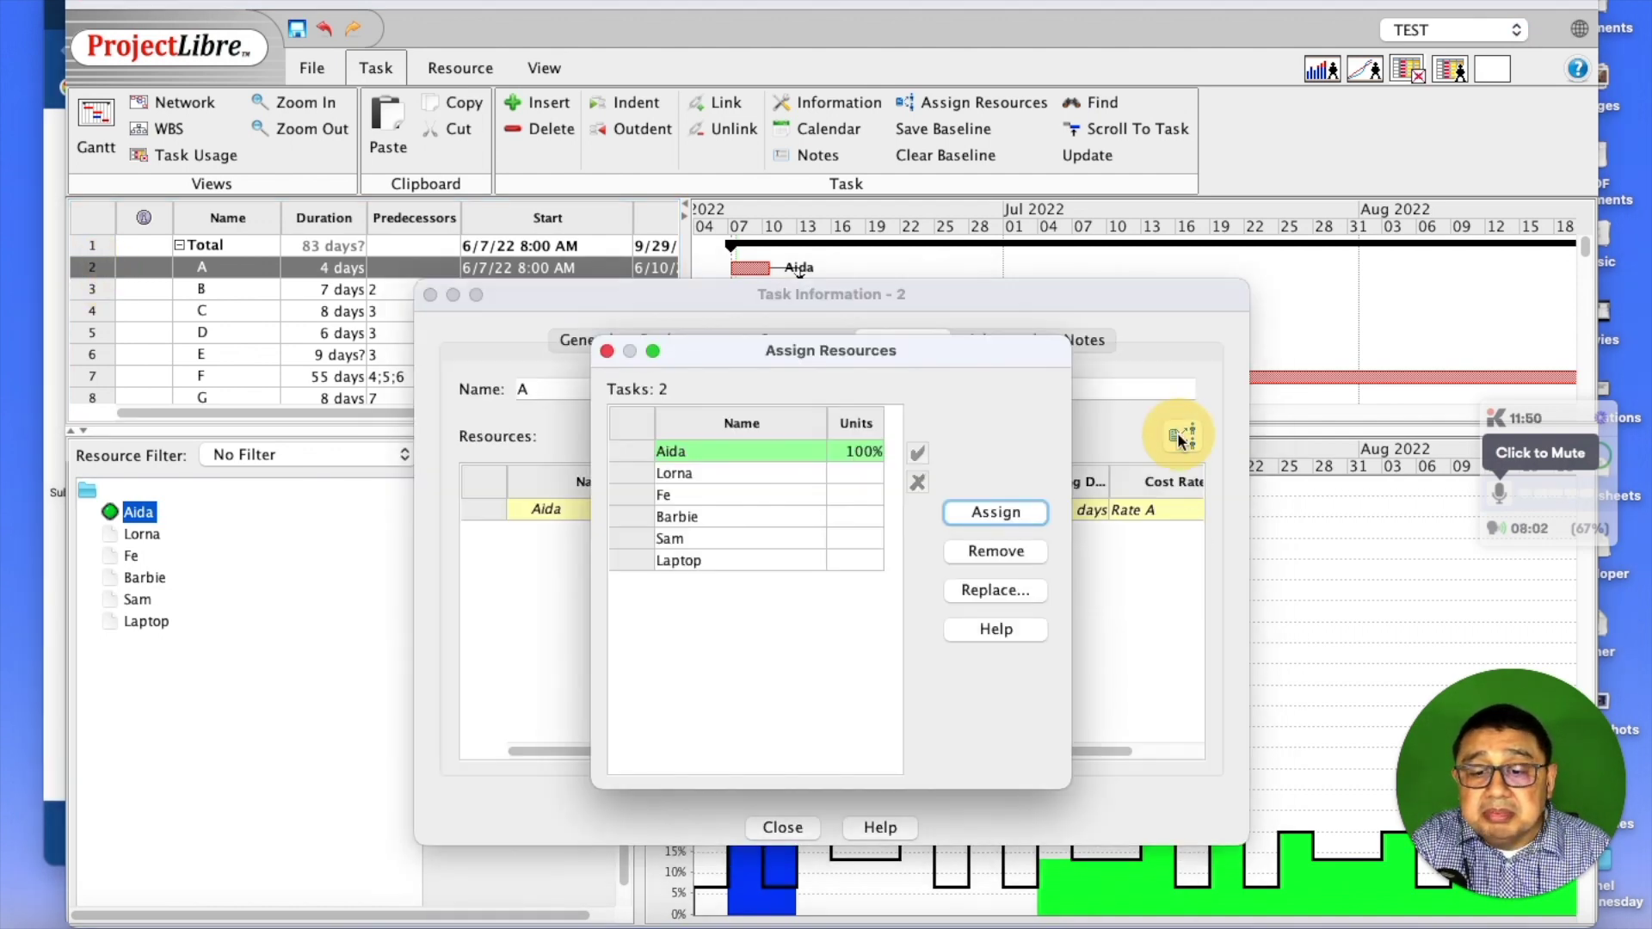
left_click(997, 513)
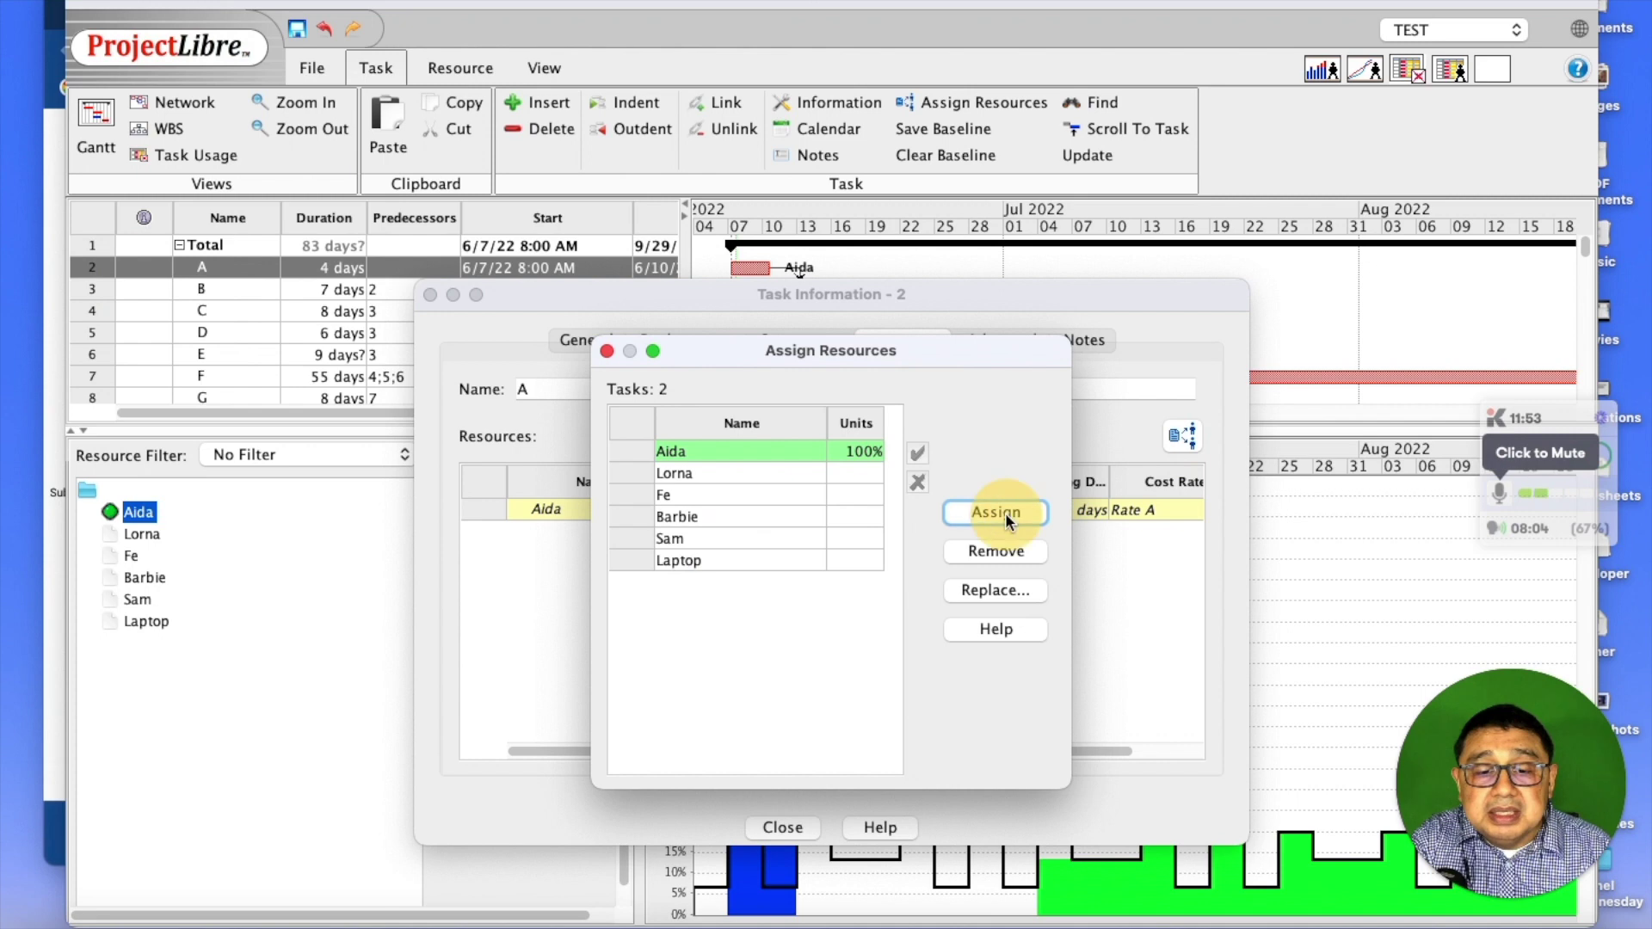
left_click(607, 351)
left_click(787, 830)
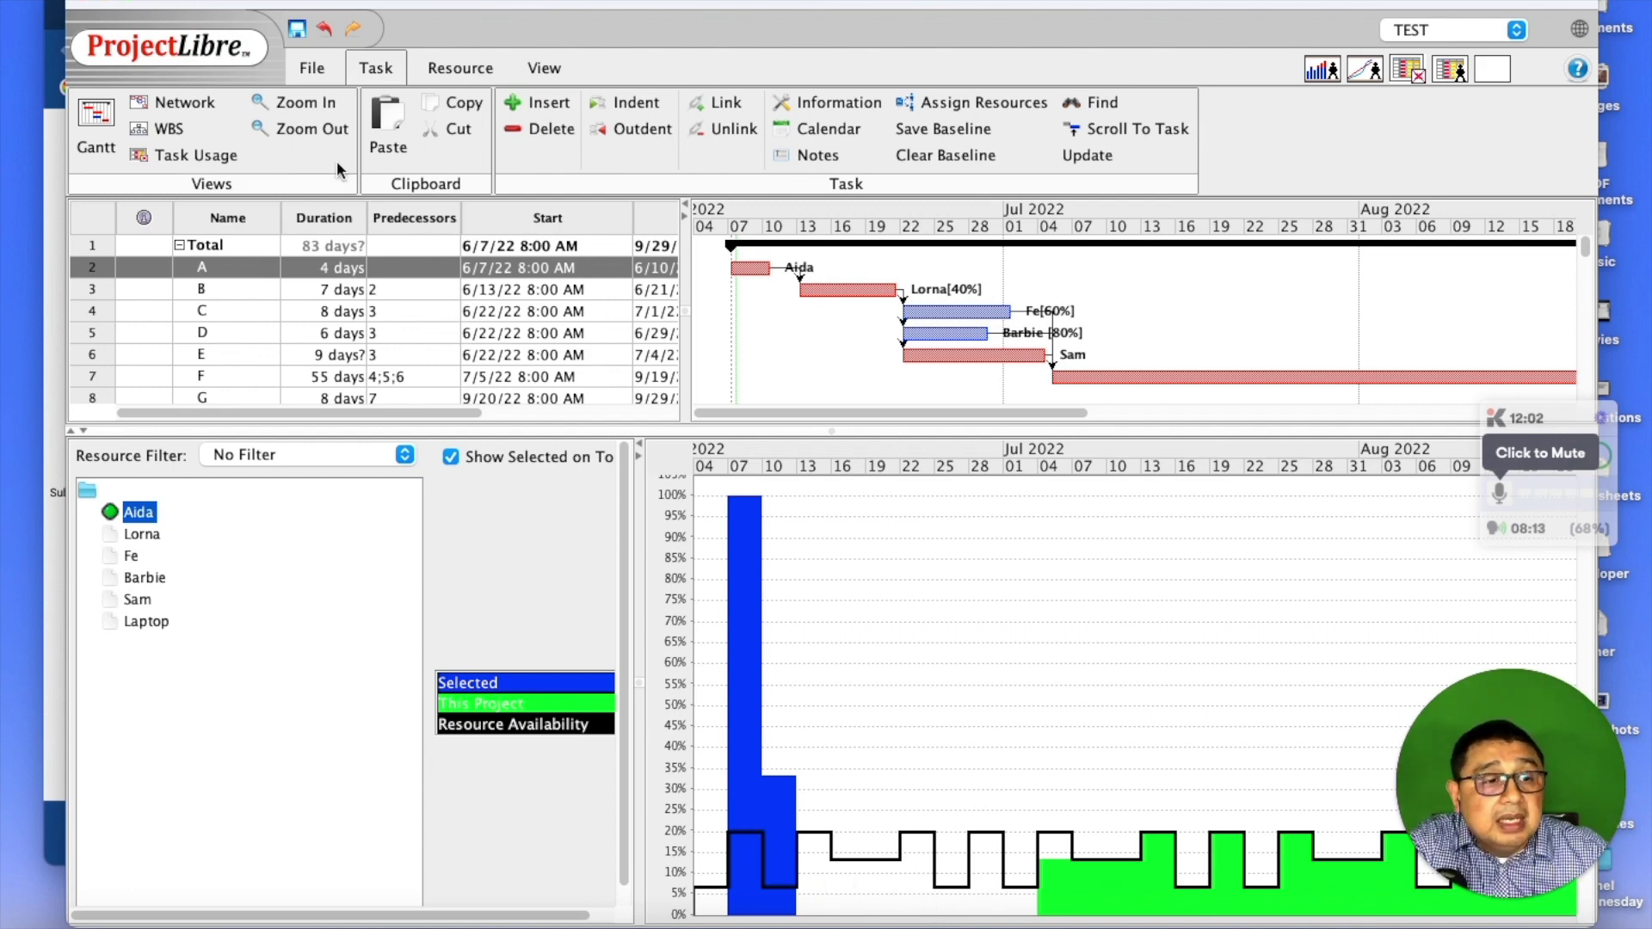
Step: Open the first resource's availability settings from the resource list
left_click(460, 68)
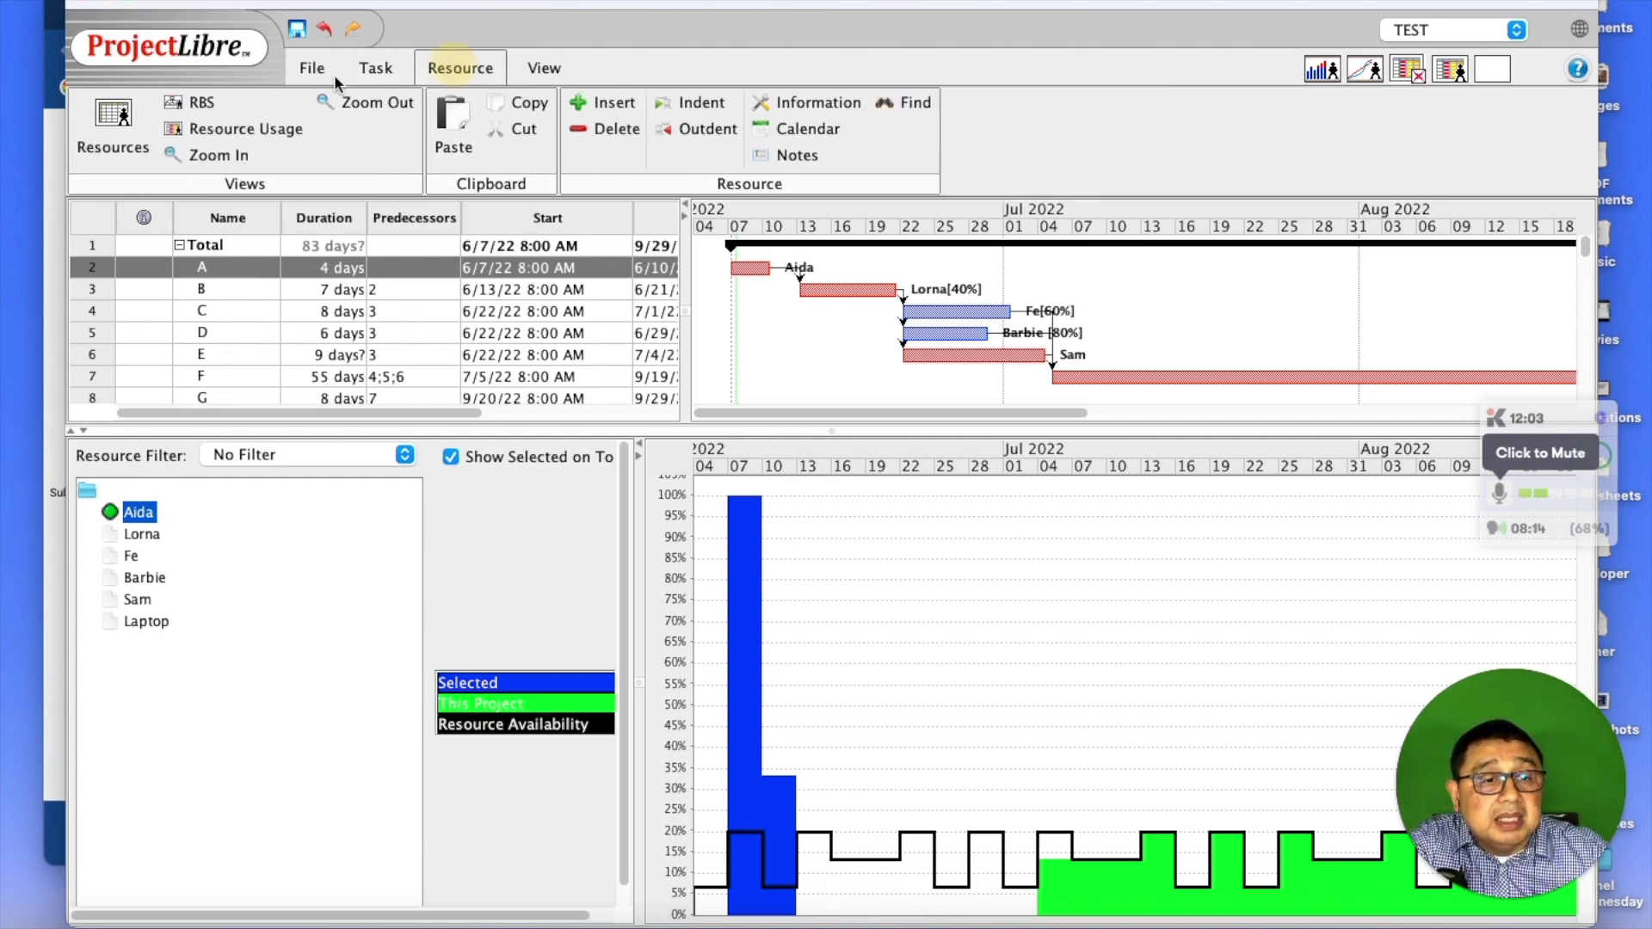
left_click(107, 112)
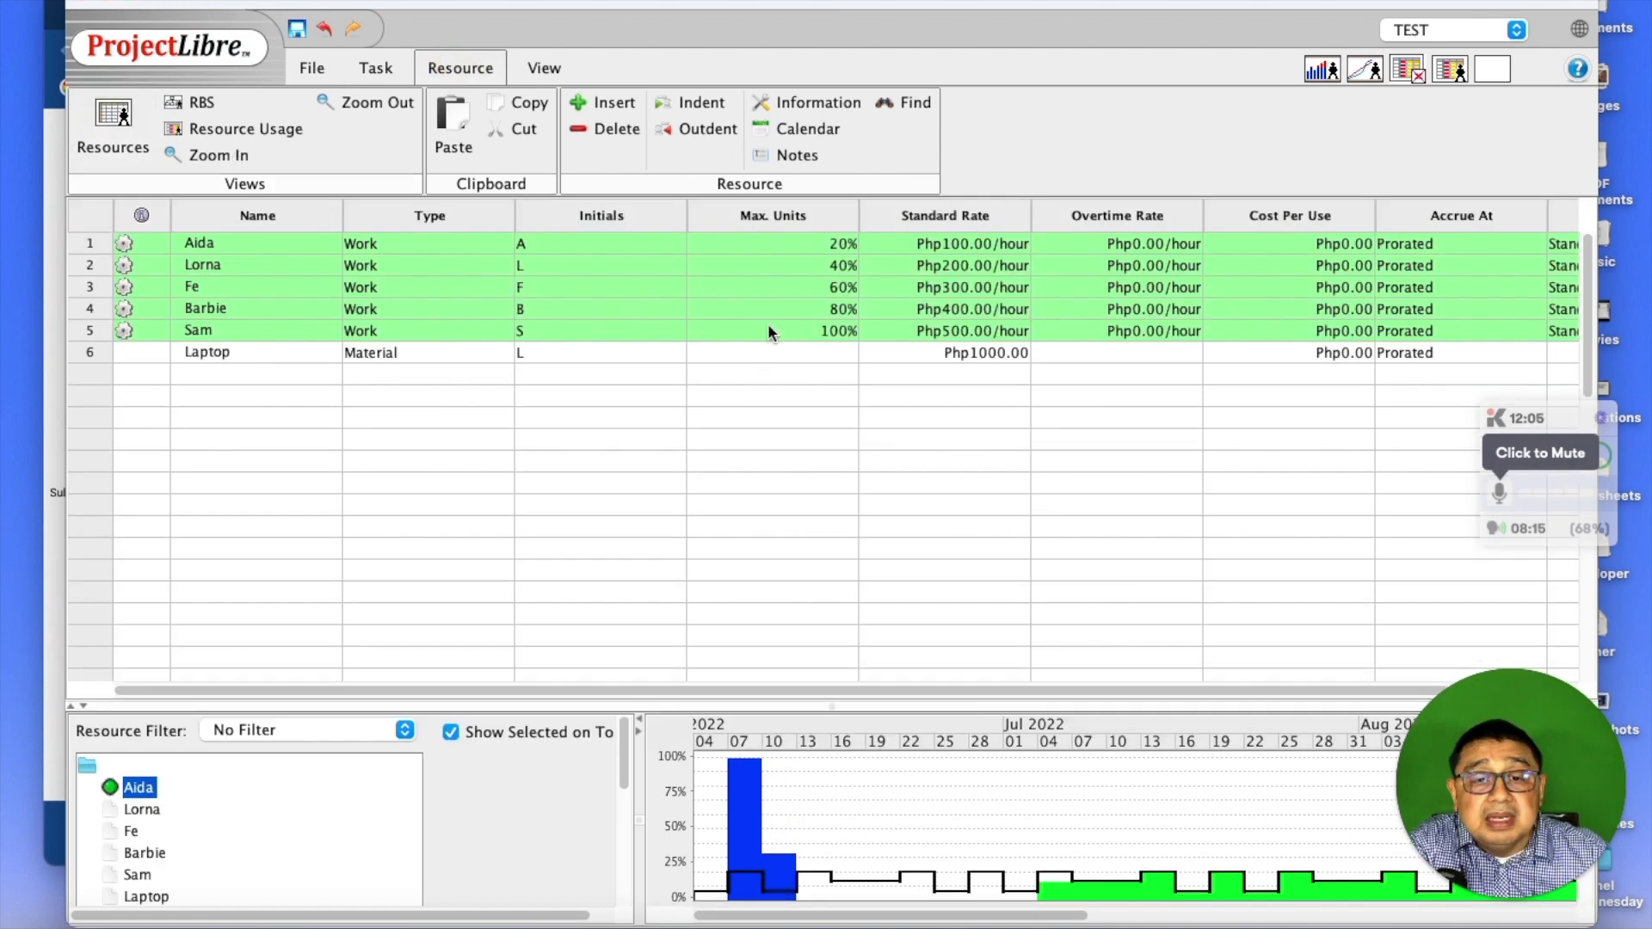
double_click(838, 243)
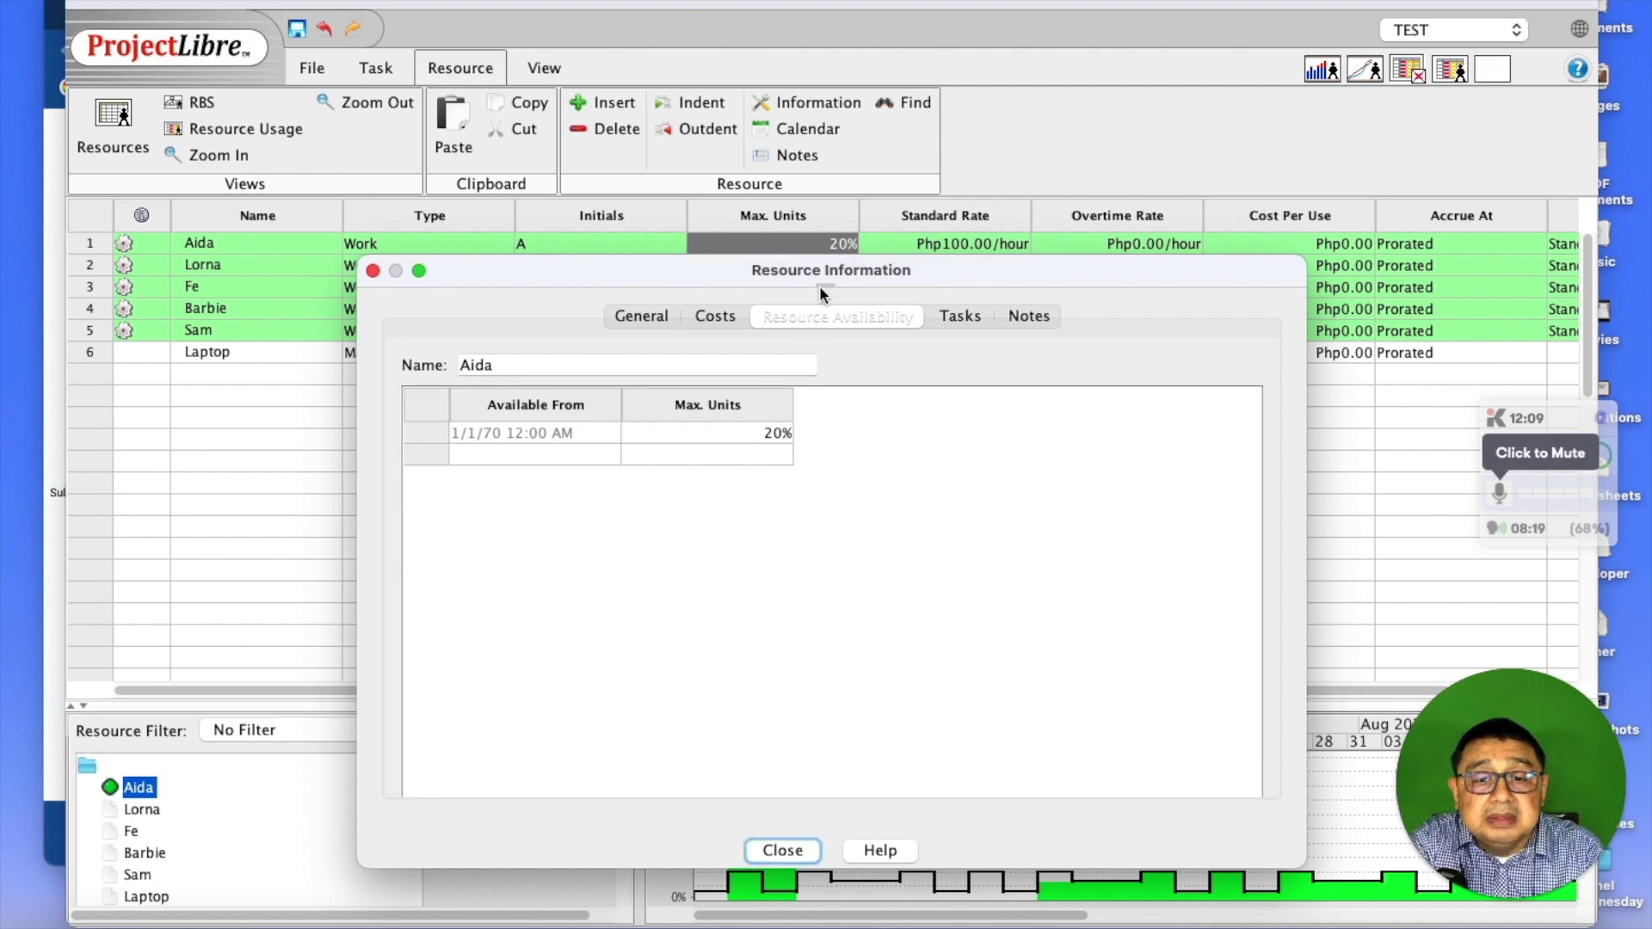
left_click(773, 432)
key("BackSpace")
key("Return")
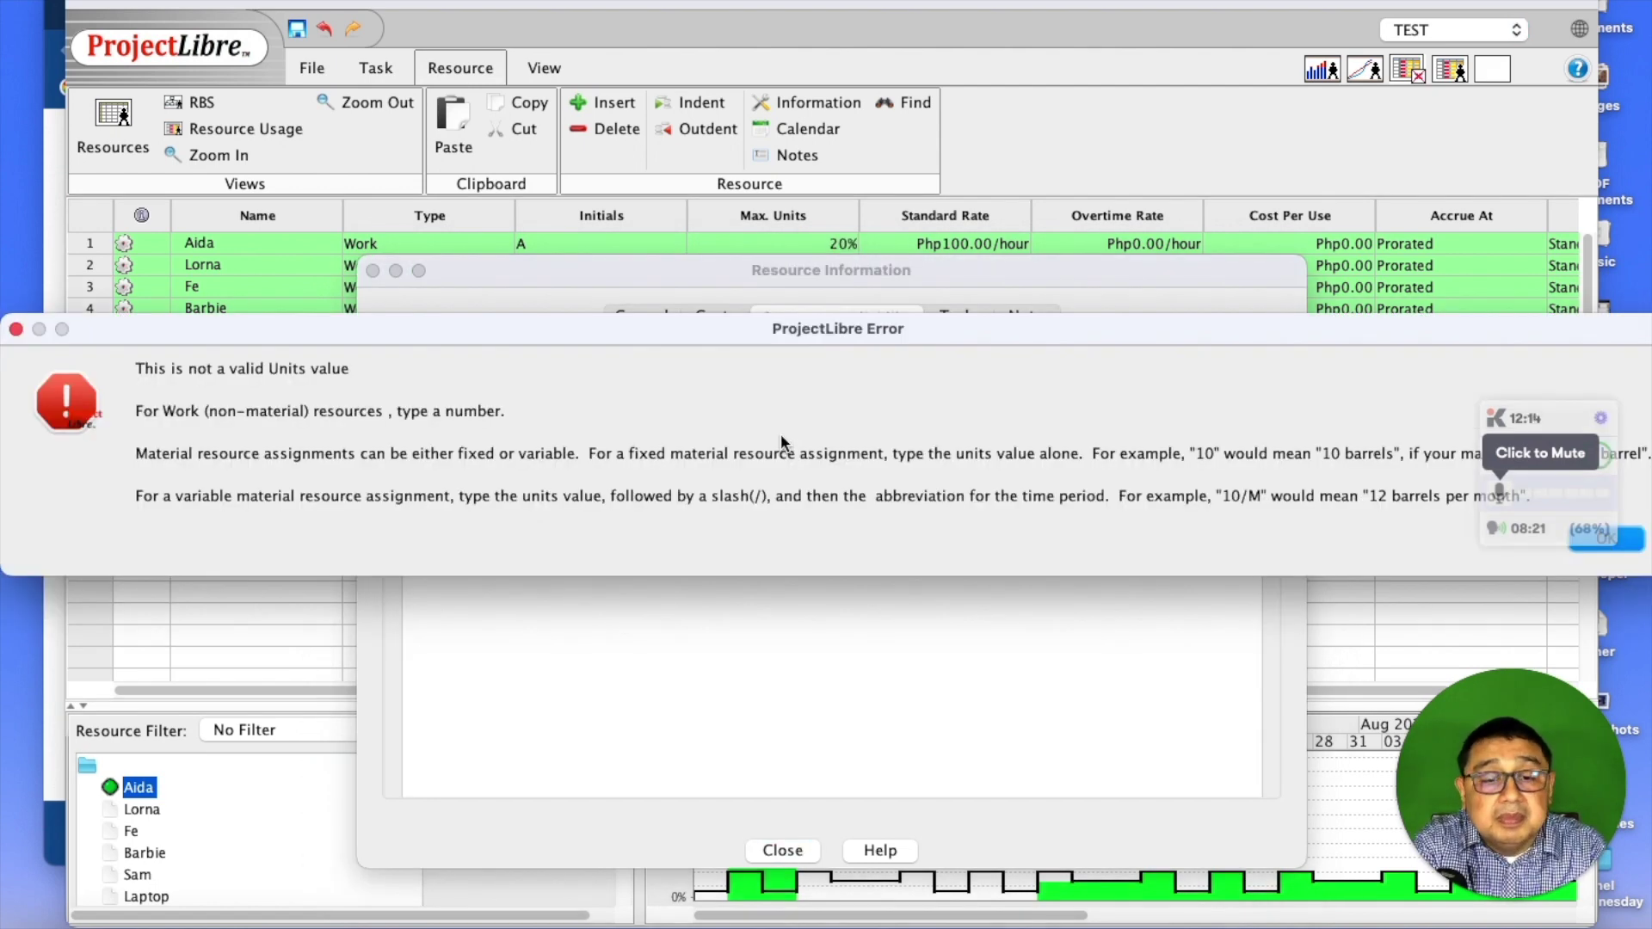
left_click(1617, 542)
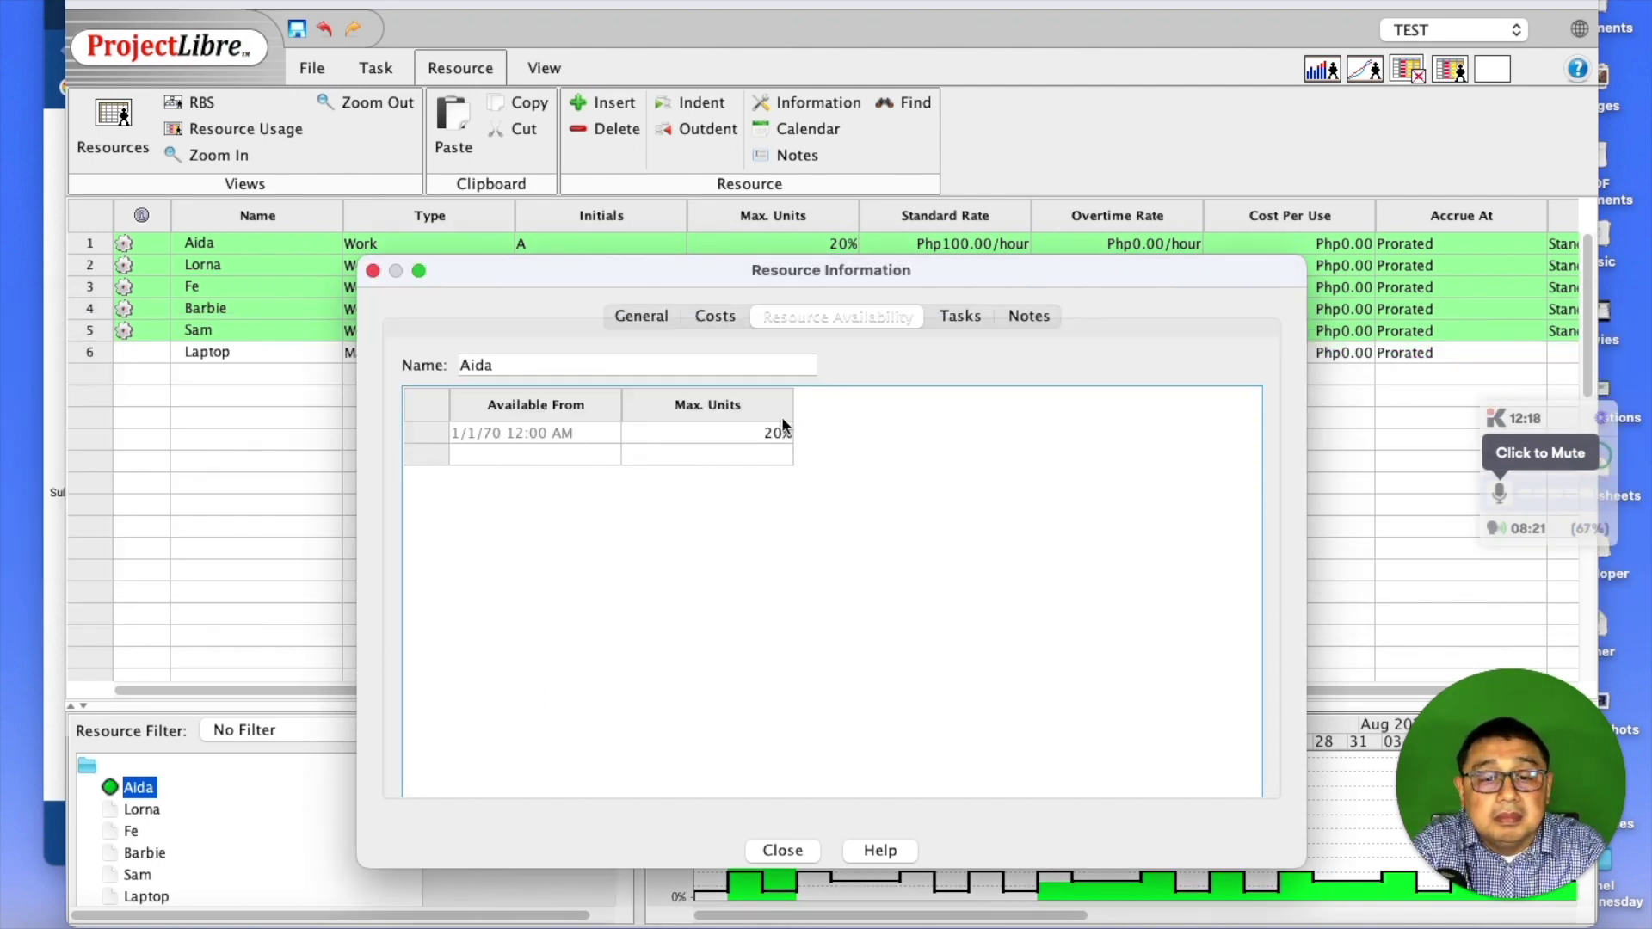
Step: Set the first resource's maximum units to 100% in the availability settings and close the resource information
double_click(775, 431)
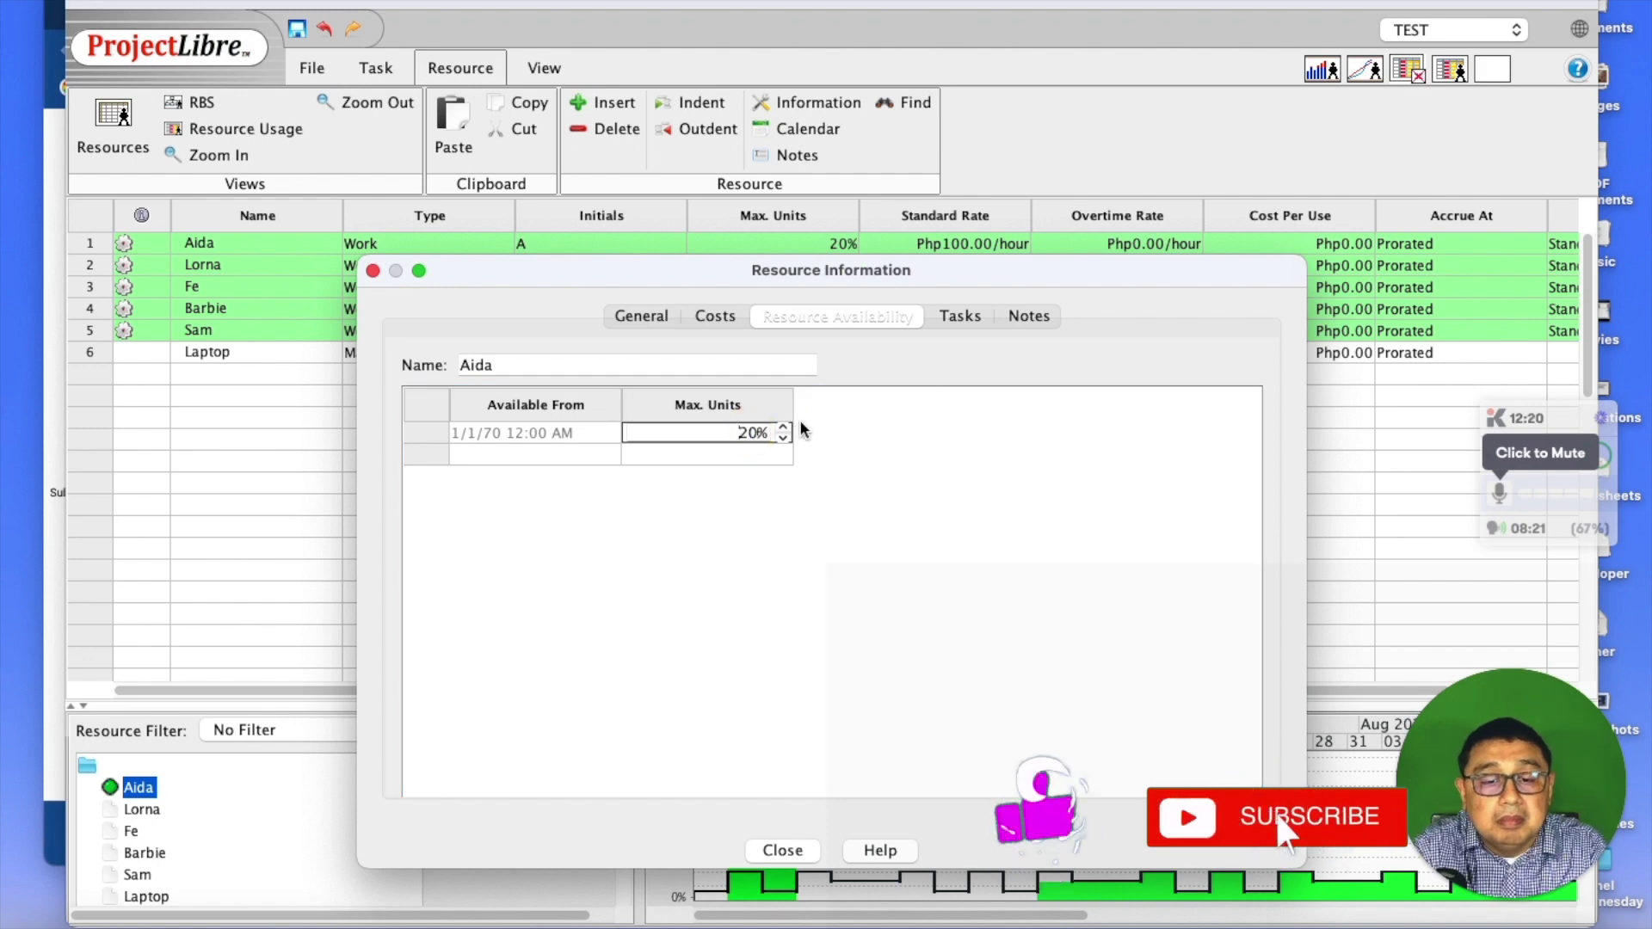
left_click(783, 428)
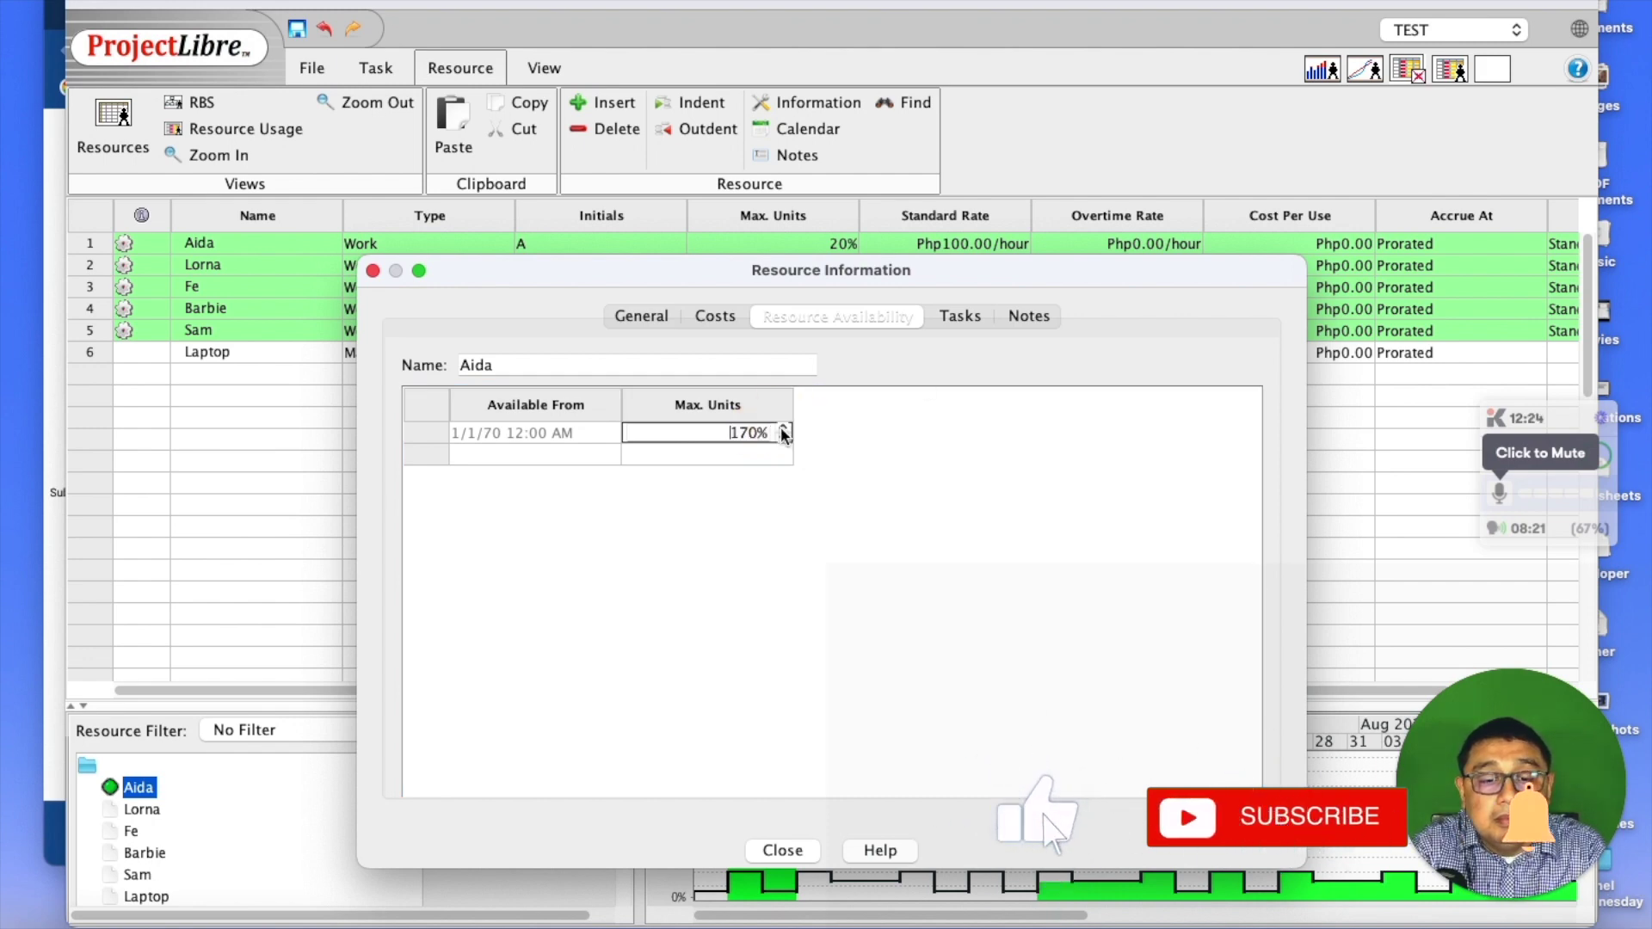
left_click(785, 438)
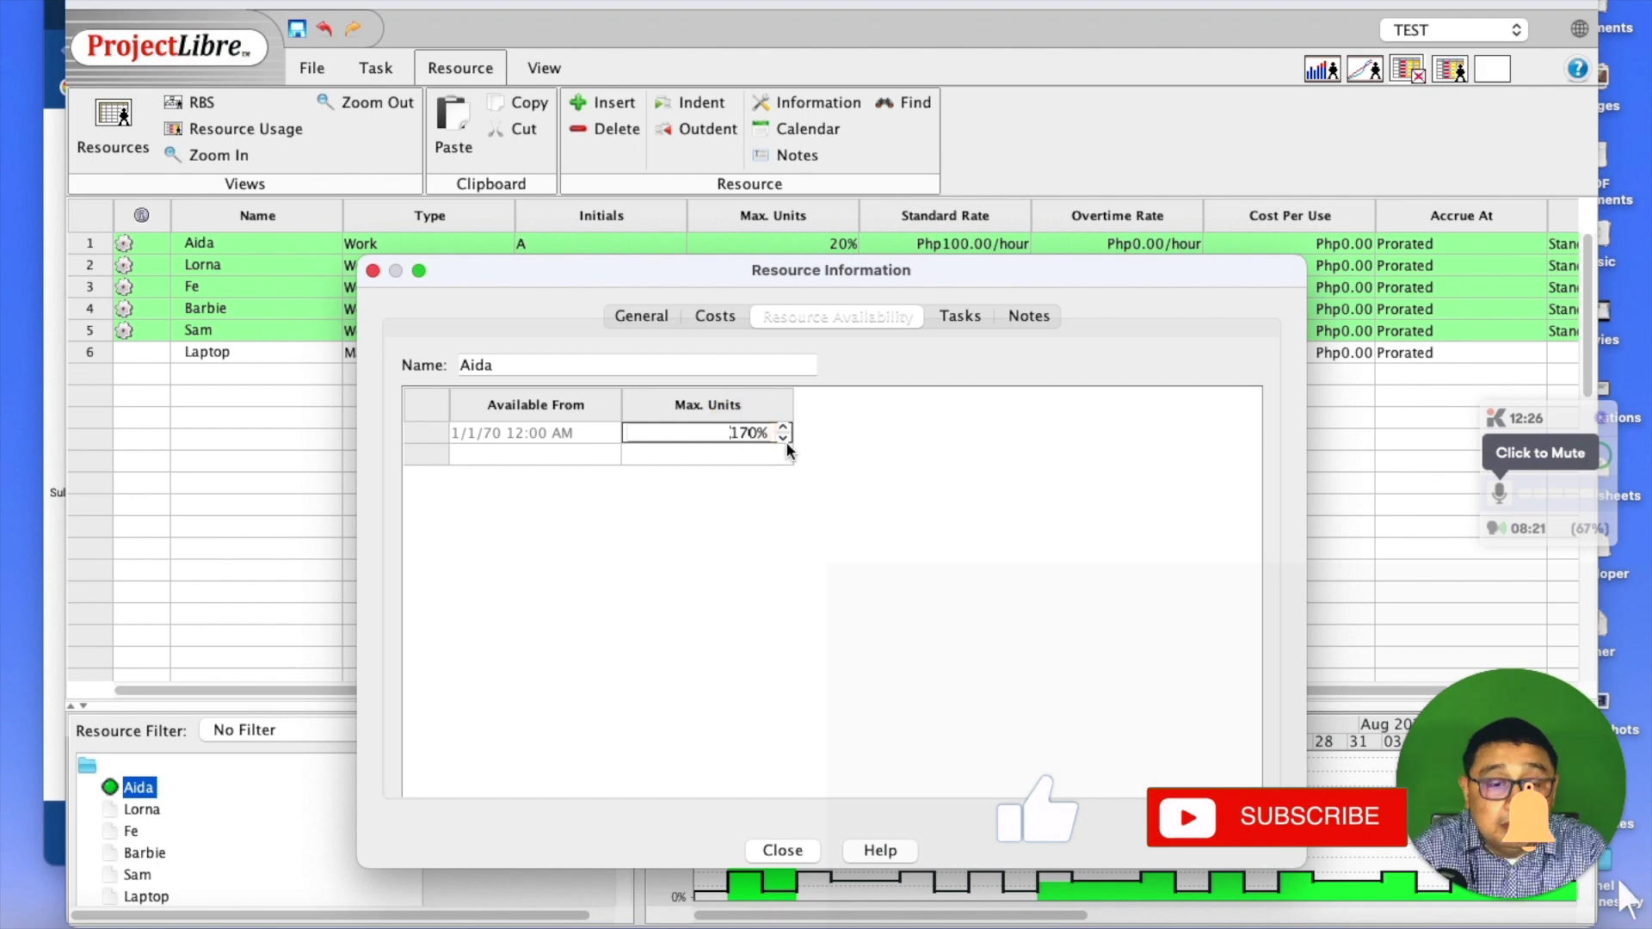
type("00")
key("Return")
left_click(783, 854)
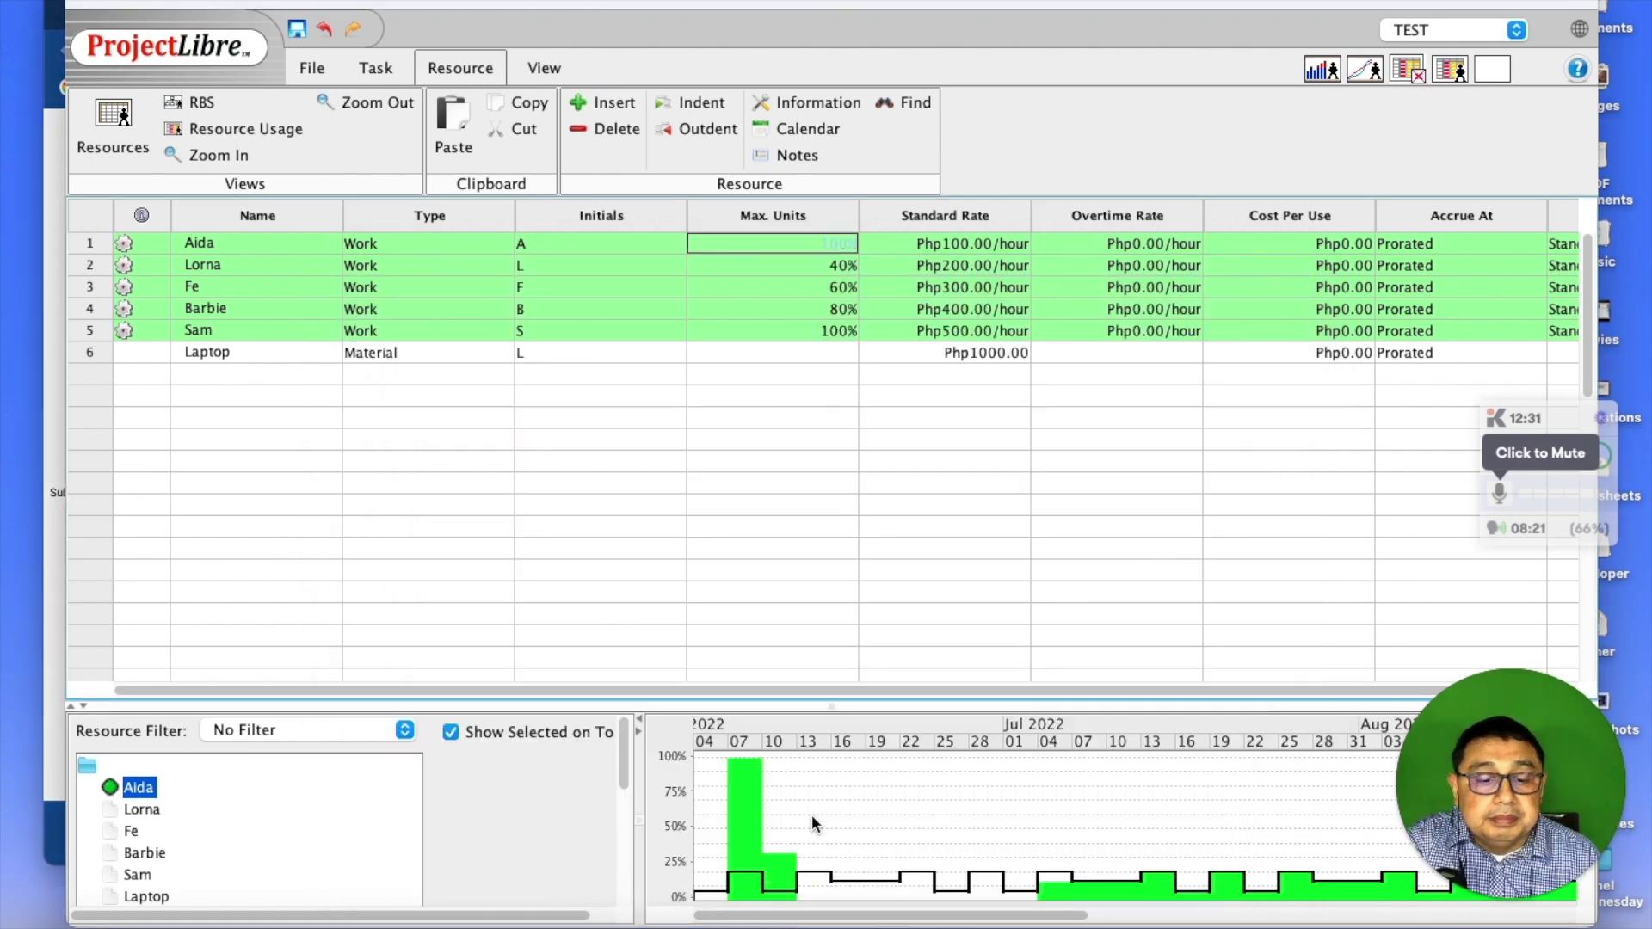
left_click(435, 396)
Step: Display the first resource's histogram again to compare the allocated load with the updated availability
left_click(93, 116)
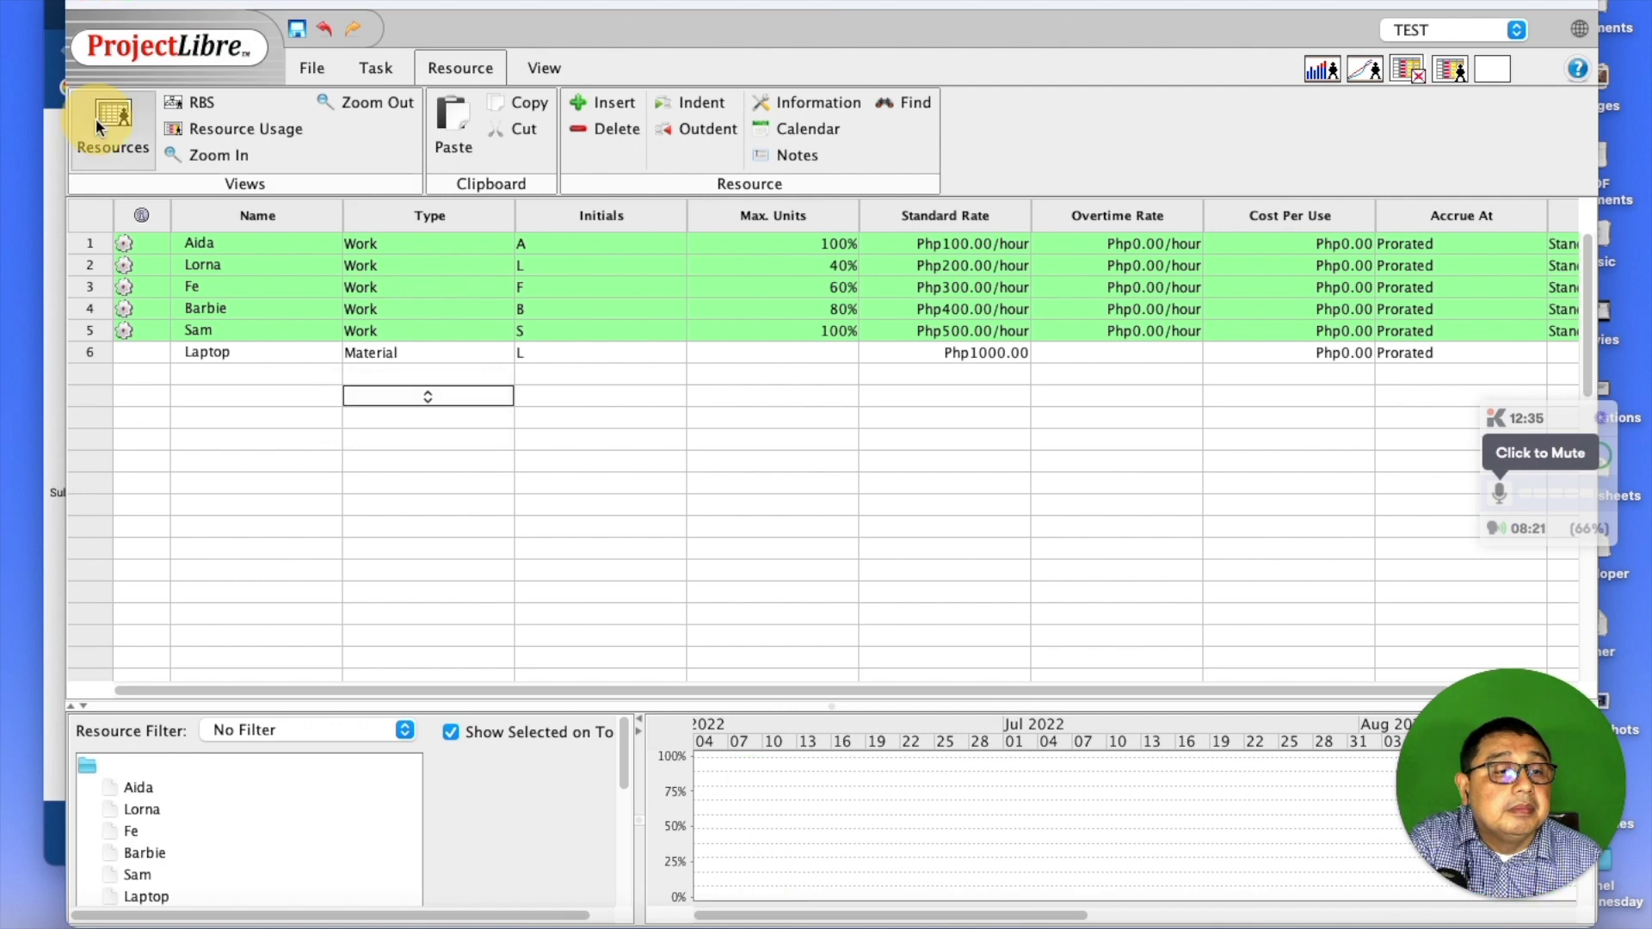
left_click(376, 68)
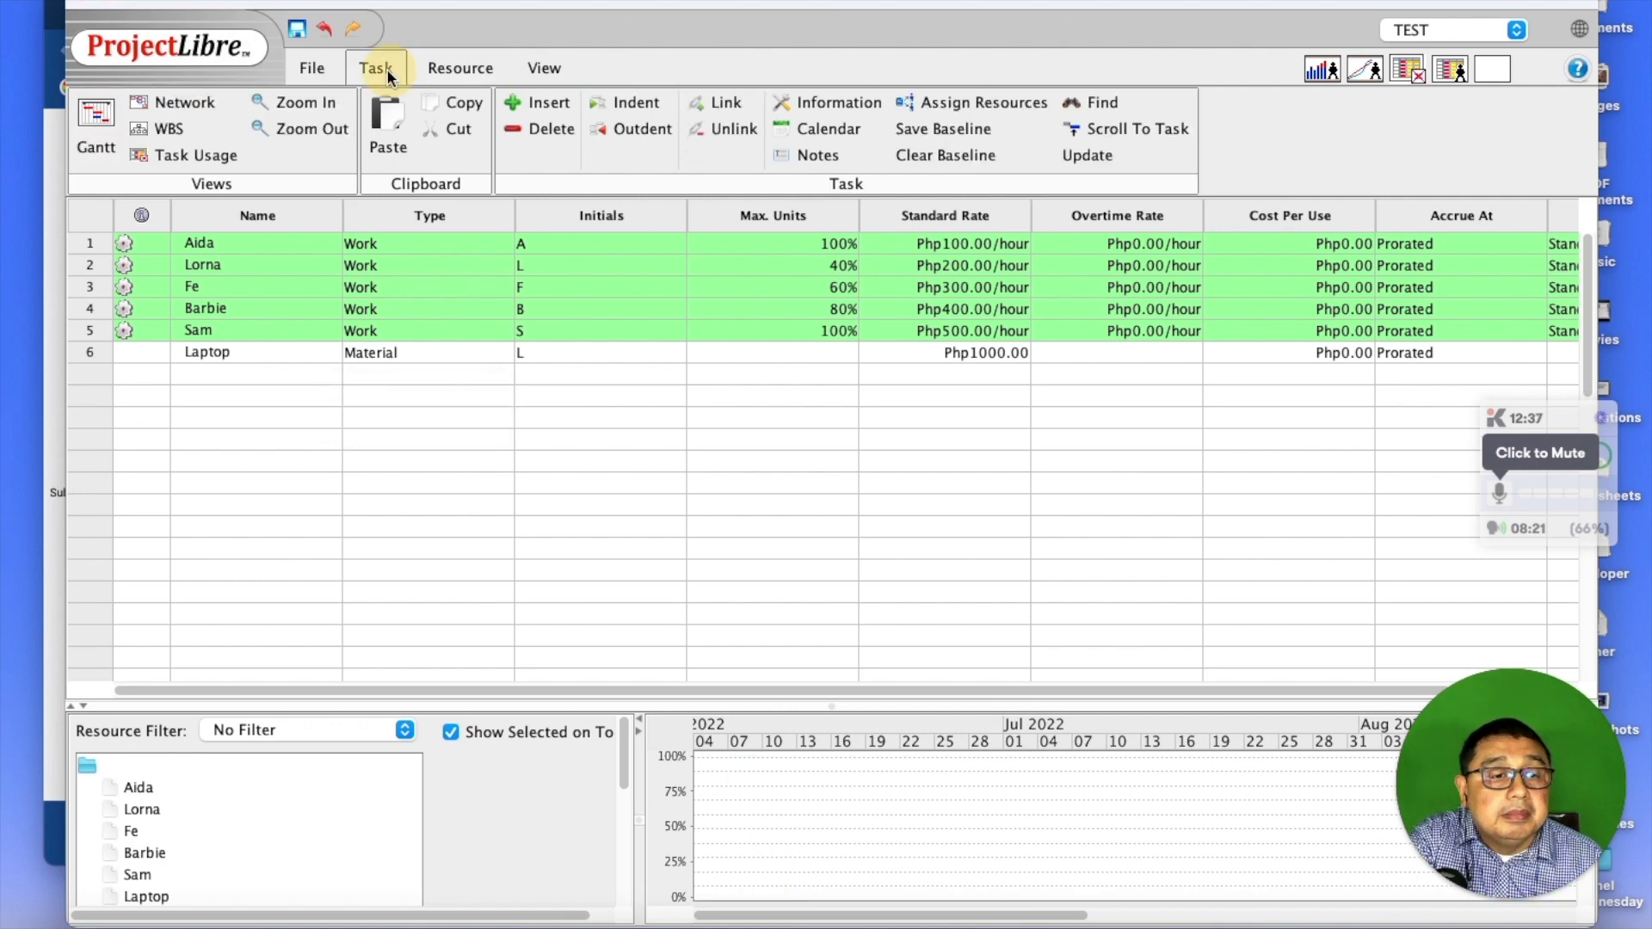
left_click(215, 794)
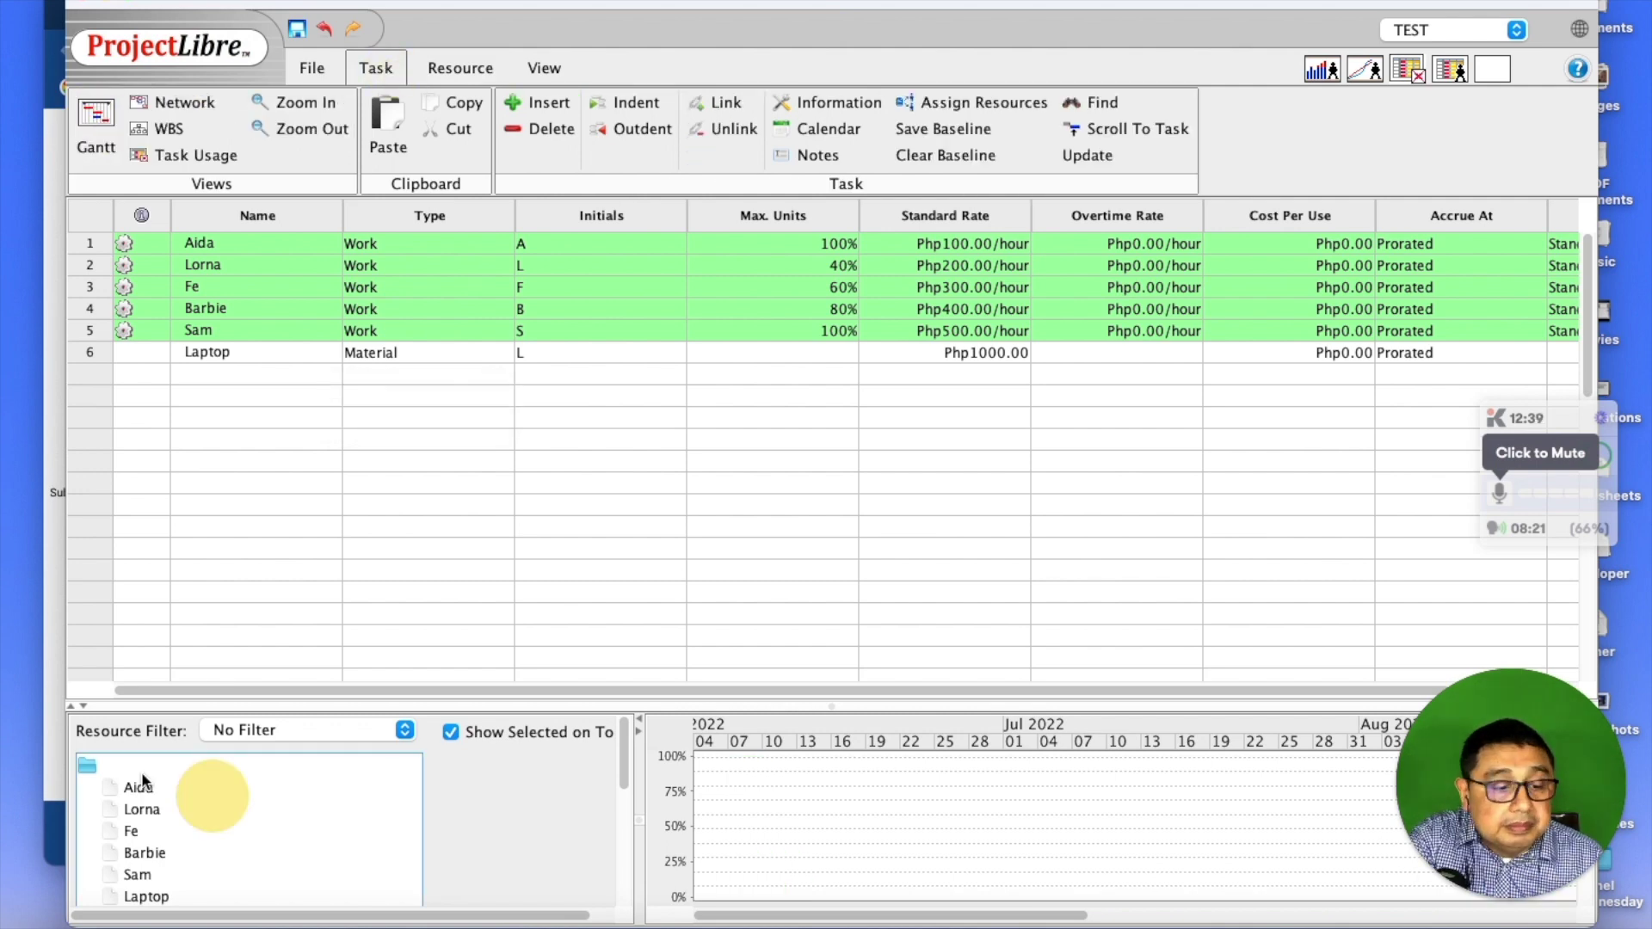
left_click(140, 785)
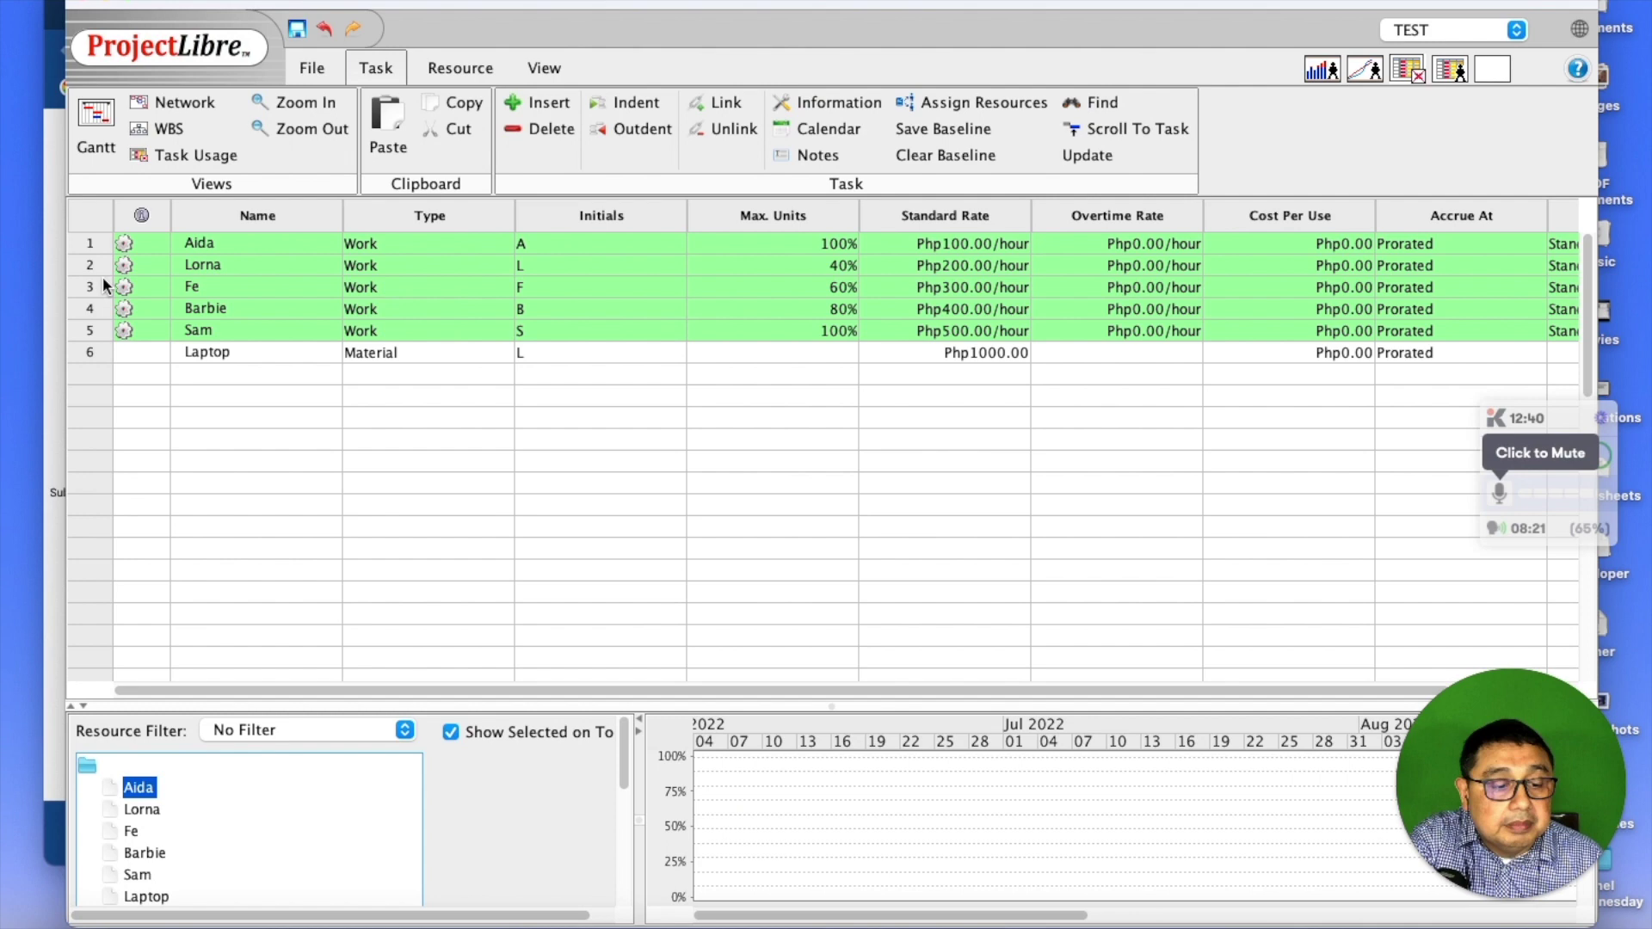
left_click(82, 238)
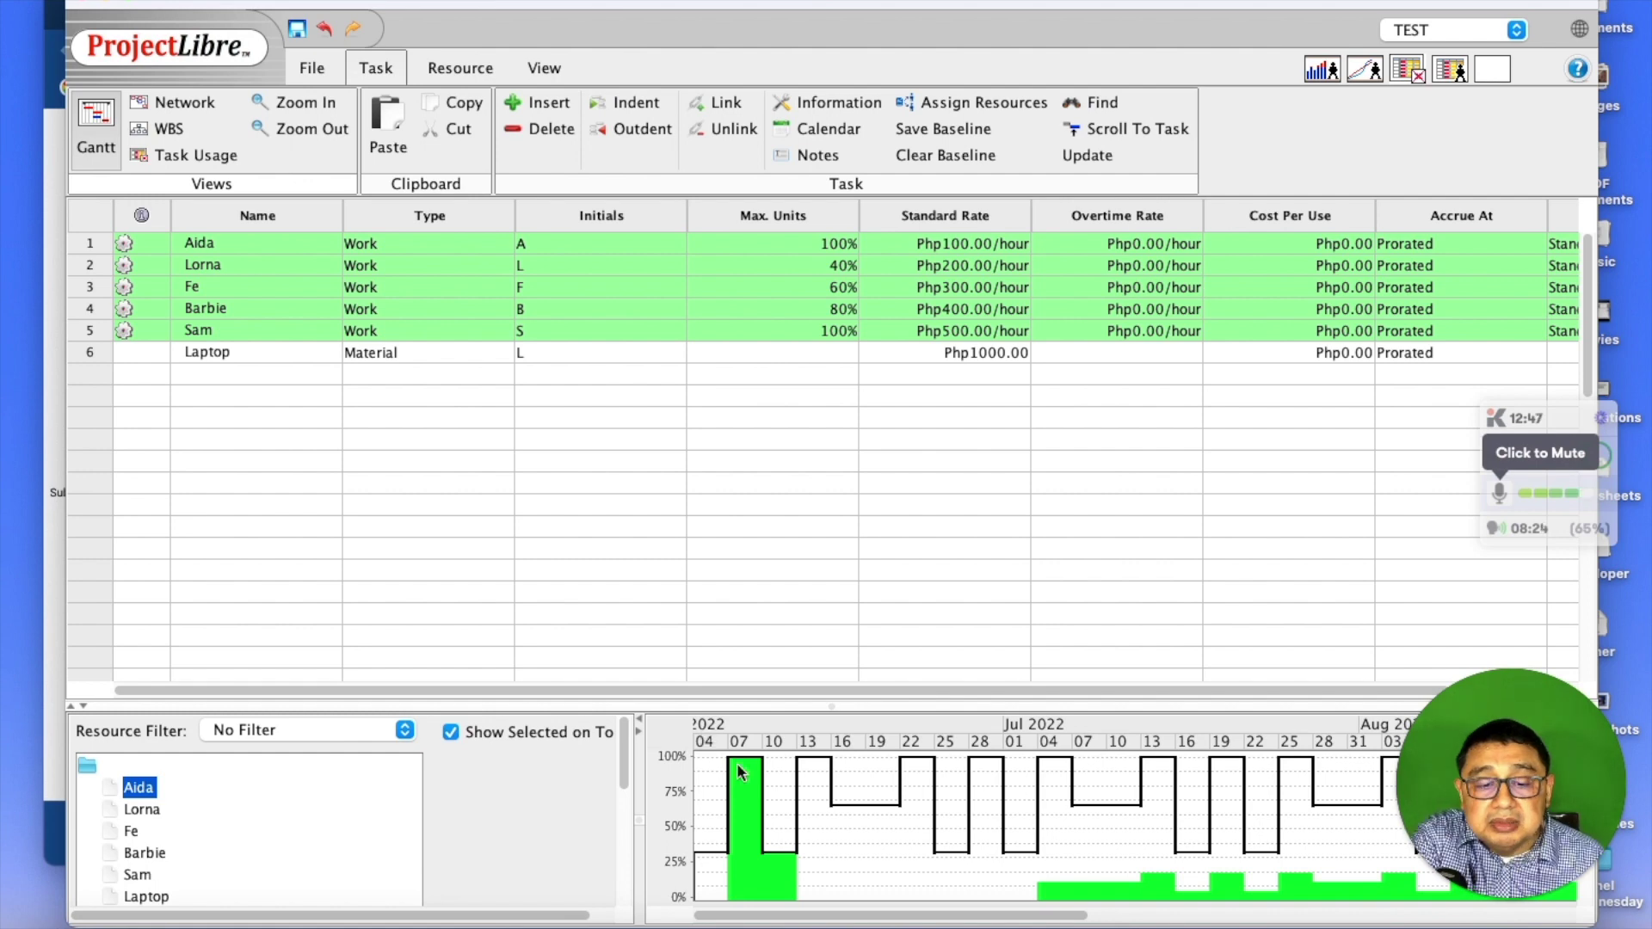
left_click(748, 602)
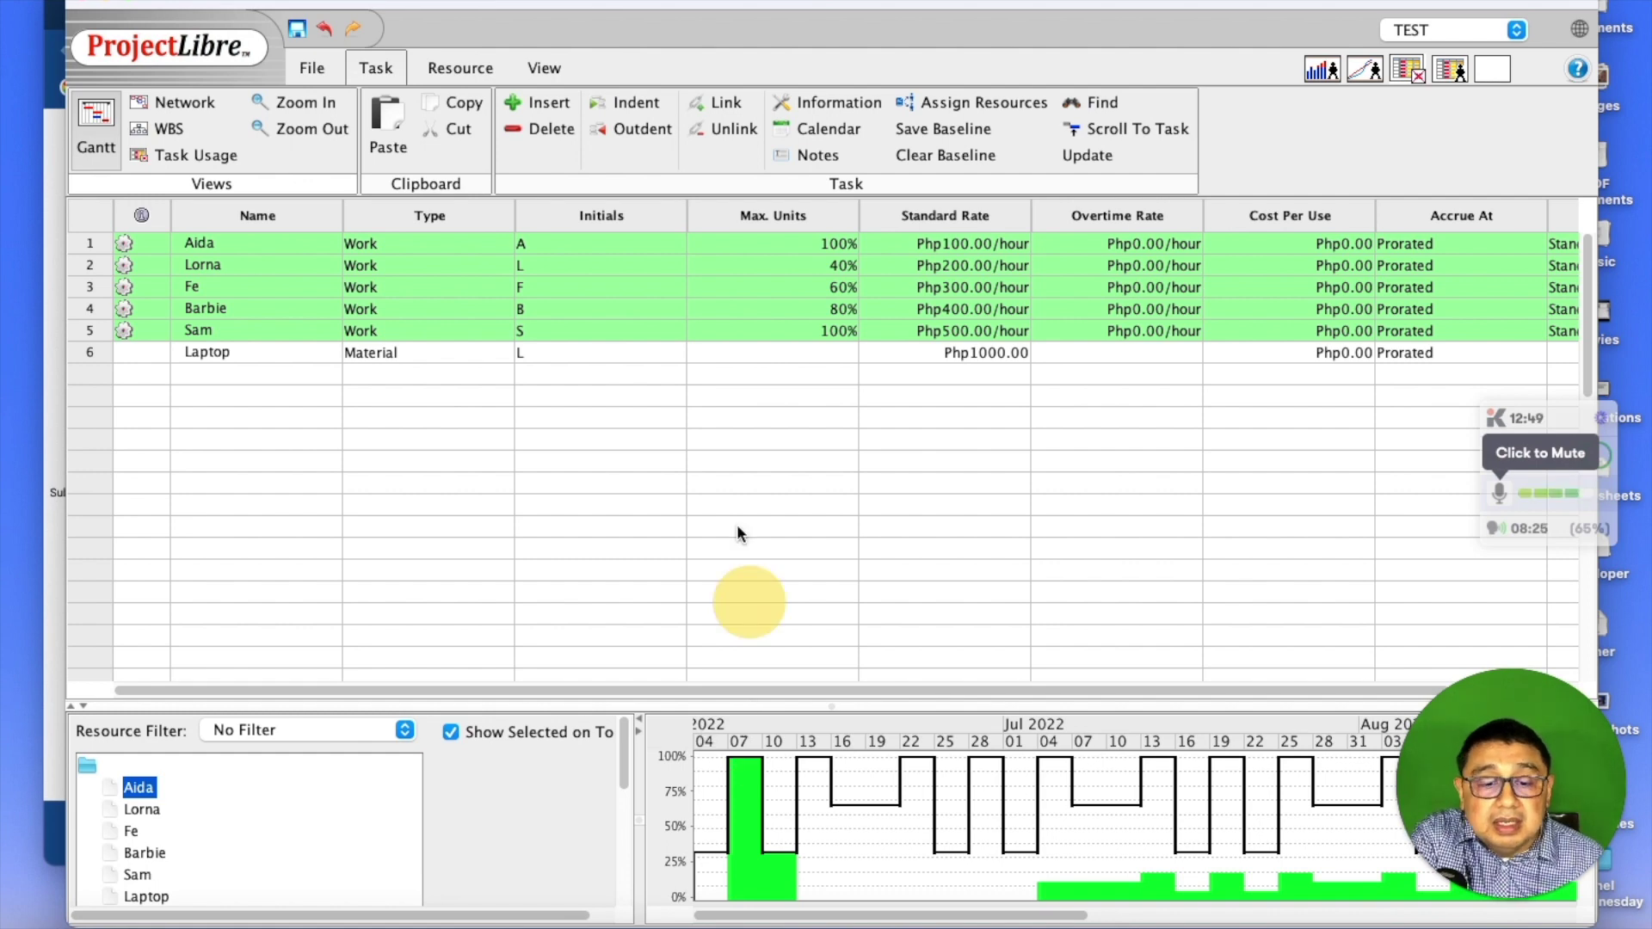